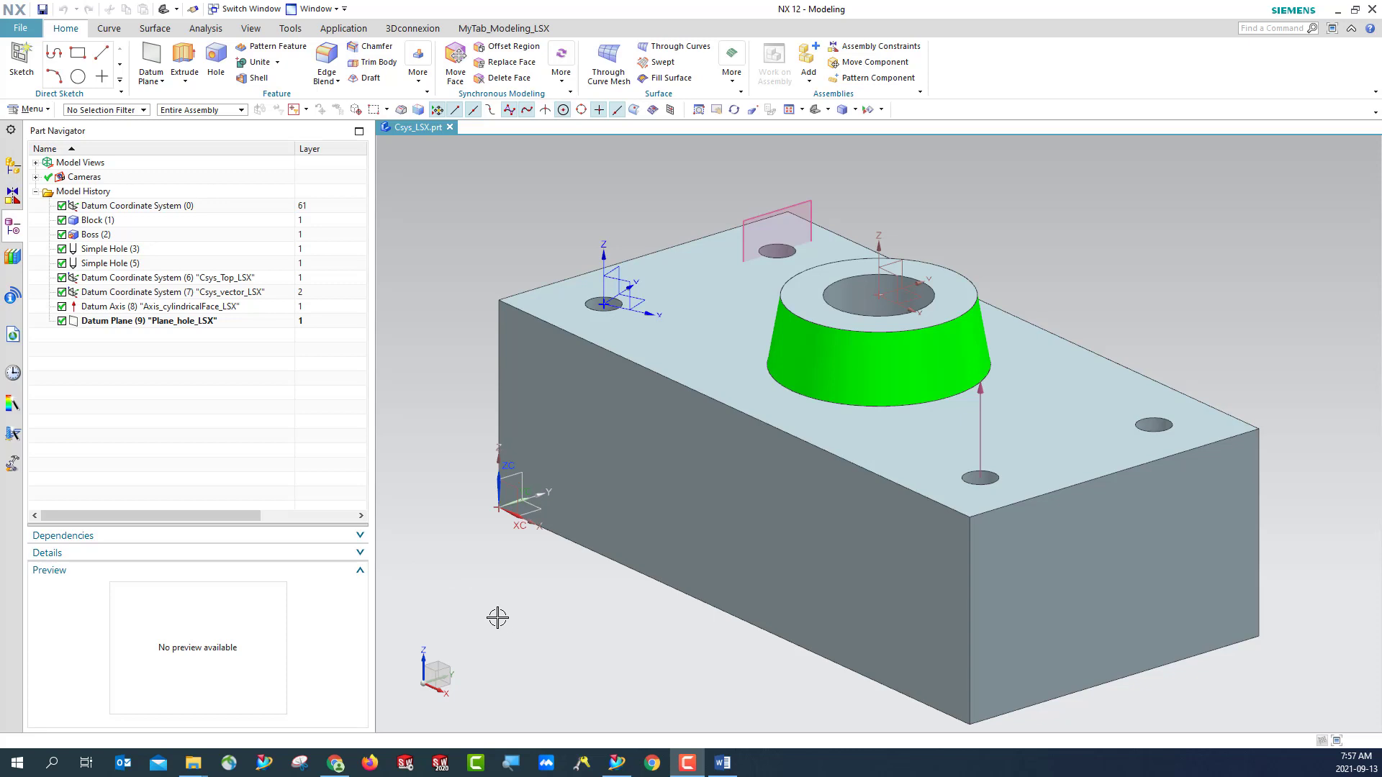
pyautogui.click(36, 111)
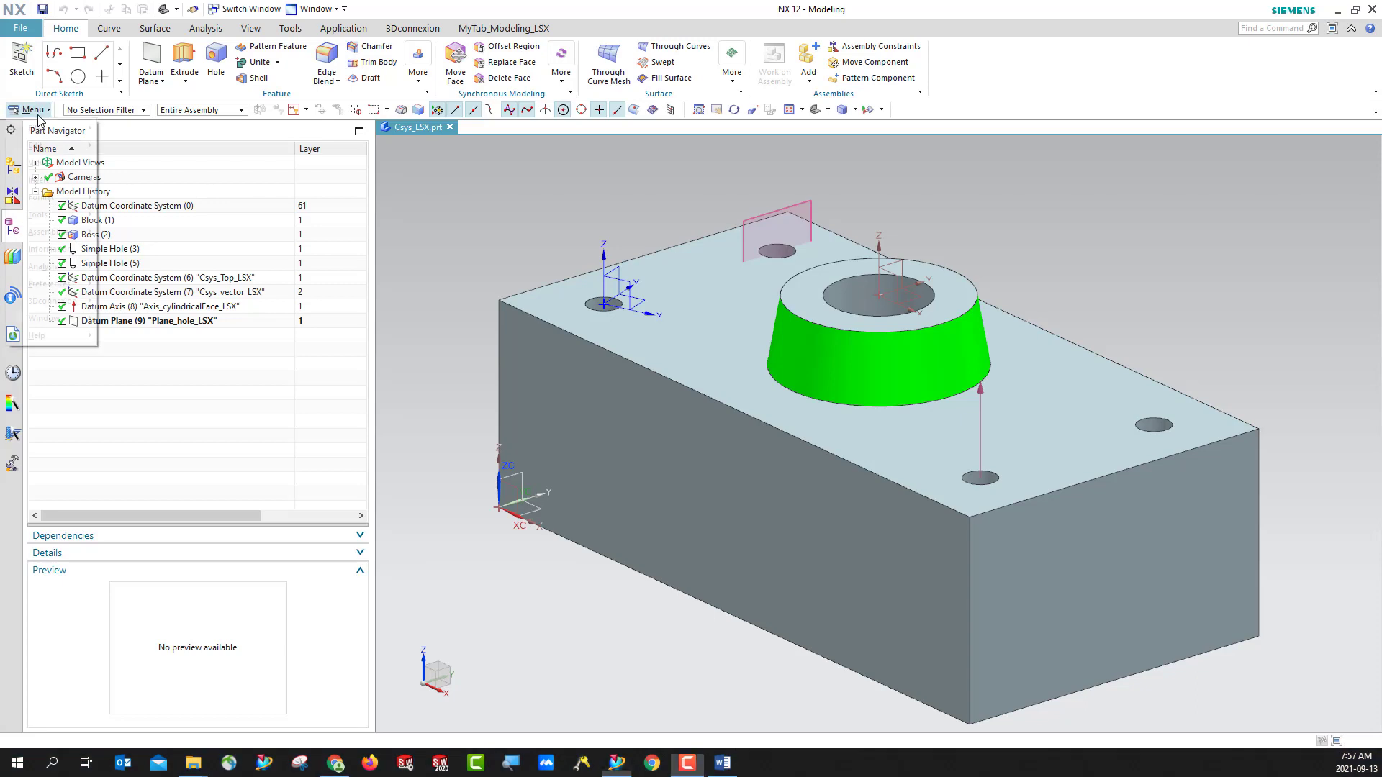
pyautogui.moveTo(60, 202)
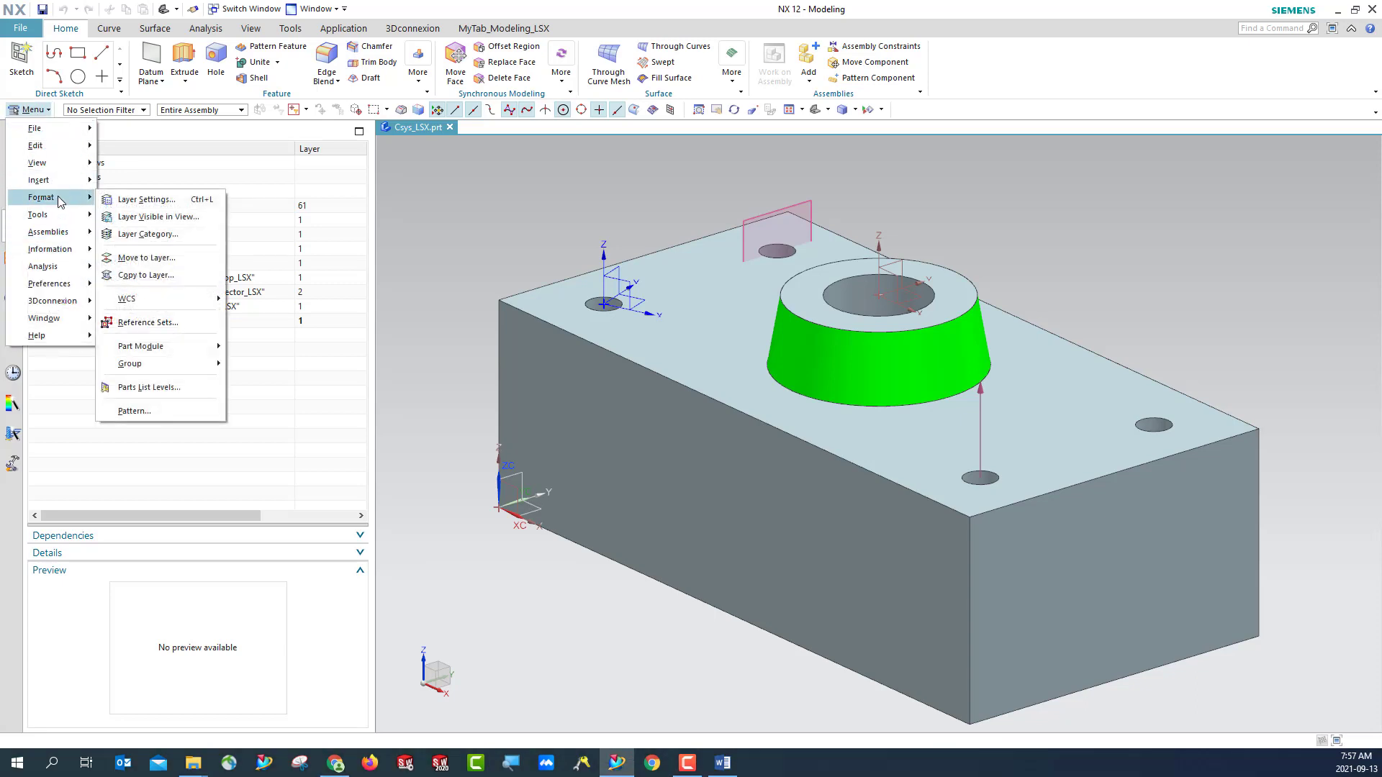
pyautogui.moveTo(58, 249)
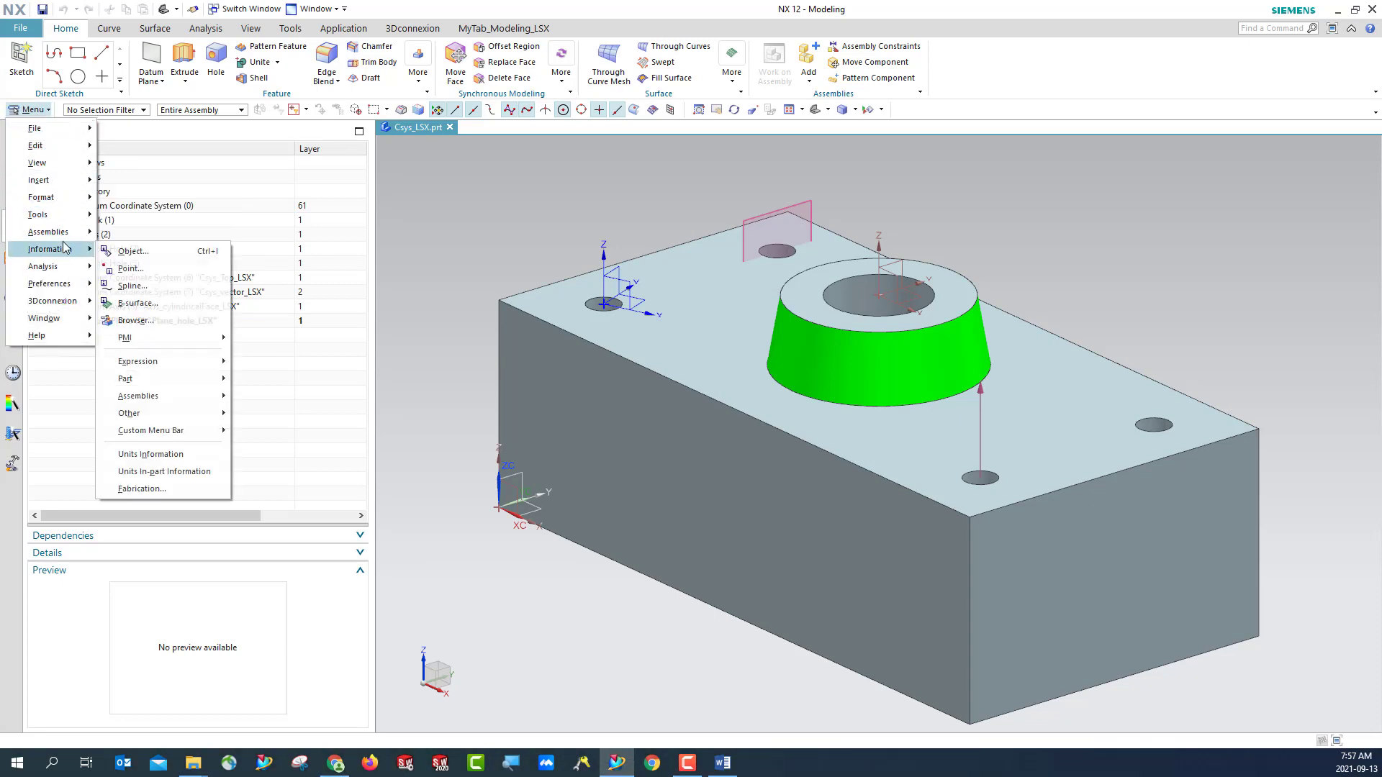
pyautogui.moveTo(150, 378)
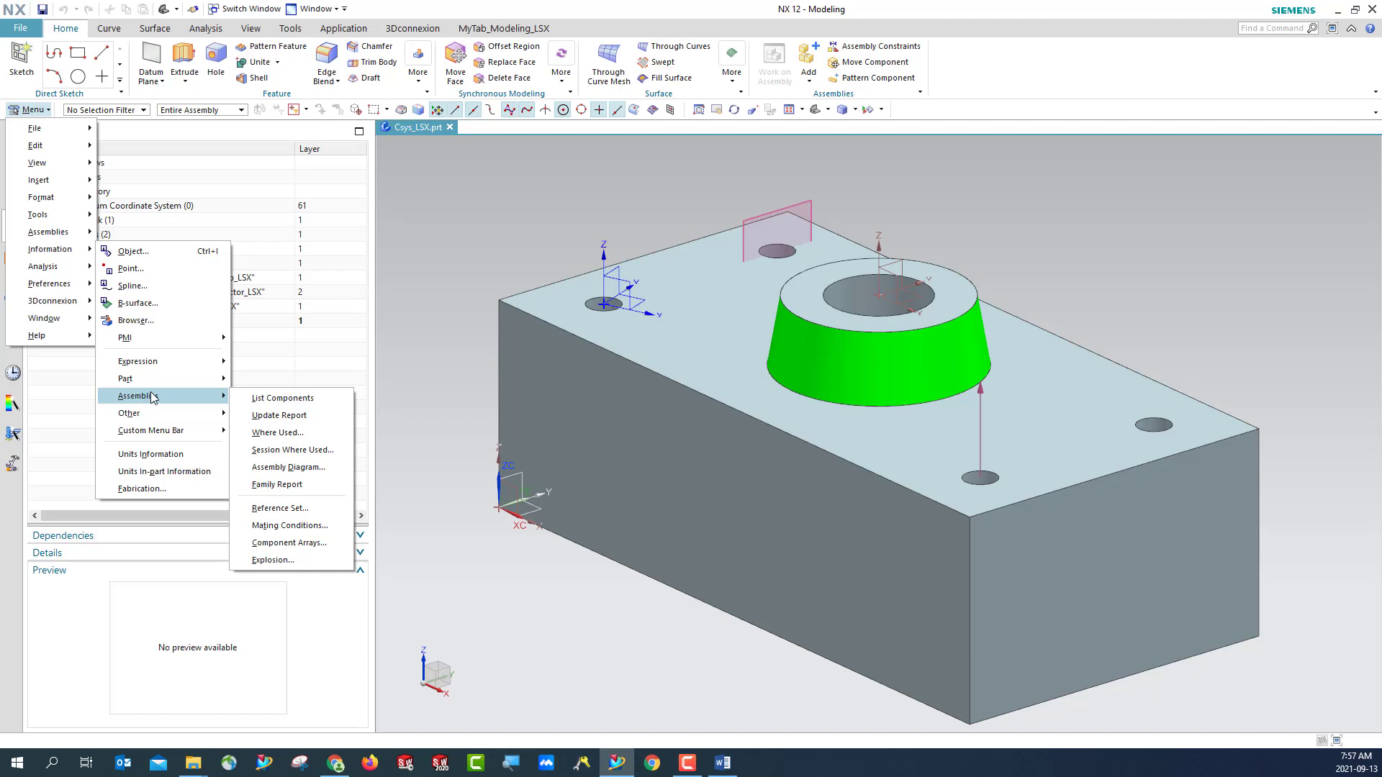
pyautogui.moveTo(165, 432)
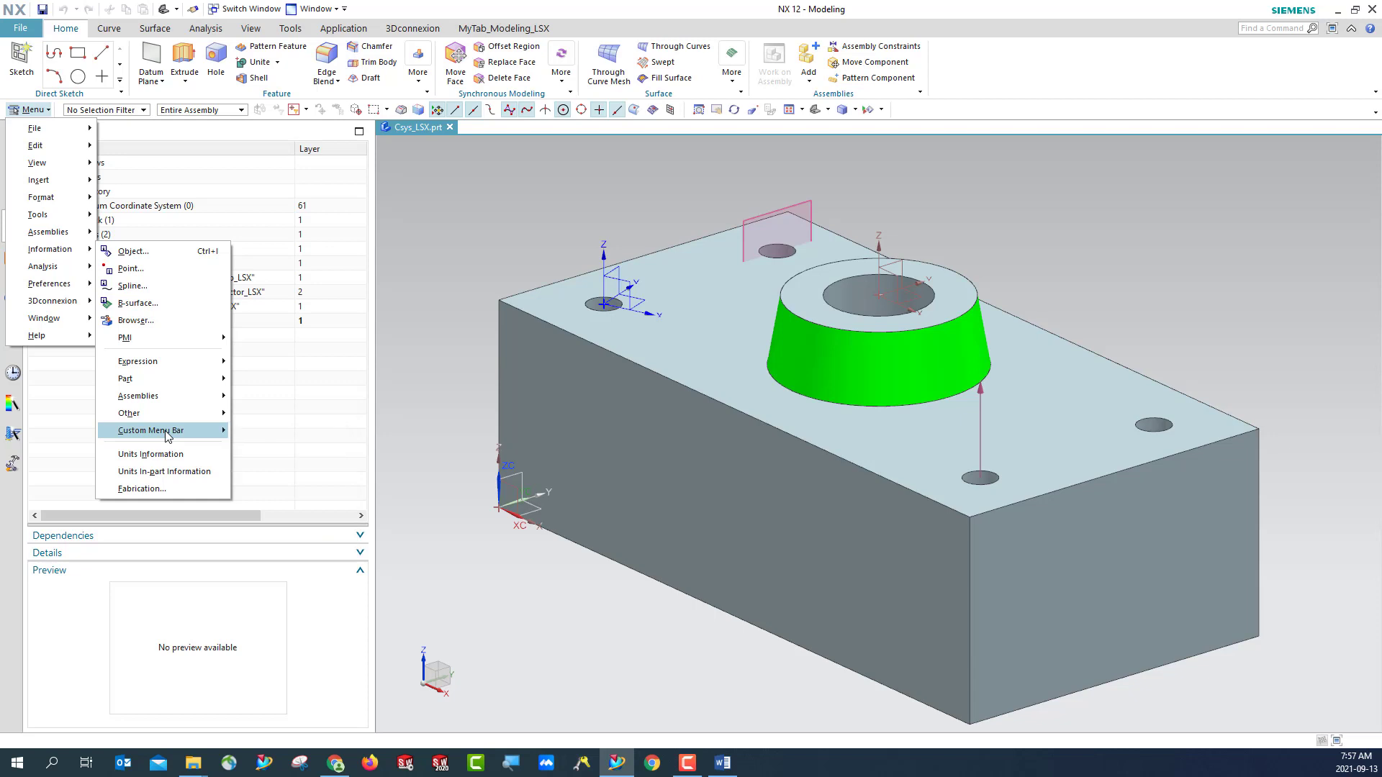
pyautogui.press('Escape')
pyautogui.press('Escape')
pyautogui.press('Escape')
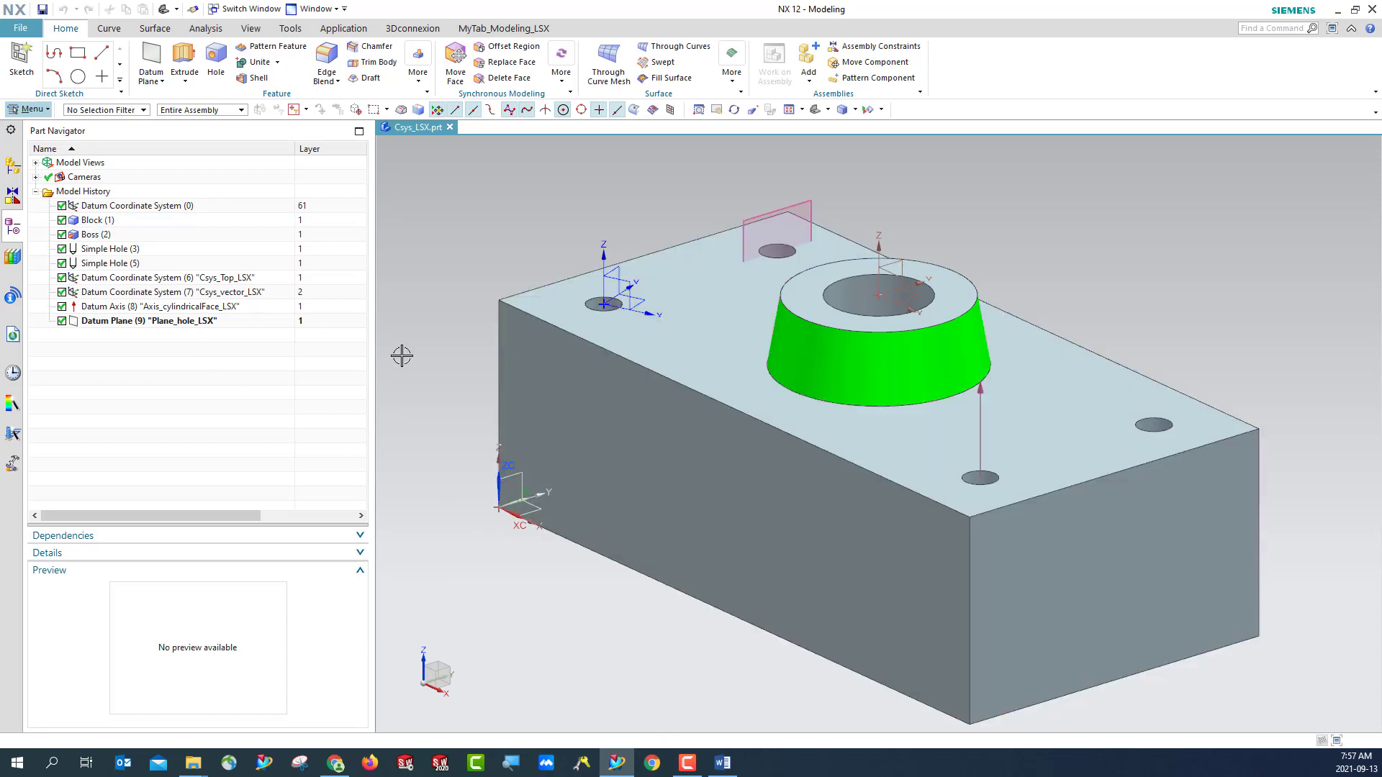
# - Hide all features from Block (1) through Datum Plane (9) so only Datum Coordinate System (0) and the WCS are displayed
pyautogui.click(97, 220)
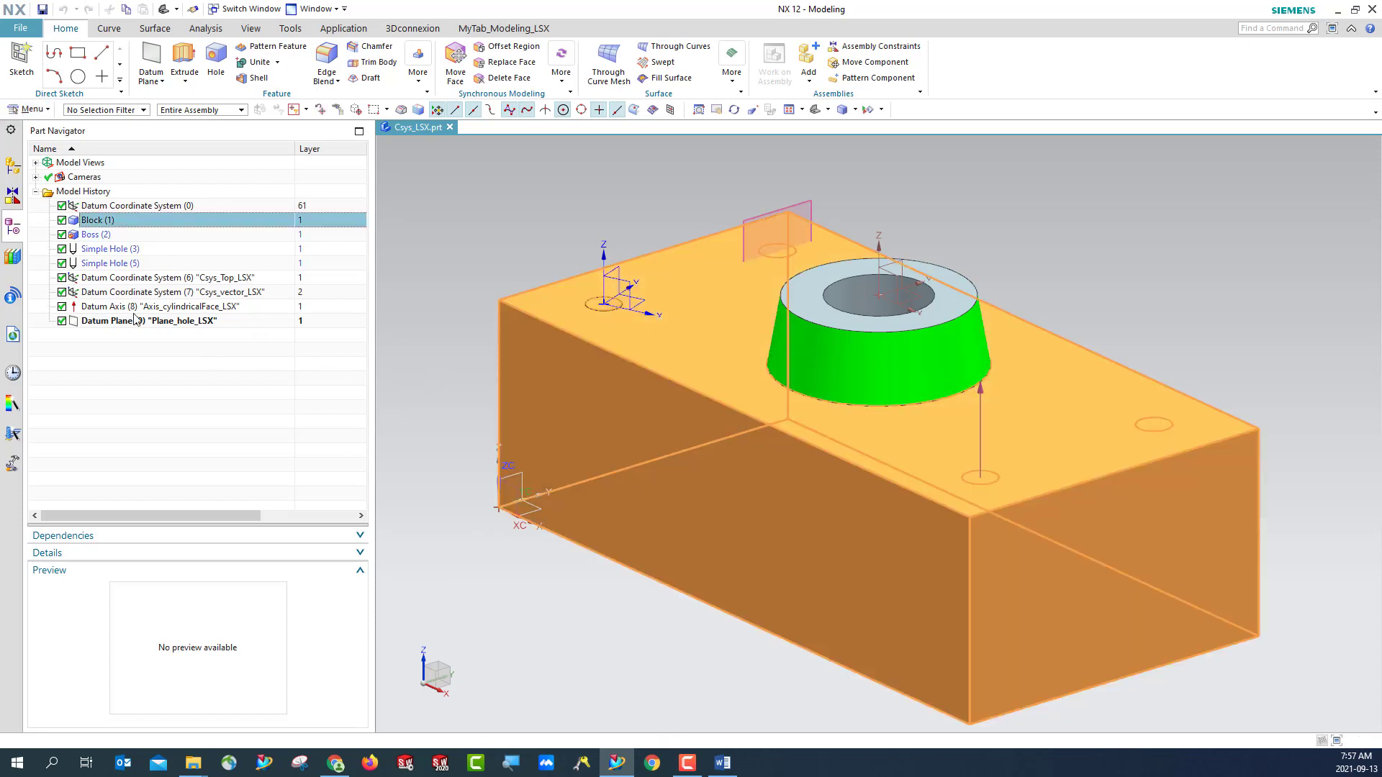
pyautogui.keyDown('shift'); pyautogui.click(137, 321); pyautogui.keyUp('shift')
pyautogui.rightClick(137, 321)
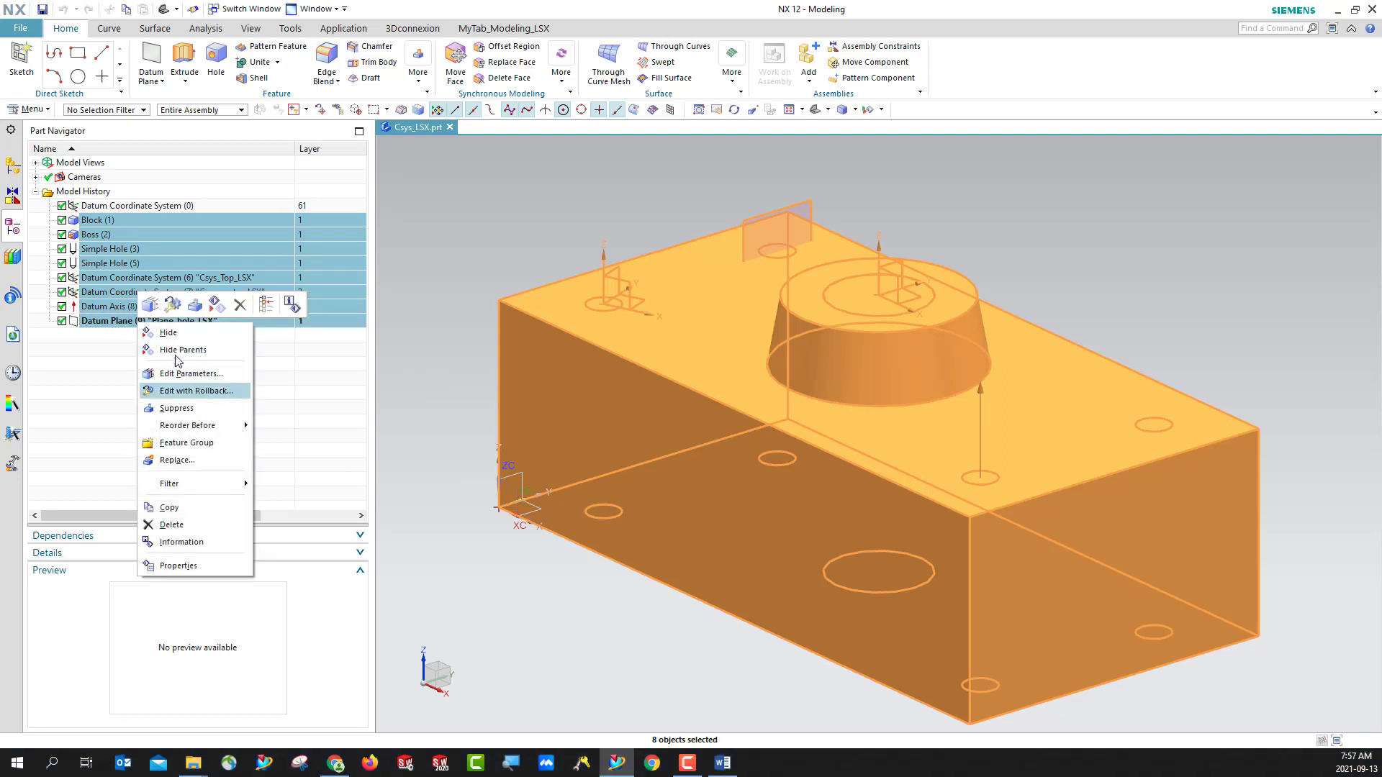
pyautogui.click(177, 337)
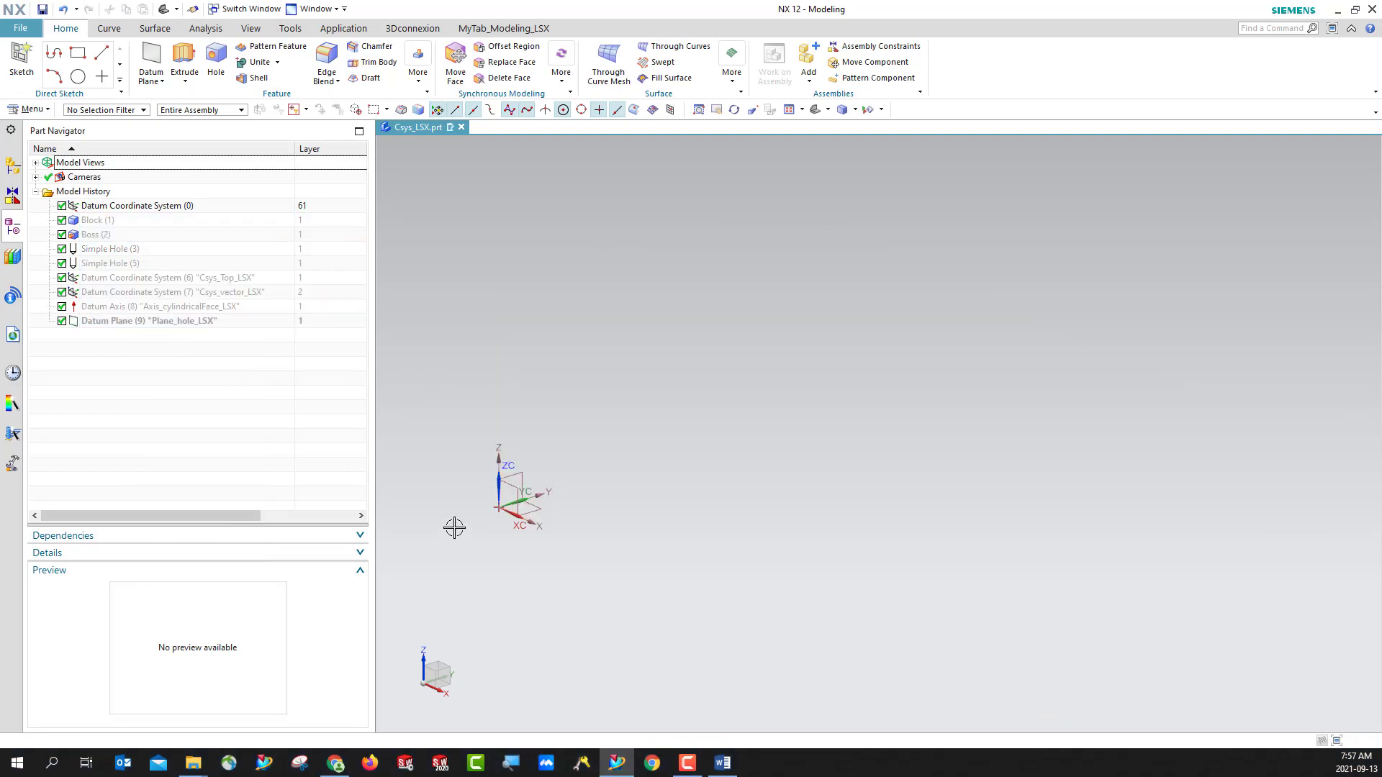
pyautogui.click(818, 109)
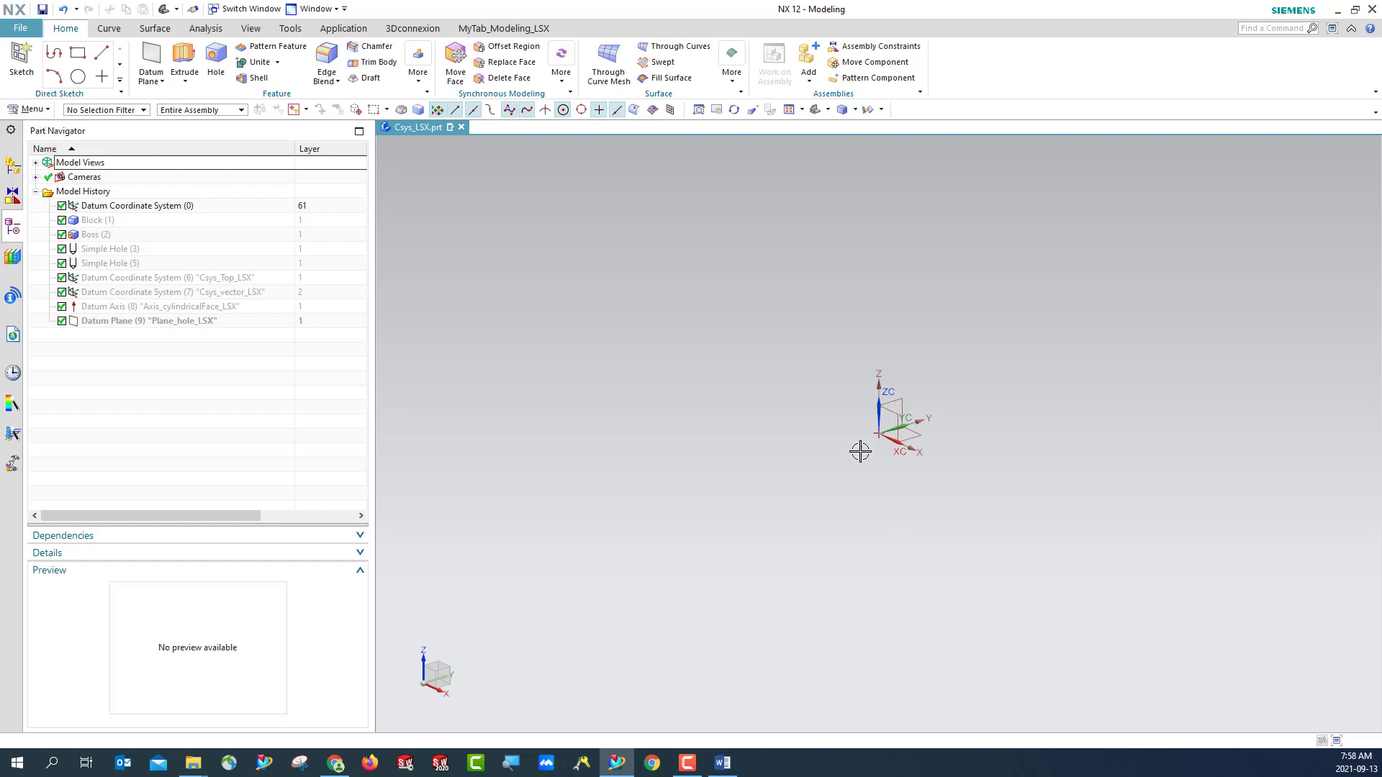
# - Highlight Datum Coordinate System (0) in the model, clear the selection, and turn off the WCS display
pyautogui.click(142, 207)
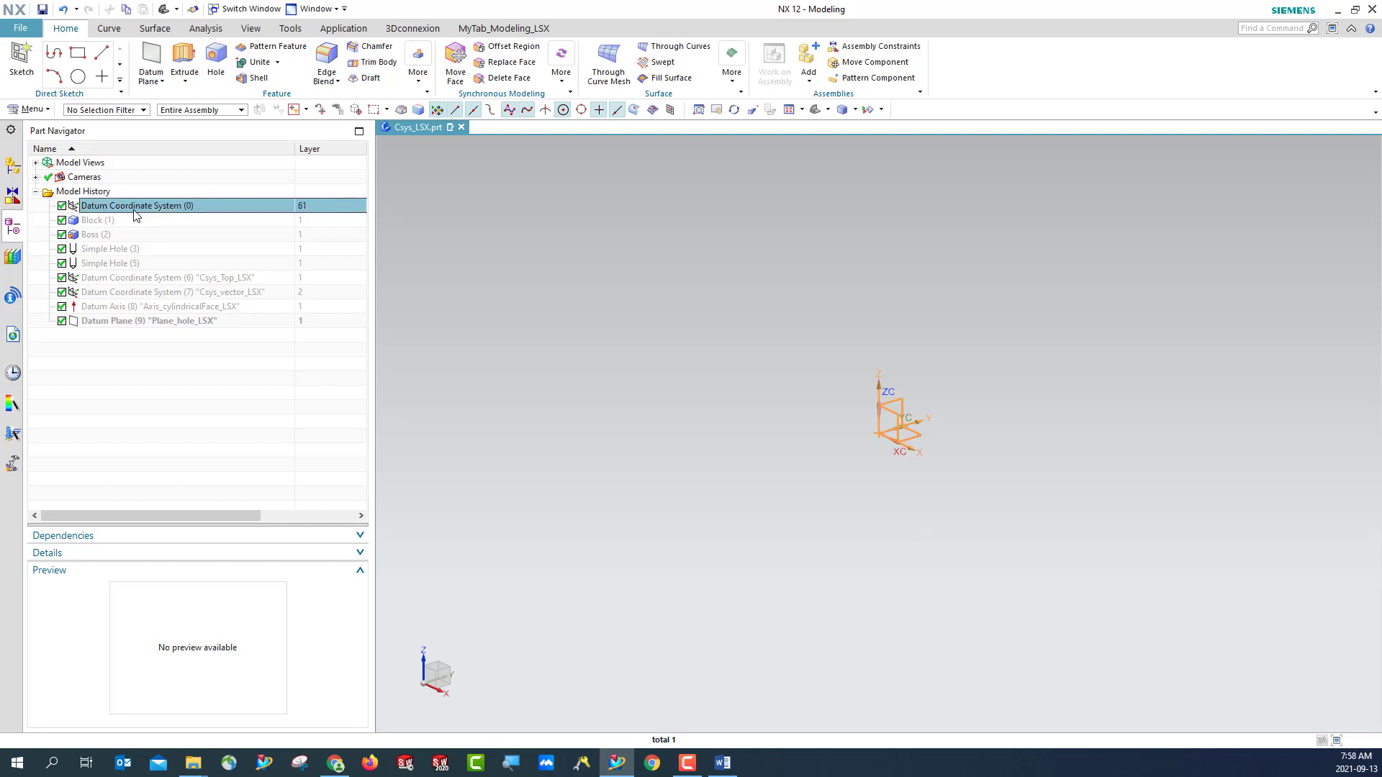
pyautogui.click(466, 417)
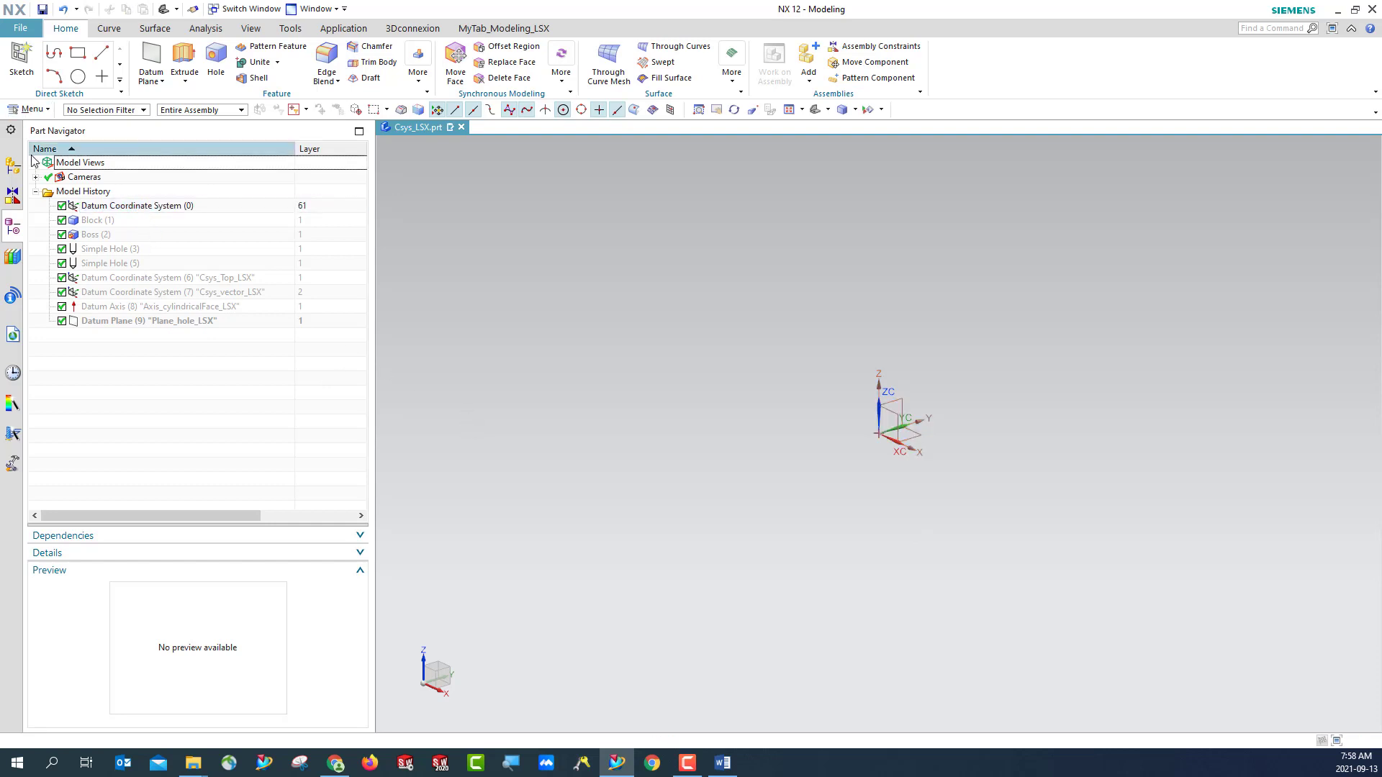
pyautogui.click(29, 109)
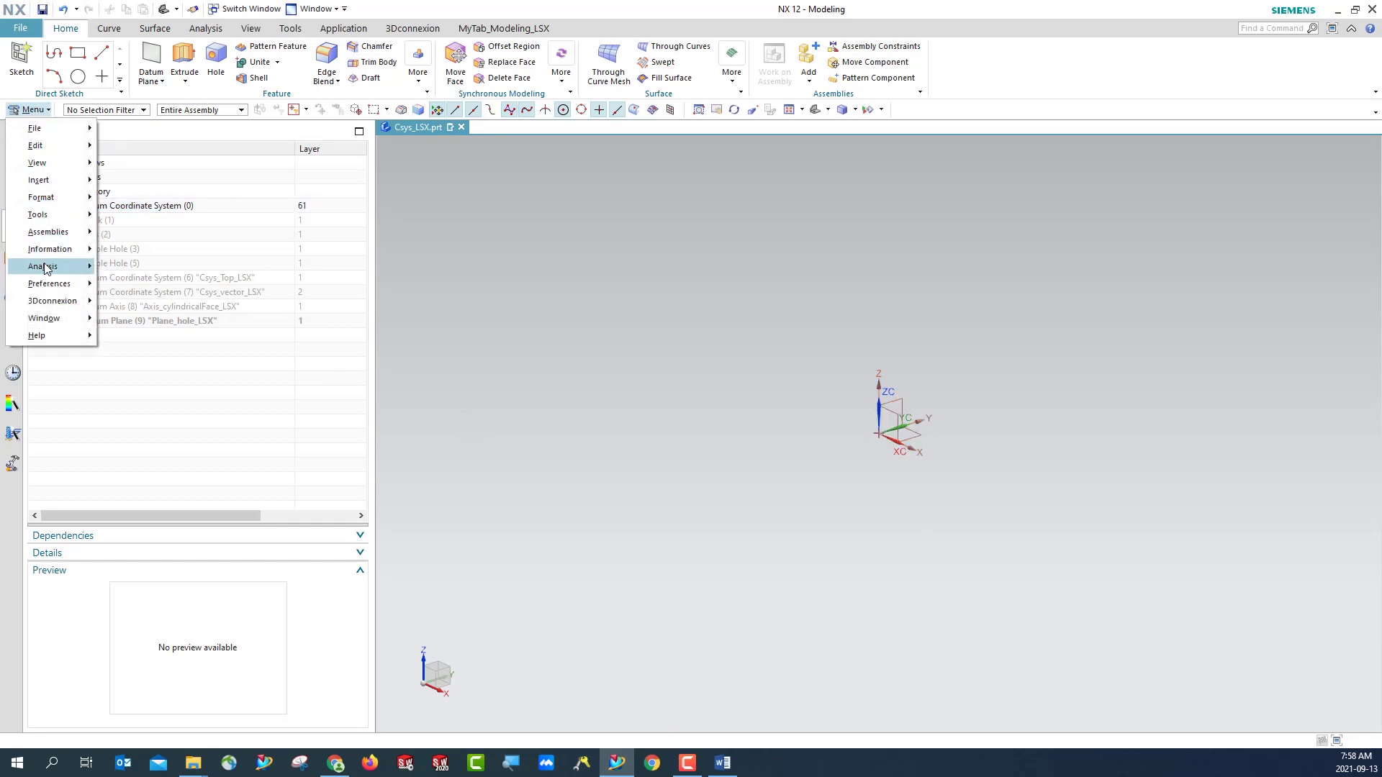
pyautogui.moveTo(50, 217)
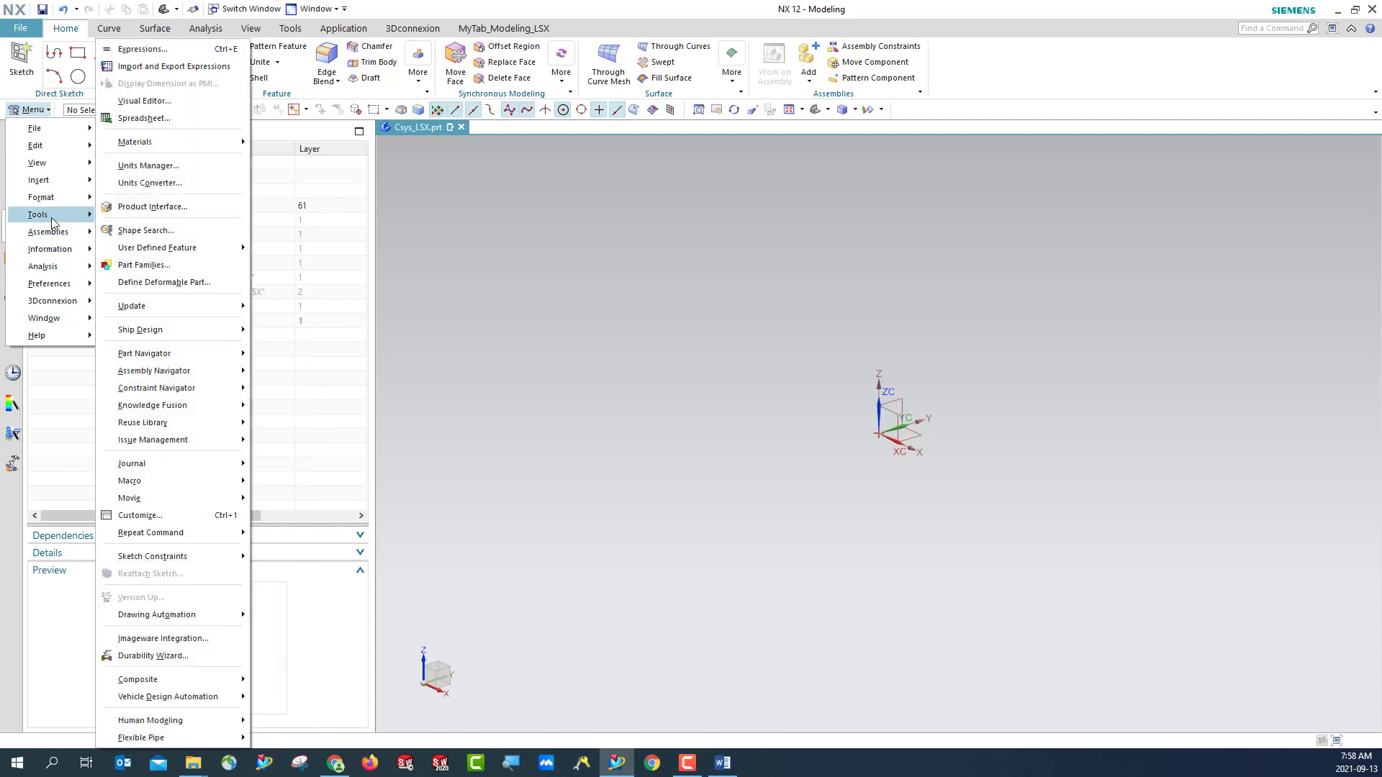
pyautogui.moveTo(54, 256)
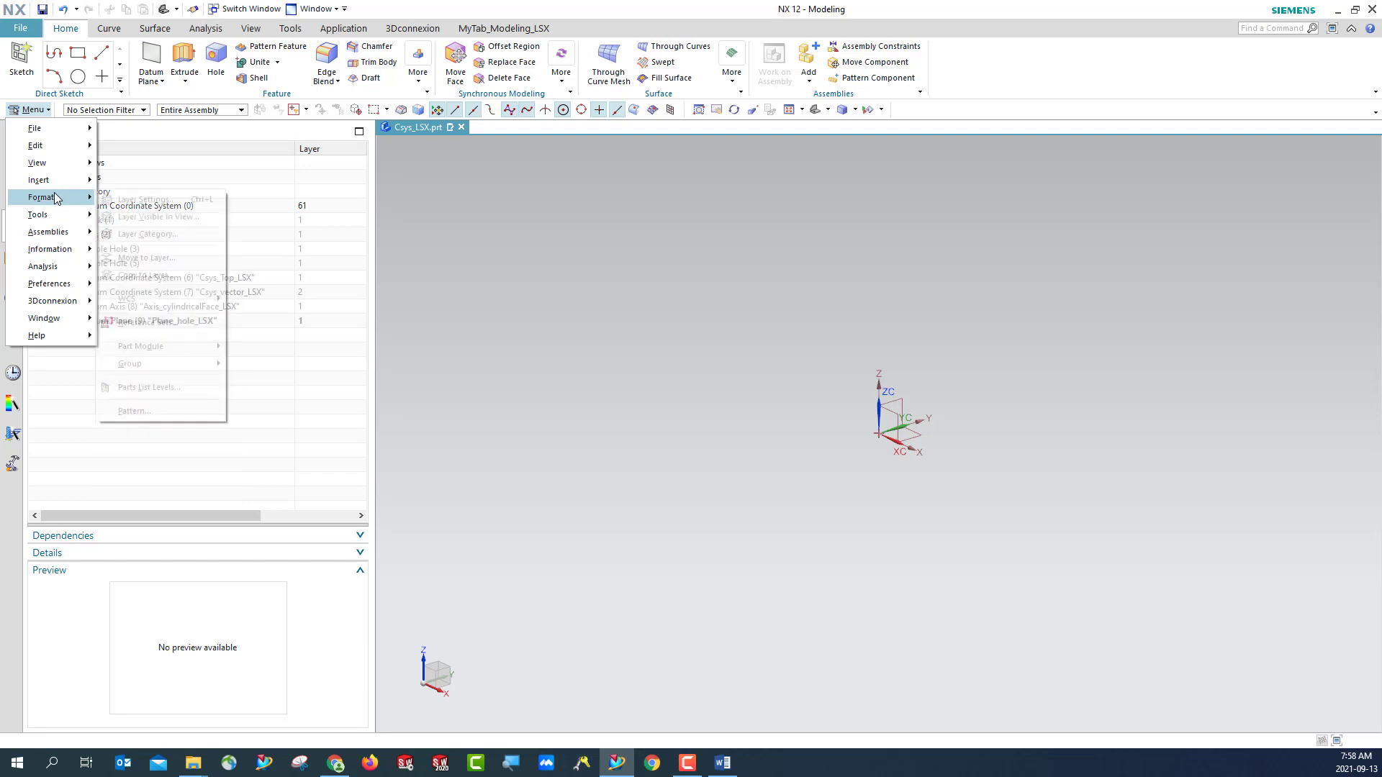
pyautogui.moveTo(181, 302)
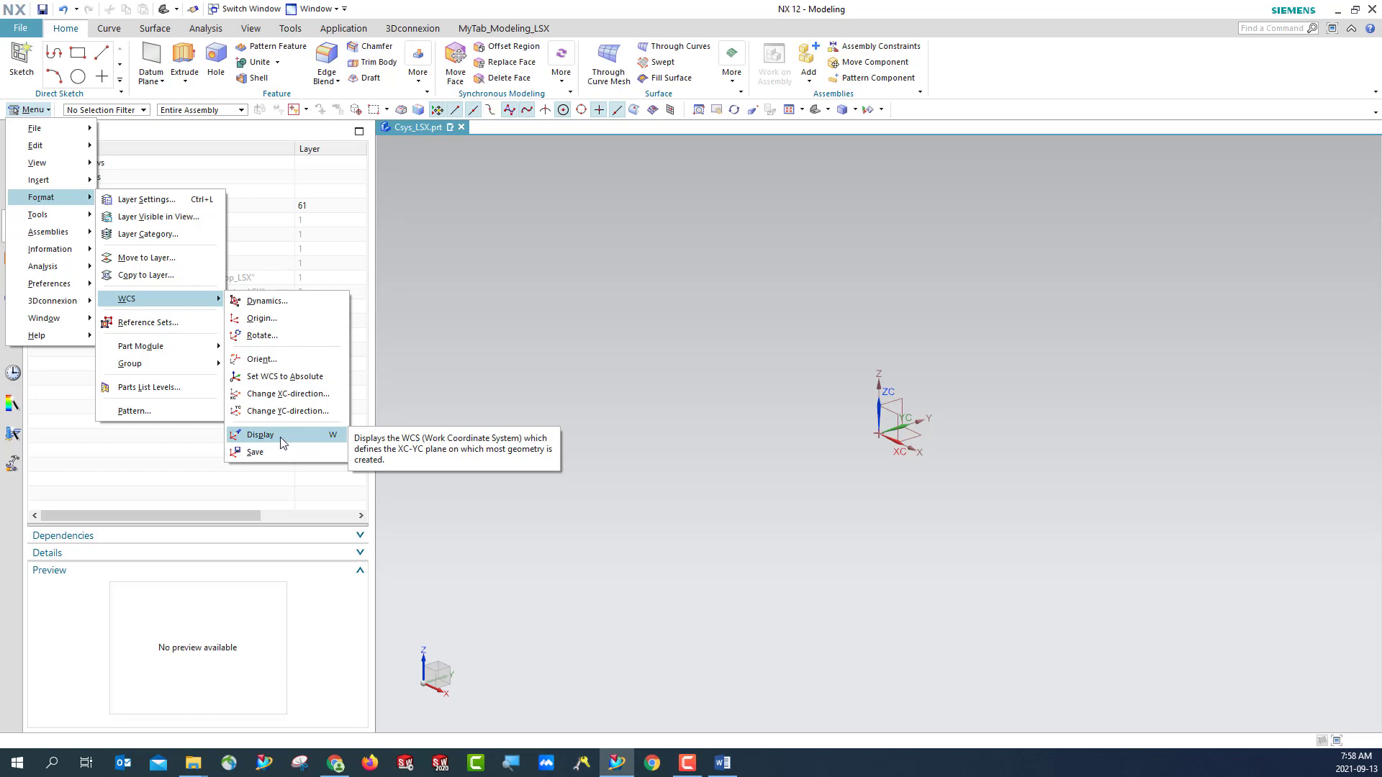
pyautogui.click(262, 437)
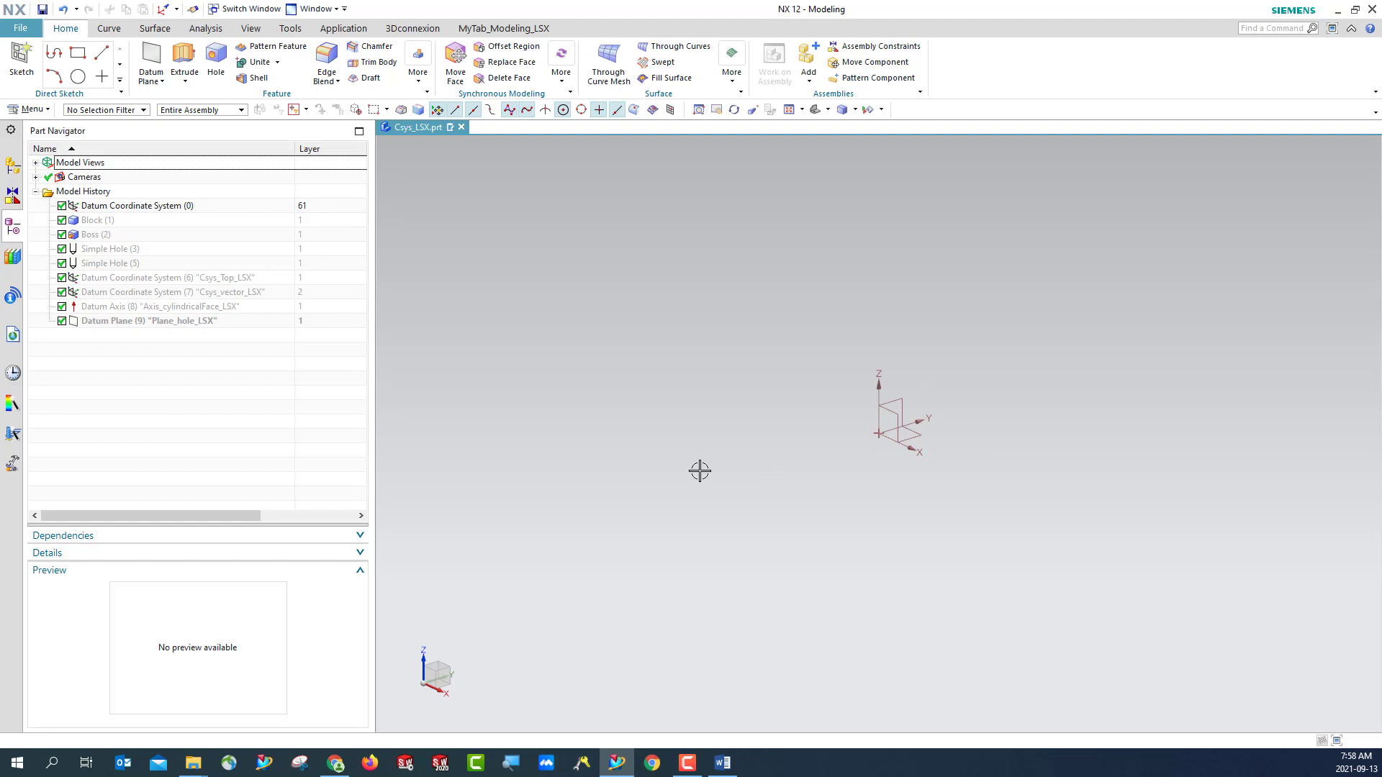
# - Turn the WCS display back on and toggle it off and on several times, leaving it displayed
pyautogui.click(30, 109)
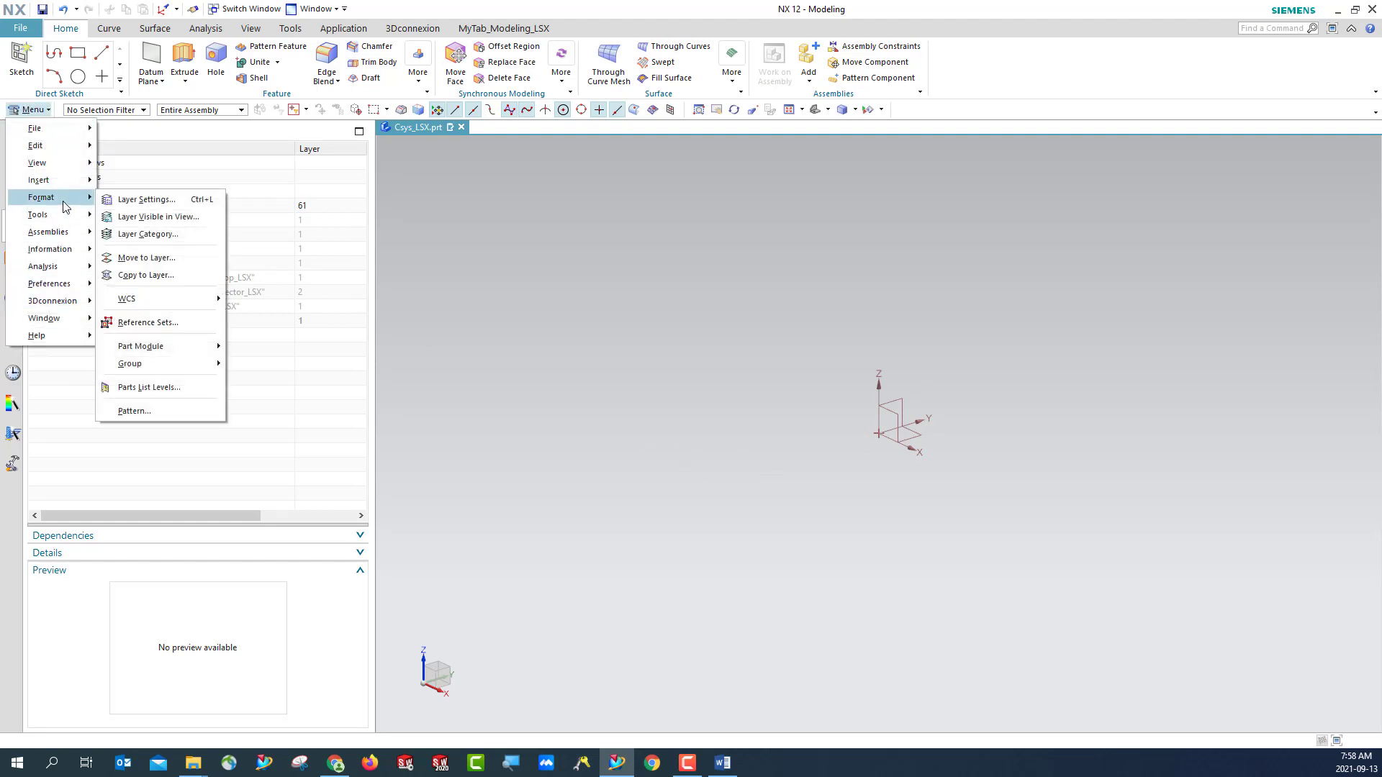
pyautogui.moveTo(170, 372)
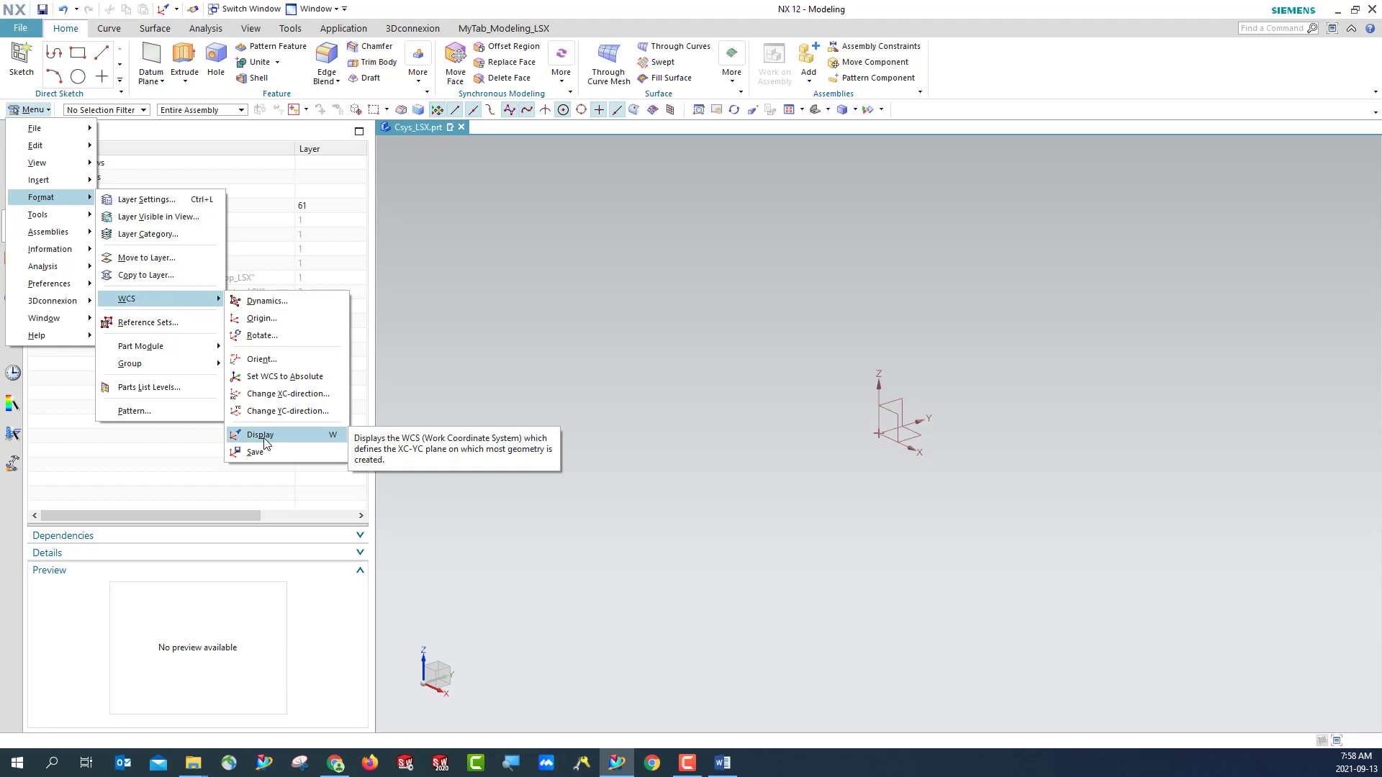
pyautogui.click(260, 435)
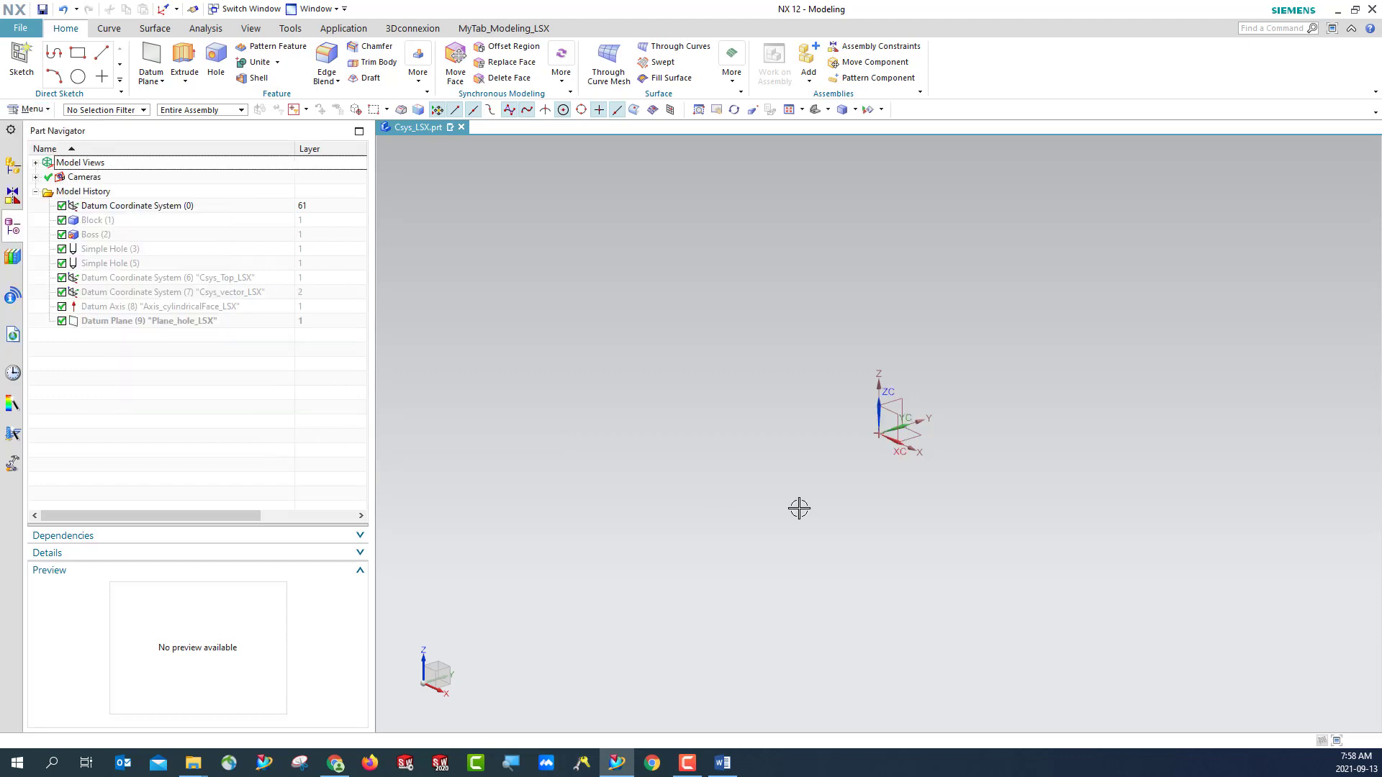
pyautogui.press('w')
pyautogui.press('w')
pyautogui.press('w')
pyautogui.press('w')
pyautogui.press('w')
pyautogui.press('w')
# - Show the hidden features from Block (1) through Datum Plane (9) again and fit the whole model
pyautogui.click(102, 223)
pyautogui.keyDown('shift'); pyautogui.click(127, 318); pyautogui.keyUp('shift')
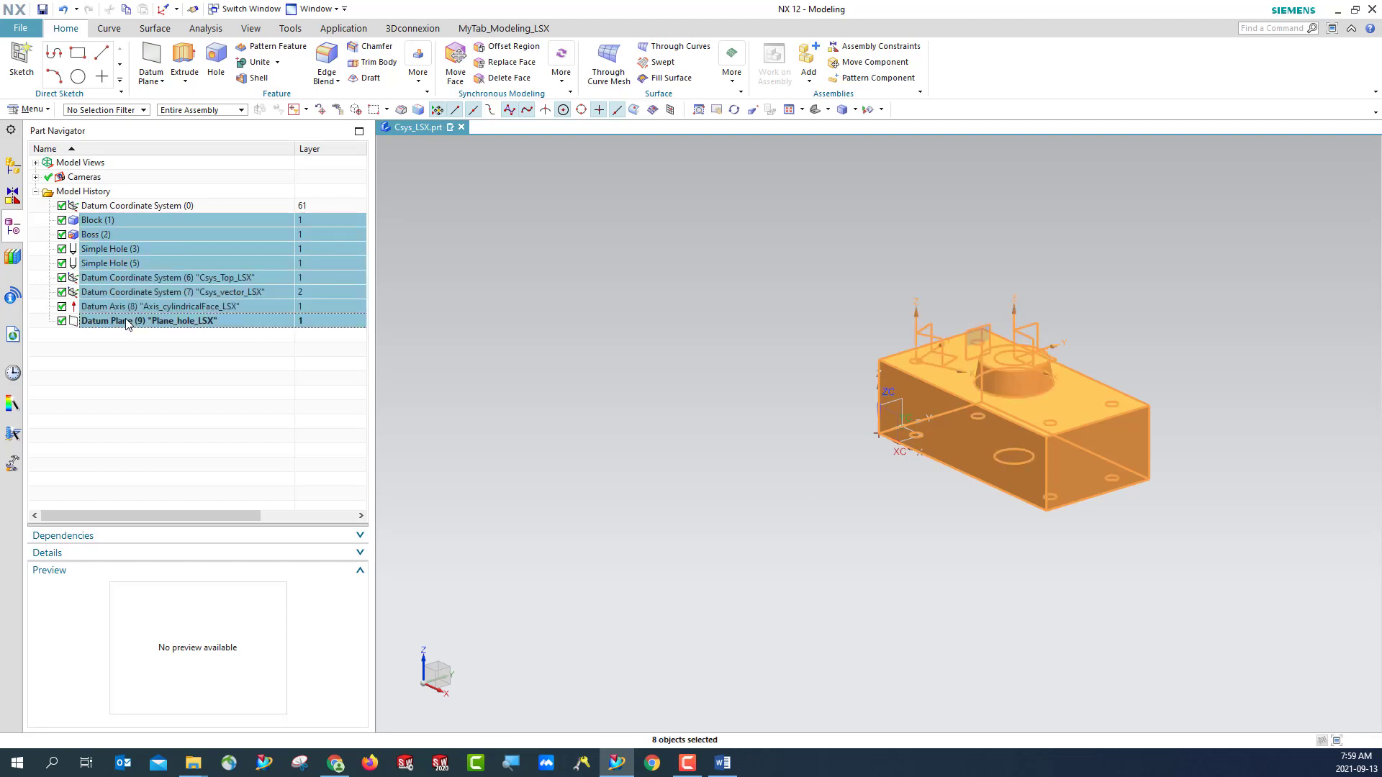
pyautogui.rightClick(127, 319)
pyautogui.click(155, 324)
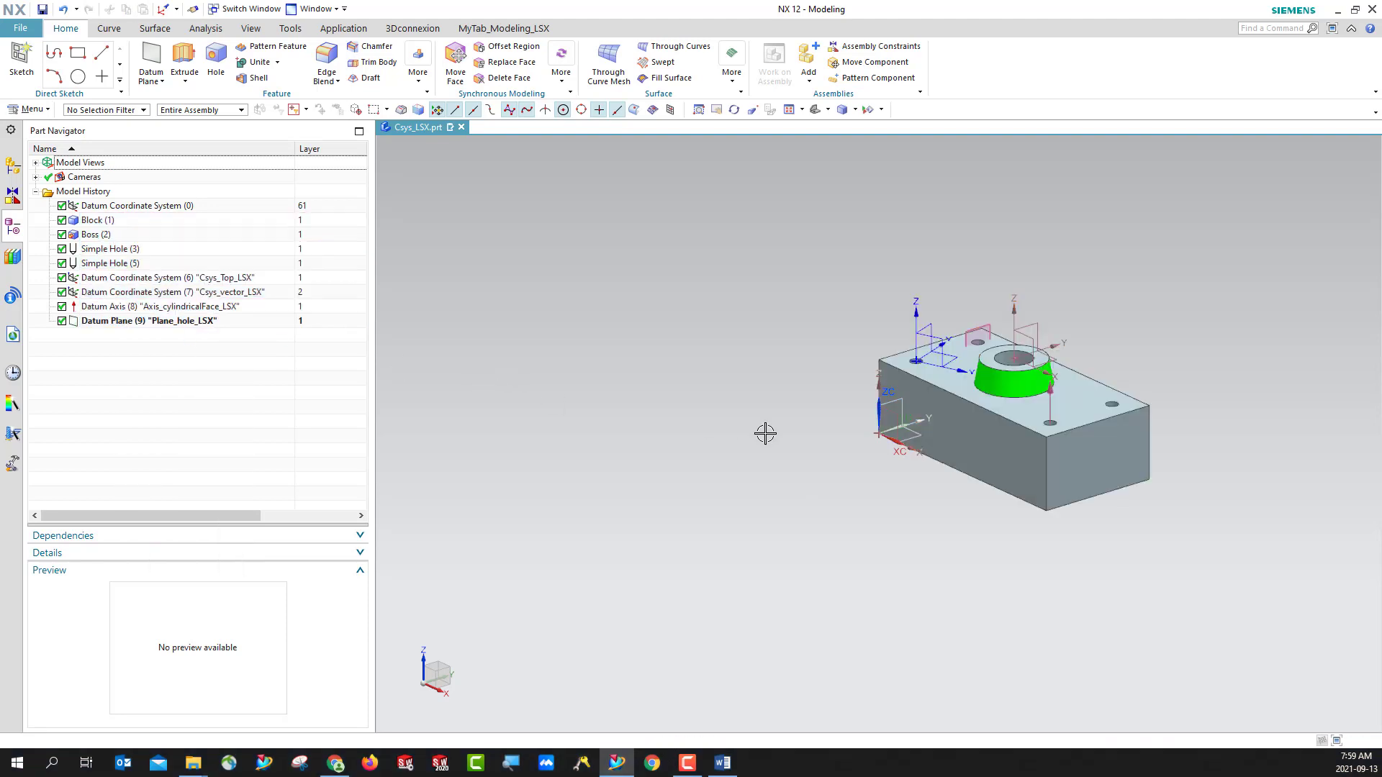
pyautogui.click(814, 110)
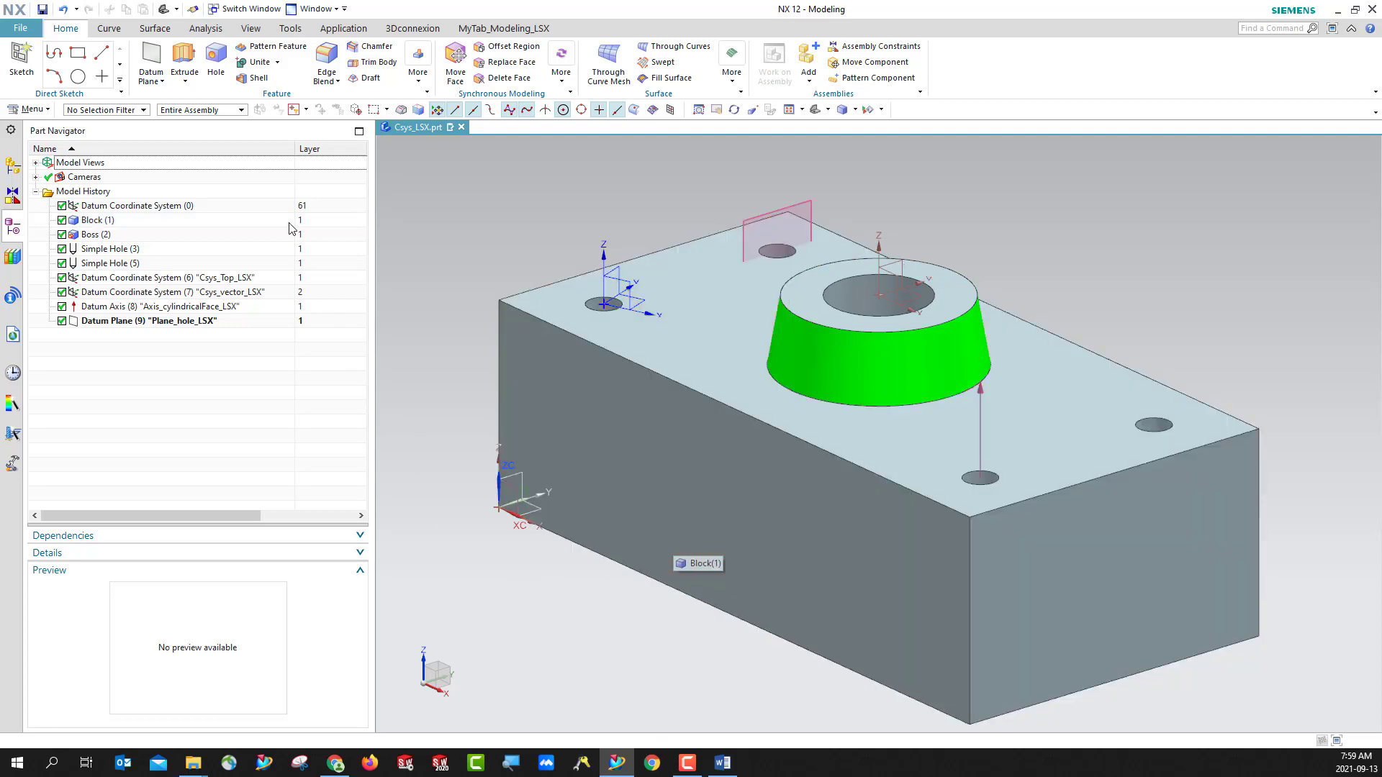
# - Find the Datum CSYS command and examine the datums Csys_Top_LSX, Csys_vector_LSX and Plane_hole_LSX by highlighting each one
pyautogui.click(148, 82)
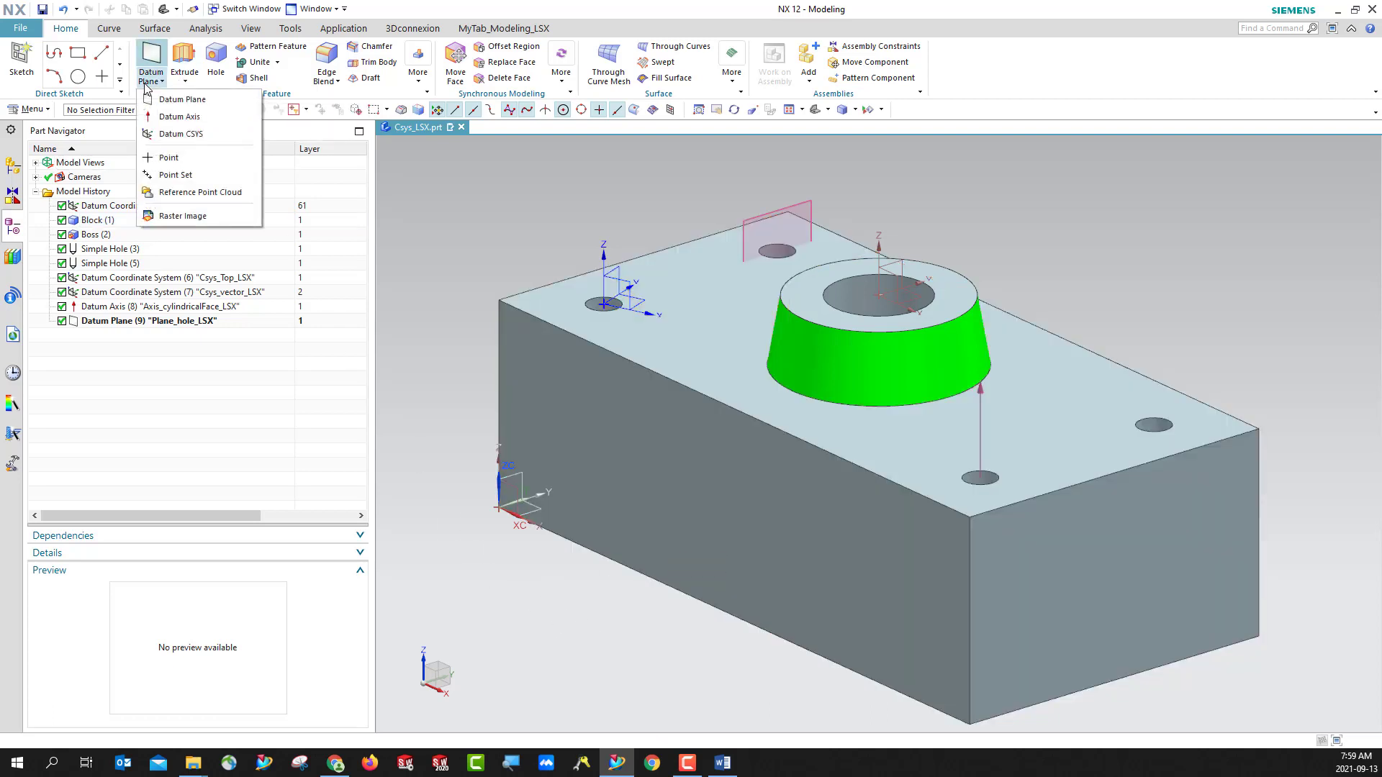
pyautogui.click(181, 134)
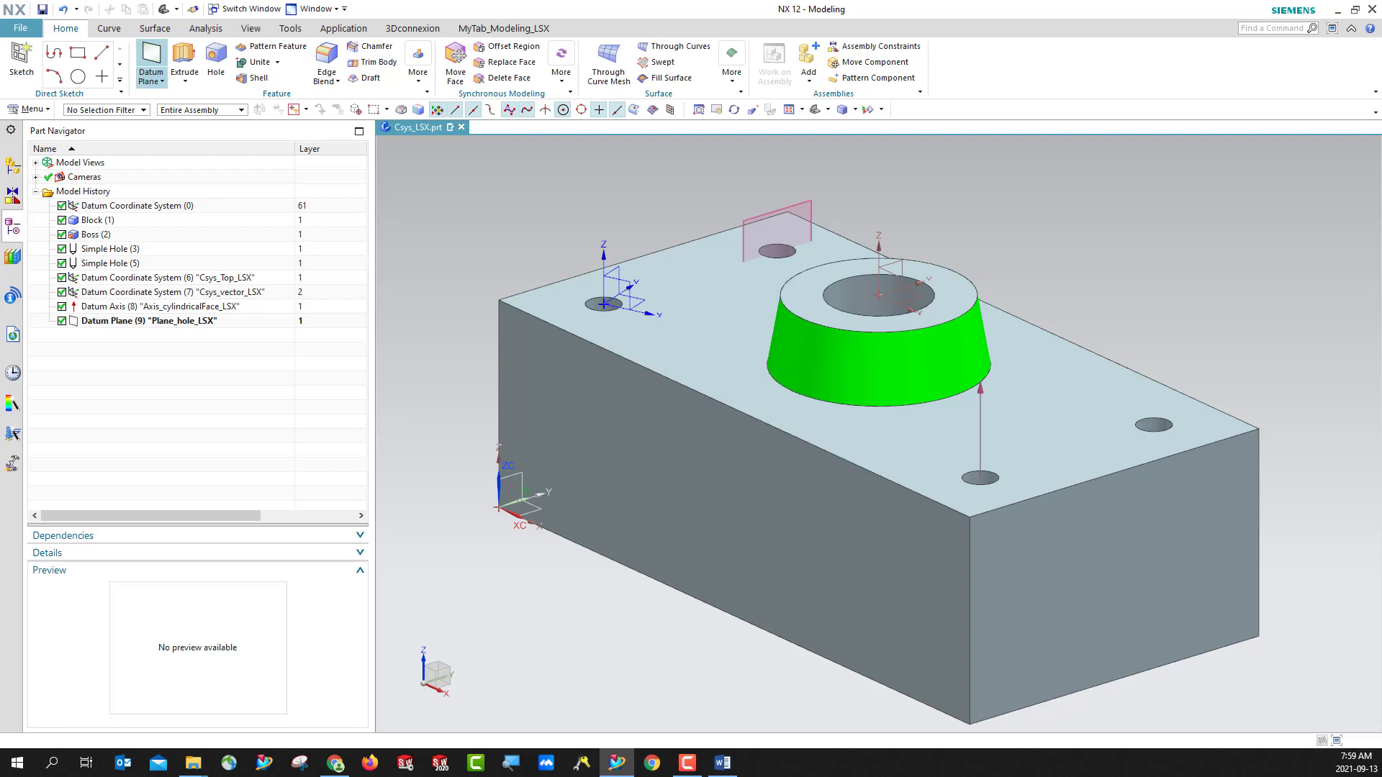
pyautogui.click(211, 279)
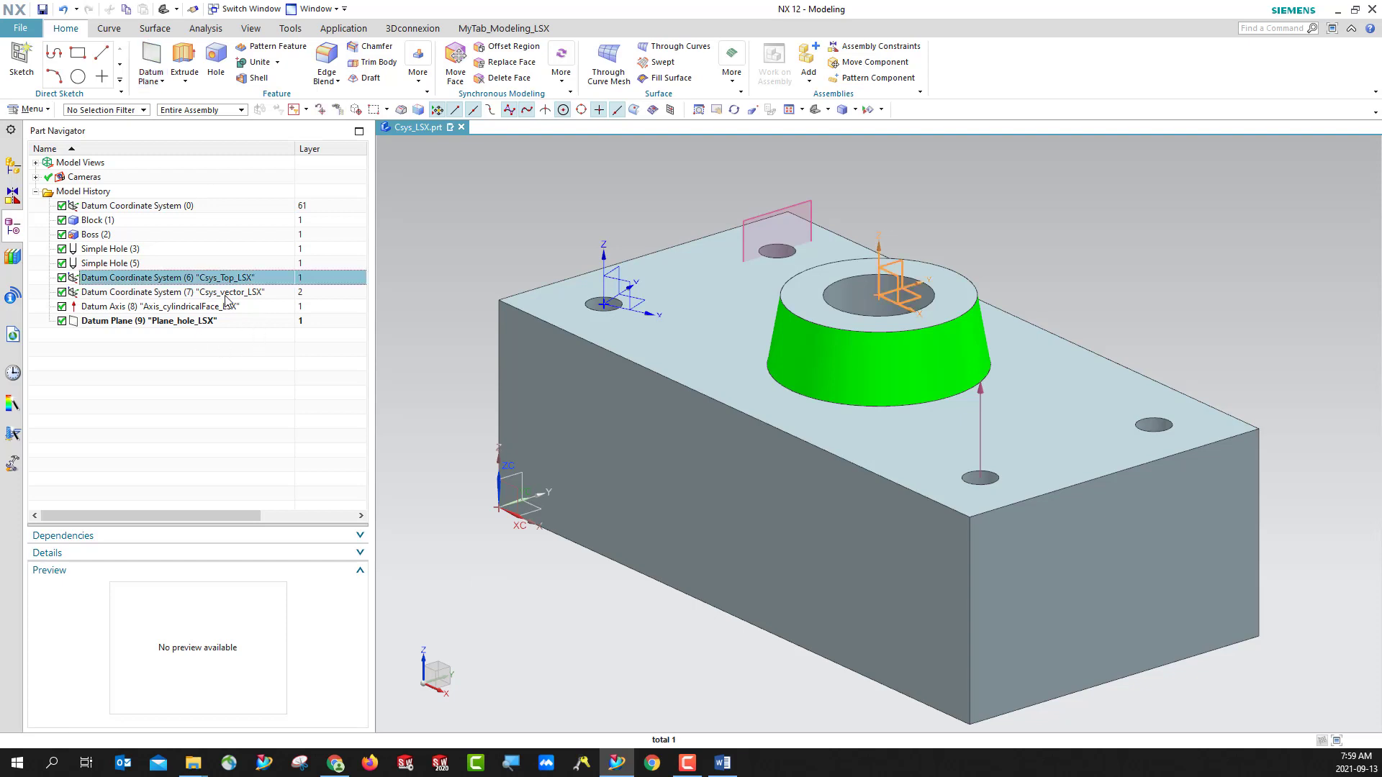
pyautogui.click(225, 292)
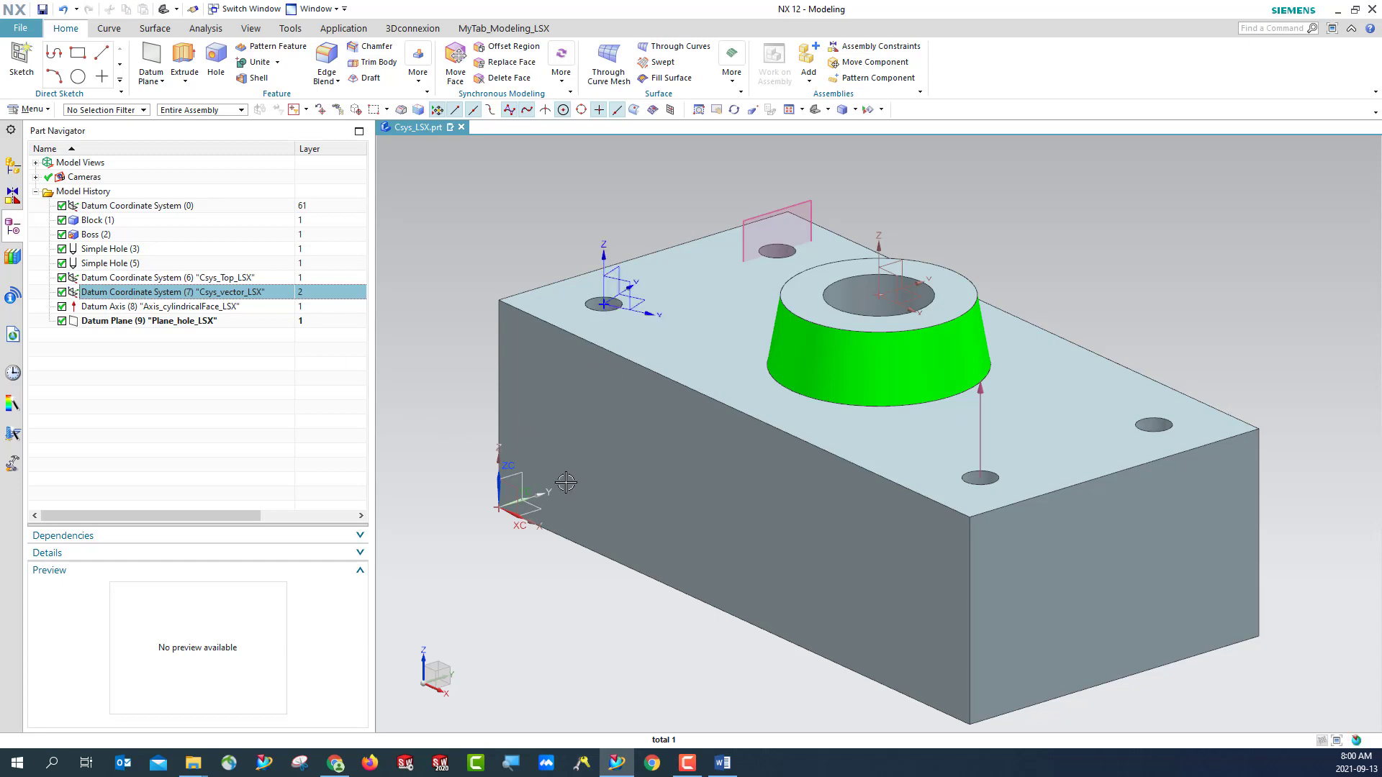
pyautogui.press('Escape')
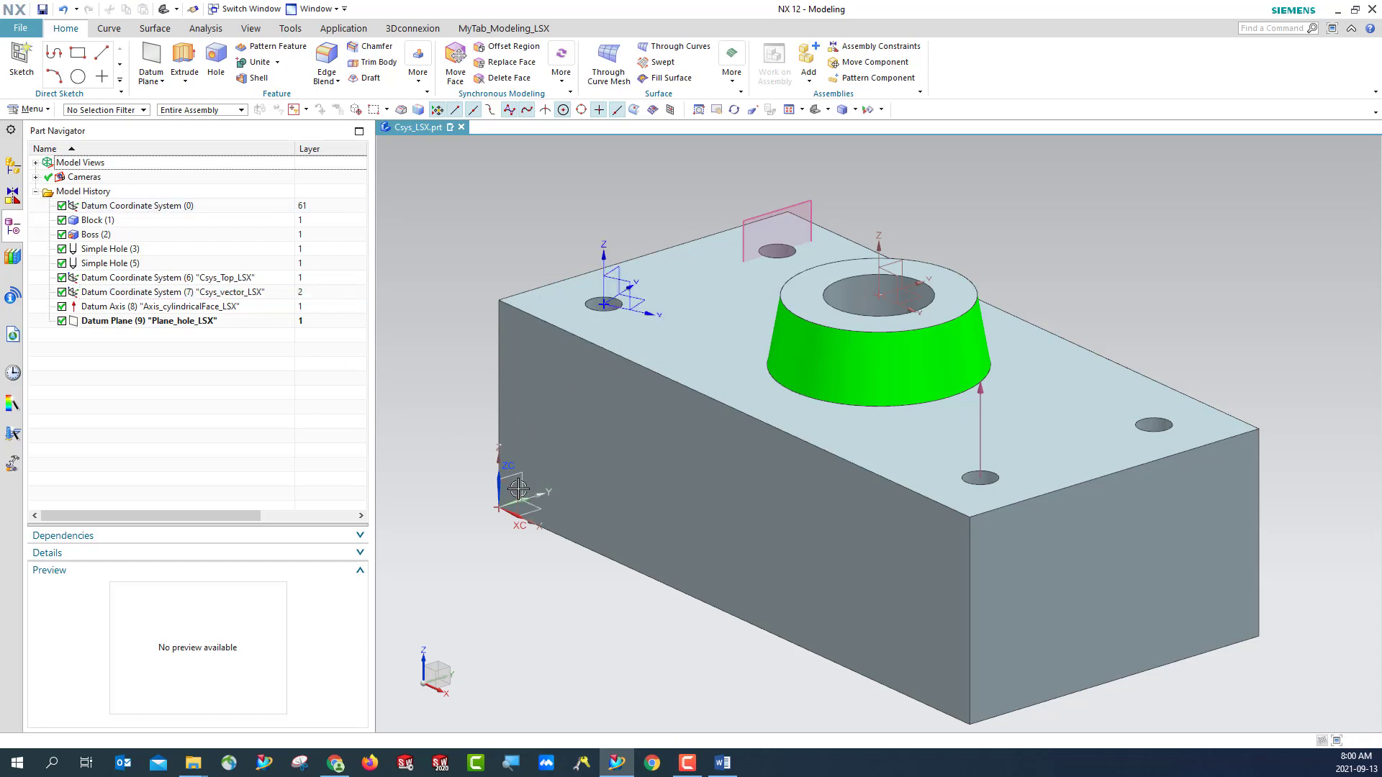
pyautogui.click(93, 323)
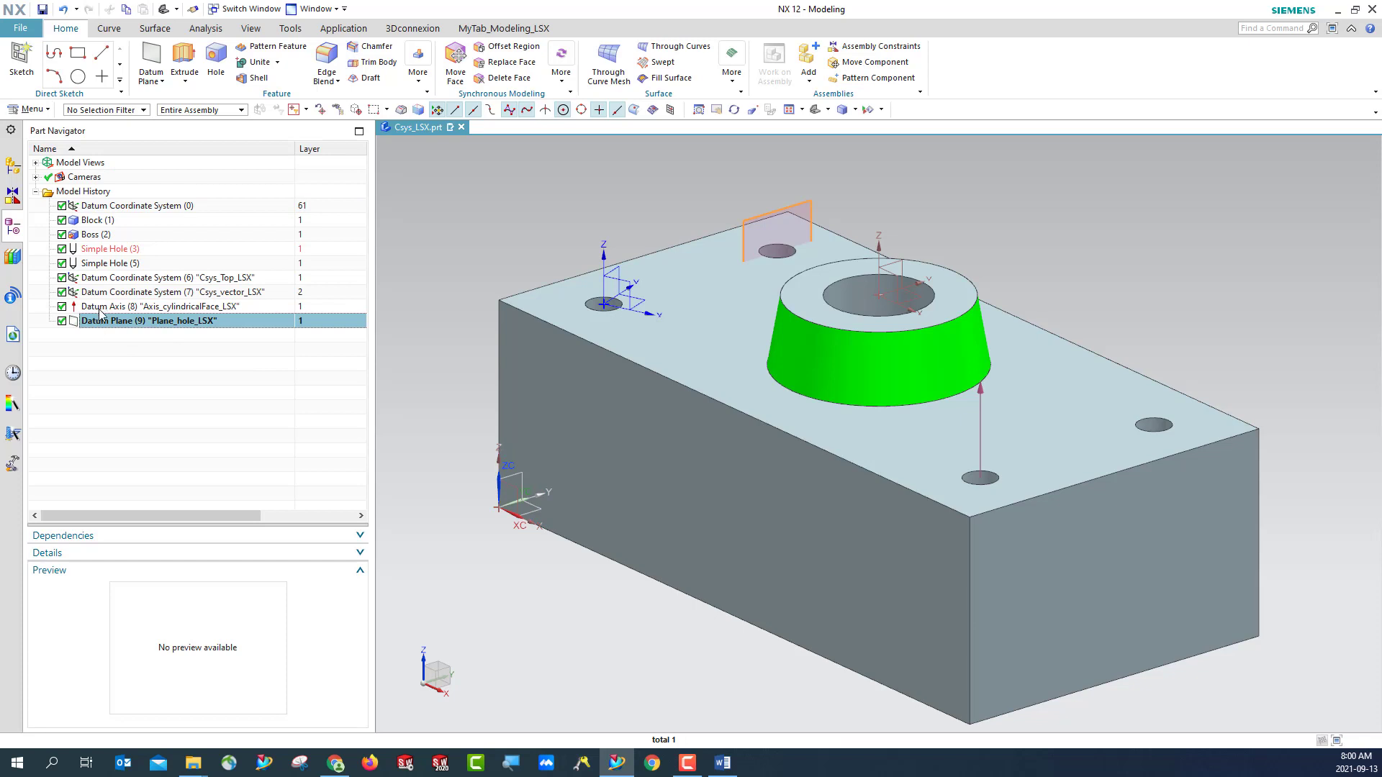
pyautogui.press('Escape')
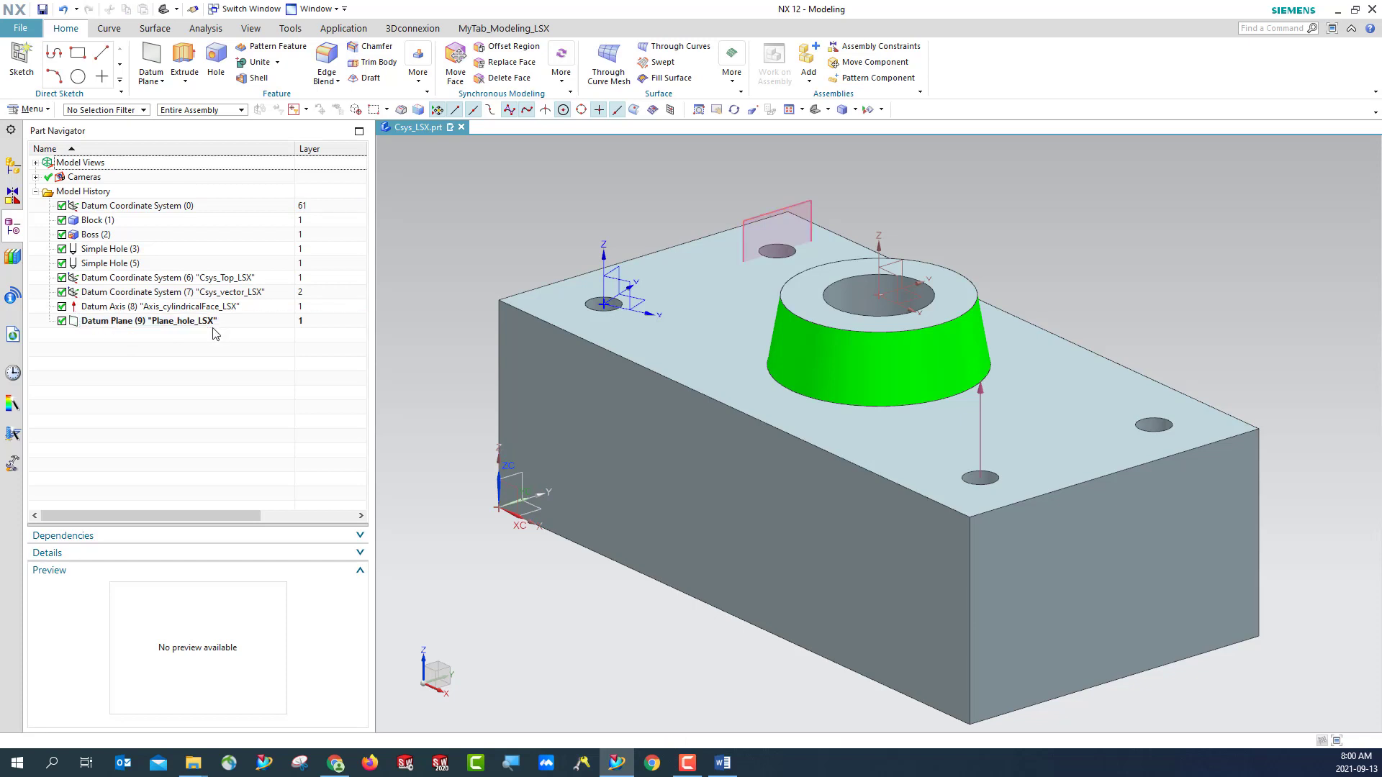
pyautogui.click(892, 277)
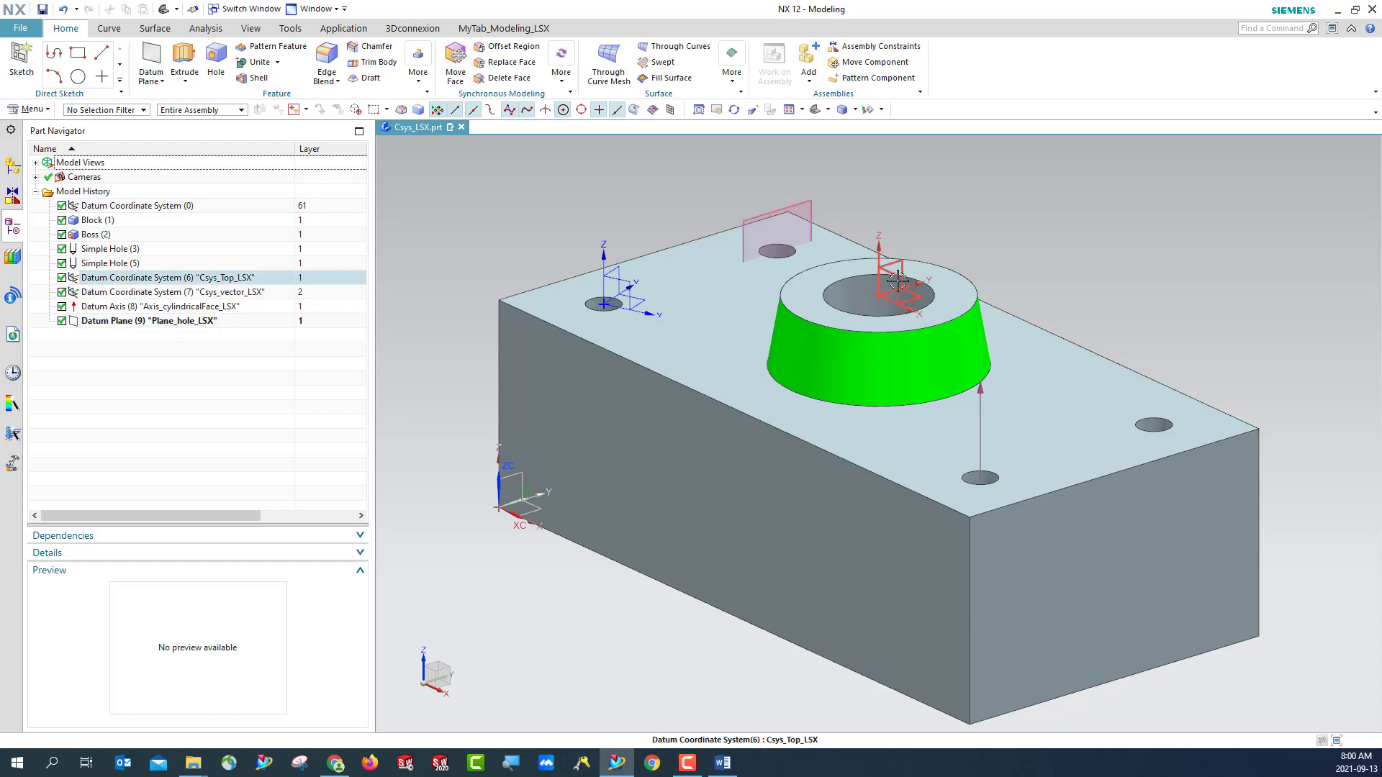
pyautogui.press('Escape')
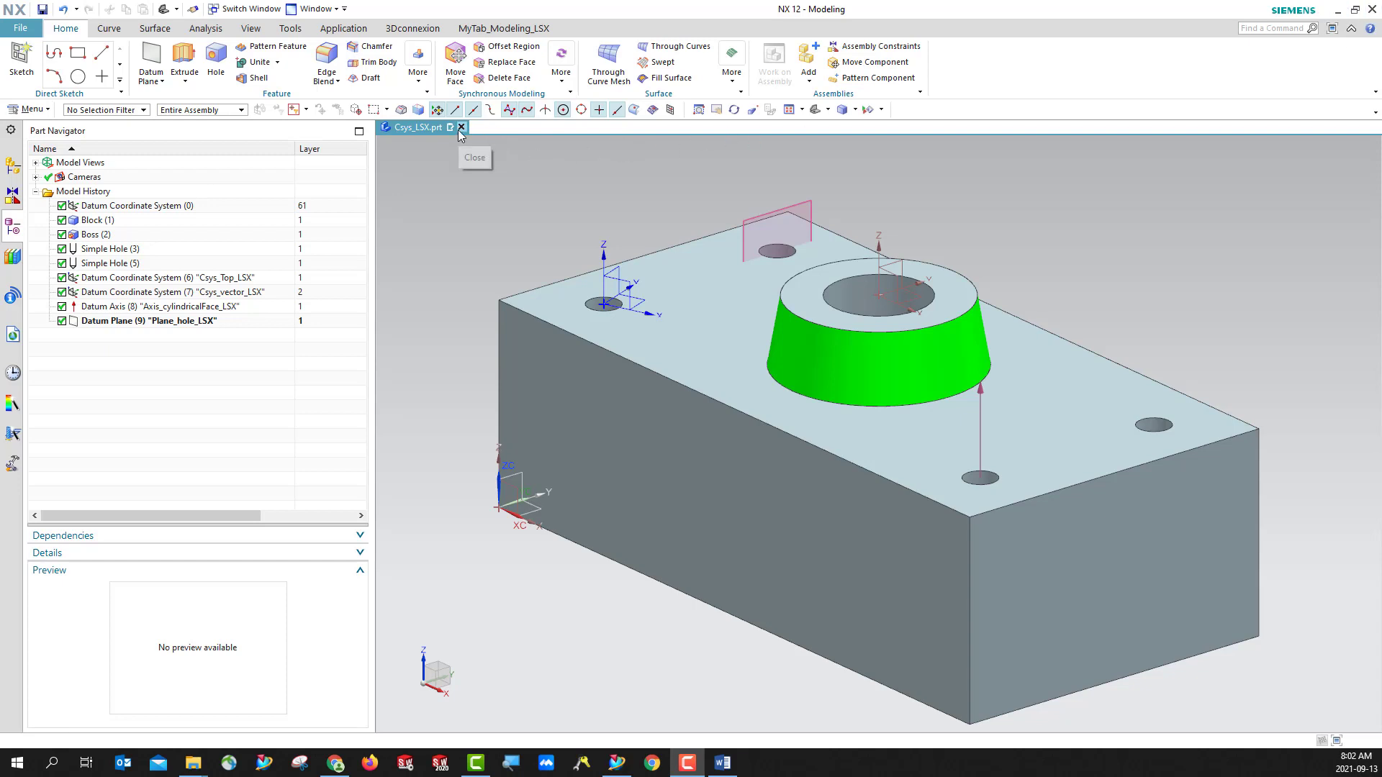
# - Close the Csys_LSX.prt part and switch to the course website's Lab_02 module in Chrome
pyautogui.click(462, 127)
pyautogui.click(727, 407)
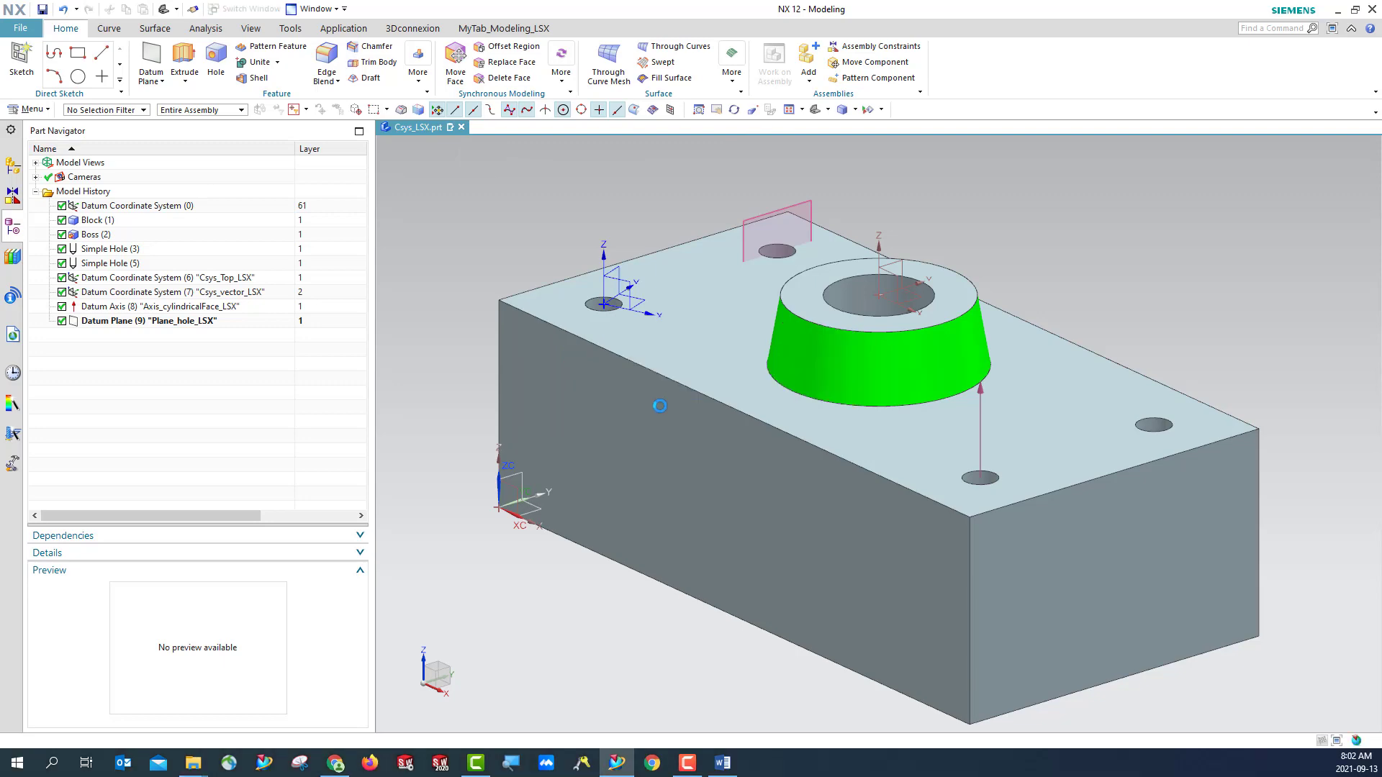
pyautogui.click(66, 188)
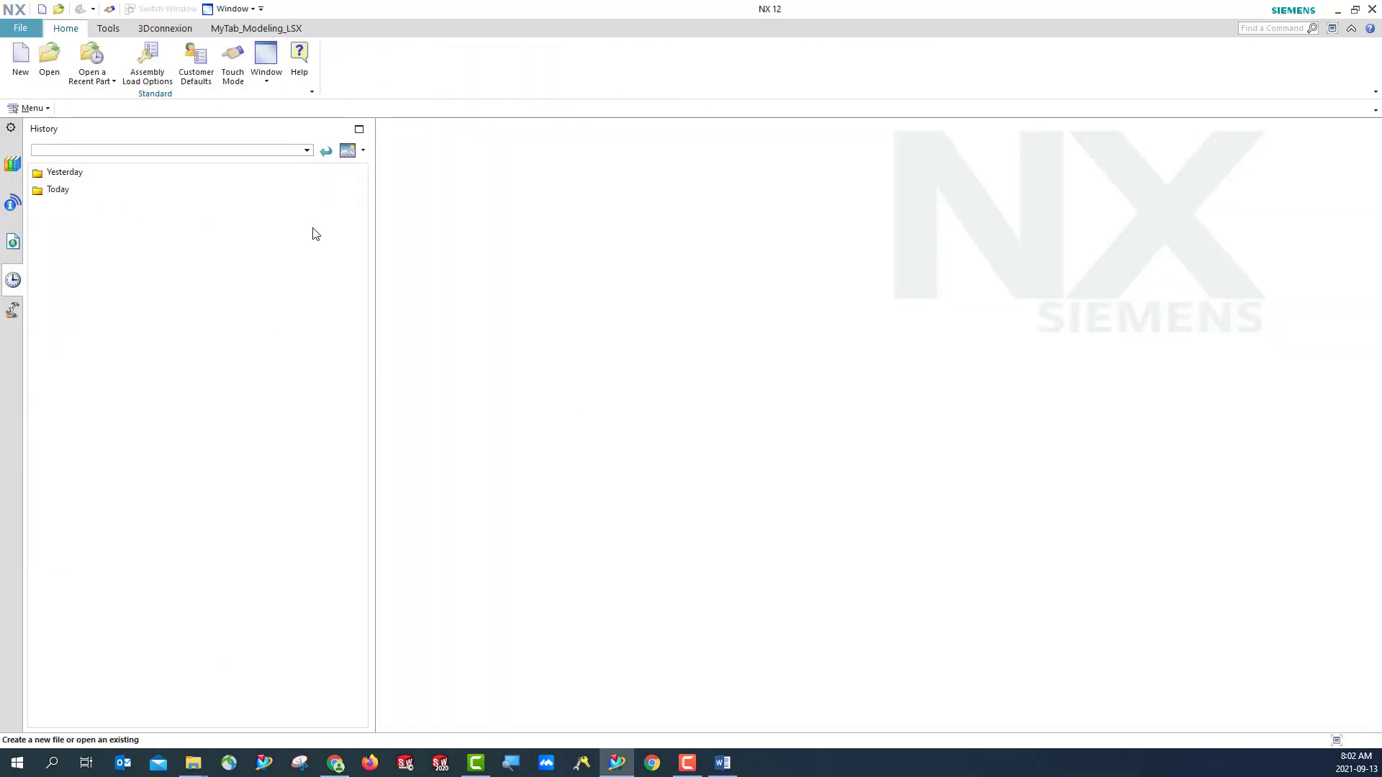
pyautogui.click(334, 763)
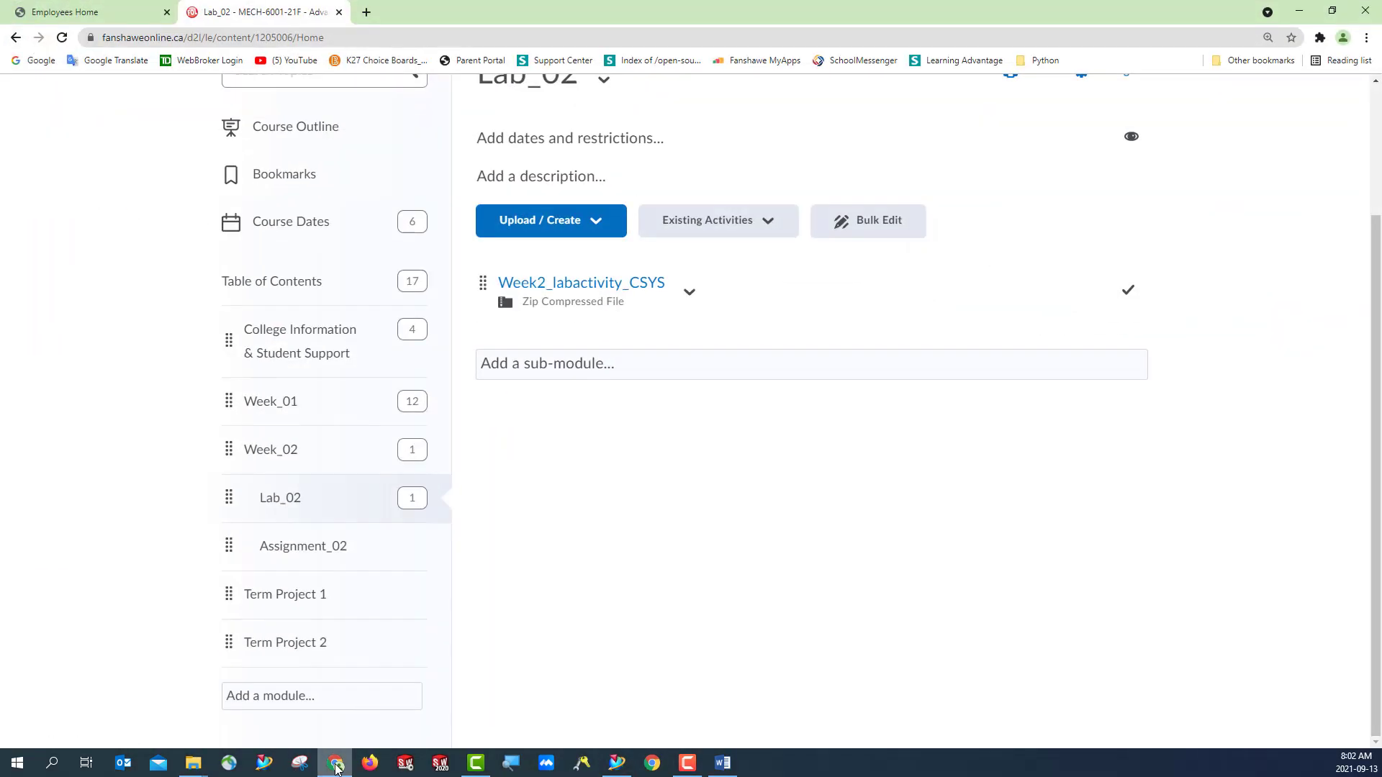
# - Download the Week2_labactivity_CSYS zip file into the Week_02_CSYS folder and minimize the browser
pyautogui.click(688, 292)
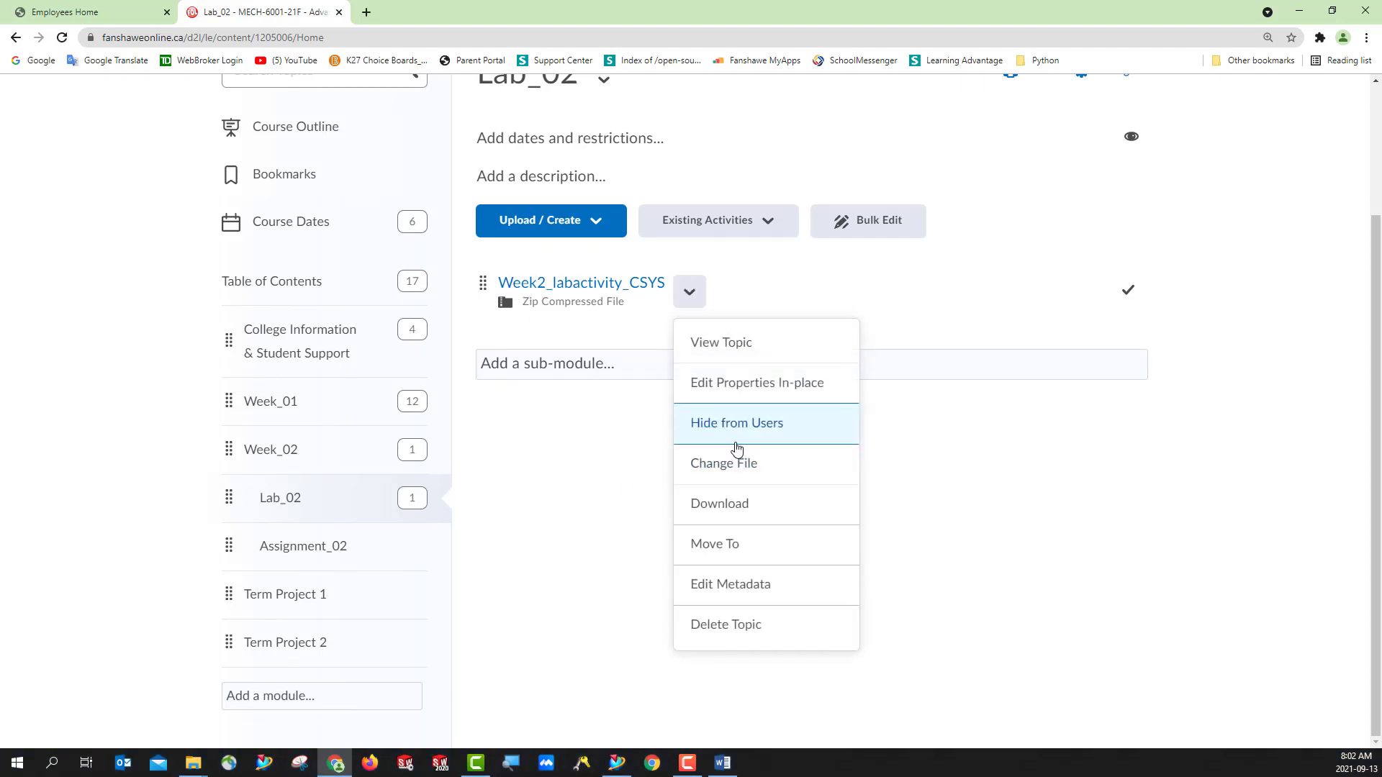
pyautogui.click(734, 516)
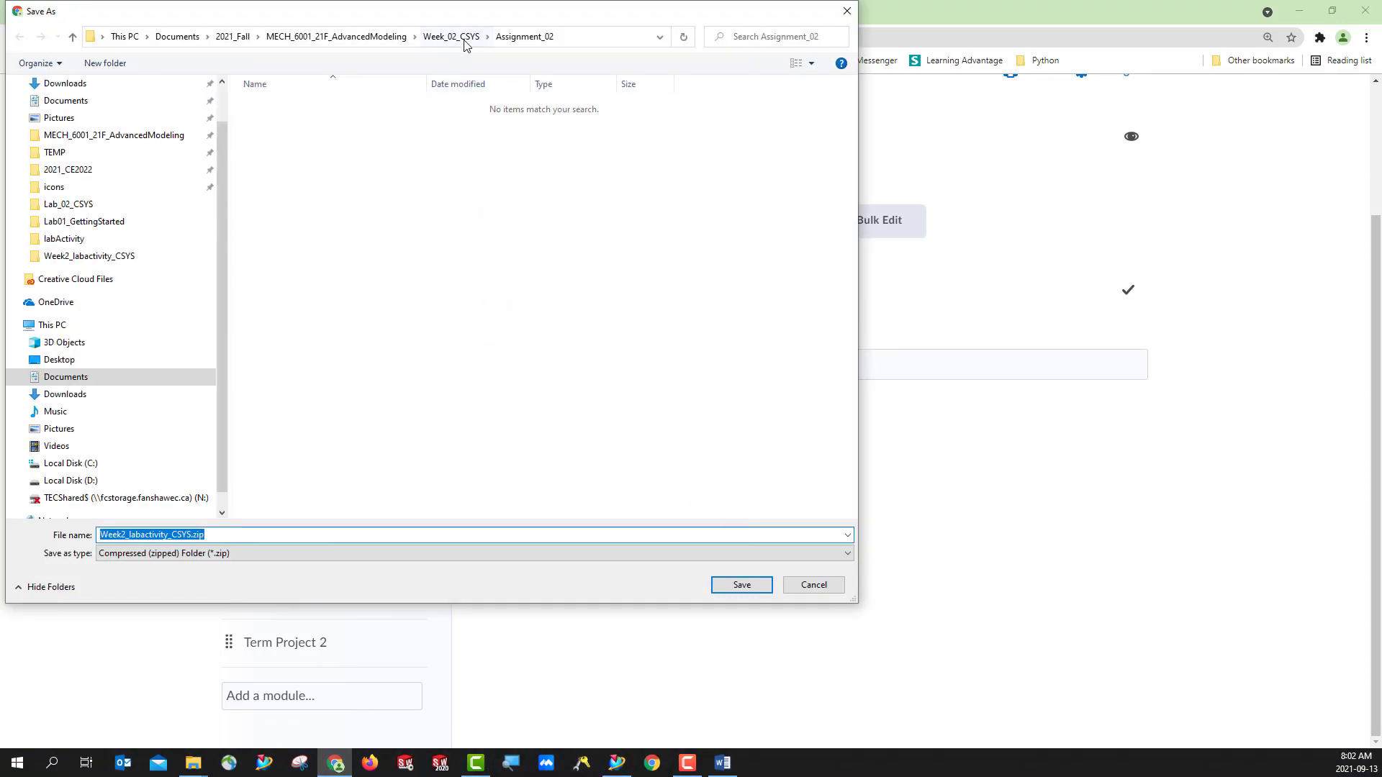
pyautogui.click(464, 42)
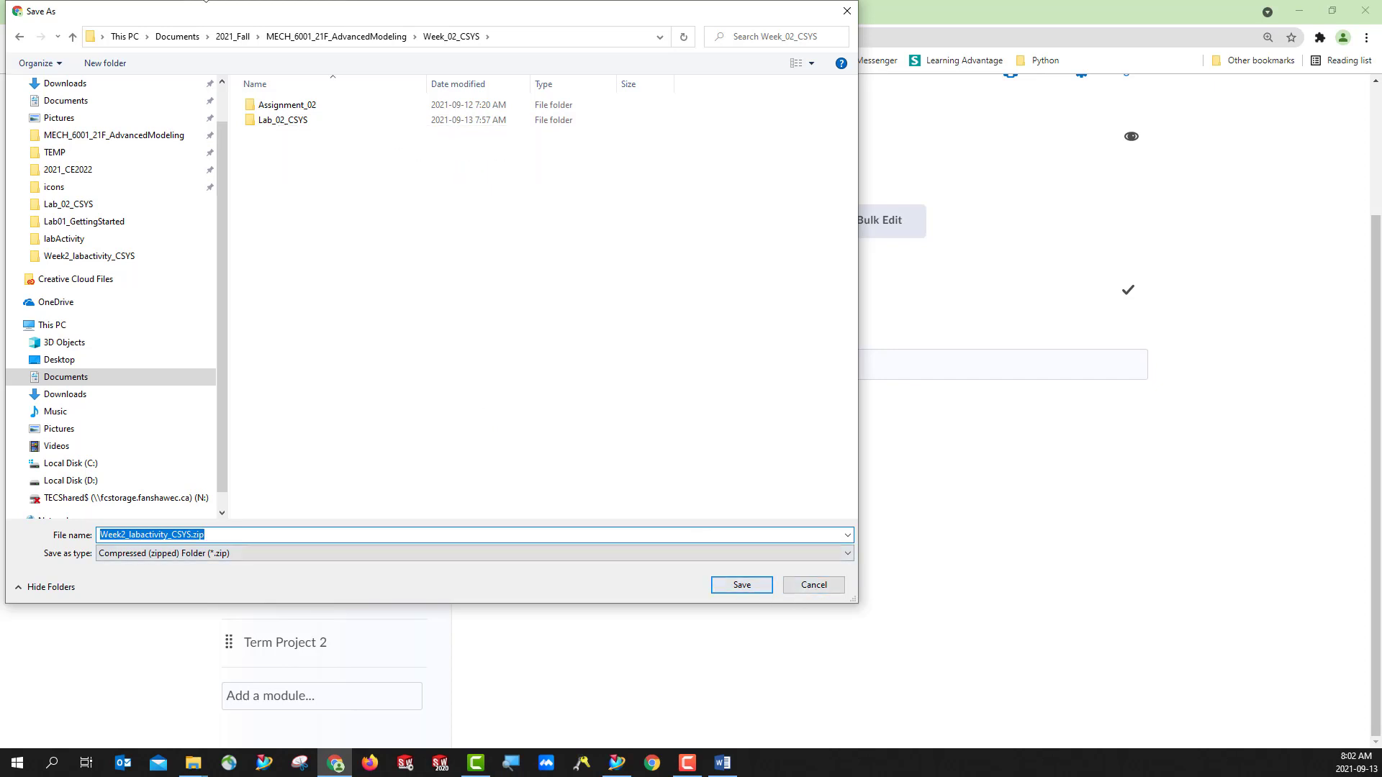
pyautogui.click(752, 587)
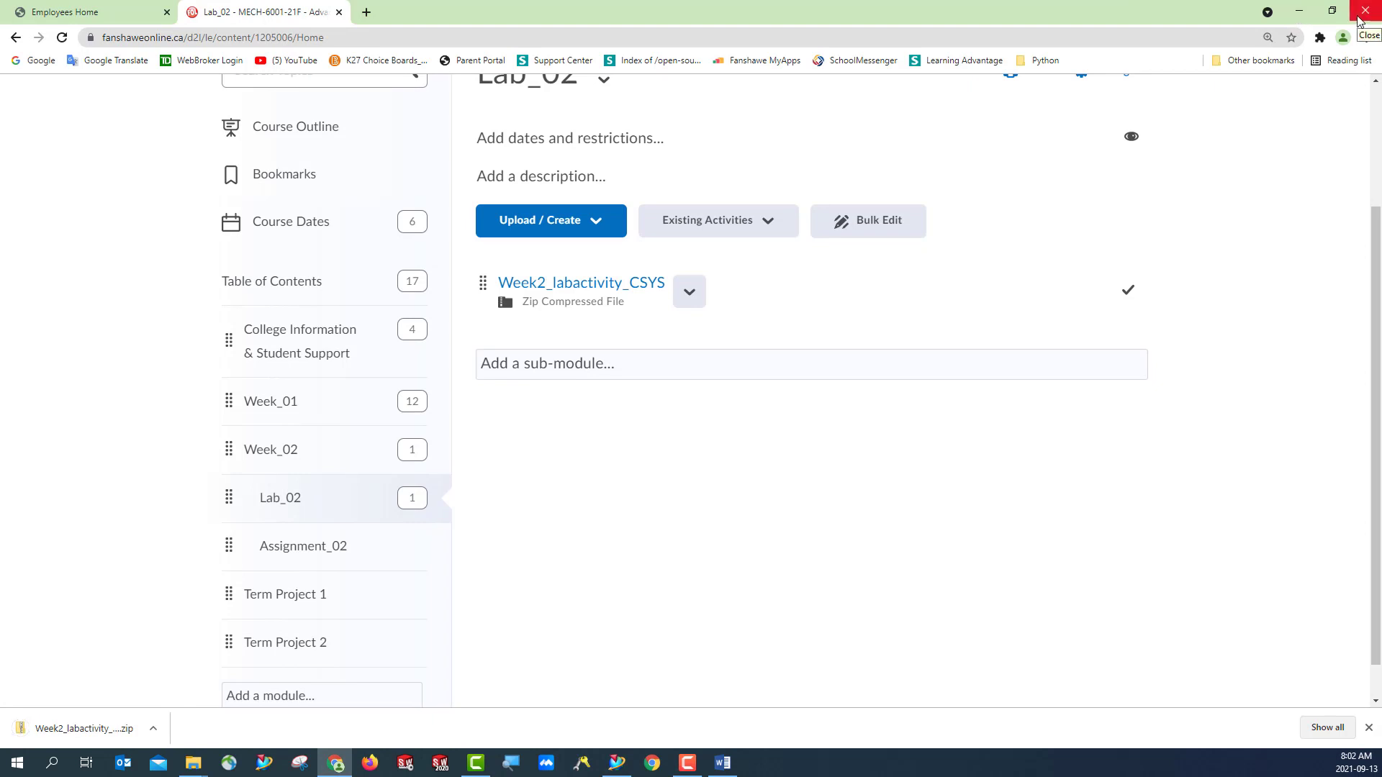
pyautogui.click(1300, 12)
# - Switch to File Explorer's labActivity window and place it in view over NX
pyautogui.moveTo(193, 763)
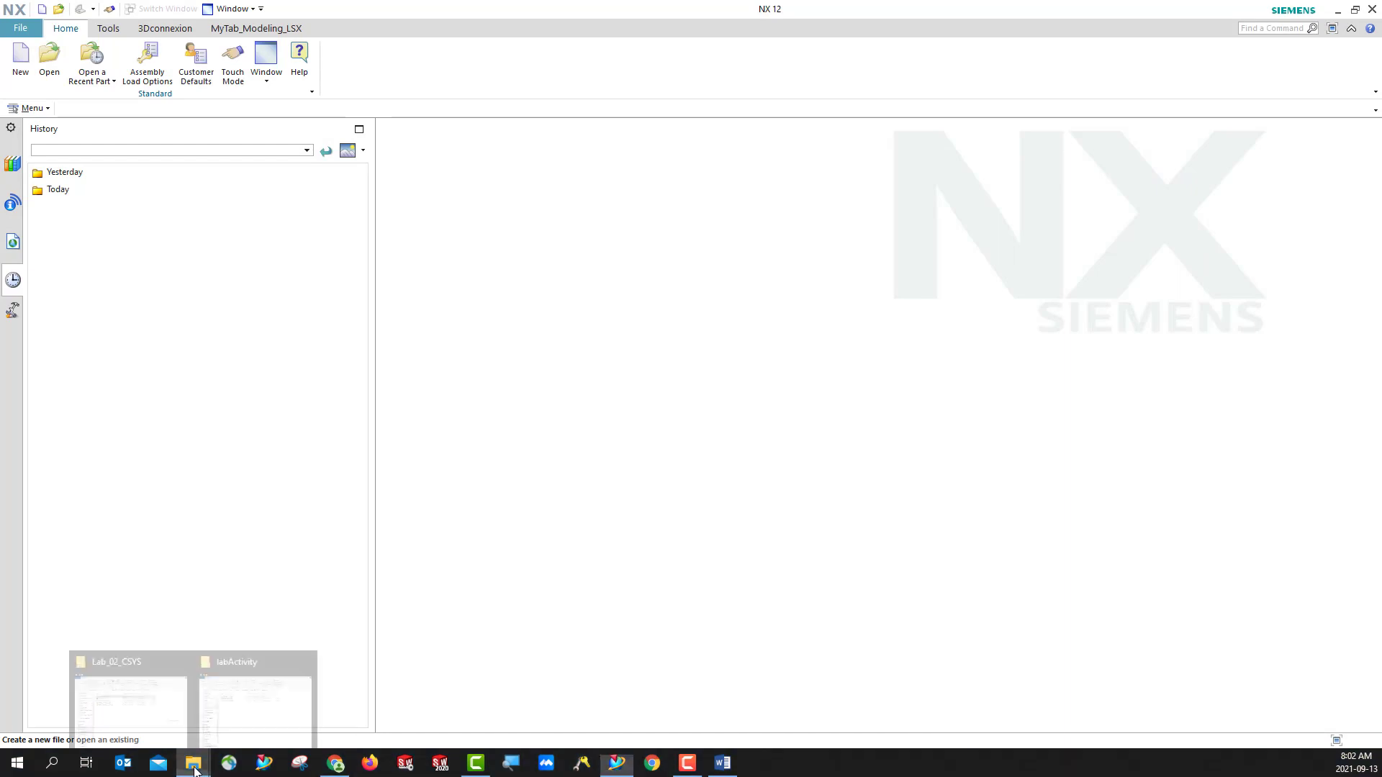
pyautogui.moveTo(250, 723)
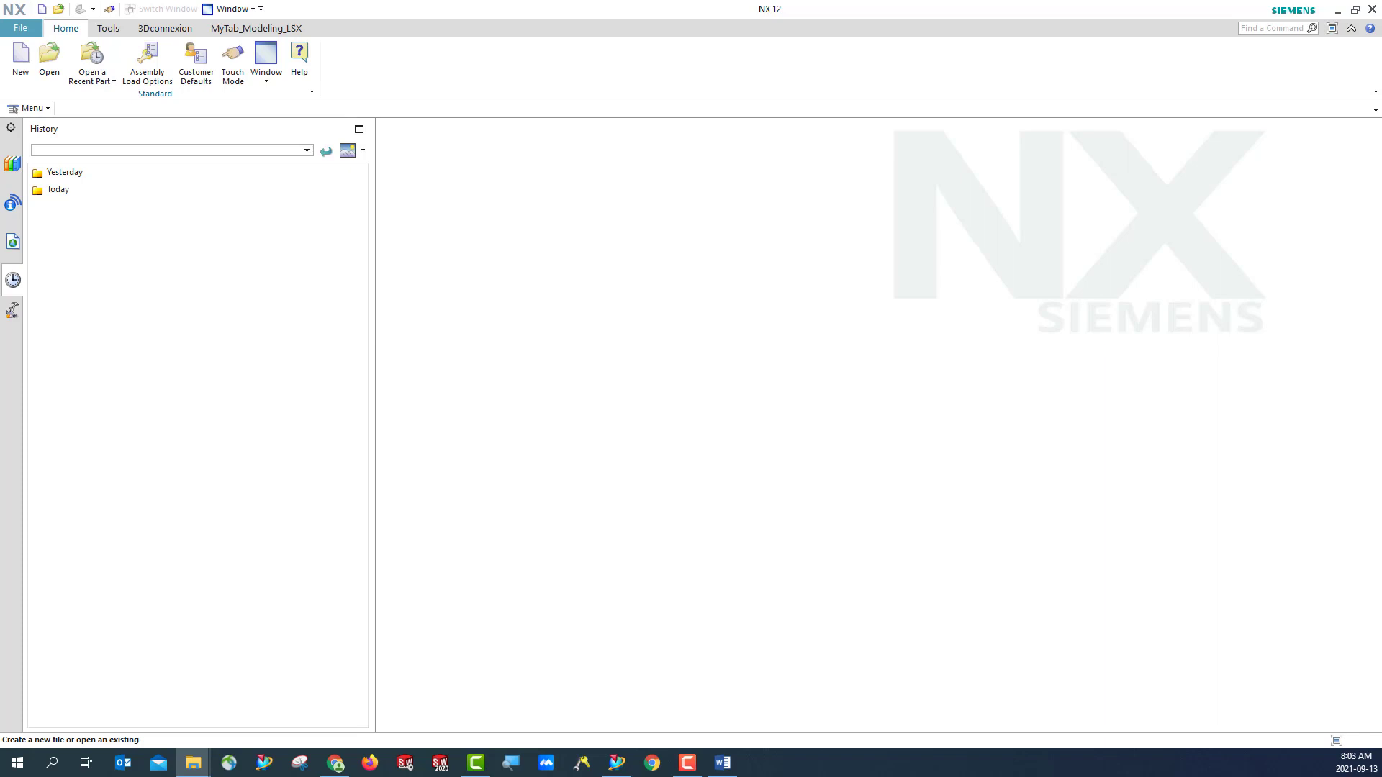
pyautogui.moveTo(0, 237); pyautogui.dragTo(560, 148)
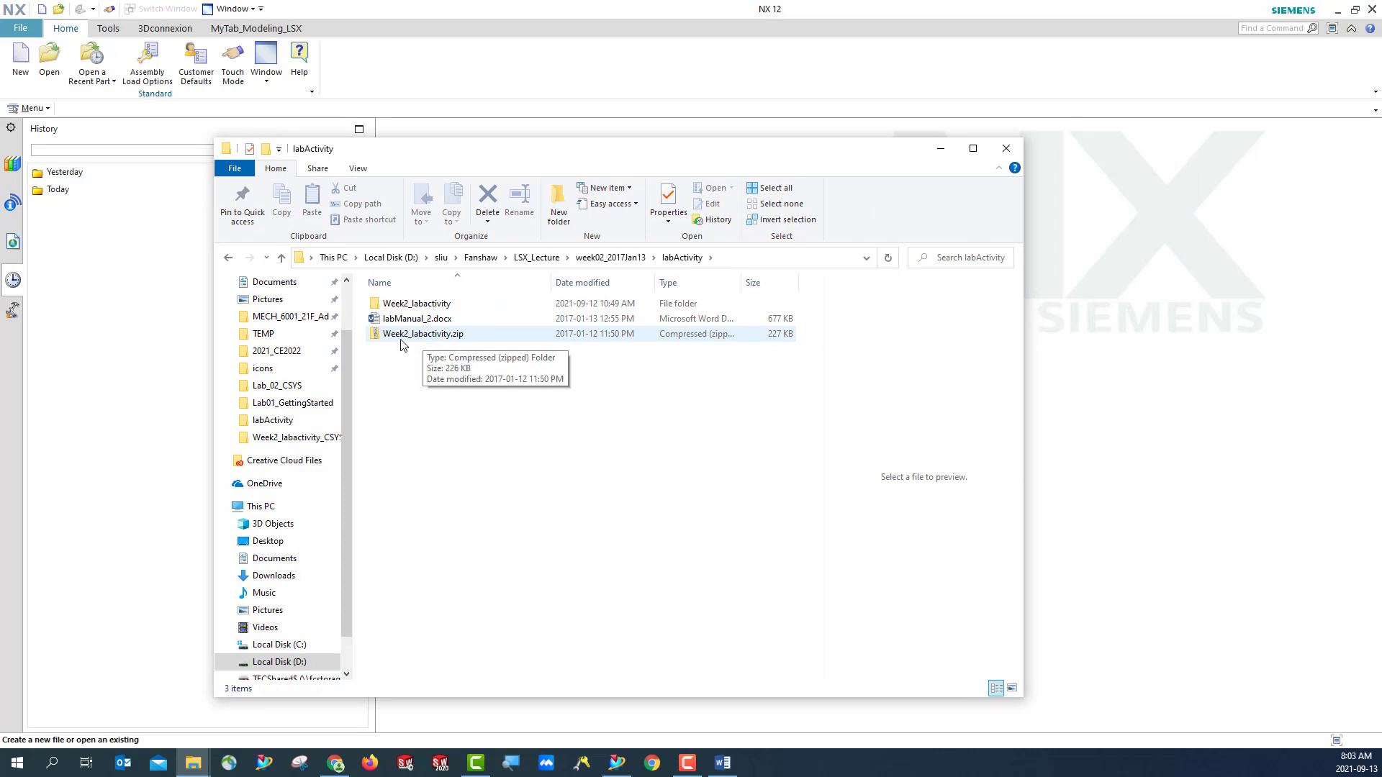
pyautogui.doubleClick(418, 304)
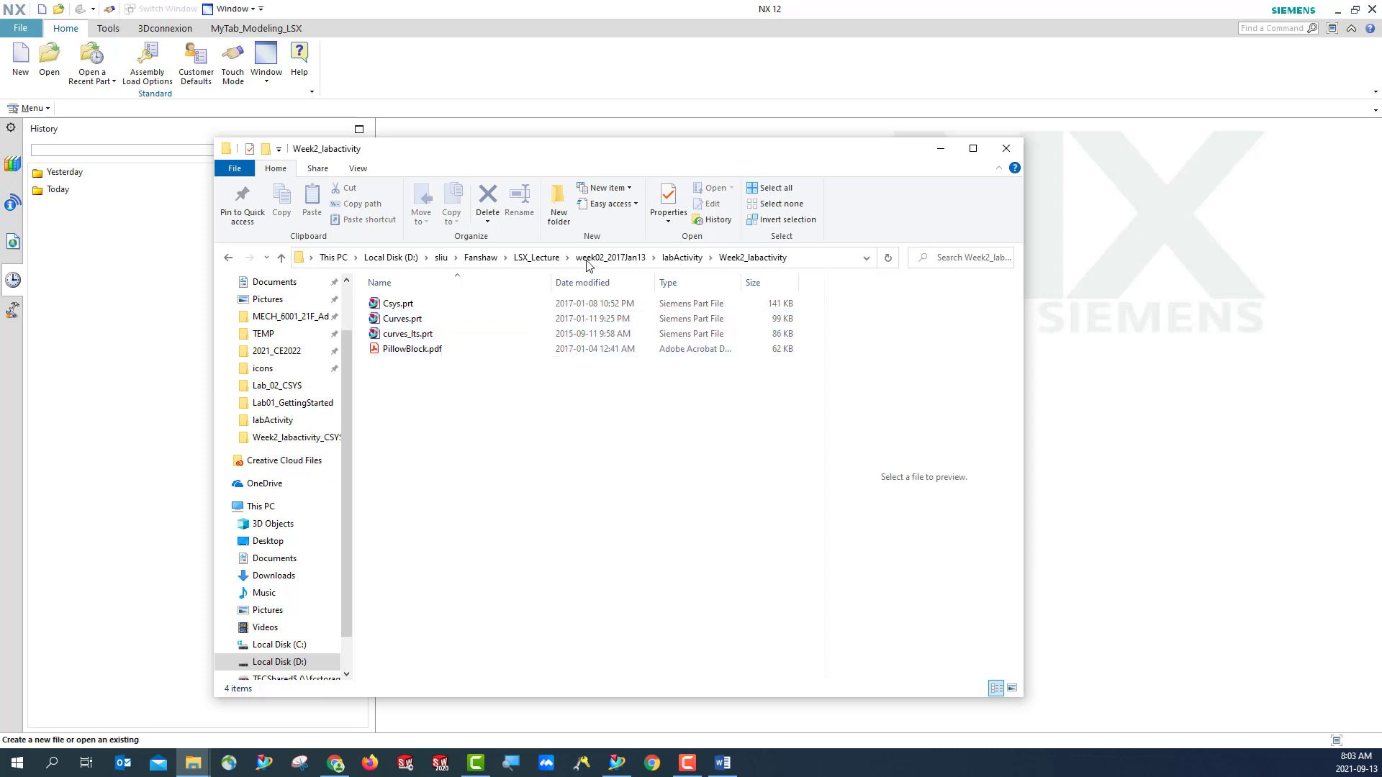
pyautogui.click(682, 258)
pyautogui.click(424, 335)
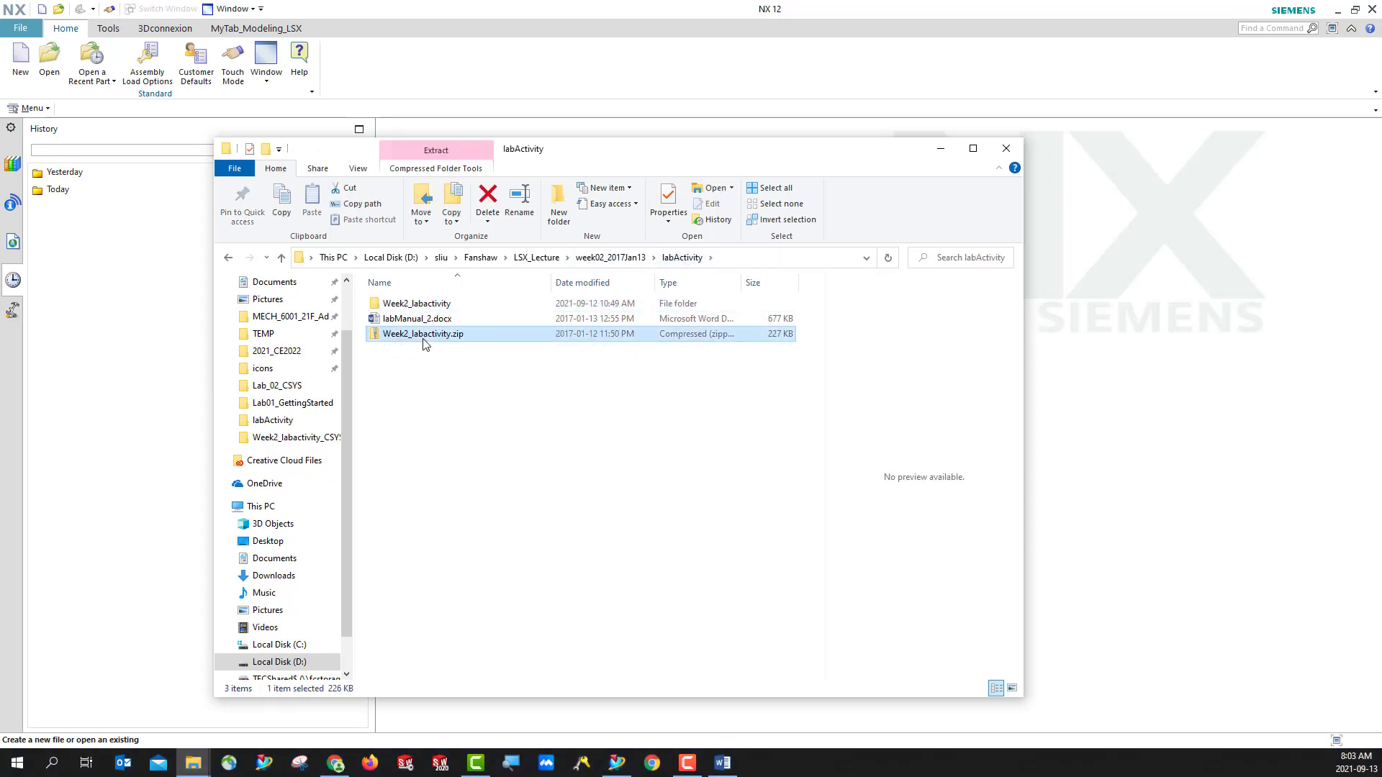
pyautogui.rightClick(425, 343)
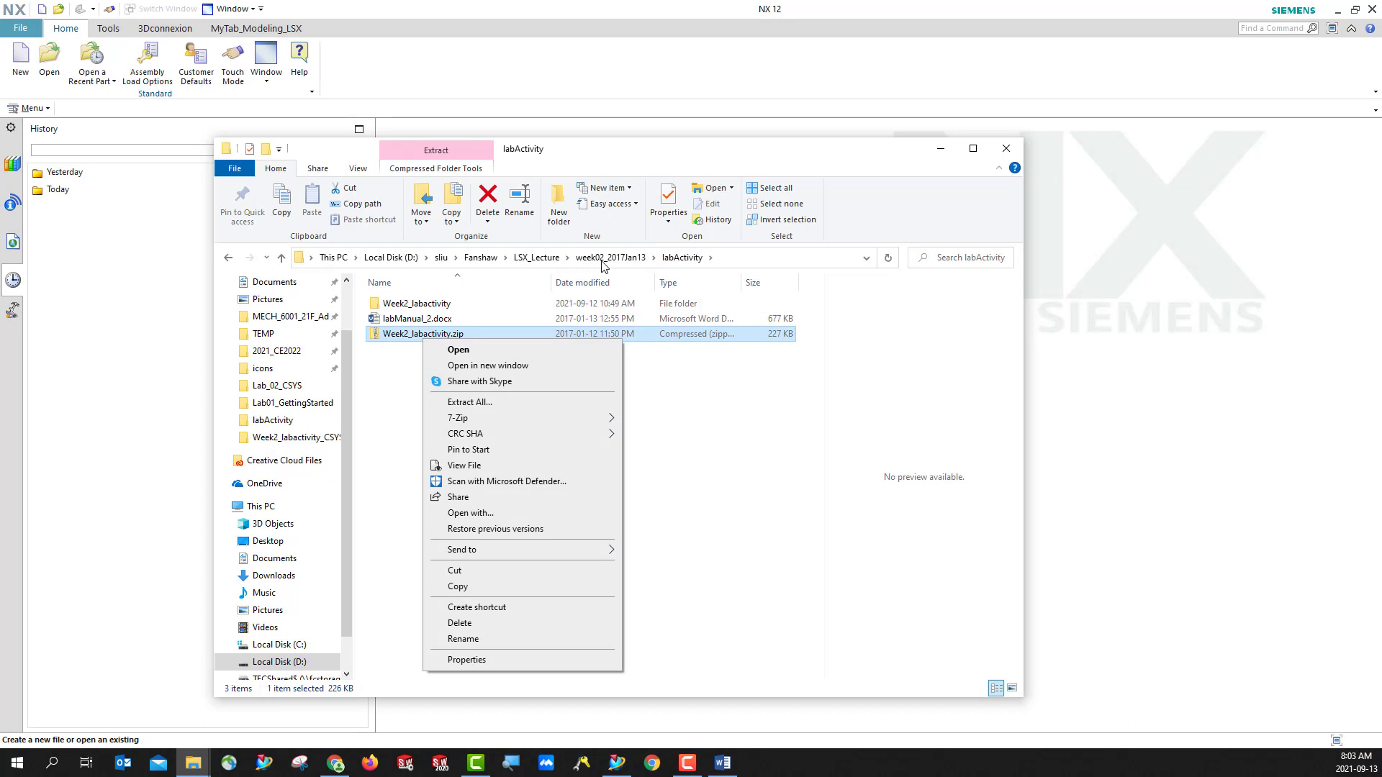
# - Go to MECH_6001_21F_AdvancedModeling\Week_02_CSYS and extract Week2_labactivity_CSYS.zip into a Week2_labactivity_CSYS folder there
pyautogui.click(278, 323)
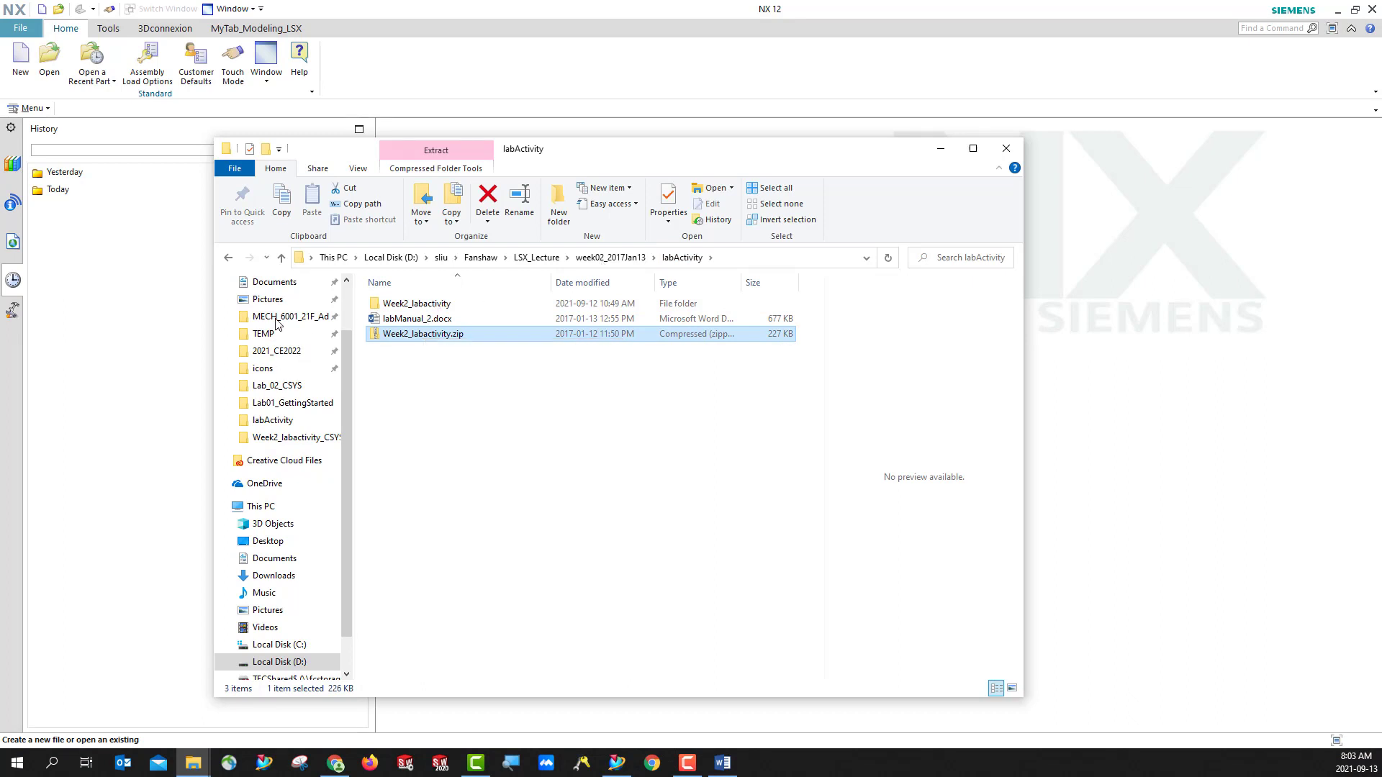
pyautogui.scroll(2, 292, 357)
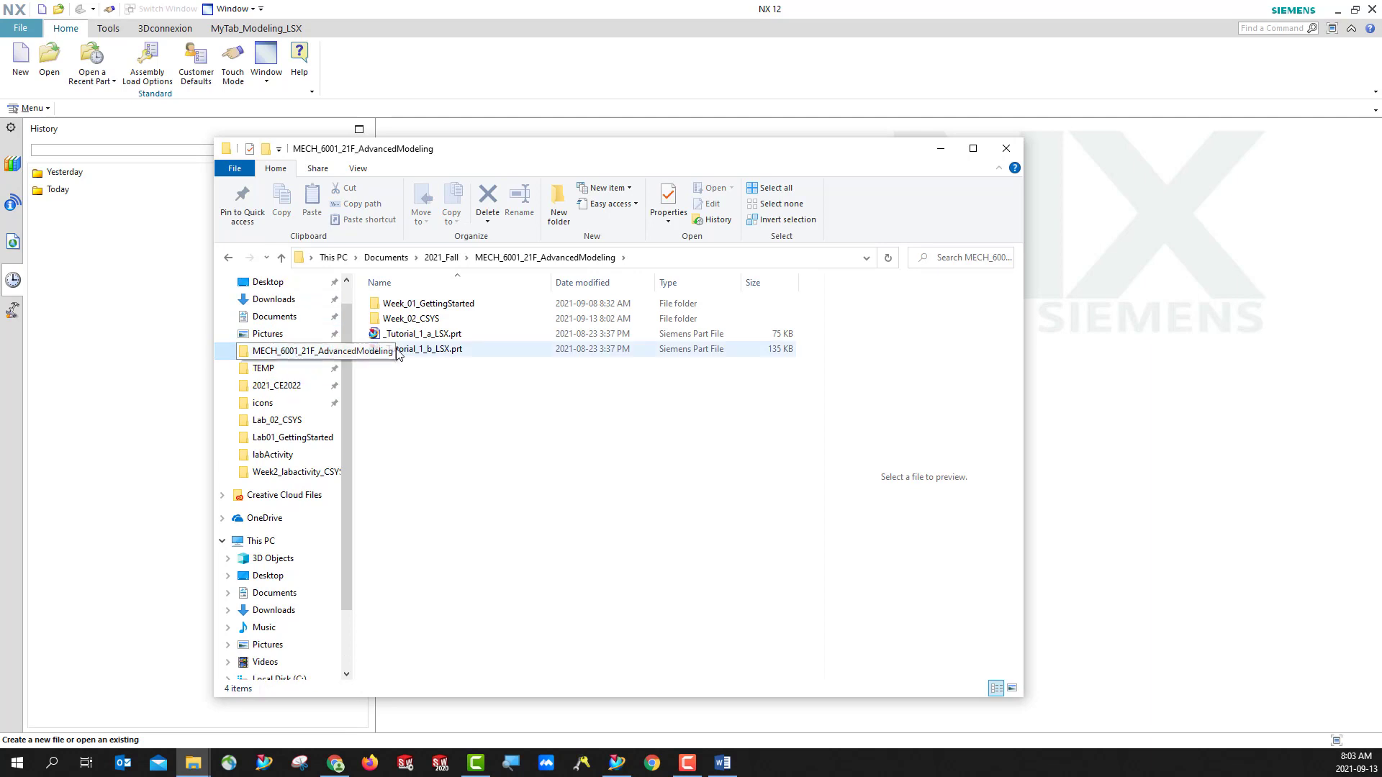
pyautogui.doubleClick(392, 321)
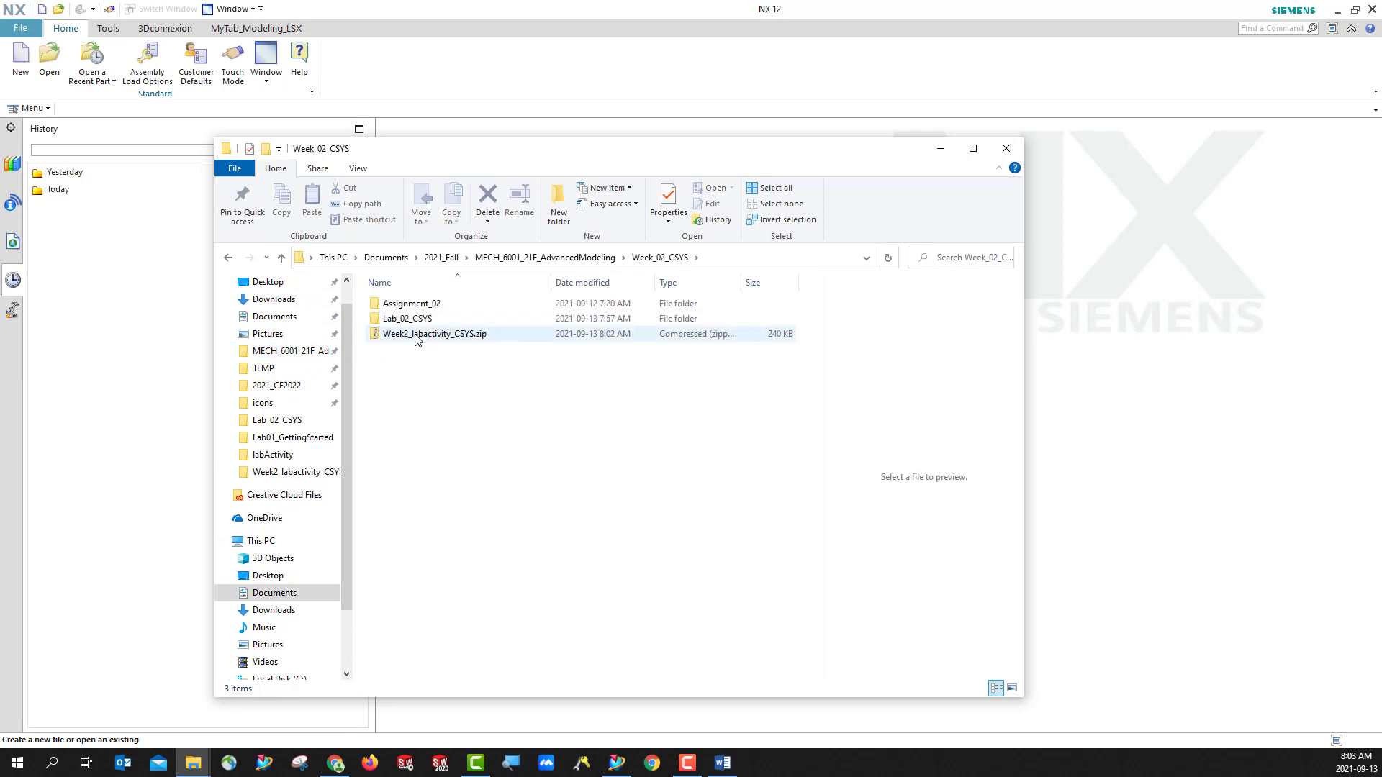
pyautogui.rightClick(405, 341)
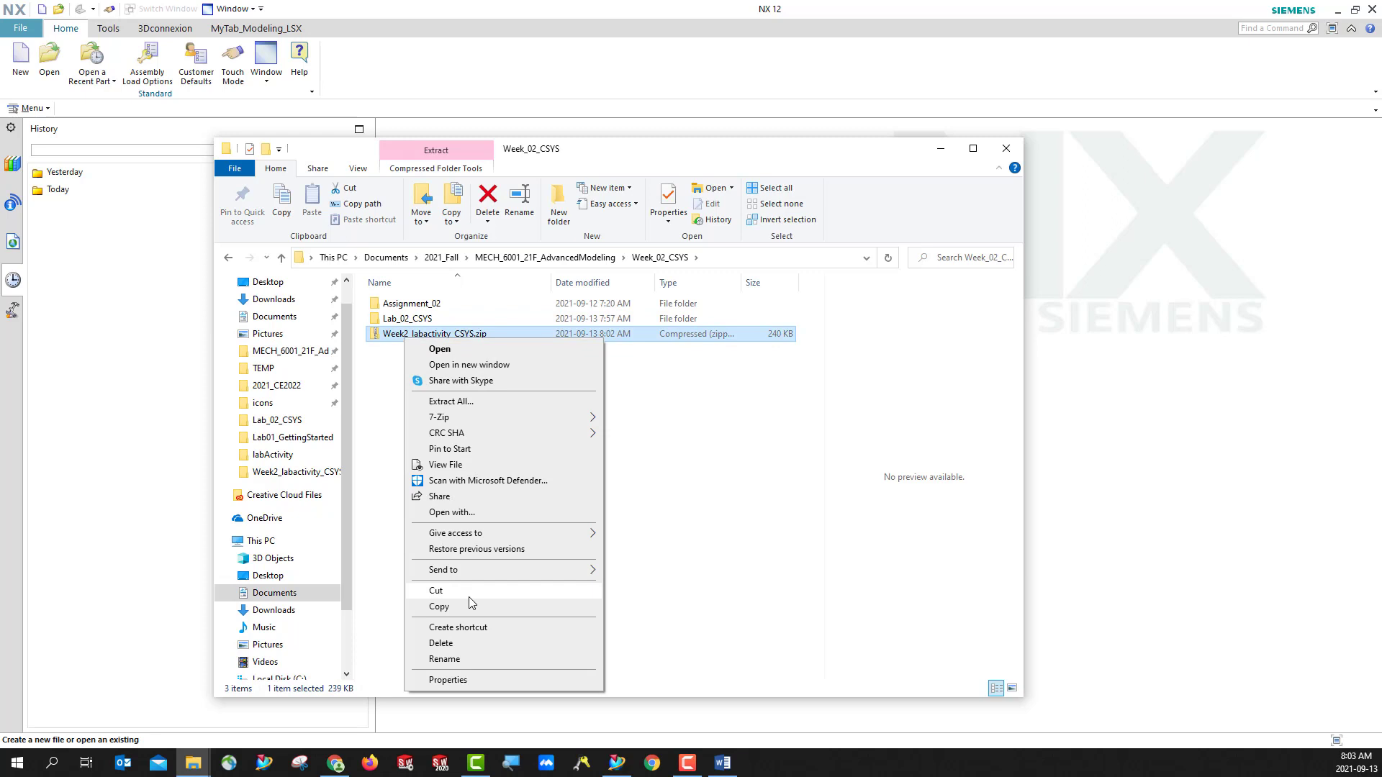
pyautogui.click(474, 403)
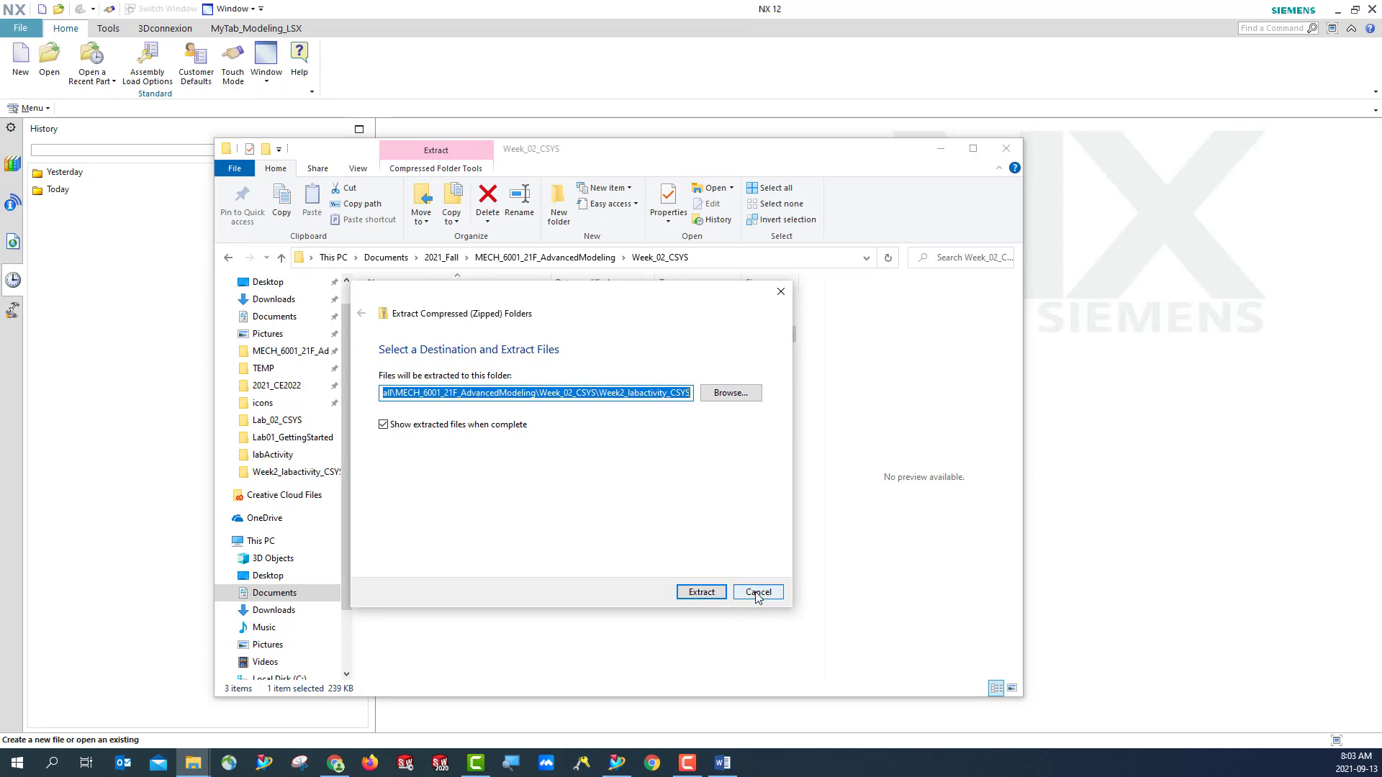
pyautogui.click(706, 593)
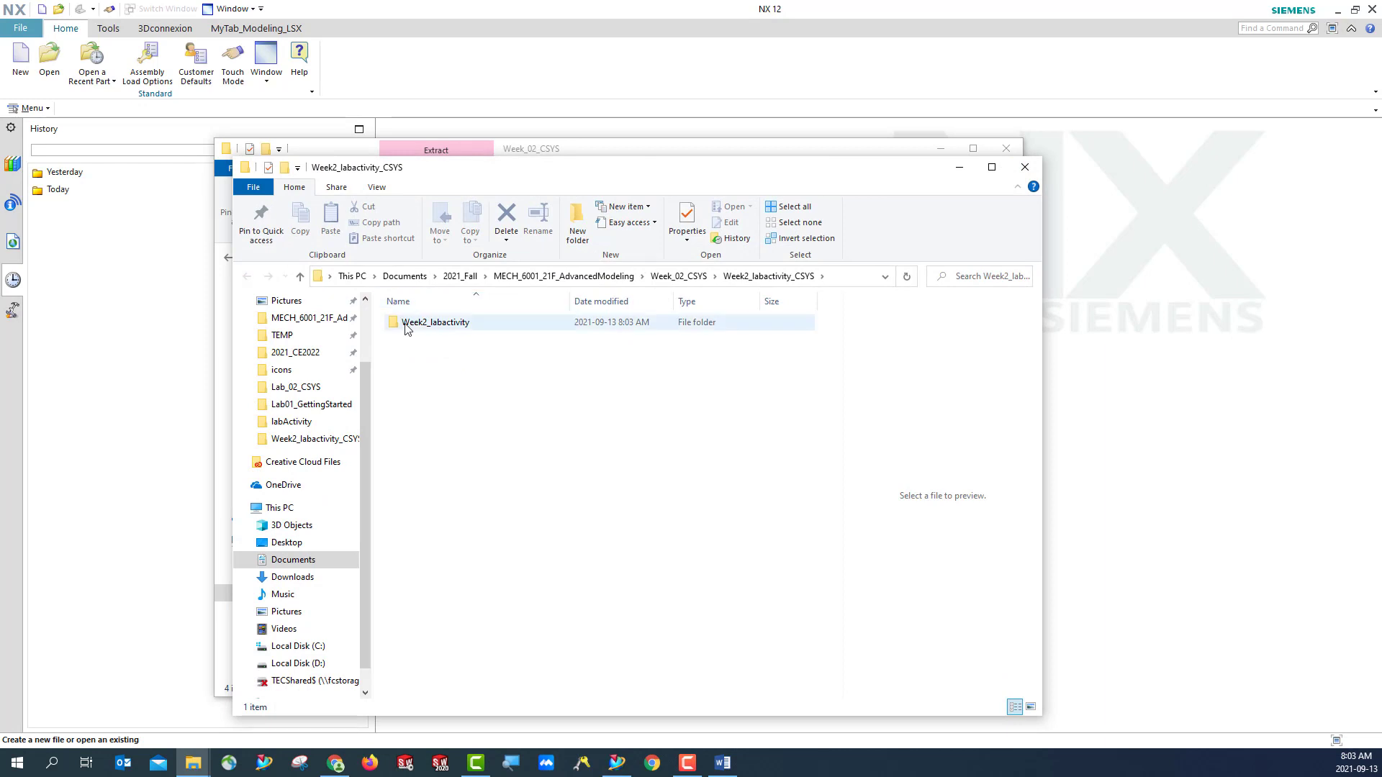
# - Review the files in the extracted Week2_labactivity folder, and clear the File Explorer windows to return to NX
pyautogui.doubleClick(403, 323)
pyautogui.moveTo(676, 176); pyautogui.dragTo(547, 137)
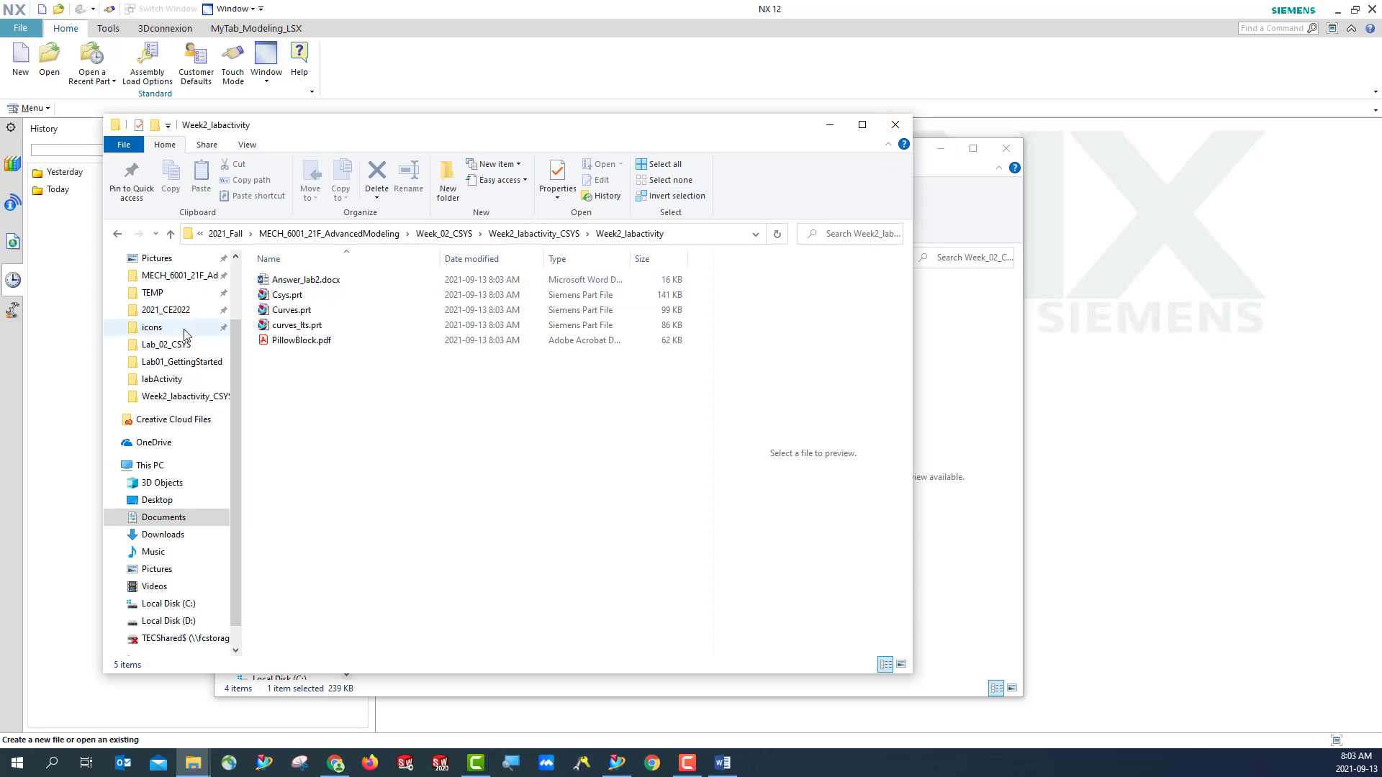
pyautogui.click(894, 124)
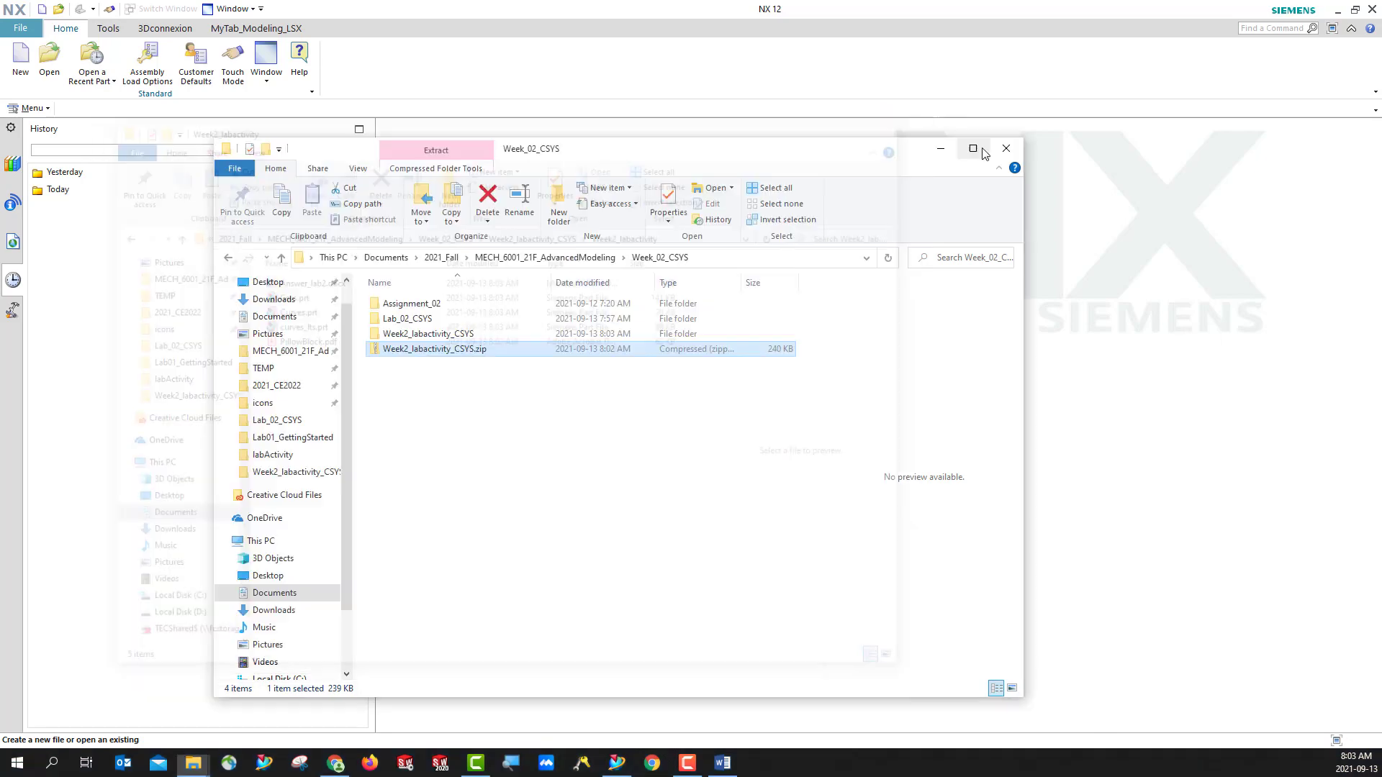
pyautogui.moveTo(850, 158); pyautogui.dragTo(0, 159)
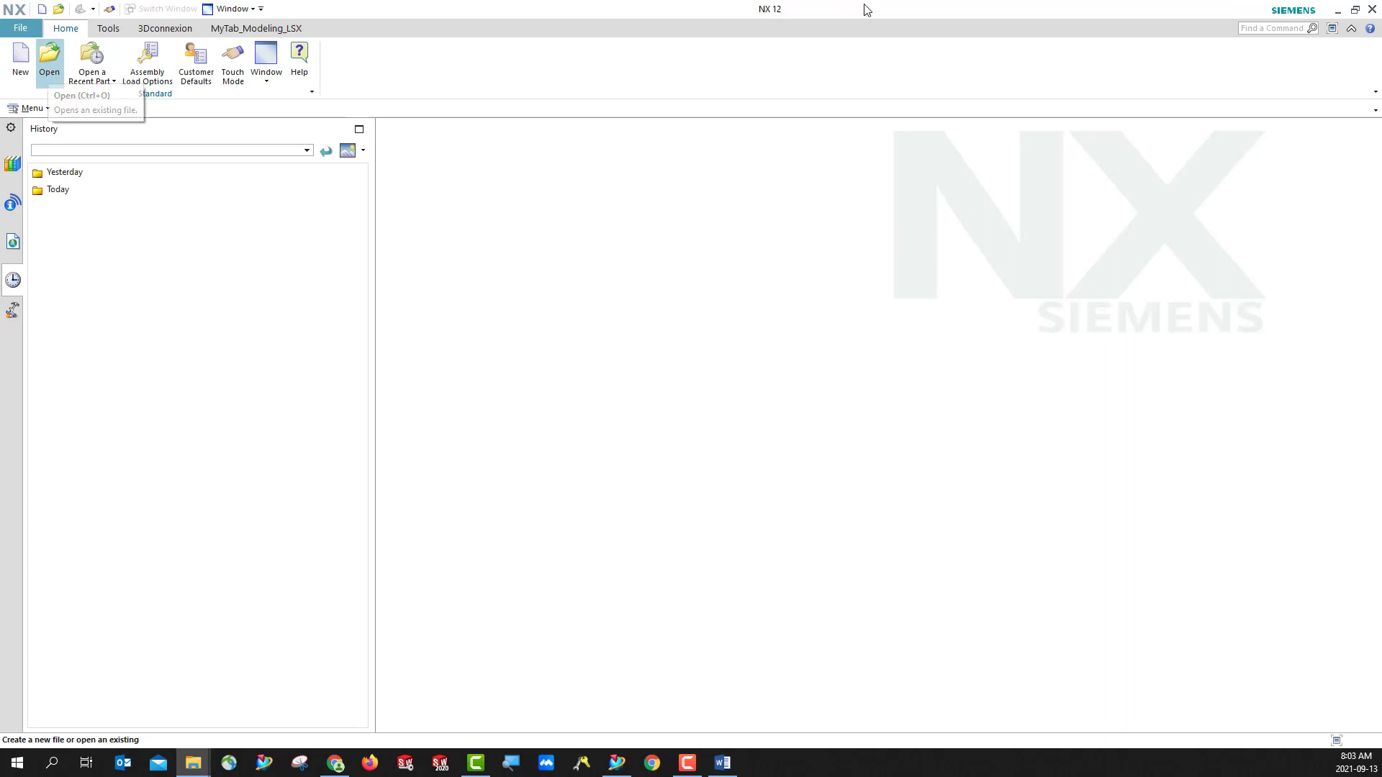
# - Open the part Csys.prt from the extracted Week_02_CSYS\Week2_labactivity_CSYS\Week2_labactivity folder
pyautogui.click(49, 55)
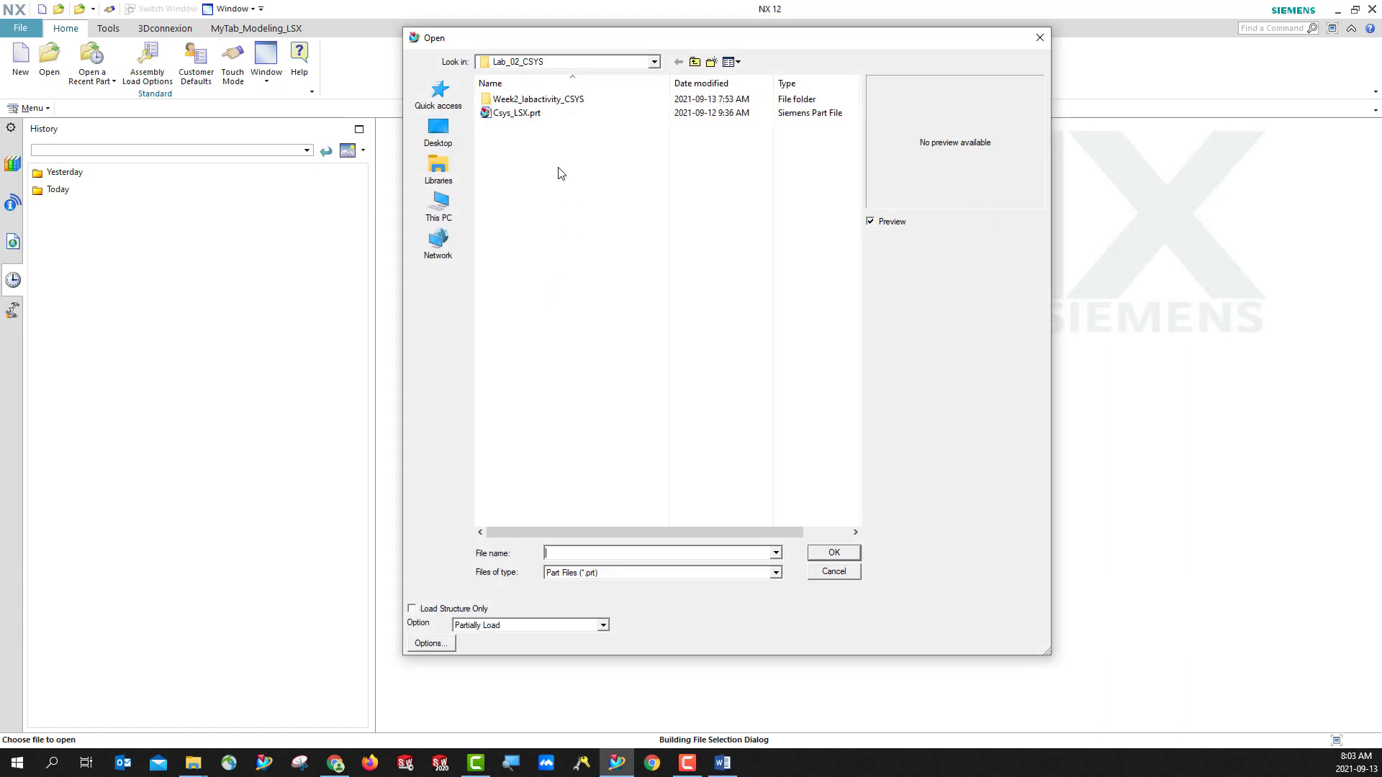
pyautogui.click(694, 62)
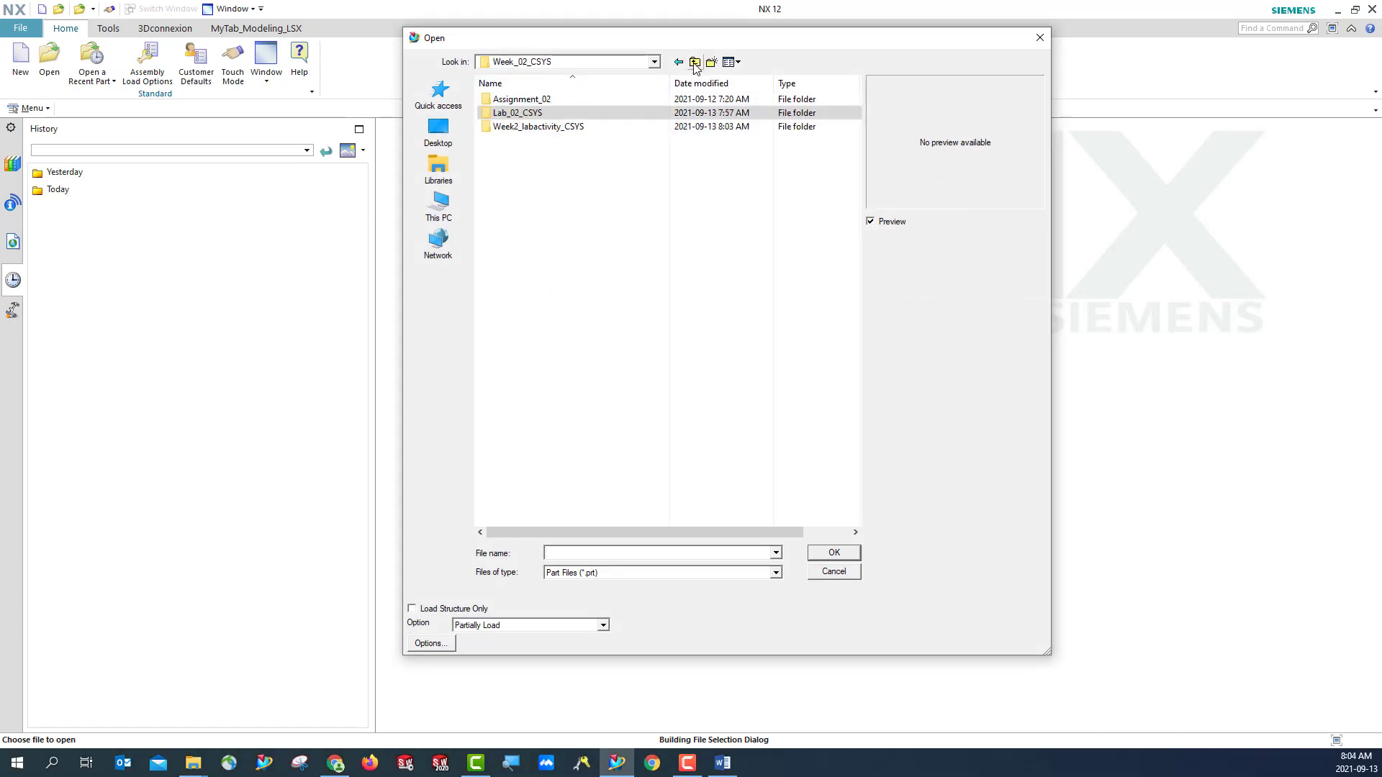
pyautogui.doubleClick(505, 130)
pyautogui.doubleClick(508, 103)
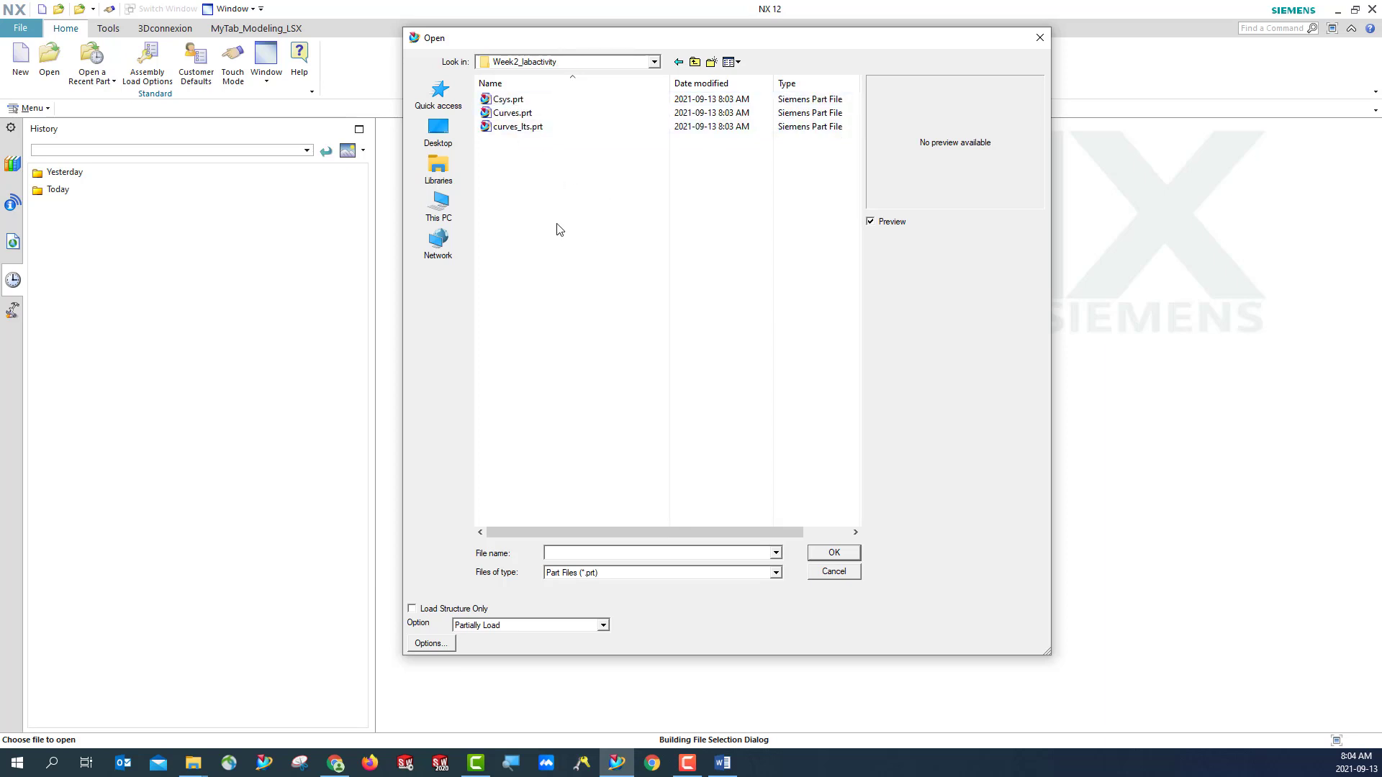
pyautogui.click(558, 100)
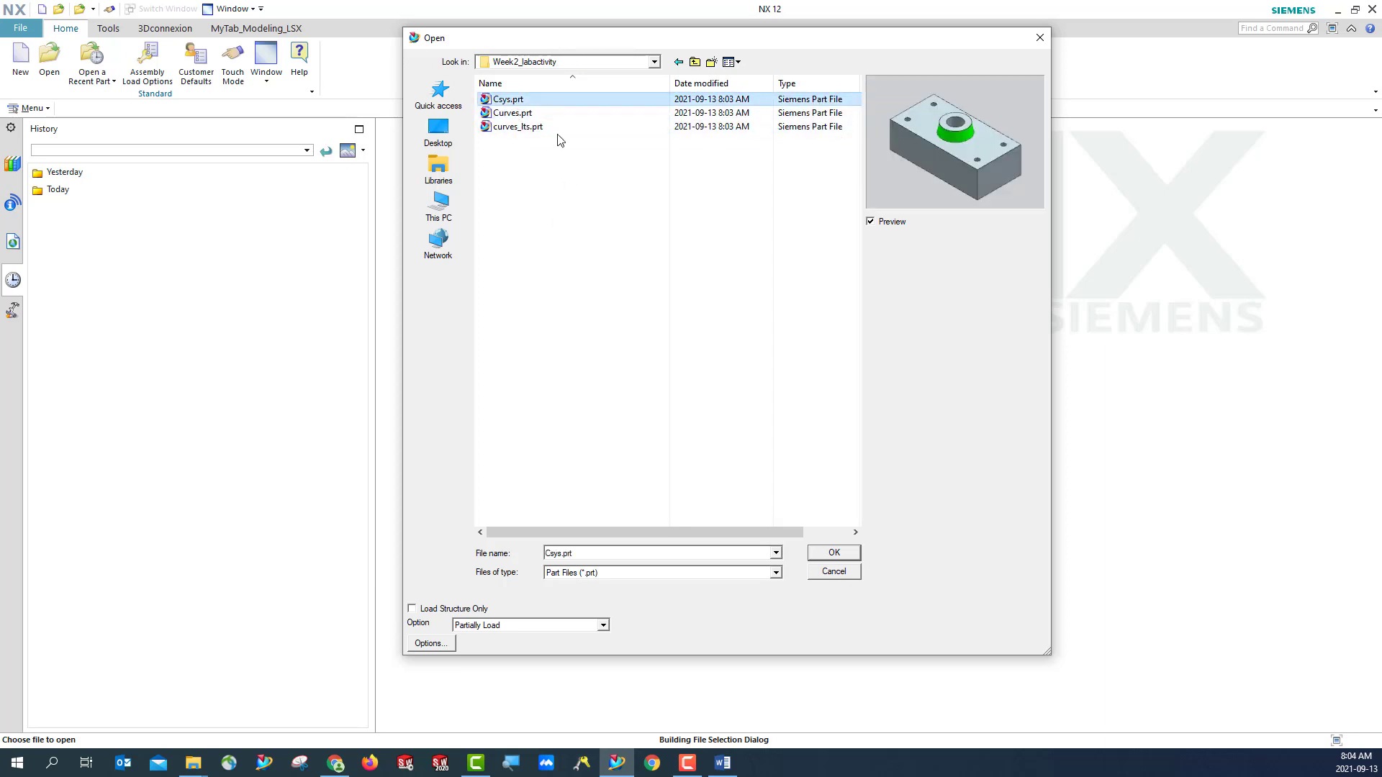
pyautogui.click(834, 553)
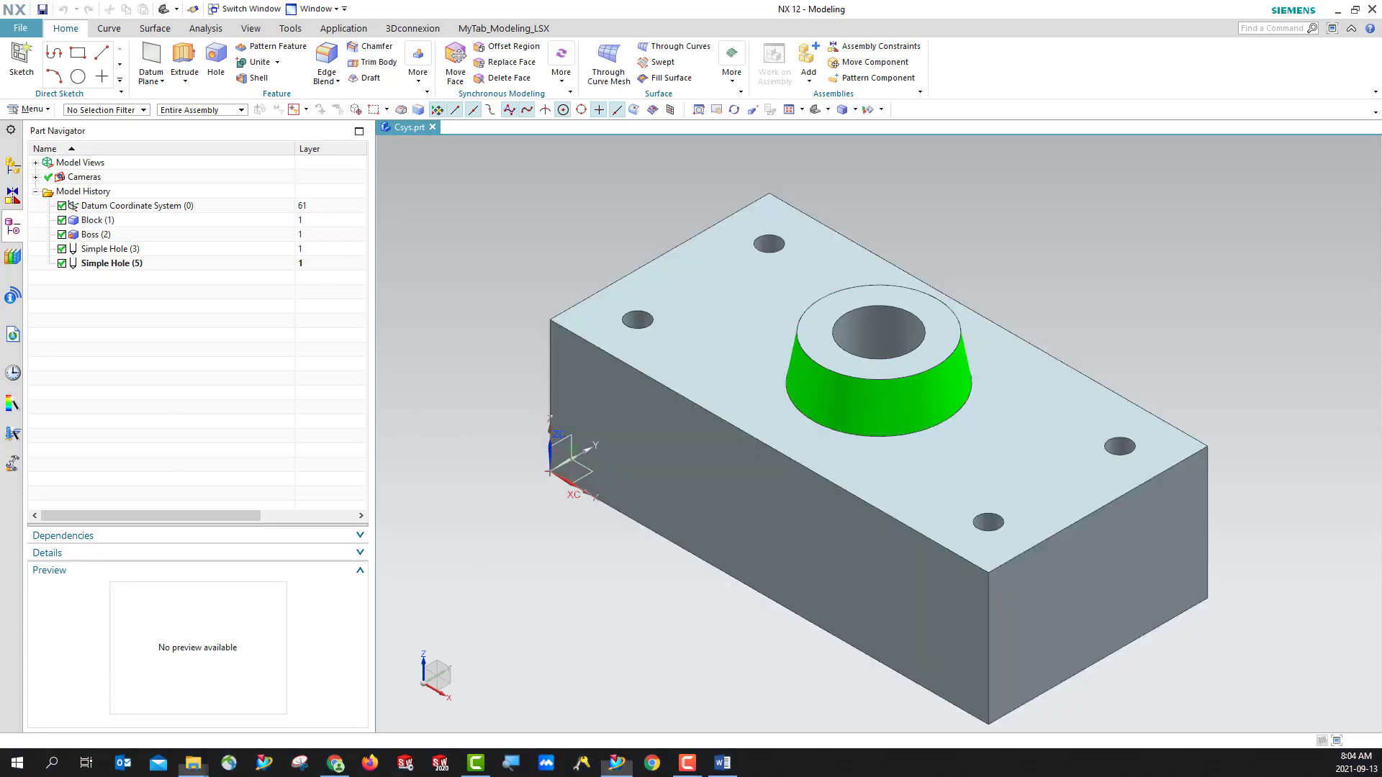
# - Save the part under the new name Csys_LSX.prt in the parent Week2_labactivity_CSYS folder
pyautogui.click(24, 30)
pyautogui.moveTo(54, 115)
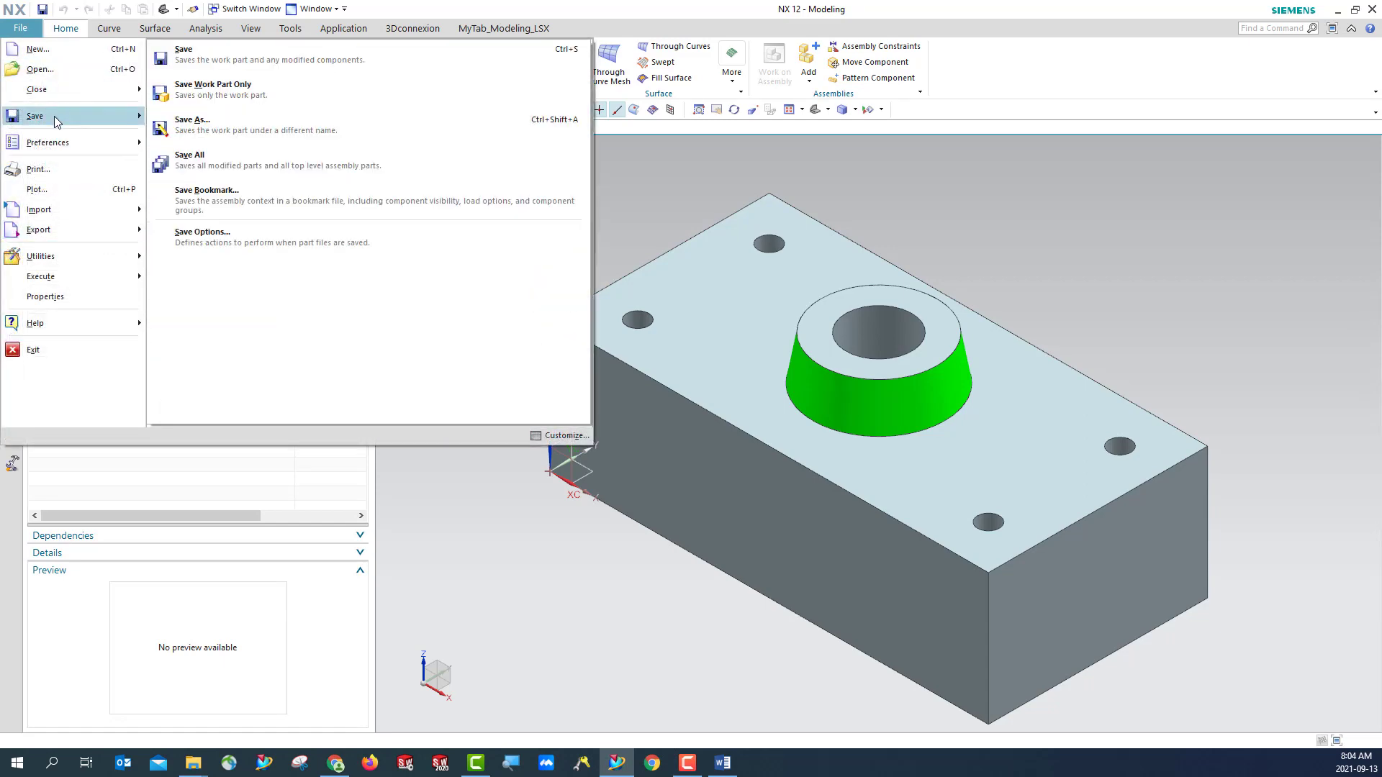
pyautogui.click(216, 121)
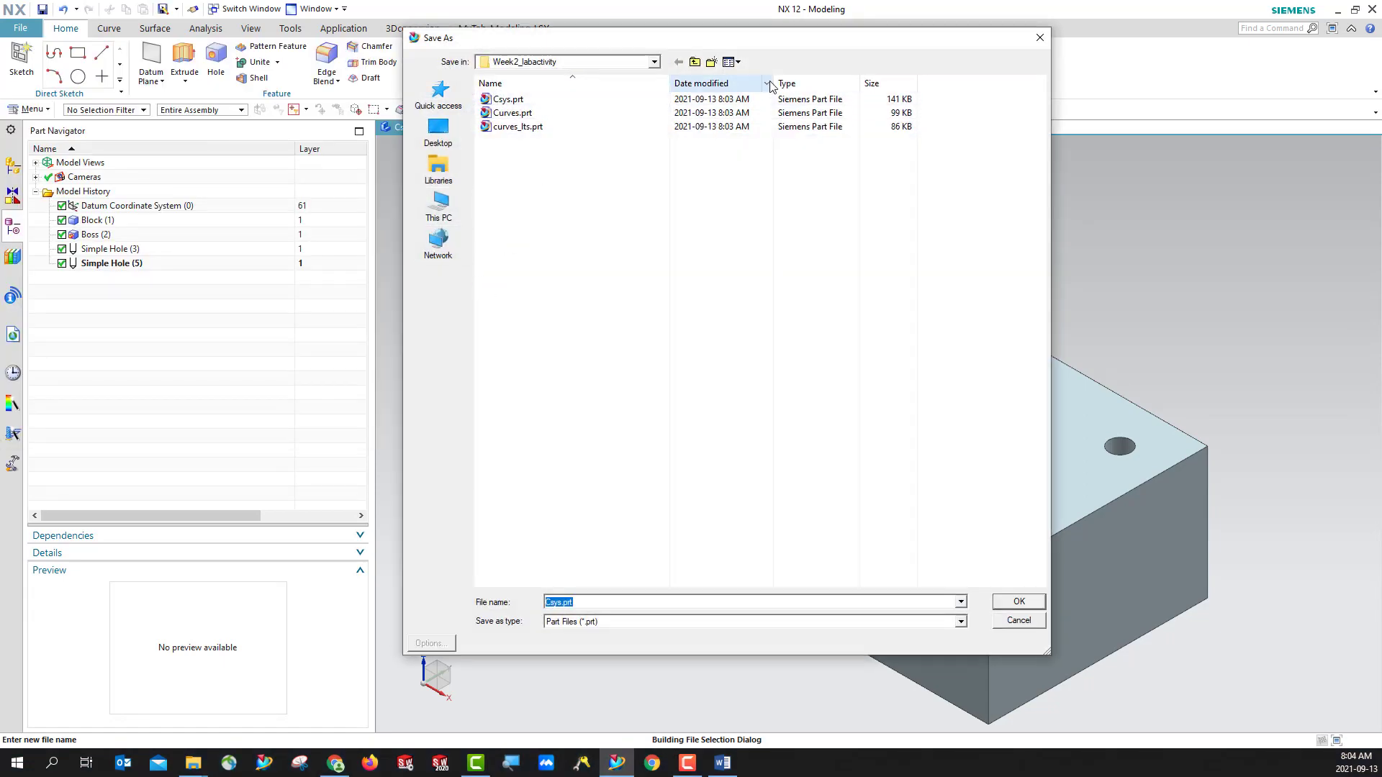
pyautogui.click(695, 62)
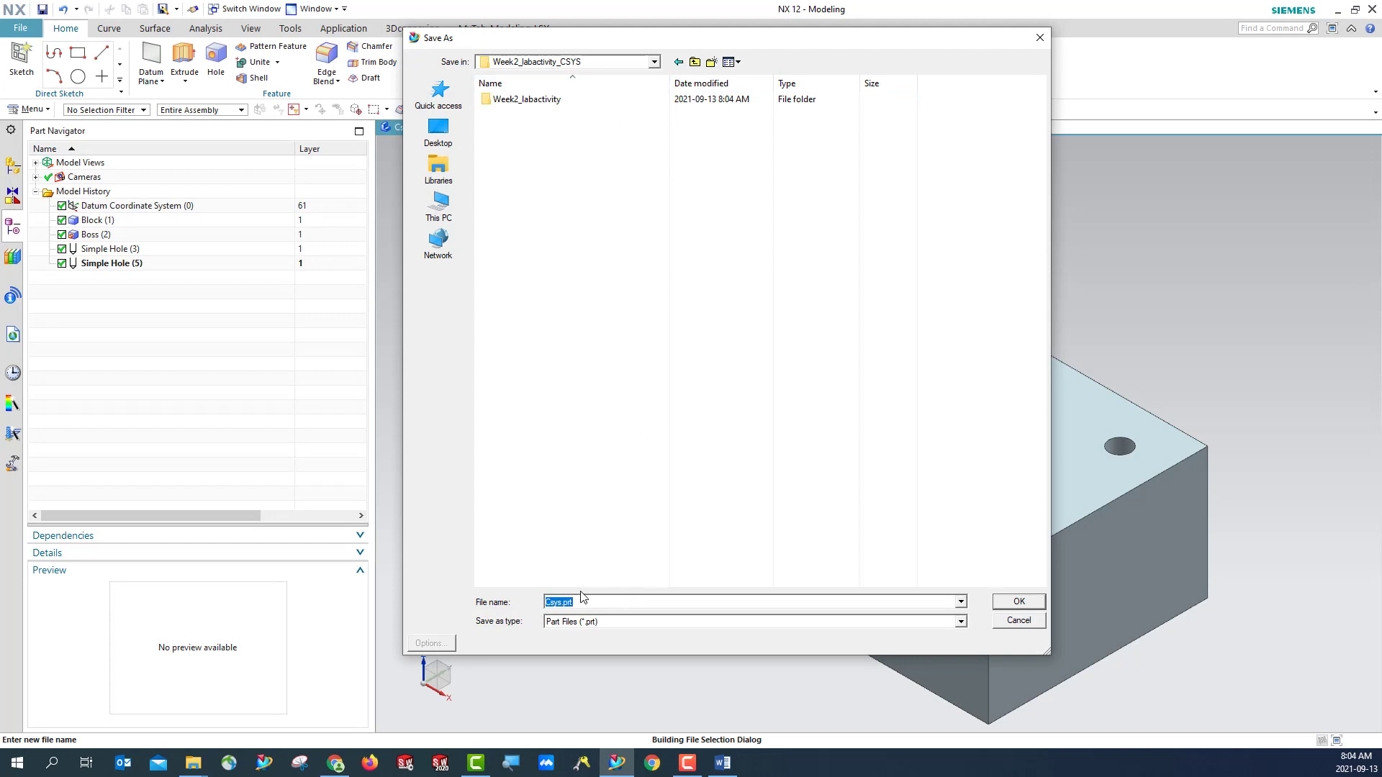
pyautogui.click(562, 603)
pyautogui.press('Return')
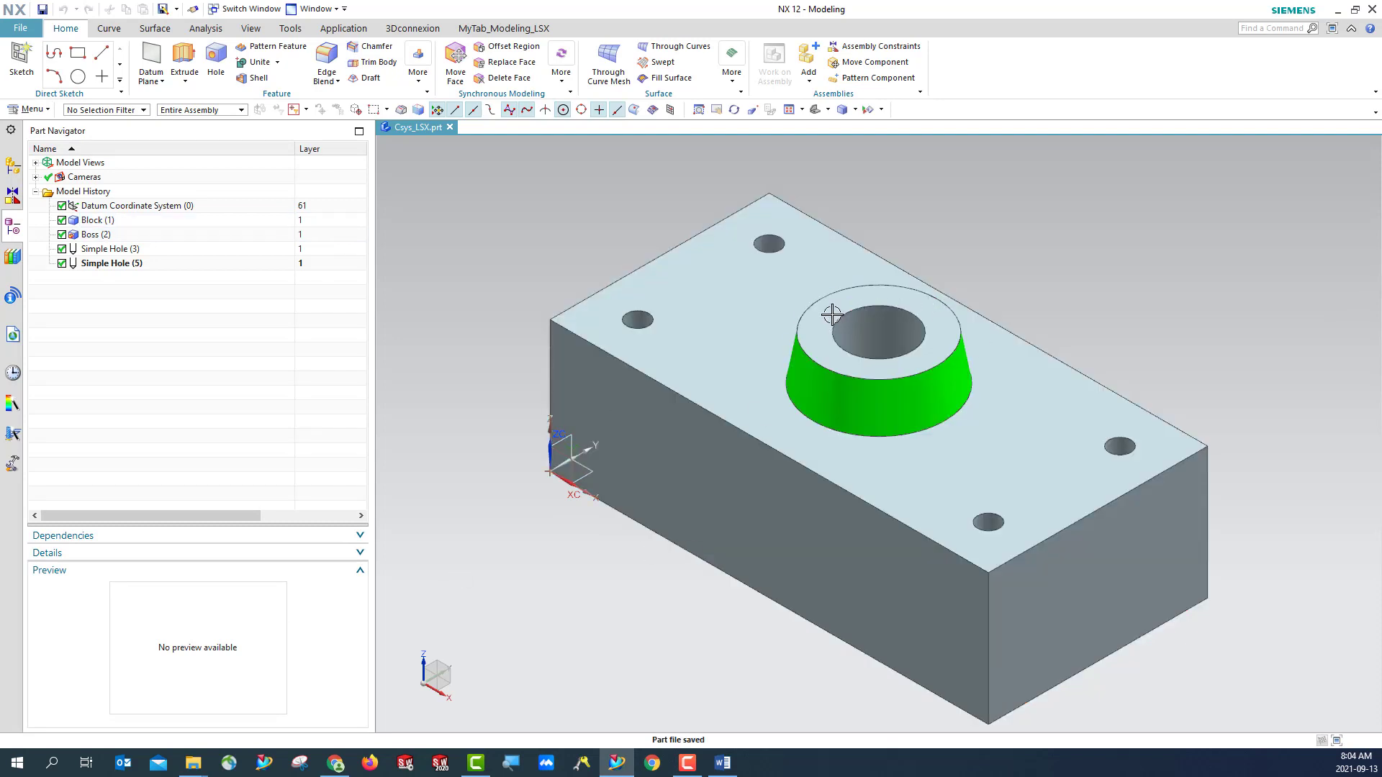
pyautogui.hotkey('ctrl', 's')
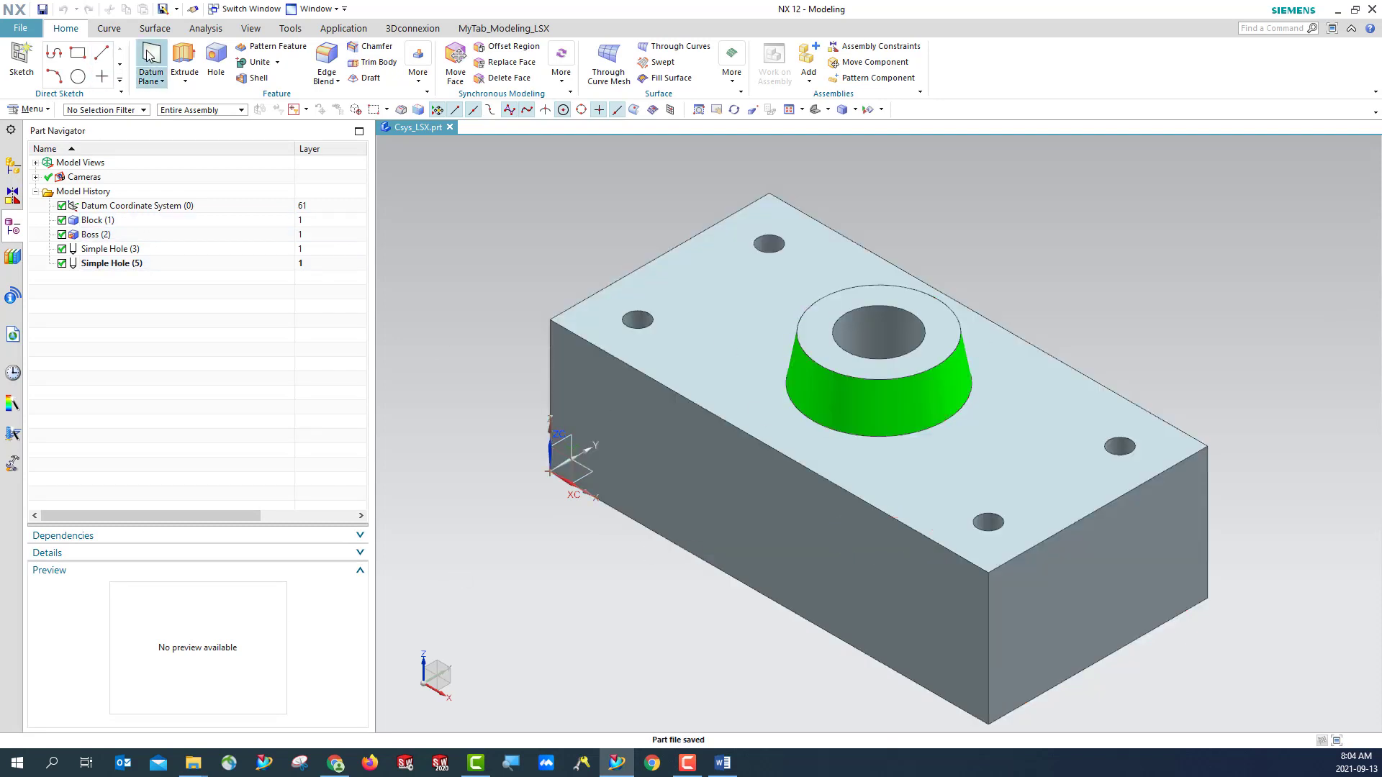
# - Highlight Datum Coordinate System (0) to locate it on the block, and turn off the WCS display
pyautogui.click(91, 207)
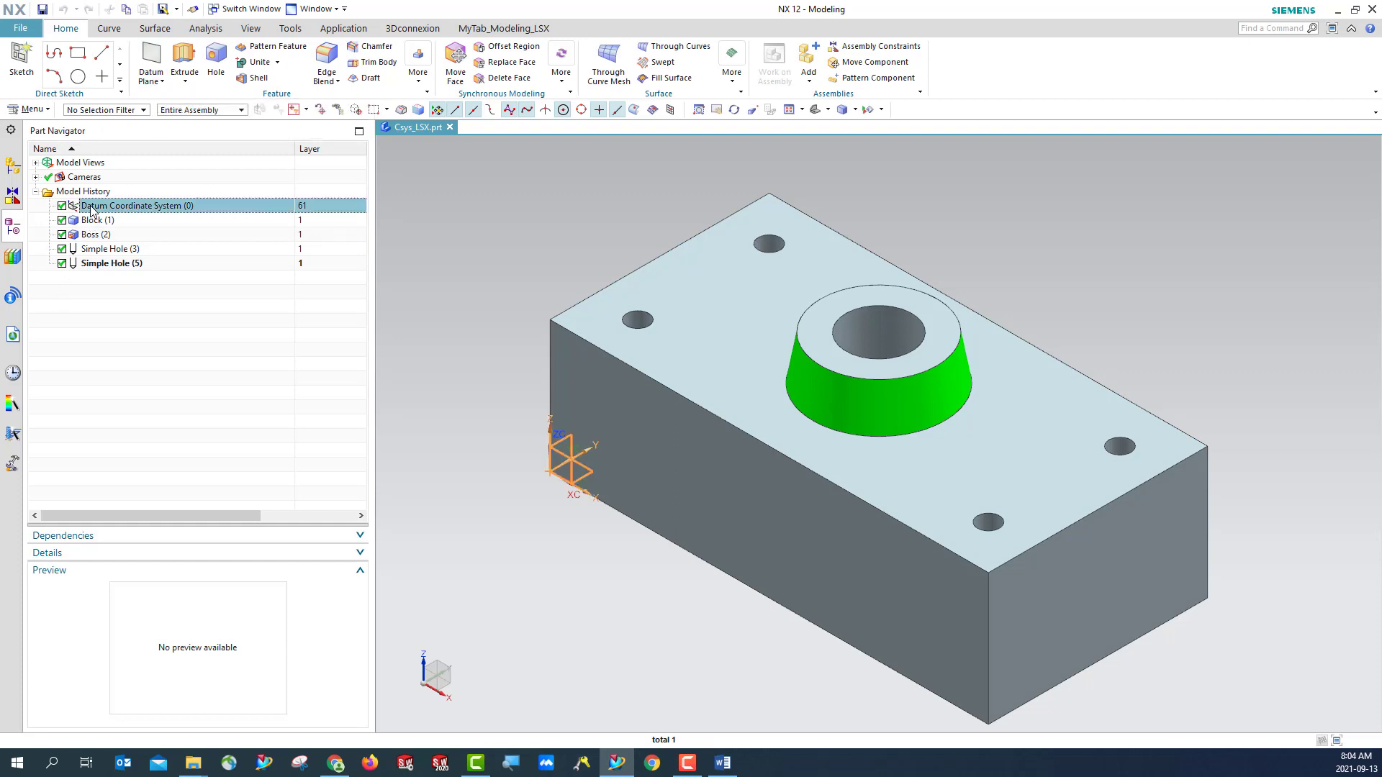
pyautogui.click(595, 642)
pyautogui.click(32, 109)
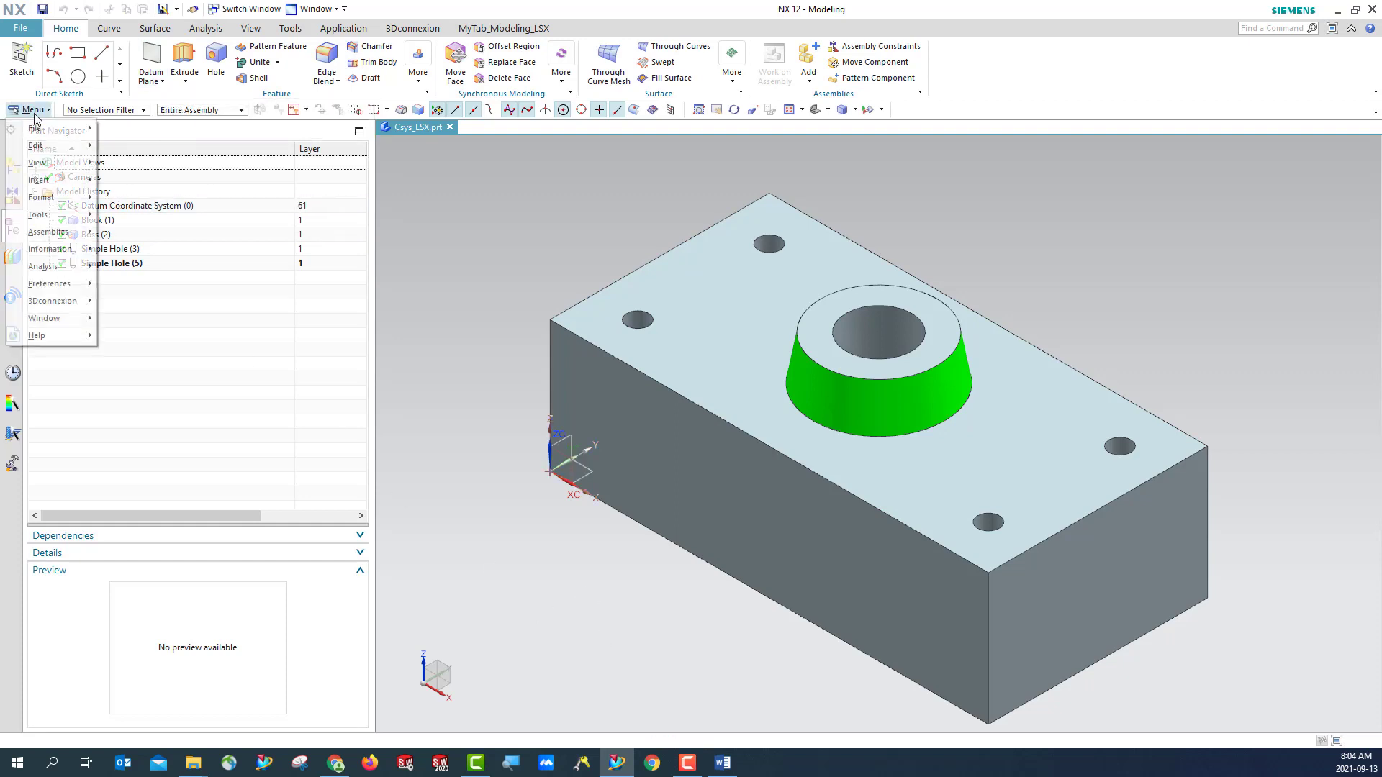
pyautogui.moveTo(62, 202)
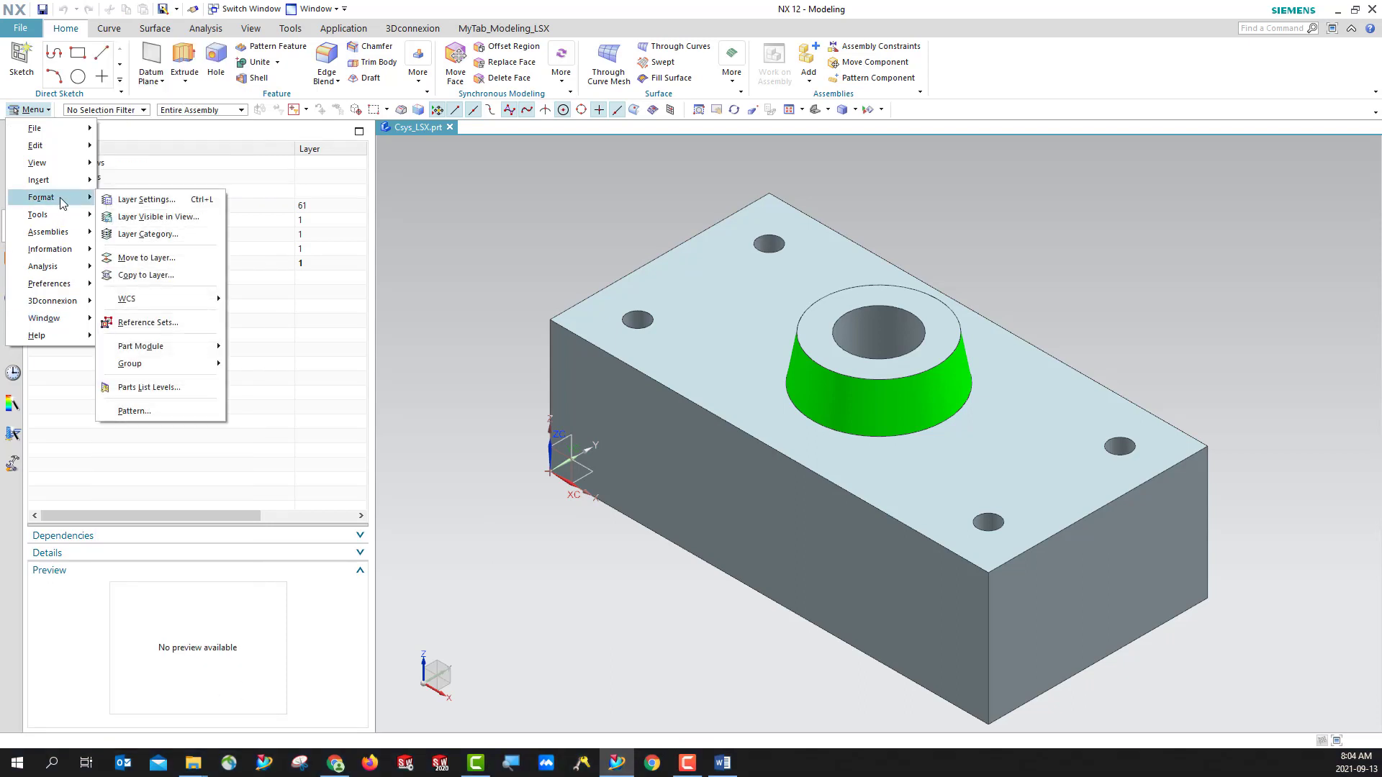
pyautogui.moveTo(152, 301)
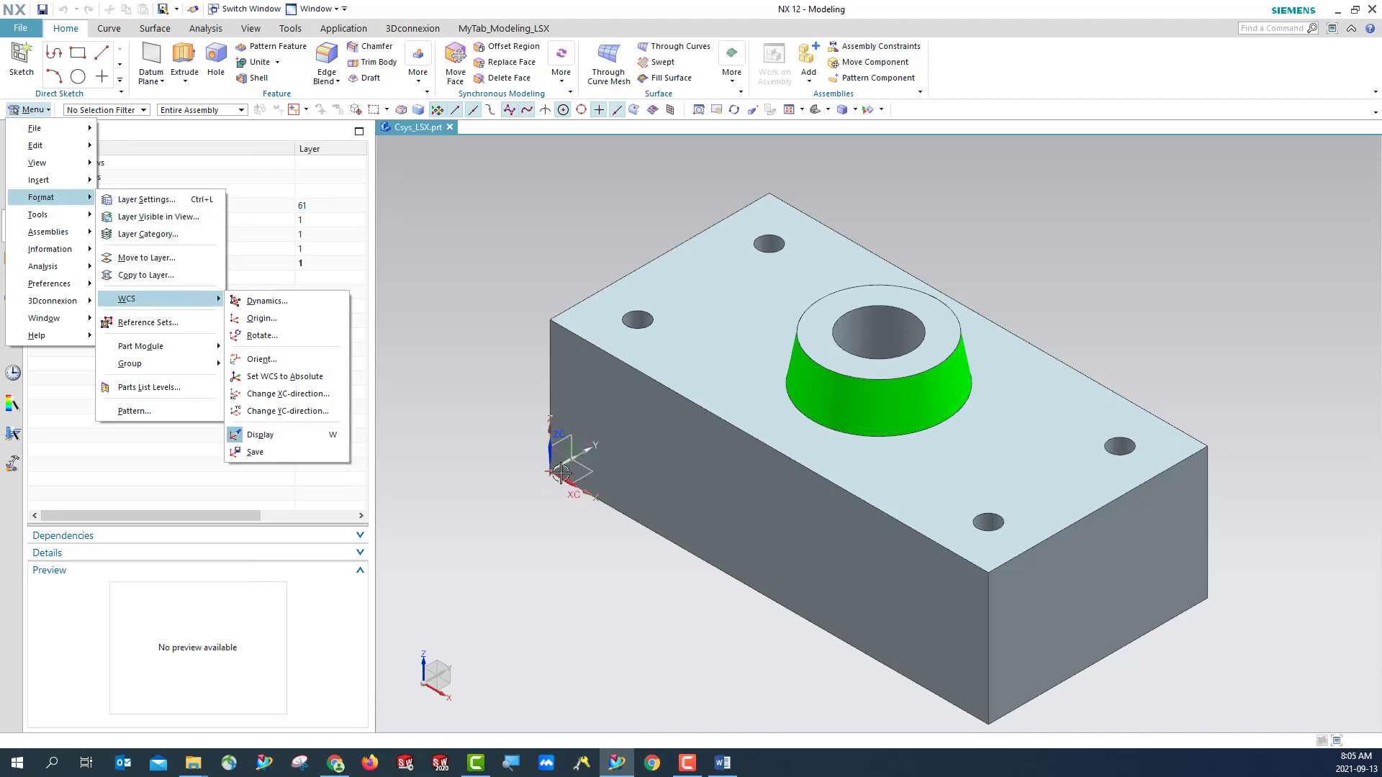
pyautogui.click(272, 441)
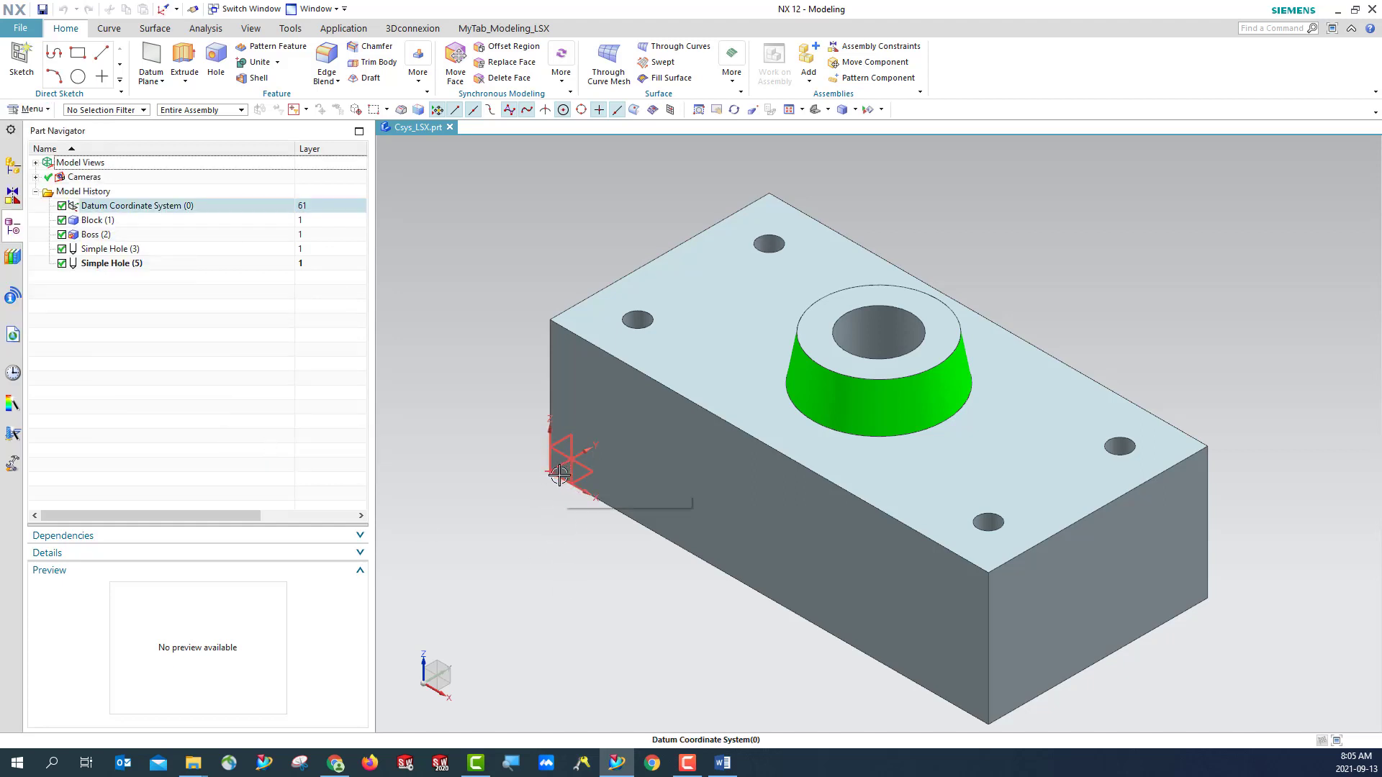
# - Orbit the block to inspect the datum coordinate system at its corner, and restore the previous view orientation
pyautogui.click(814, 111)
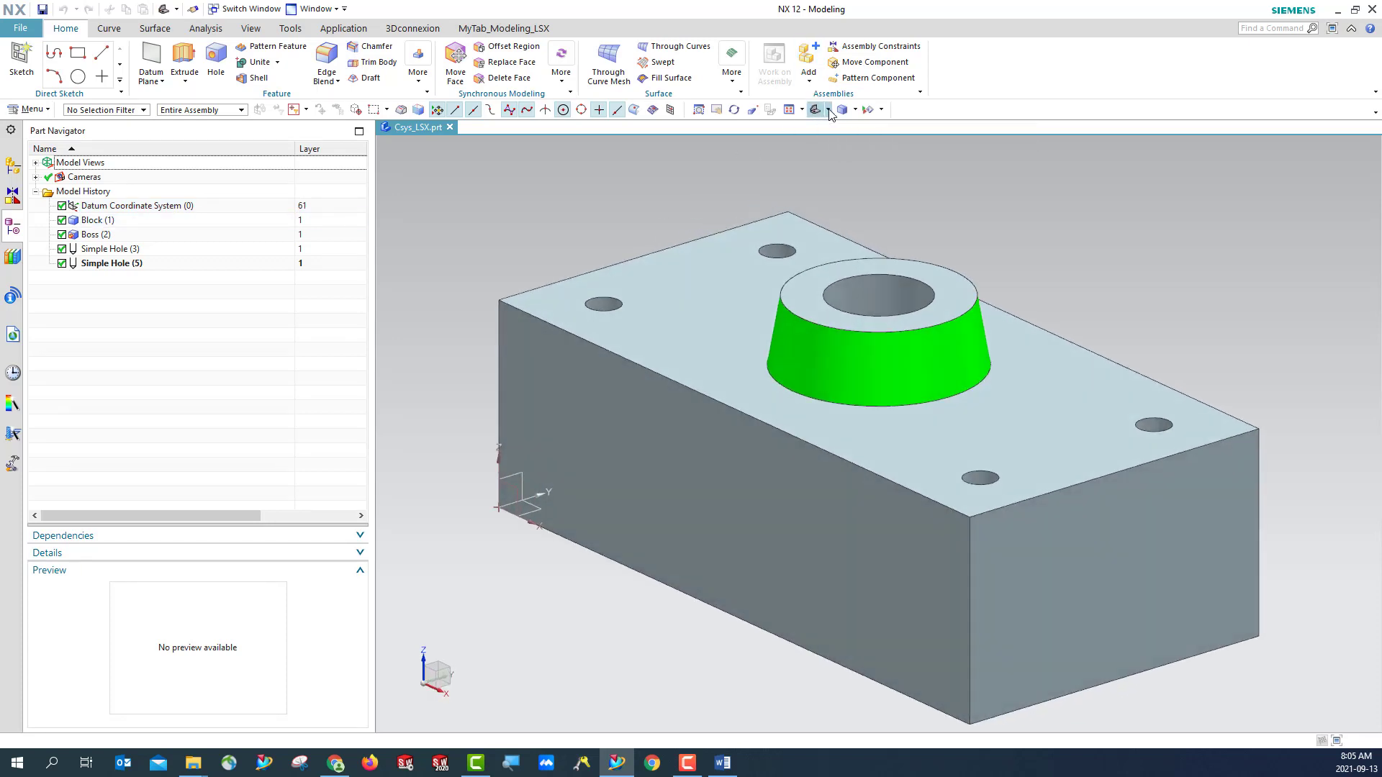
pyautogui.click(828, 110)
pyautogui.moveTo(879, 248); pyautogui.dragTo(814, 432, button='middle')
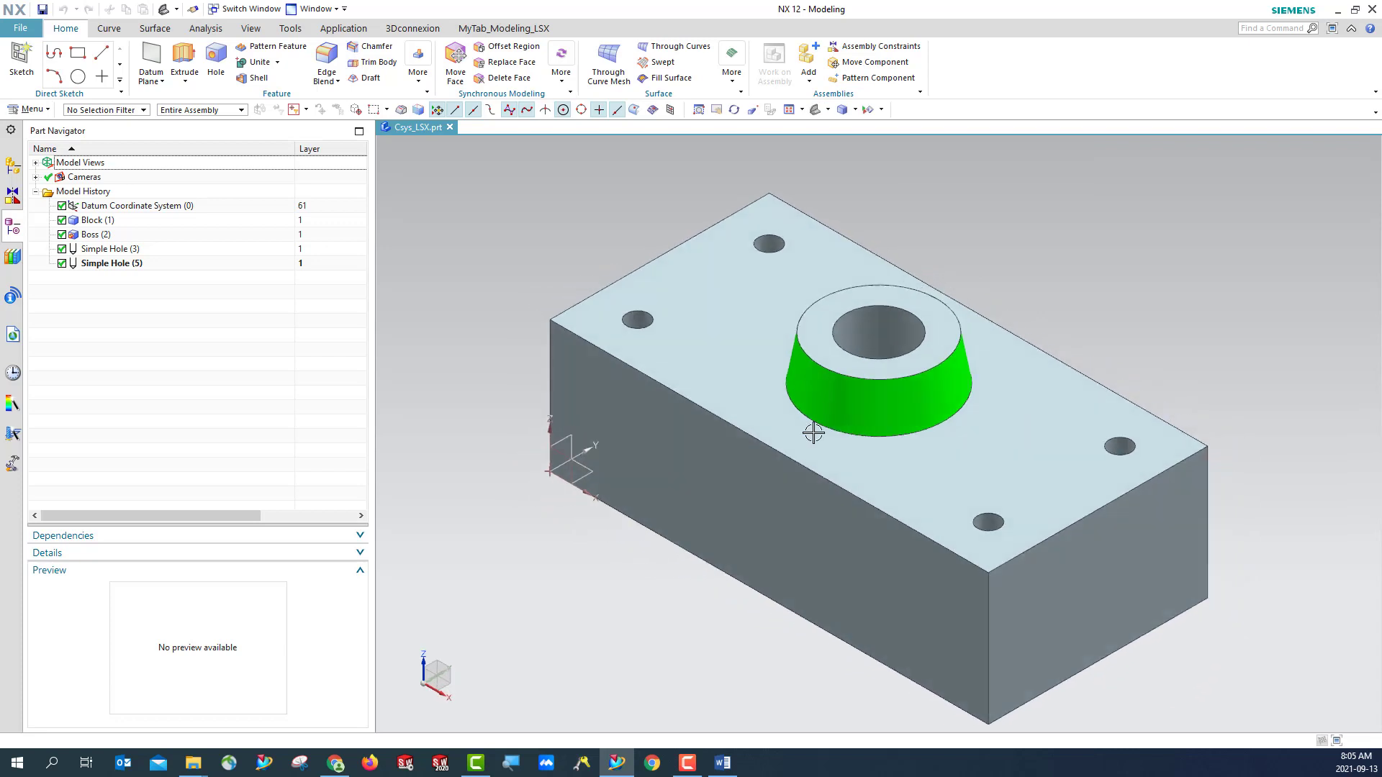
# - Start a new datum coordinate system of the Dynamic type, referenced to the WCS
pyautogui.click(829, 110)
pyautogui.click(162, 83)
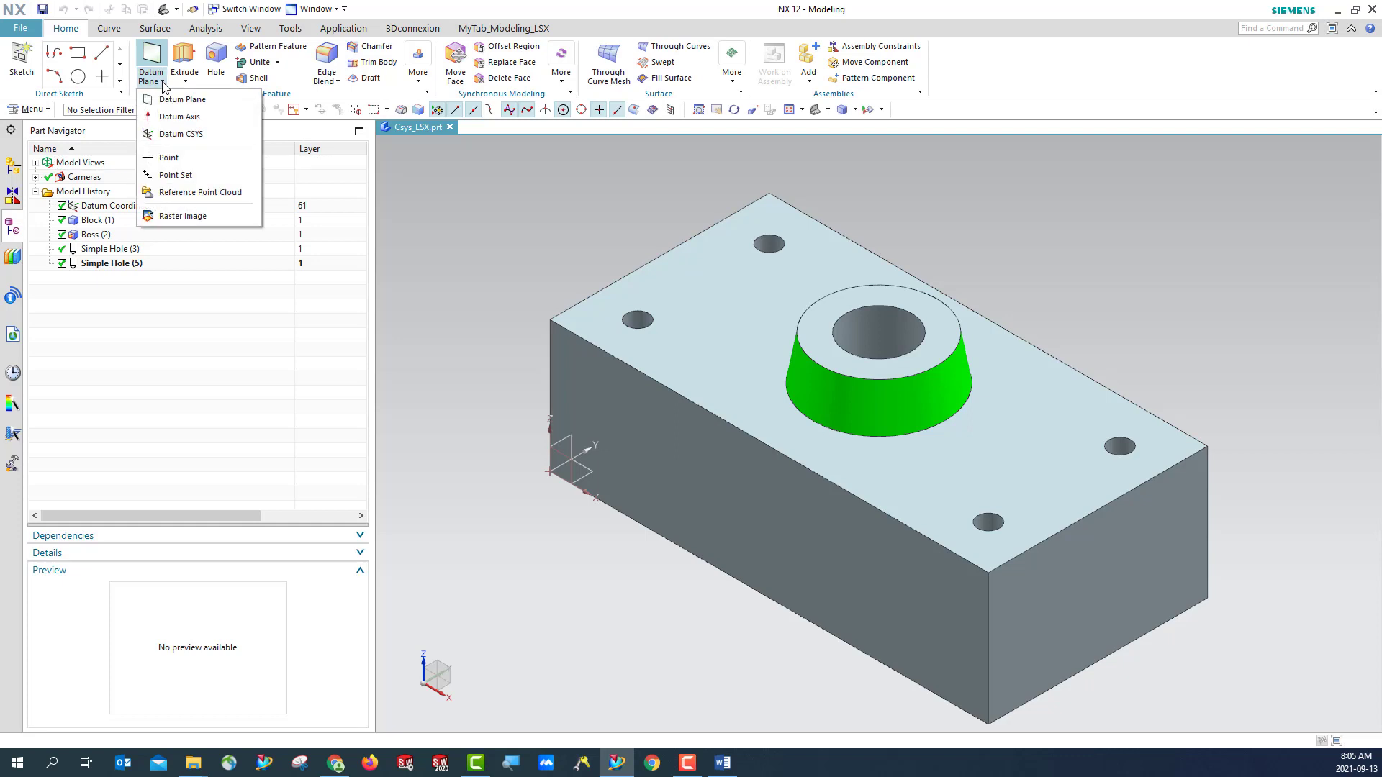
pyautogui.click(185, 135)
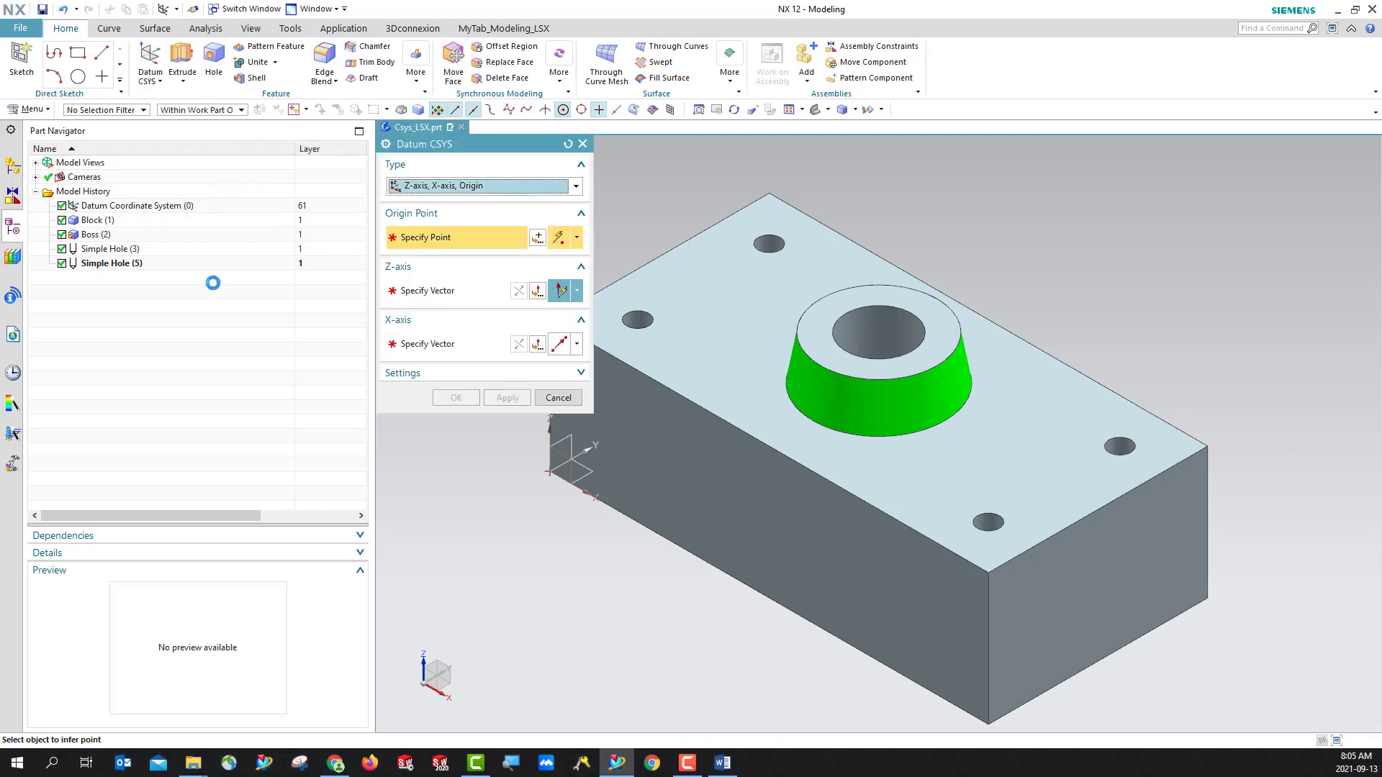
pyautogui.moveTo(455, 144); pyautogui.dragTo(239, 338)
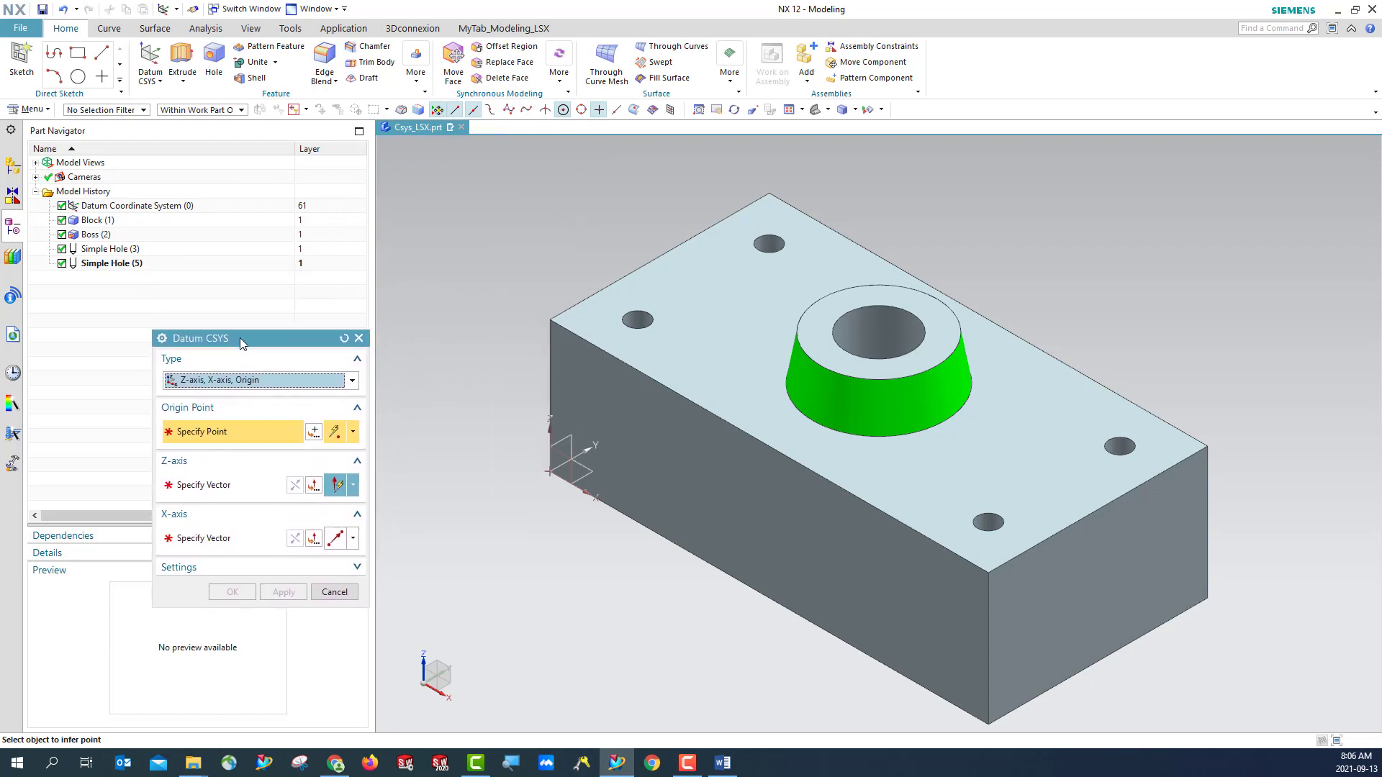
pyautogui.click(263, 381)
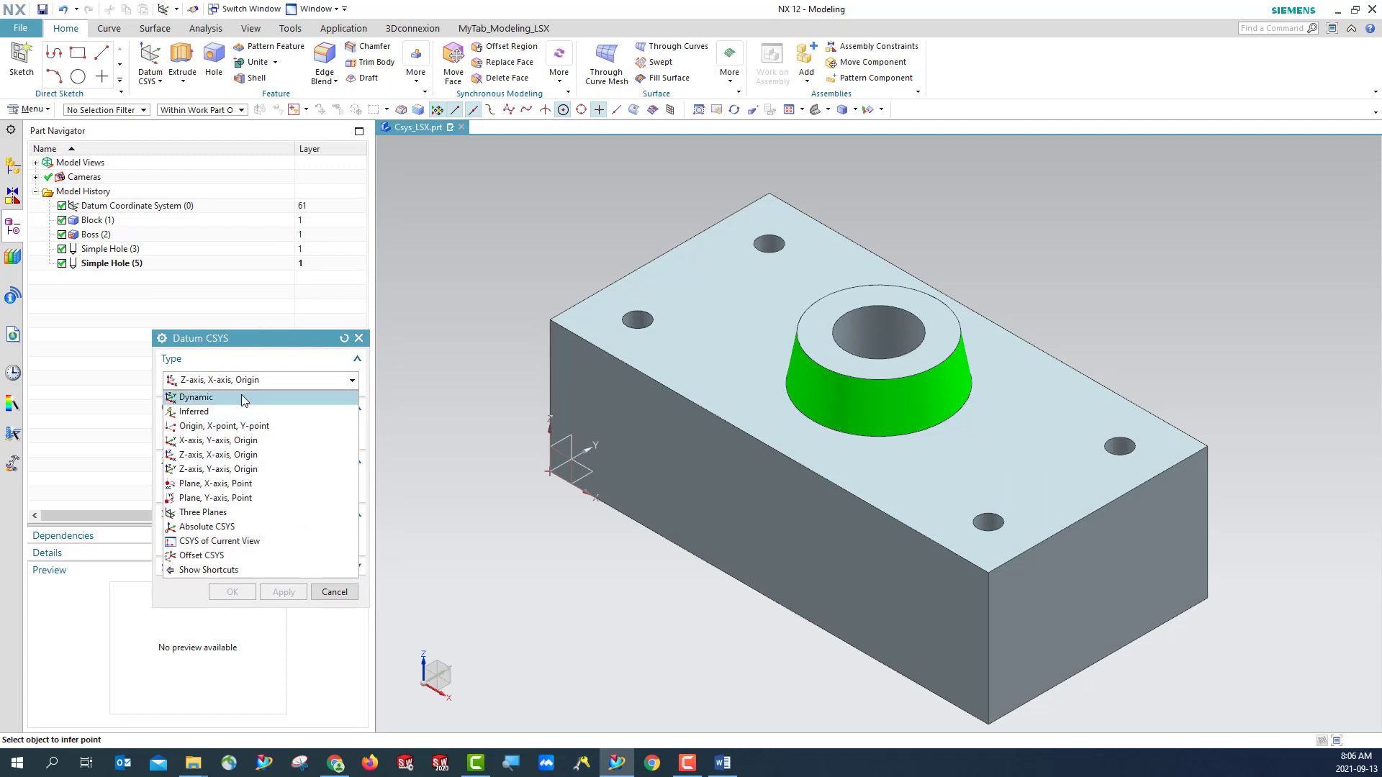
pyautogui.click(242, 398)
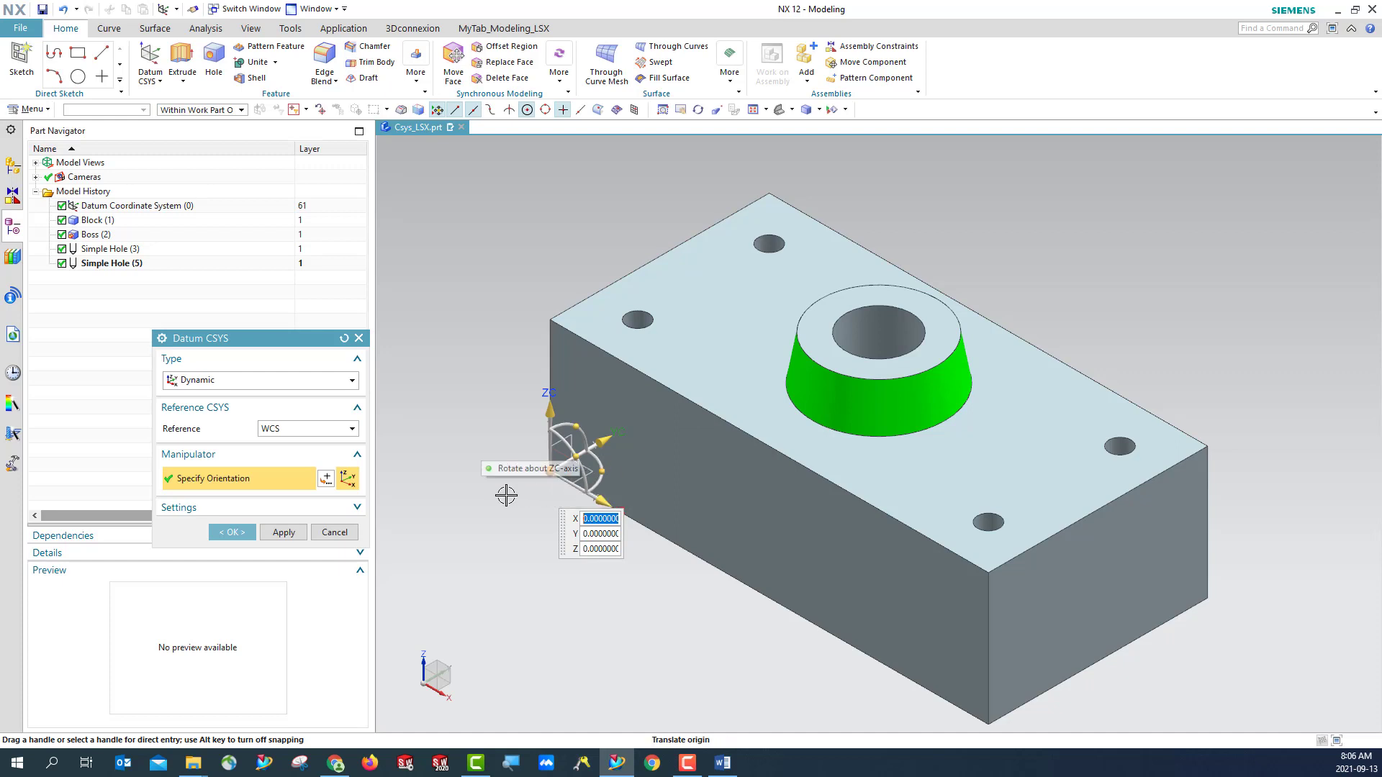
# - Relocate the CSYS origin across several of the block's upper corners and edge midpoints, ending at the long front edge's midpoint
pyautogui.moveTo(551, 475); pyautogui.dragTo(1209, 219)
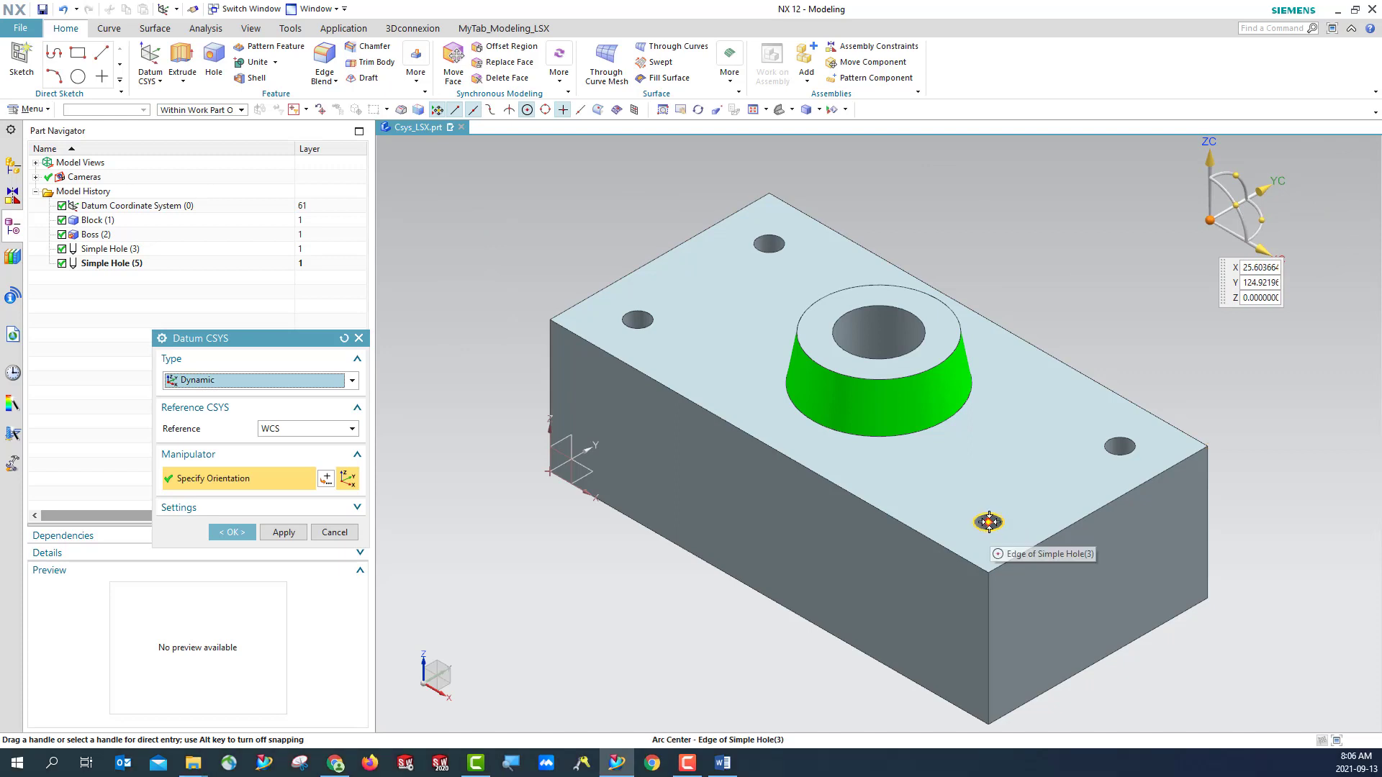
pyautogui.click(988, 572)
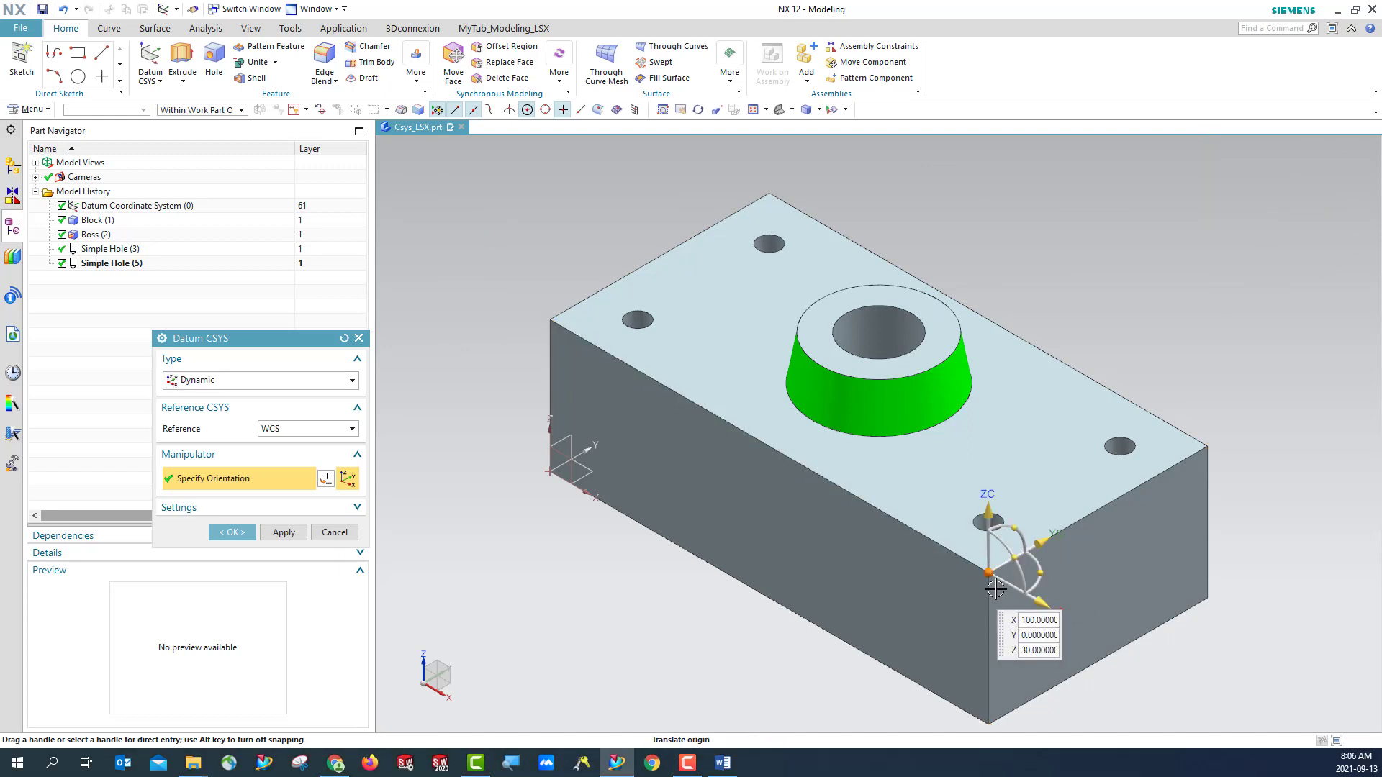
pyautogui.click(550, 319)
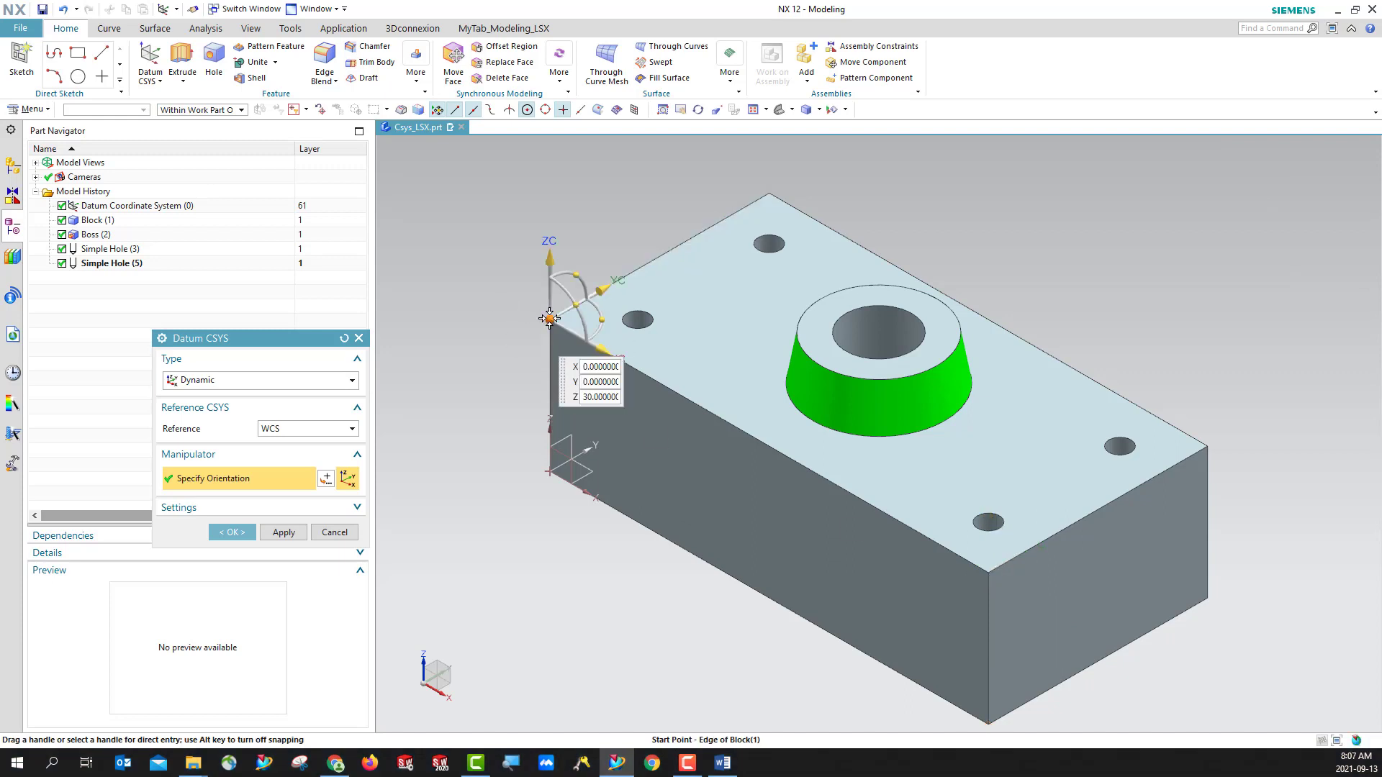
pyautogui.click(769, 193)
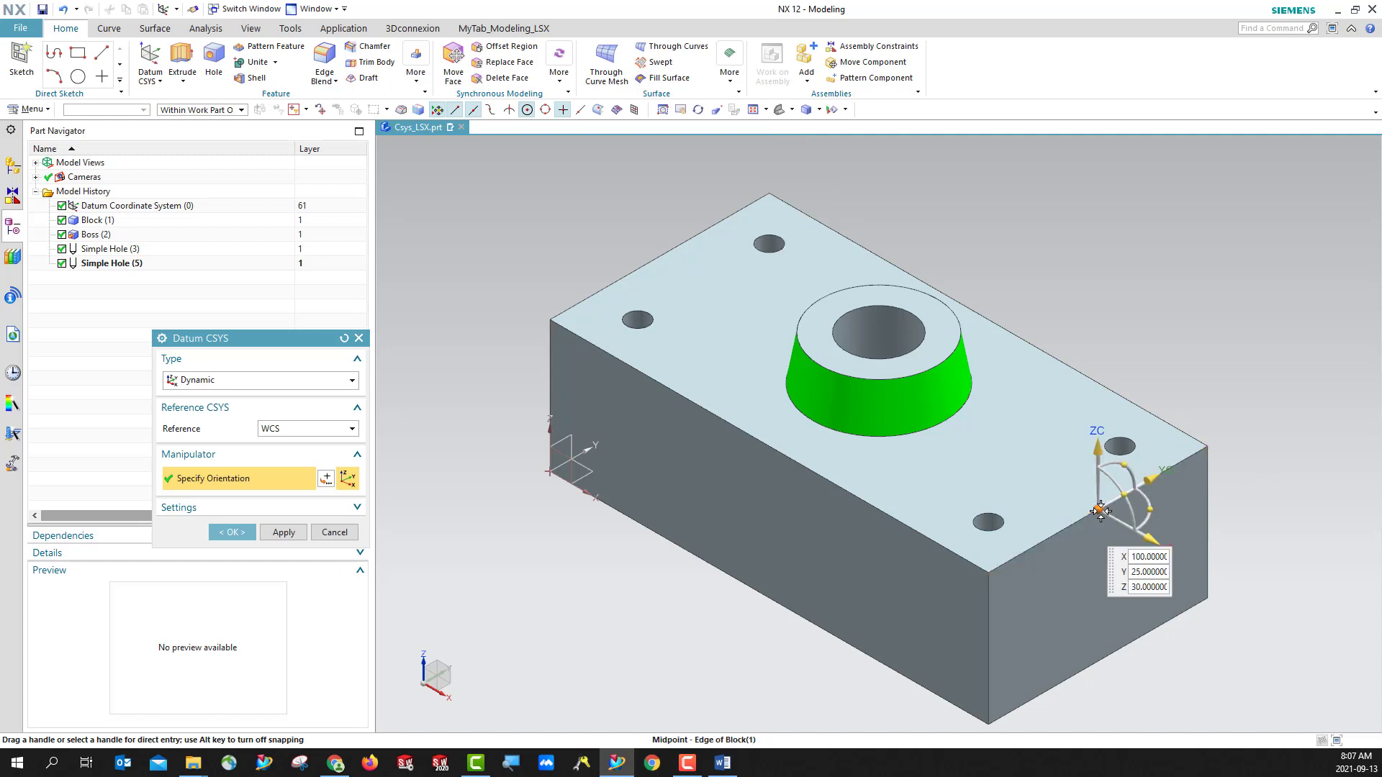
pyautogui.click(1099, 511)
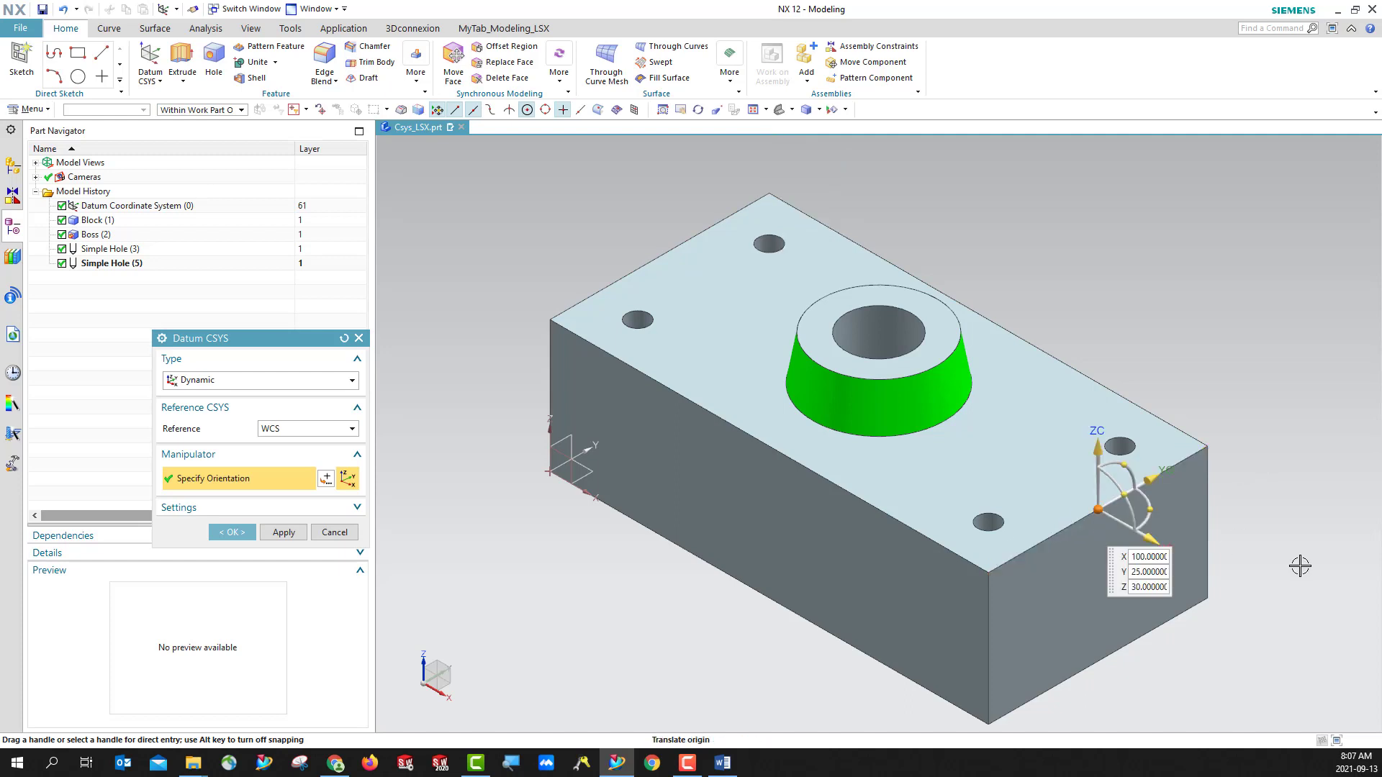
pyautogui.click(762, 441)
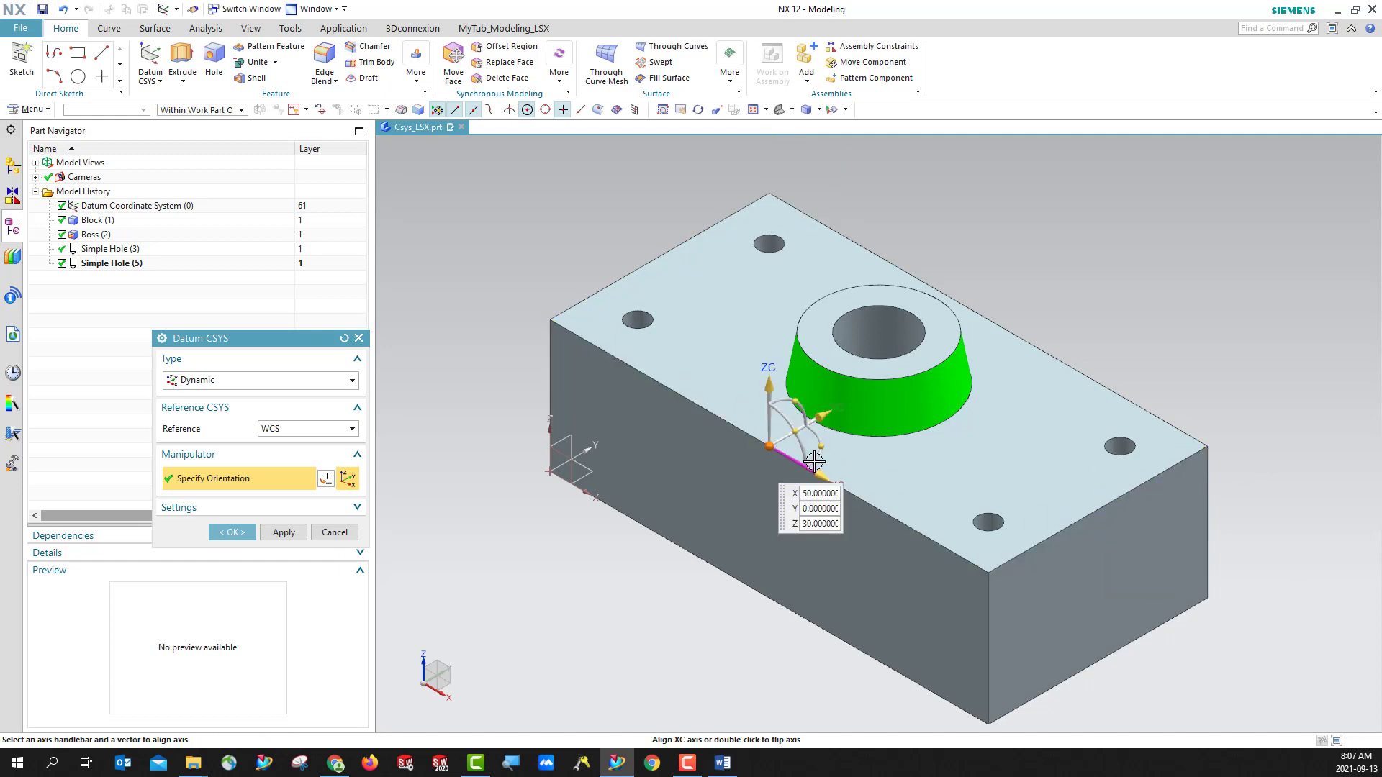
# - Turn point snapping off and back on, keeping the midpoint snap enabled
pyautogui.click(437, 111)
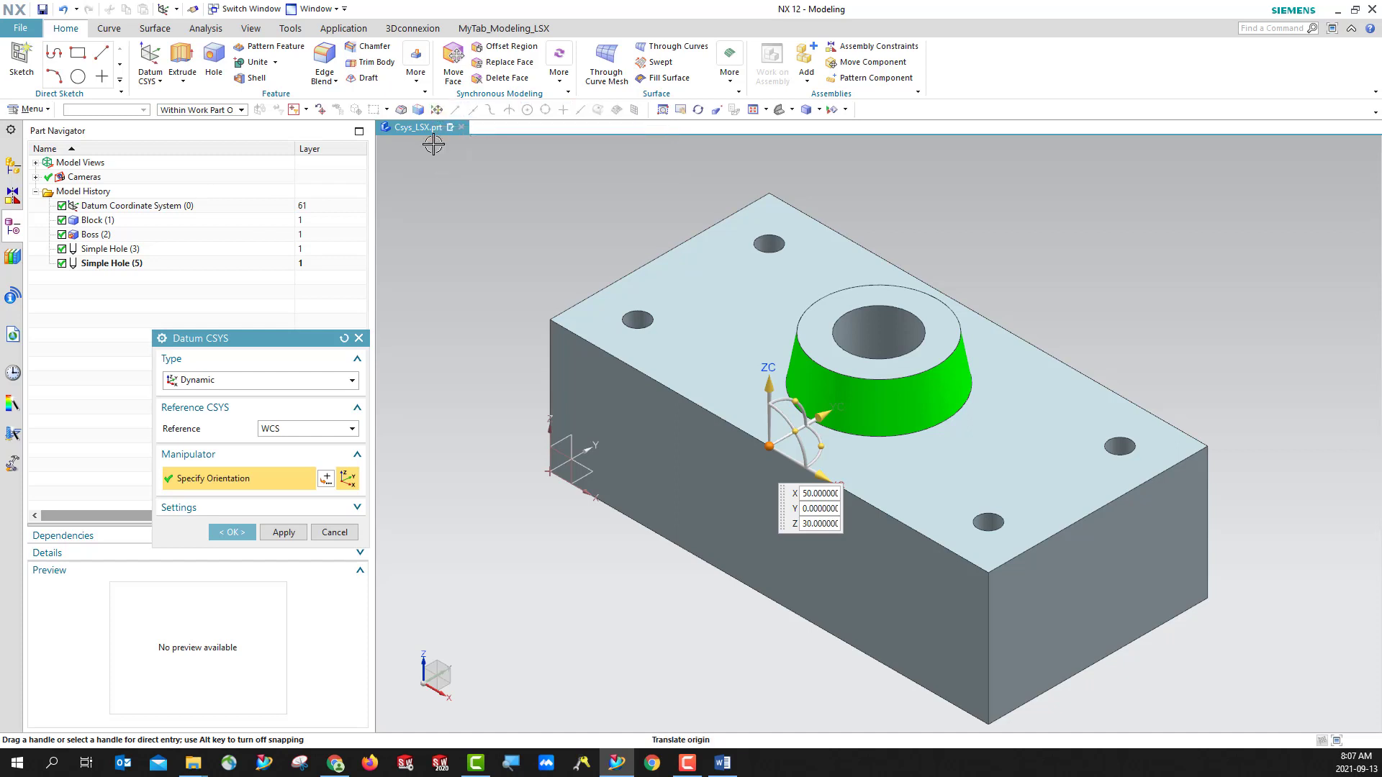
pyautogui.click(437, 111)
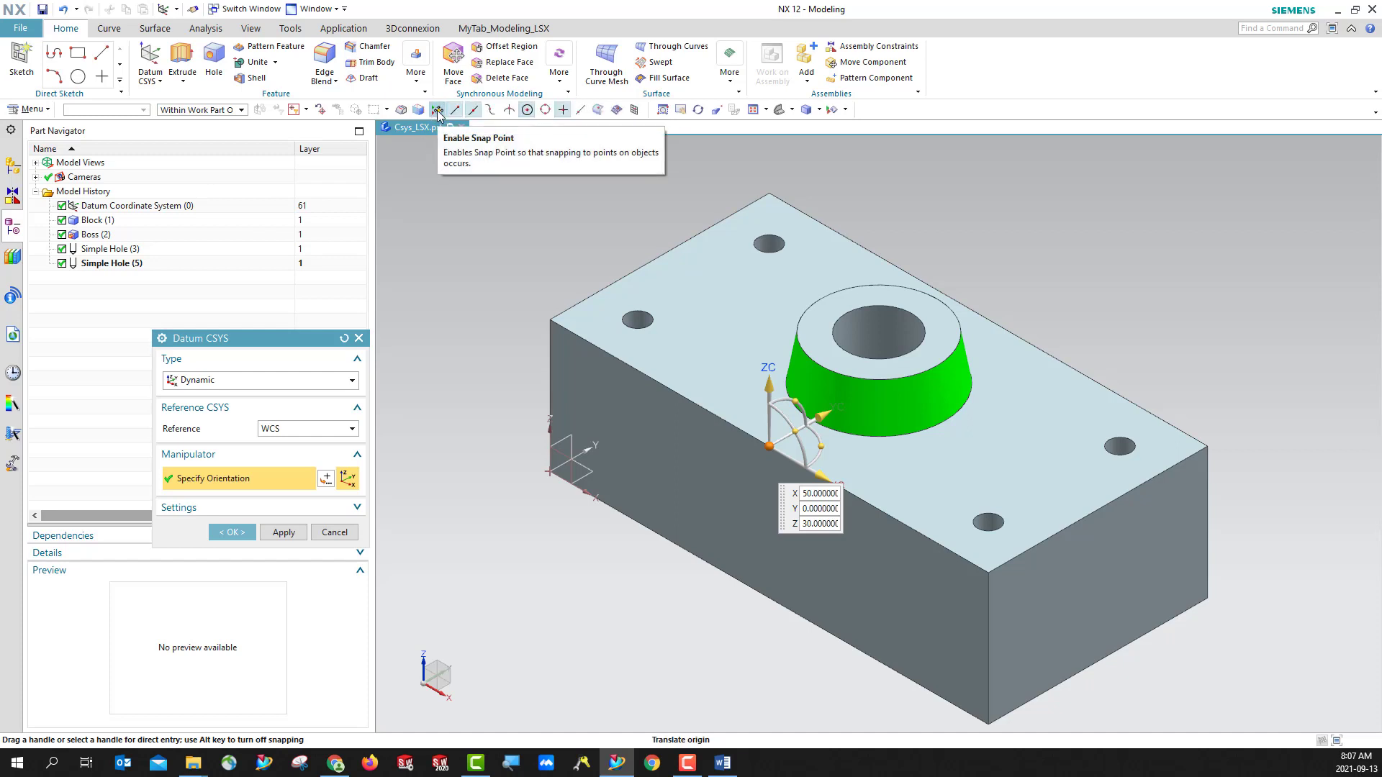
pyautogui.click(438, 111)
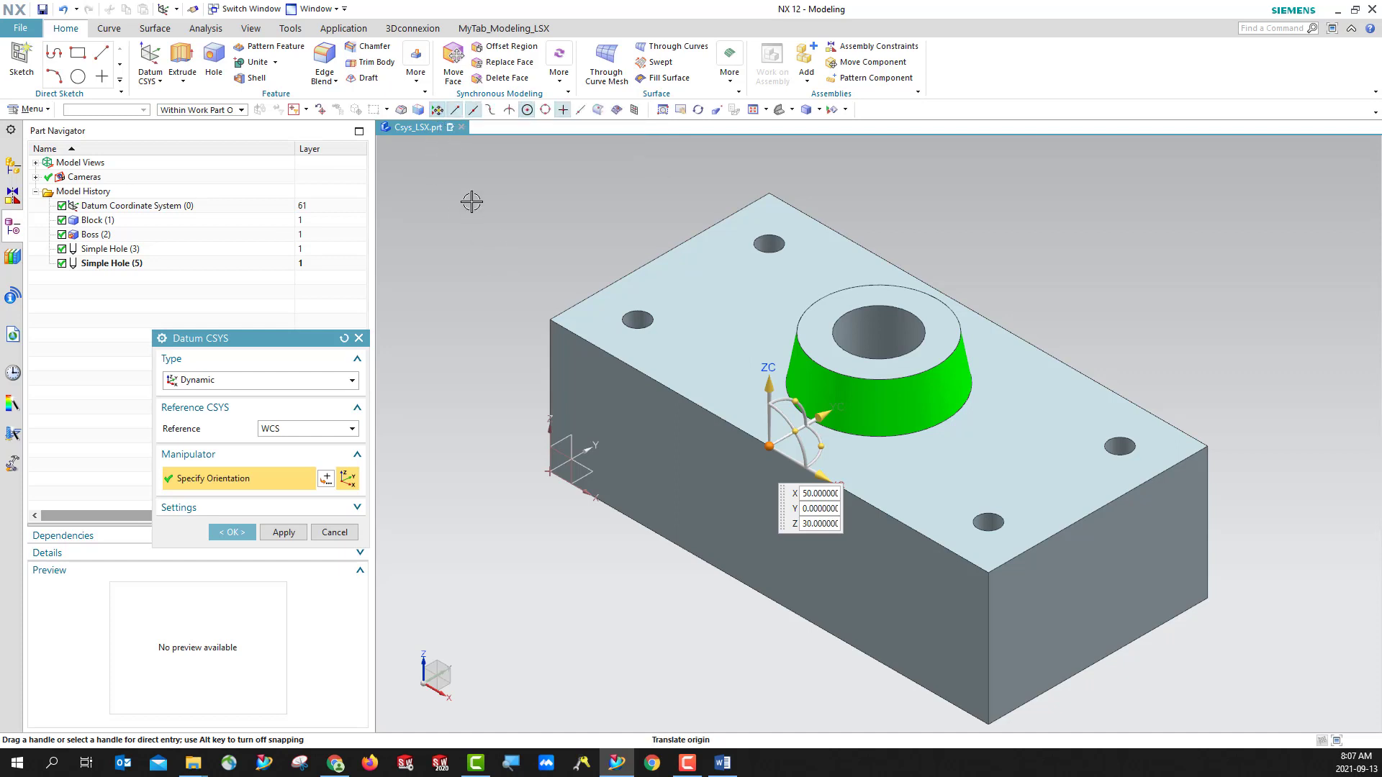
pyautogui.click(438, 110)
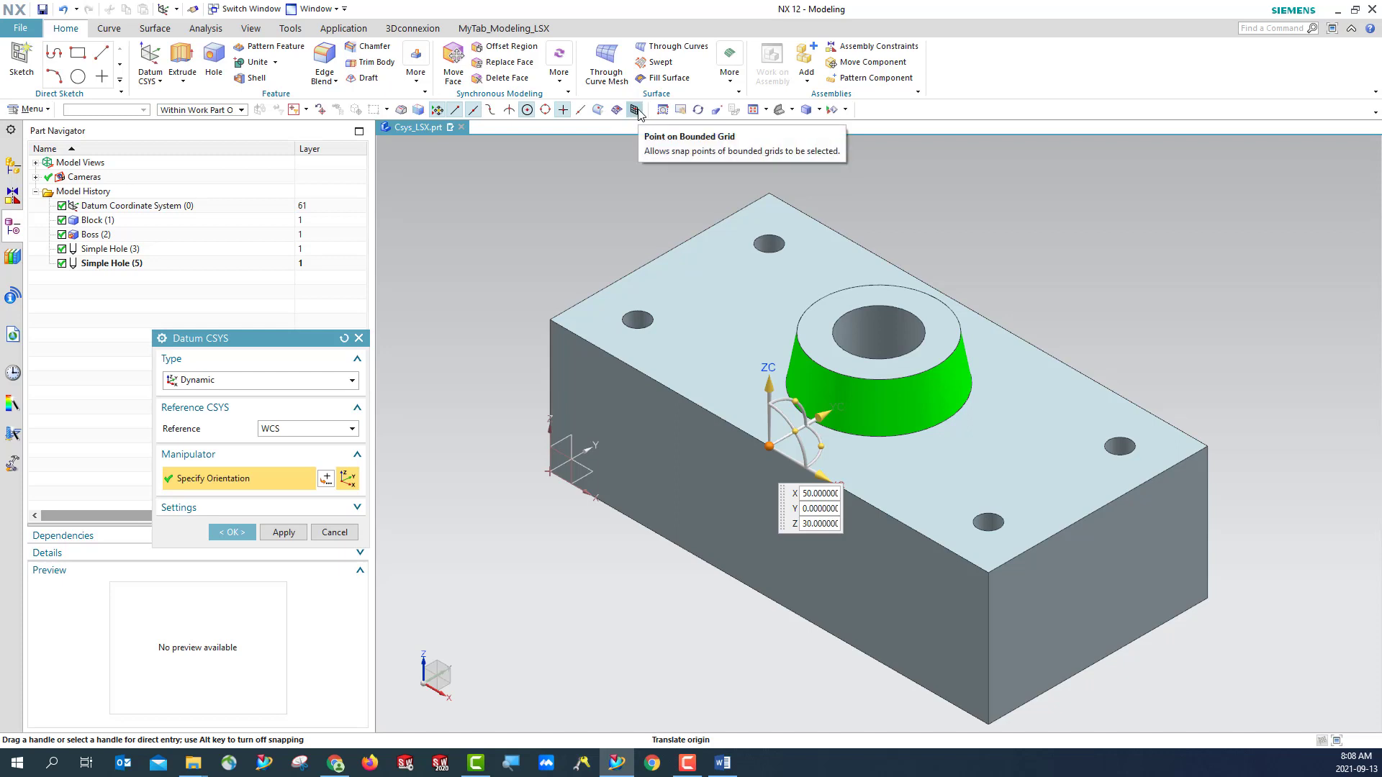
pyautogui.click(474, 110)
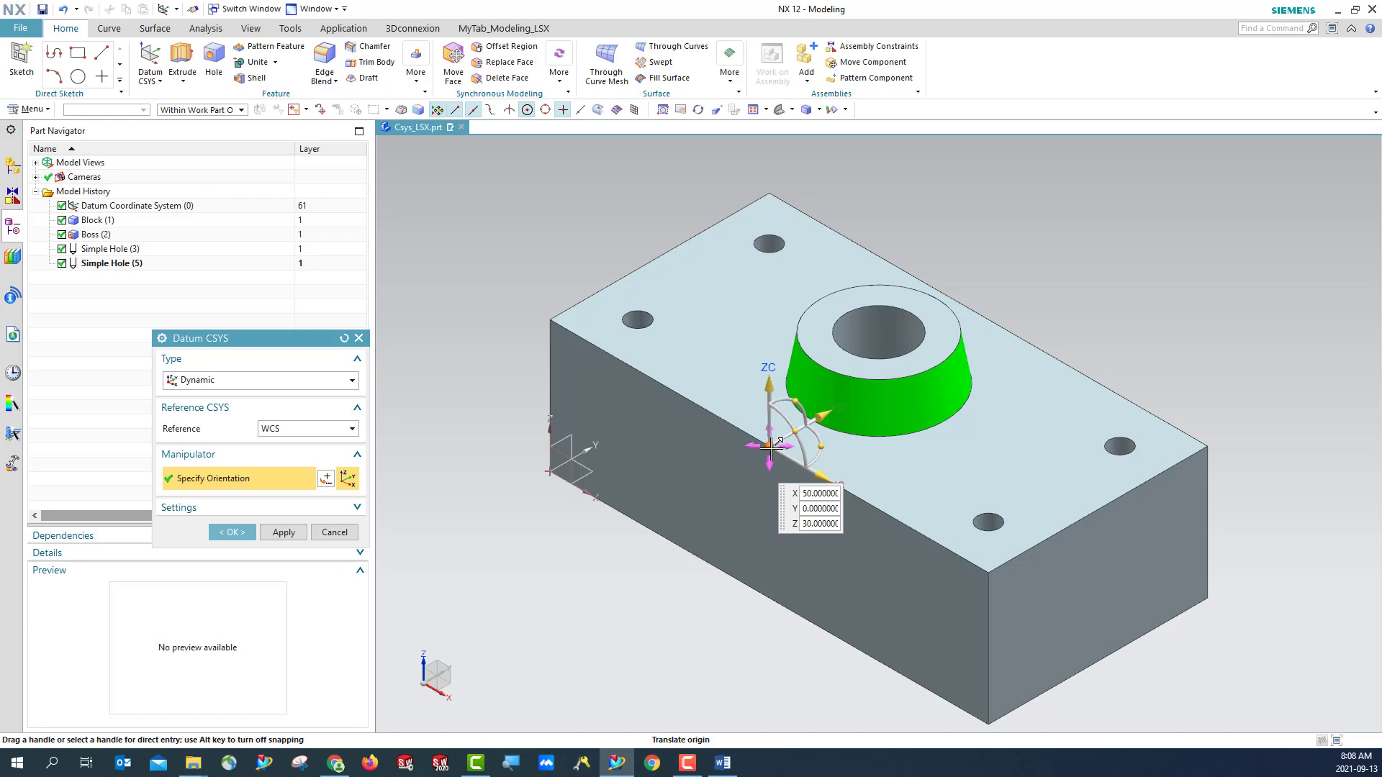
# - Move the CSYS origin freely off the block to about X 29.5, Y -44.9, Z 30
pyautogui.moveTo(769, 446); pyautogui.dragTo(473, 463)
pyautogui.scroll(-2, 473, 462)
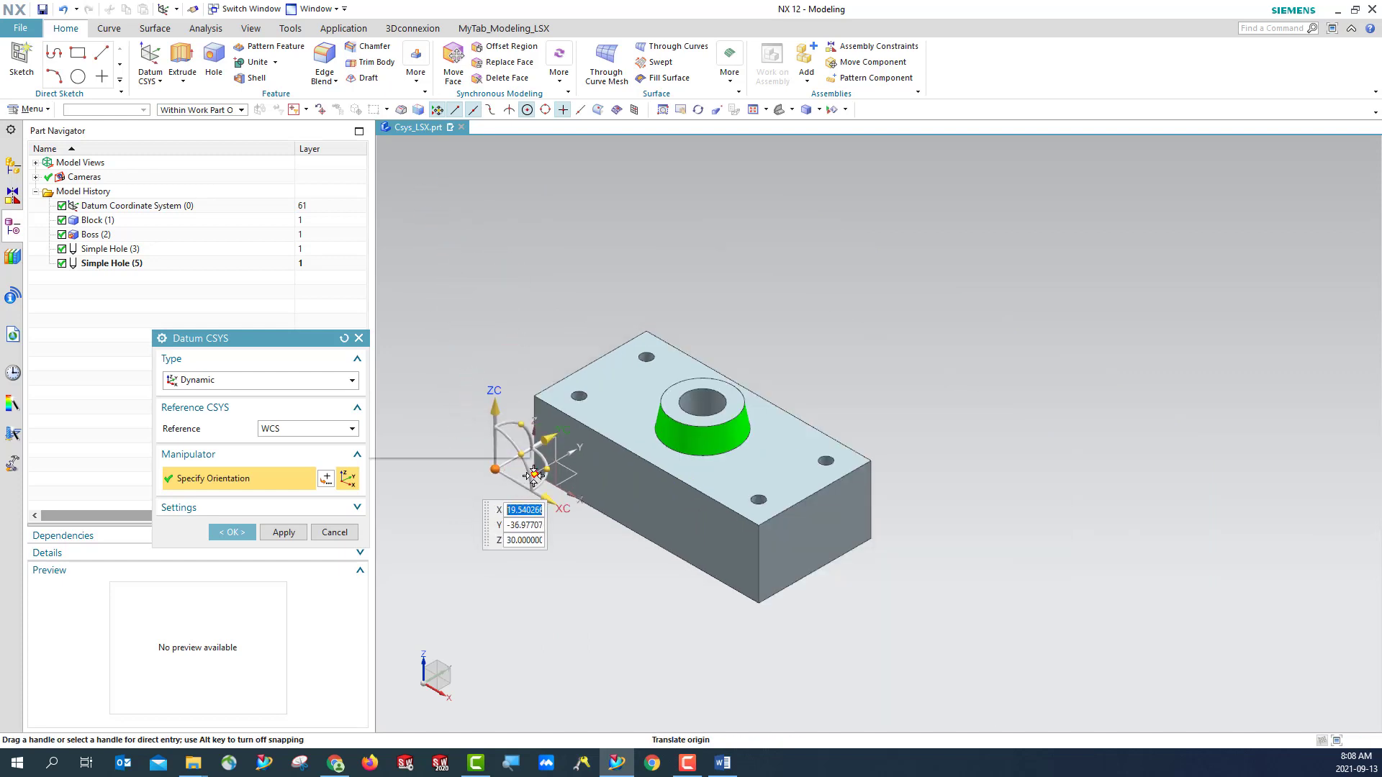
pyautogui.scroll(2, 467, 464)
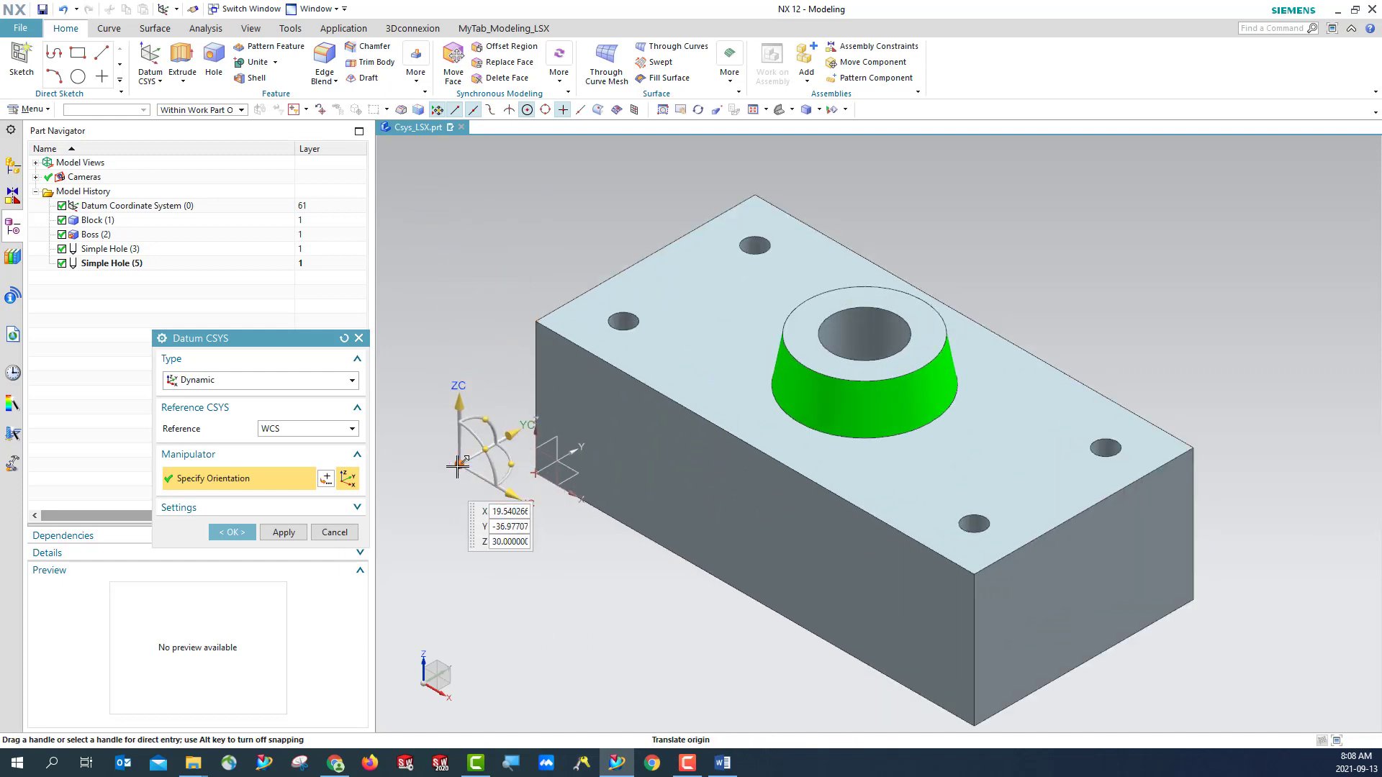
pyautogui.moveTo(462, 467); pyautogui.dragTo(472, 512)
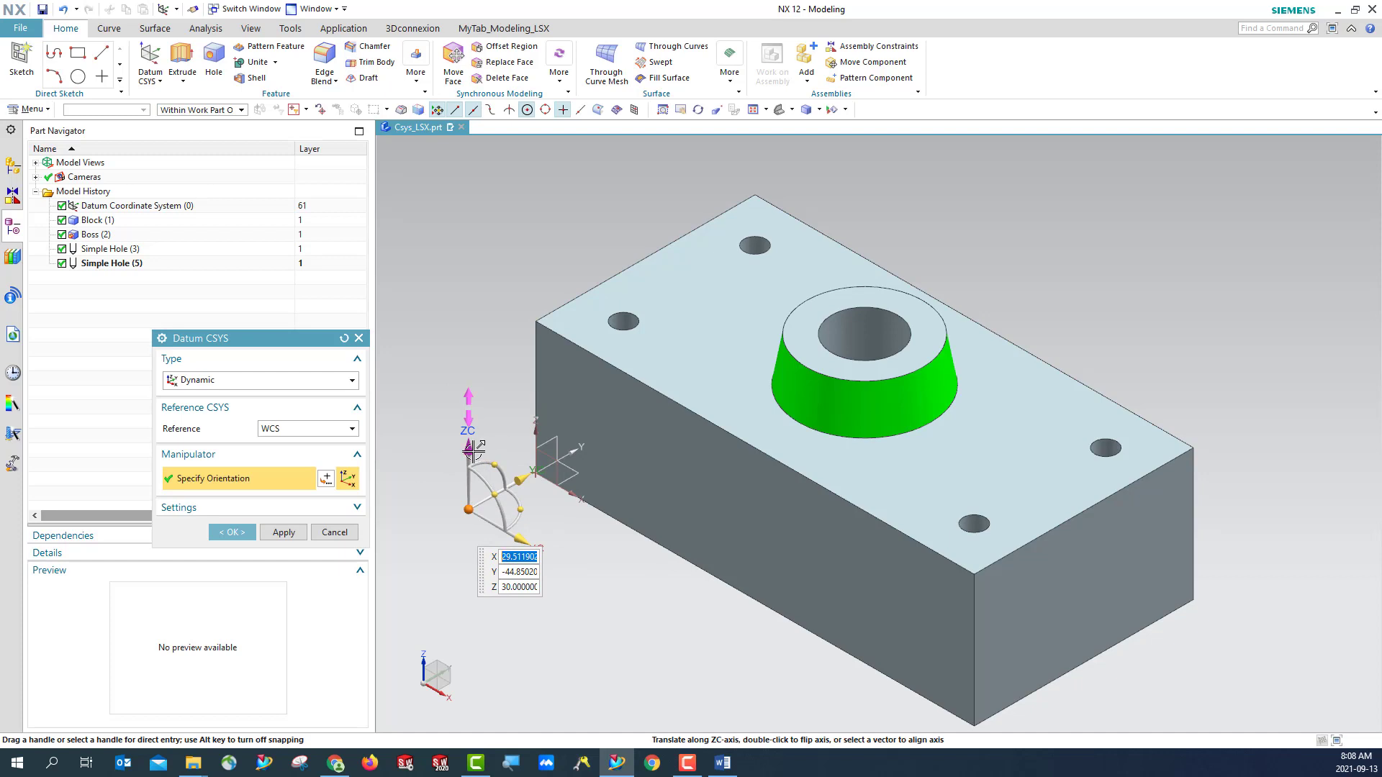
# - Translate the CSYS along its ZC, YC and XC axes to about X 40.5, Y -50.9, Z 25
pyautogui.click(468, 447)
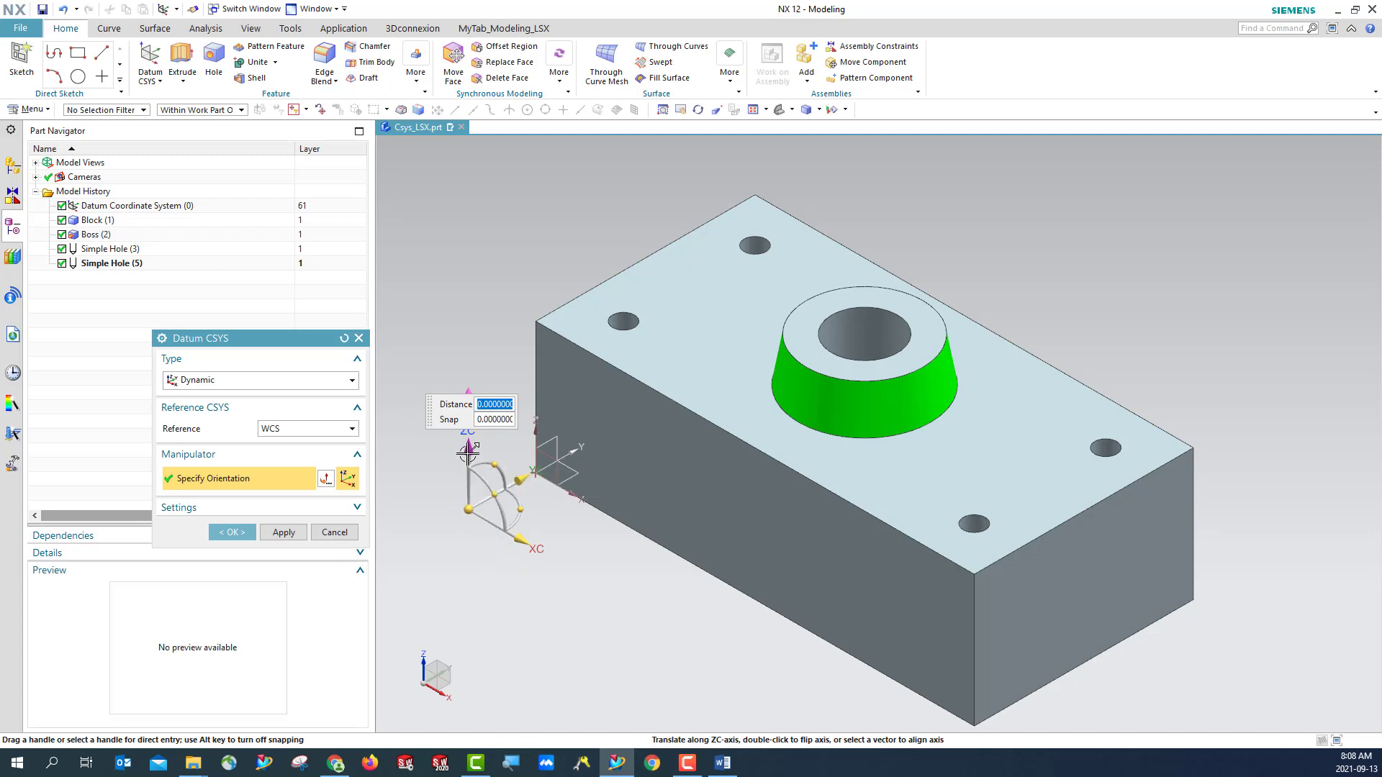
pyautogui.moveTo(468, 452); pyautogui.dragTo(451, 478)
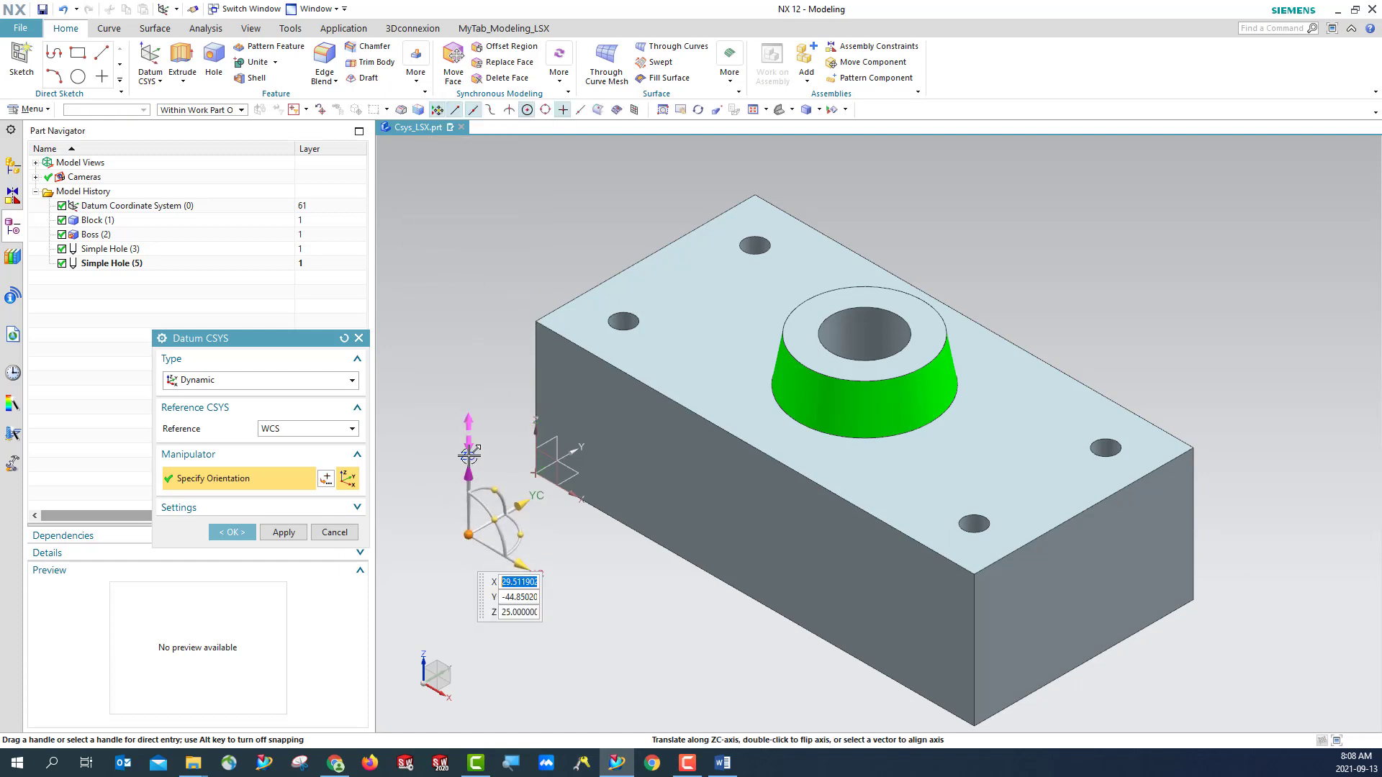
pyautogui.click(529, 504)
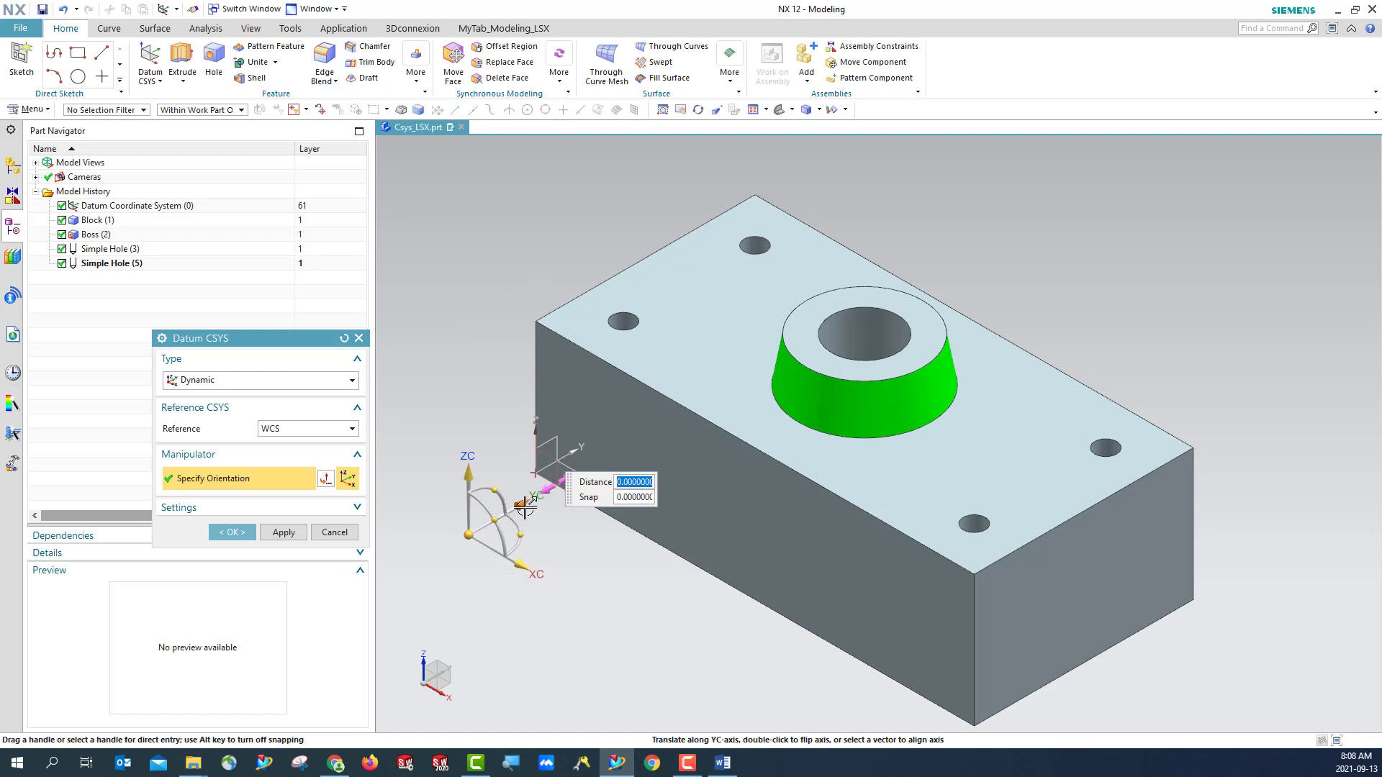
pyautogui.moveTo(526, 507); pyautogui.dragTo(458, 462)
pyautogui.click(495, 580)
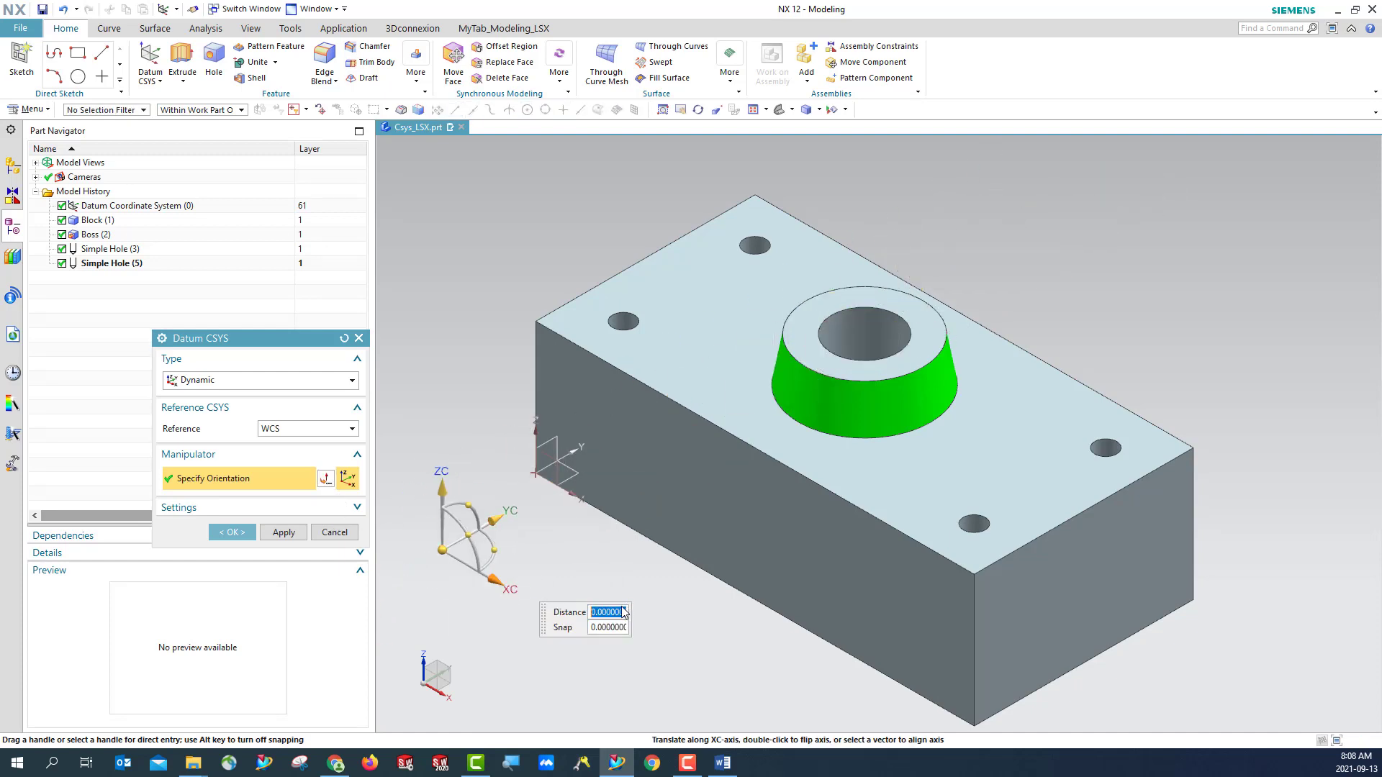
pyautogui.moveTo(495, 583); pyautogui.dragTo(548, 554)
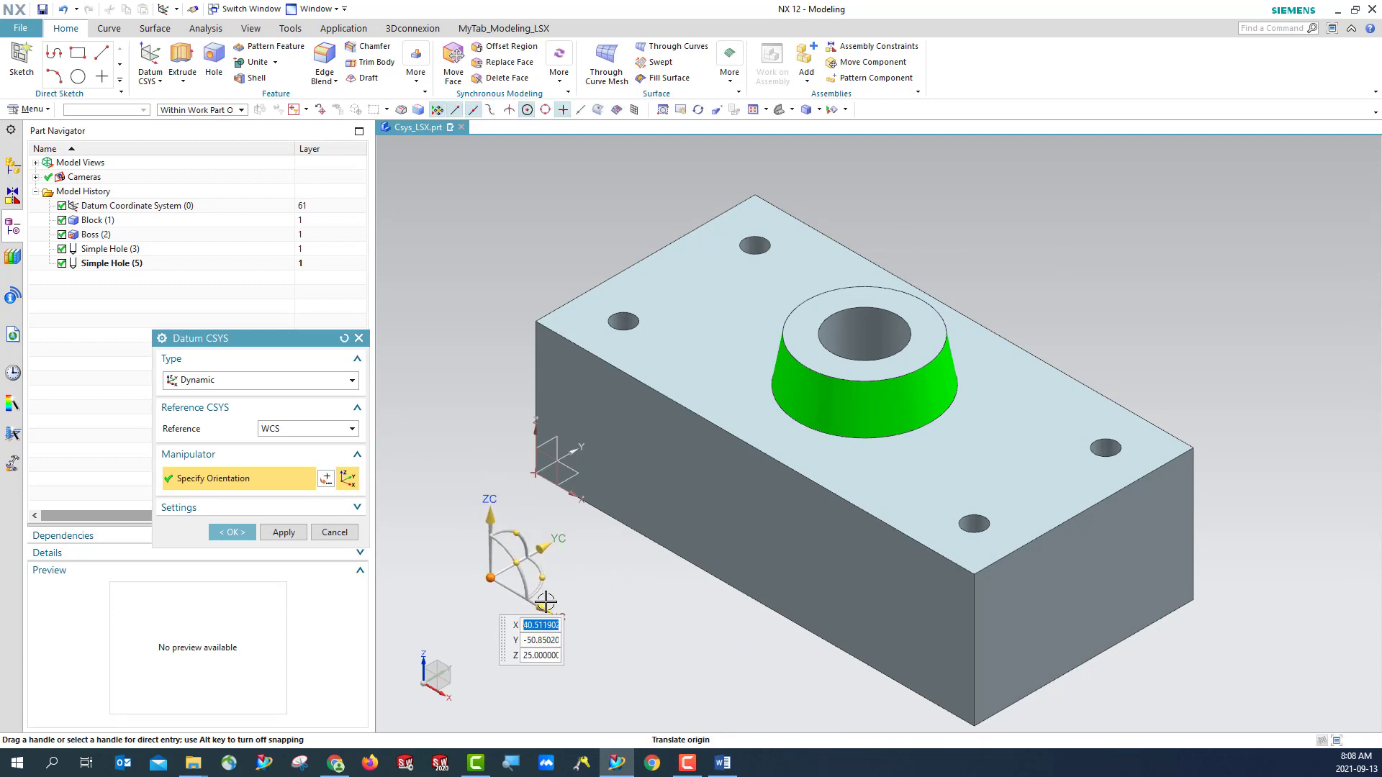
# - Try each axis handle for distance entry, and rotate the CSYS freely about its axes
pyautogui.click(490, 516)
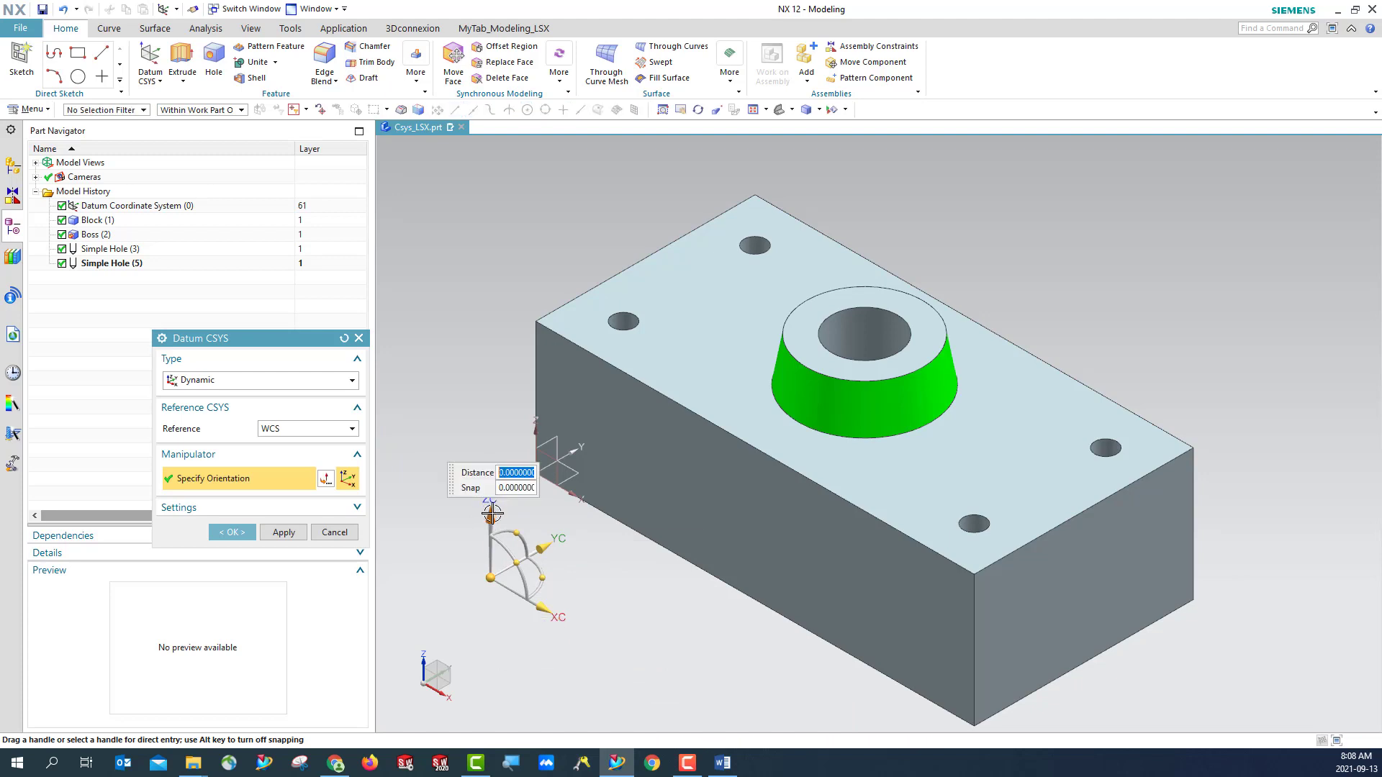
pyautogui.click(554, 542)
pyautogui.click(551, 612)
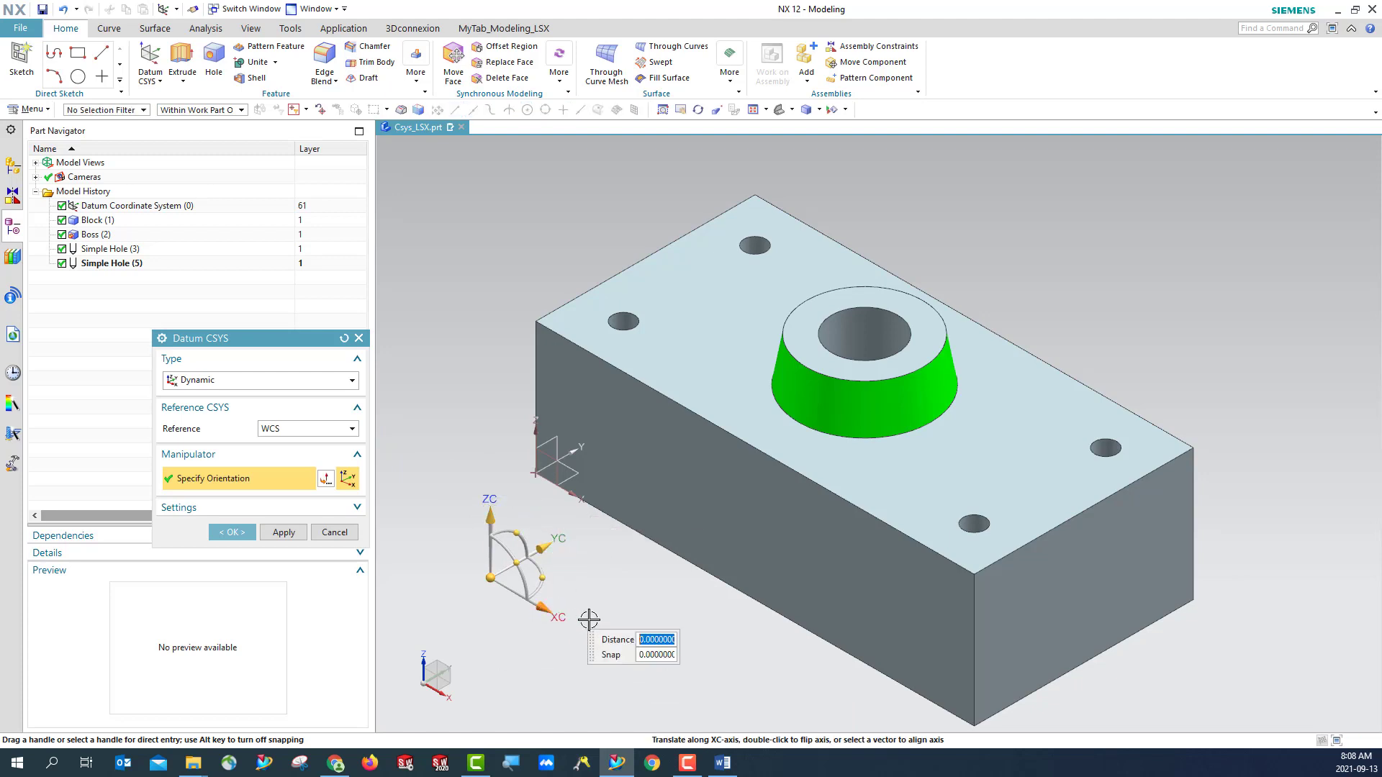
pyautogui.click(517, 534)
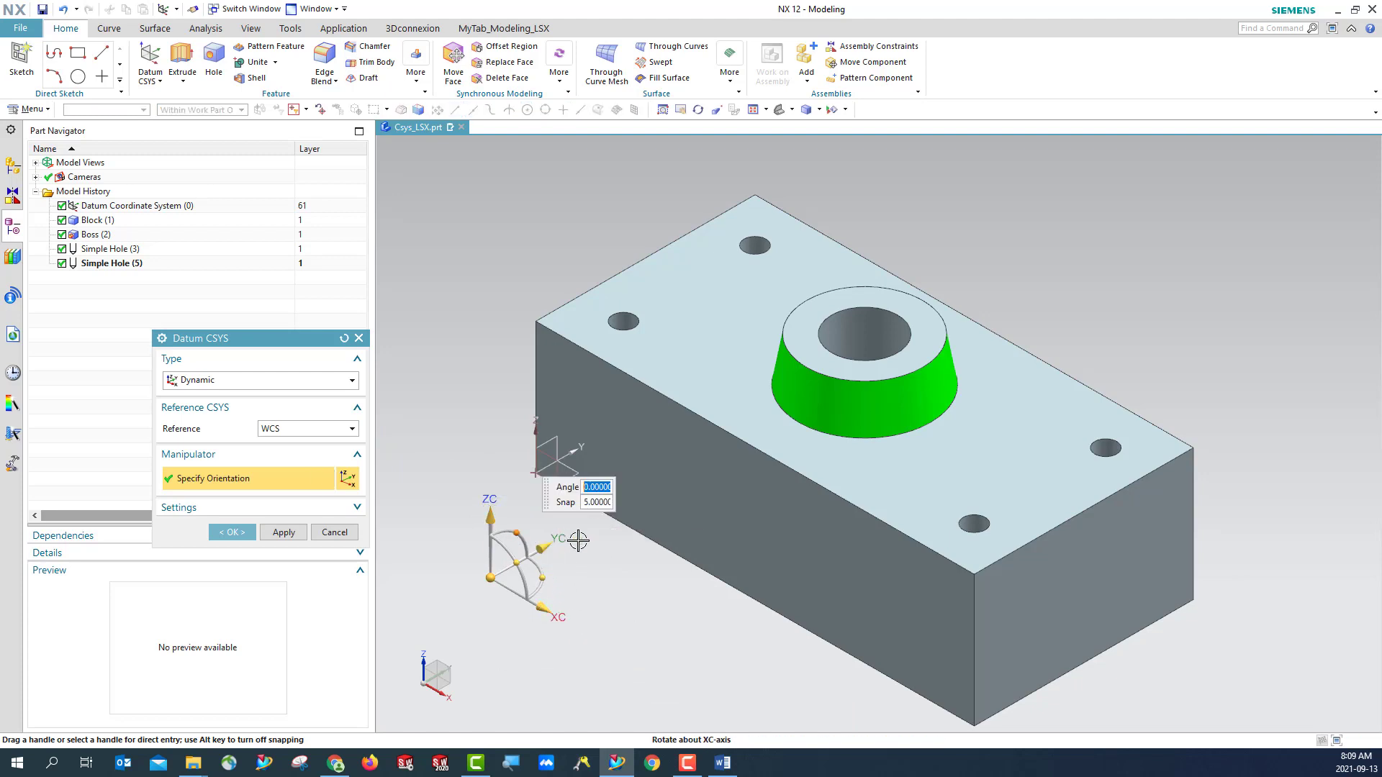
pyautogui.moveTo(519, 534); pyautogui.dragTo(517, 579)
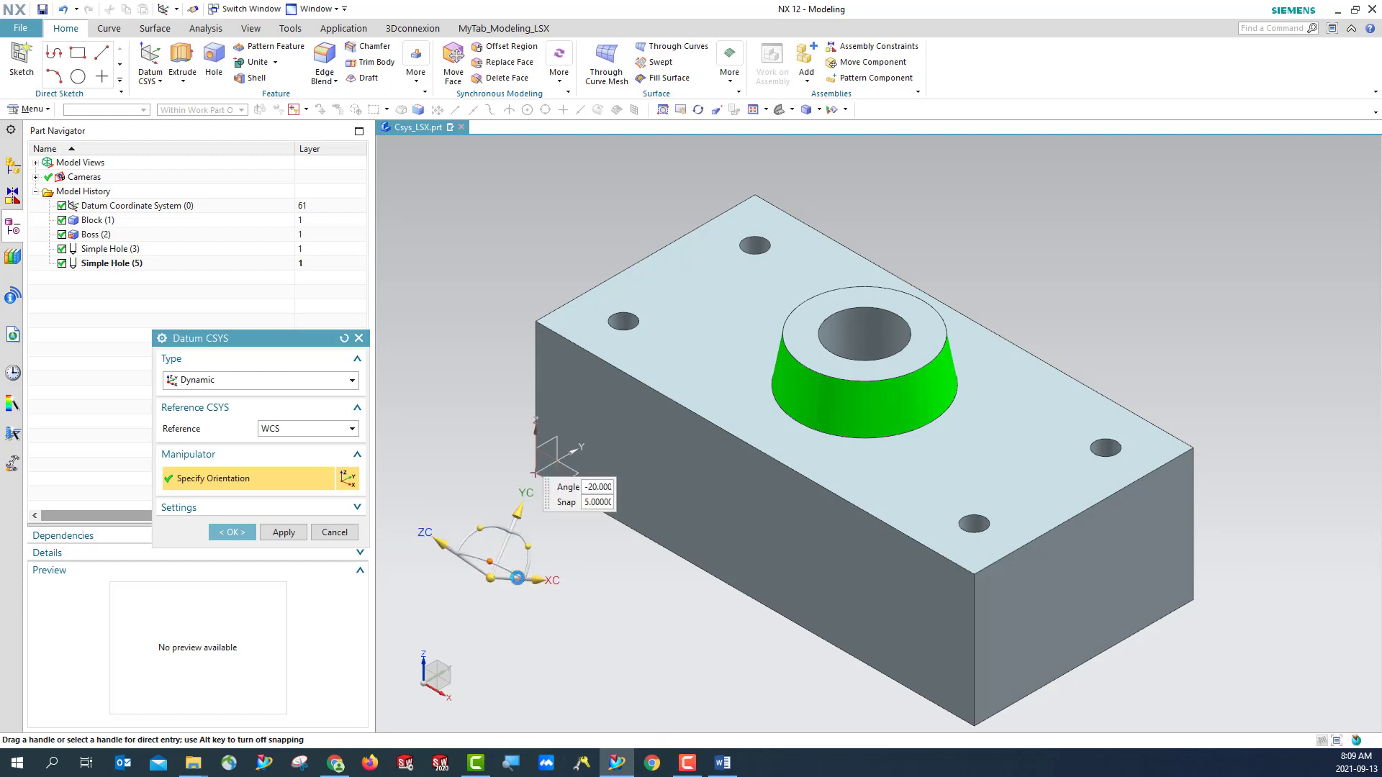
# - Align the YC axis with the block's short upper edge nearest the original datum, and flip it to point along positive Y
pyautogui.click(517, 512)
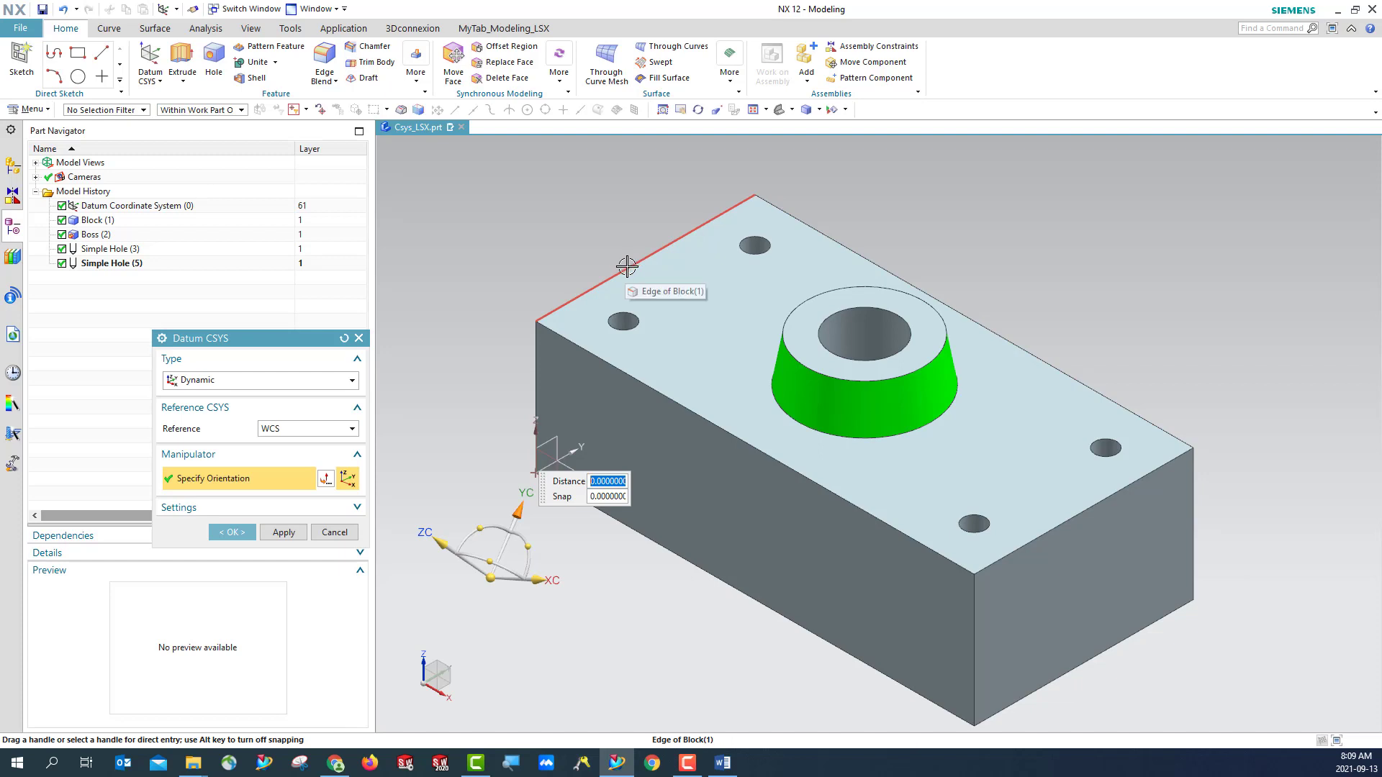
pyautogui.click(627, 266)
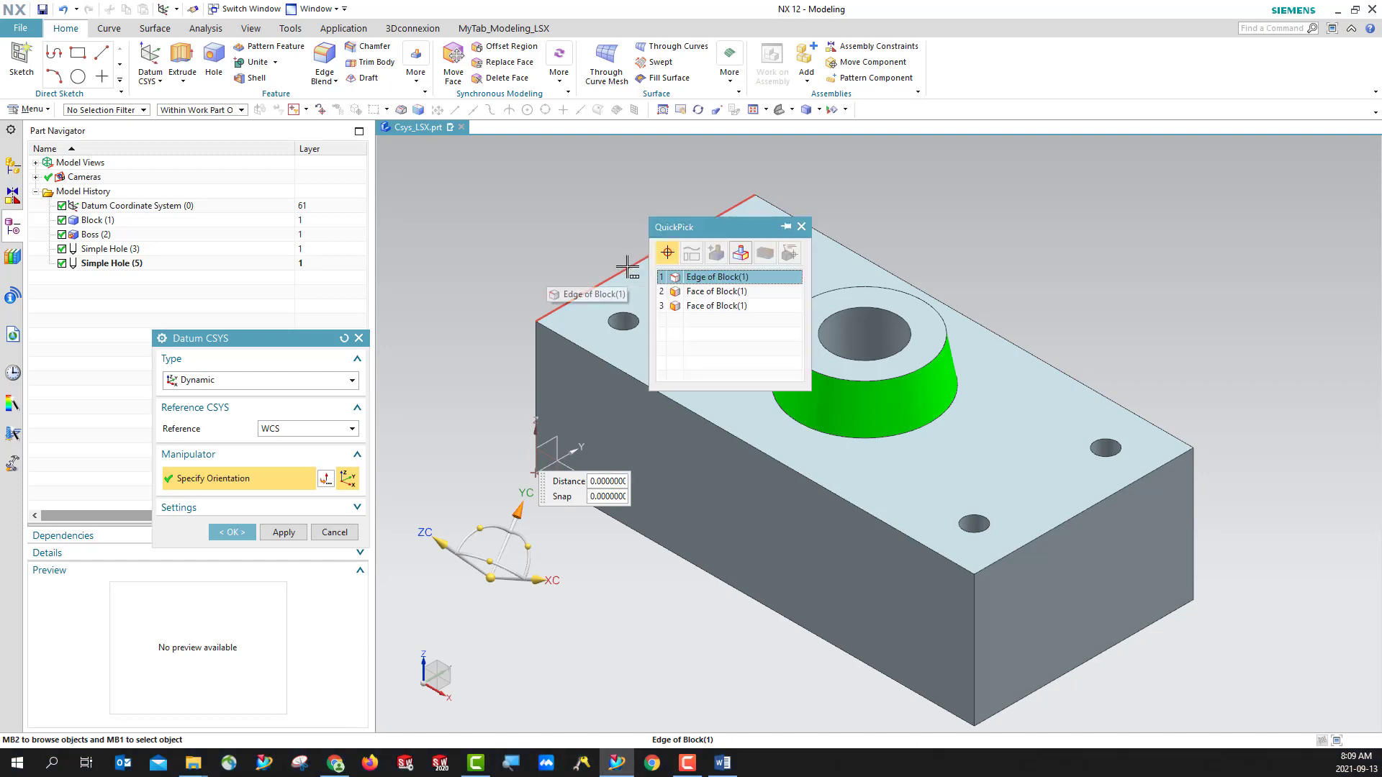
pyautogui.click(695, 280)
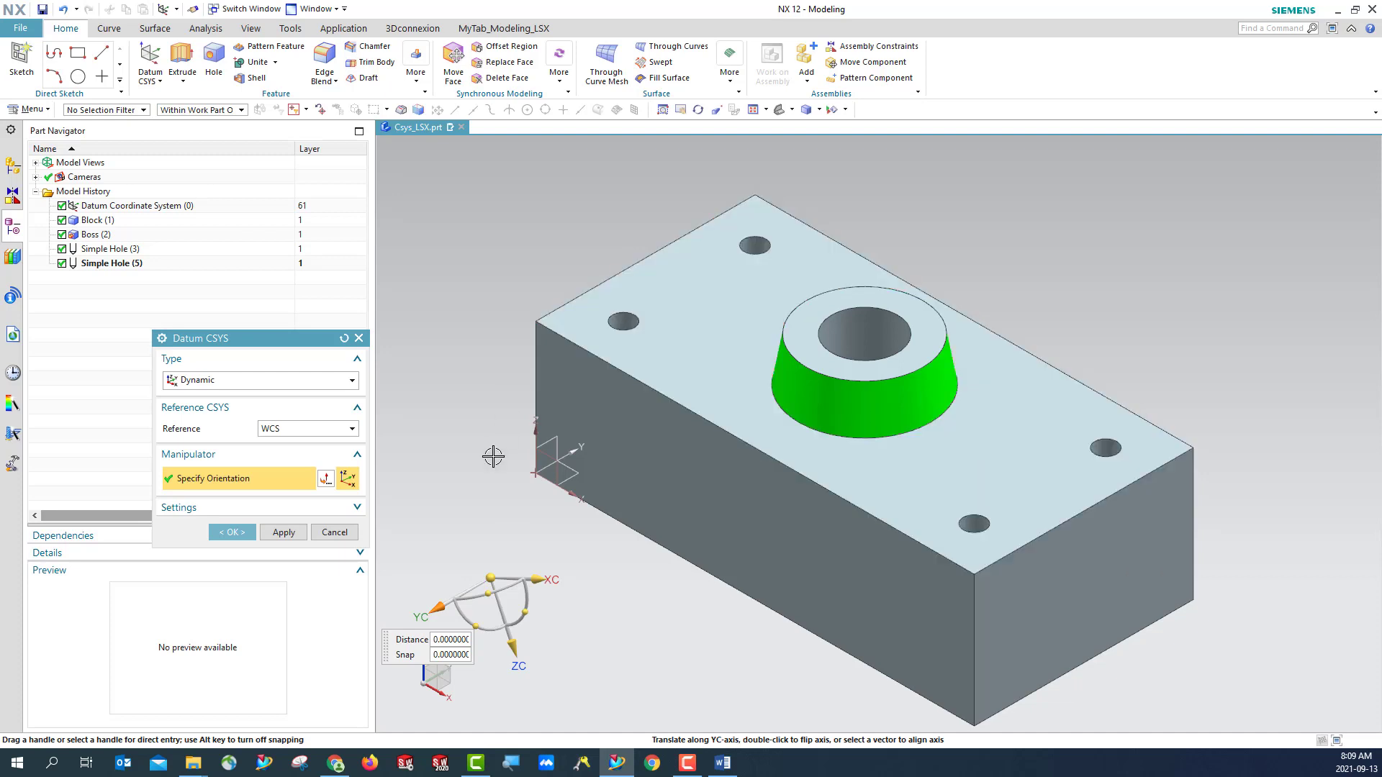
pyautogui.doubleClick(434, 610)
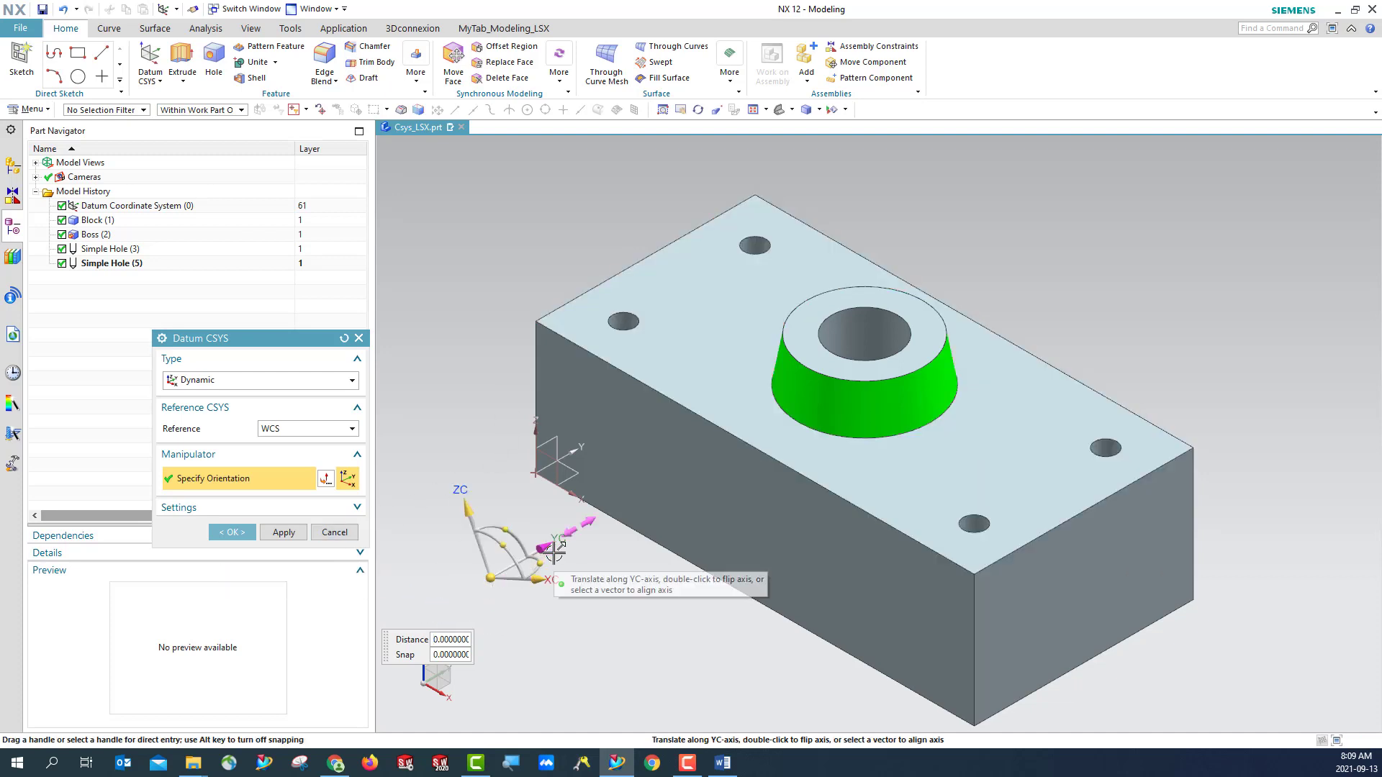
# - Align the XC axis with the block's long front upper edge, and realign it perpendicular to the upper face
pyautogui.click(538, 579)
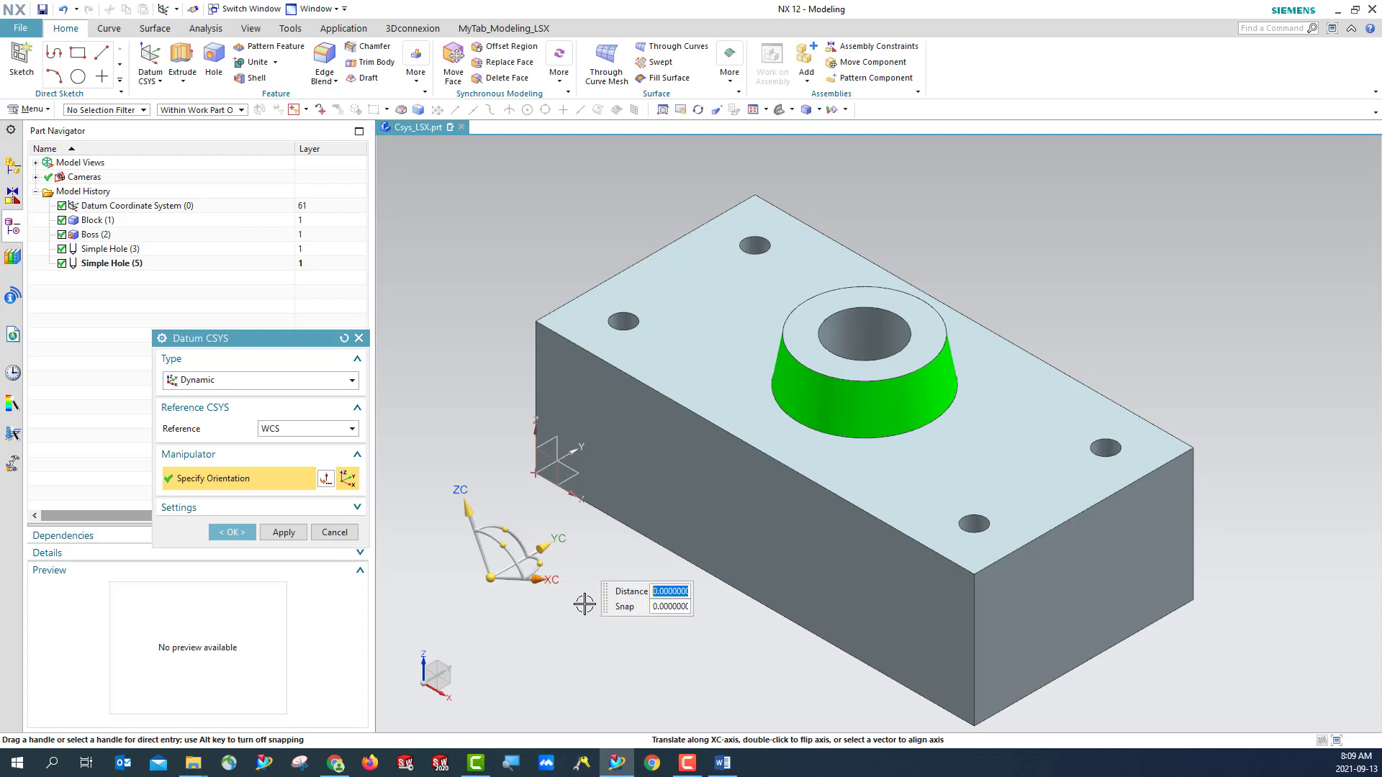
pyautogui.click(901, 533)
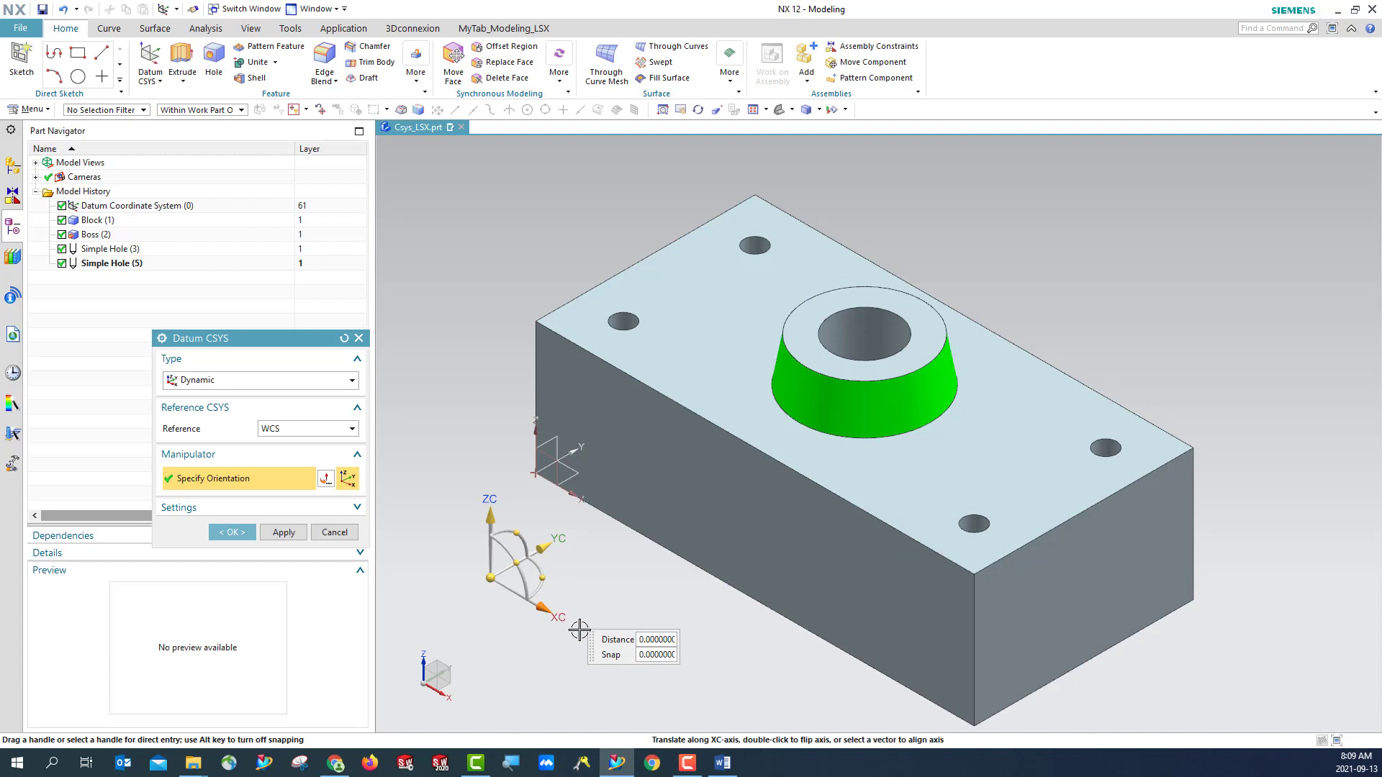
pyautogui.click(906, 475)
pyautogui.click(974, 488)
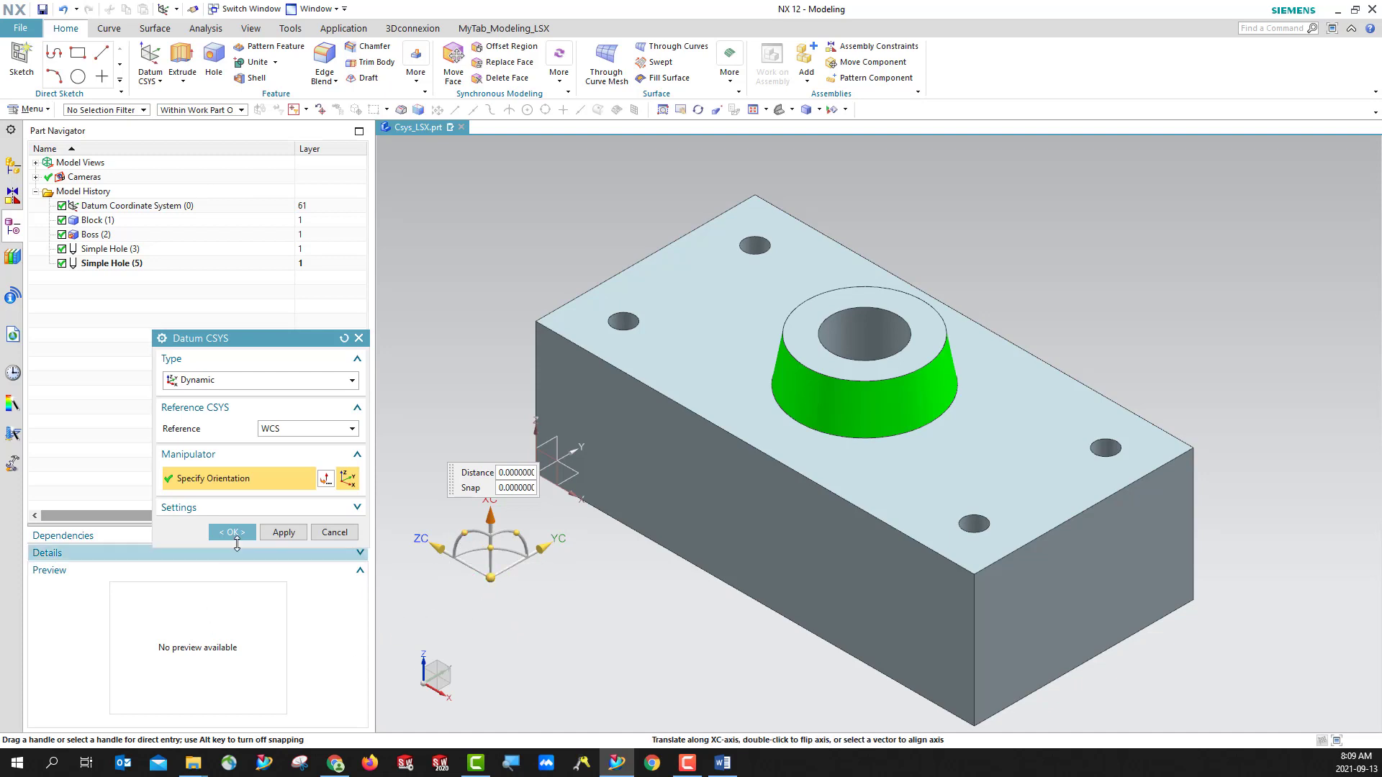
# - Move the CSYS origin to the arc center of the boss's upper outer edge, and expand the CSYS settings
pyautogui.click(491, 578)
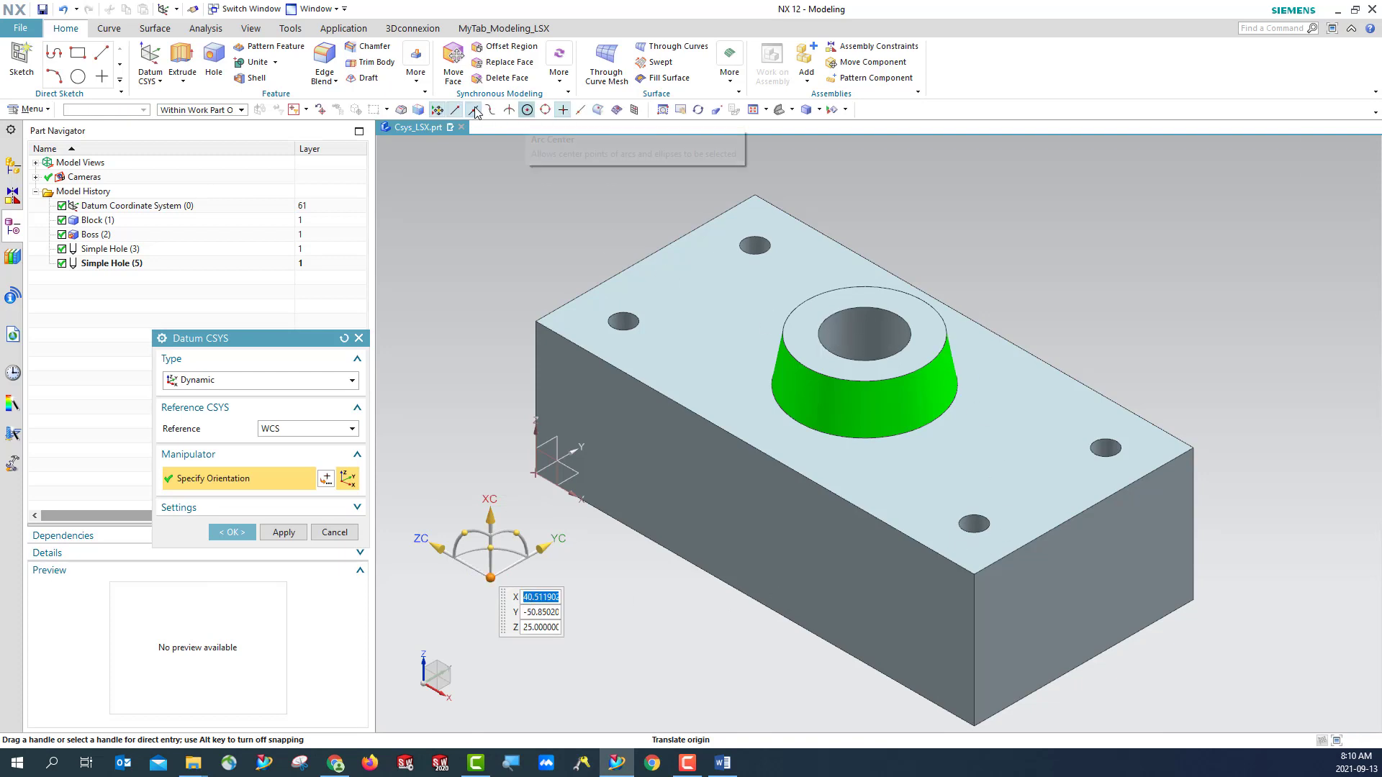
pyautogui.click(527, 110)
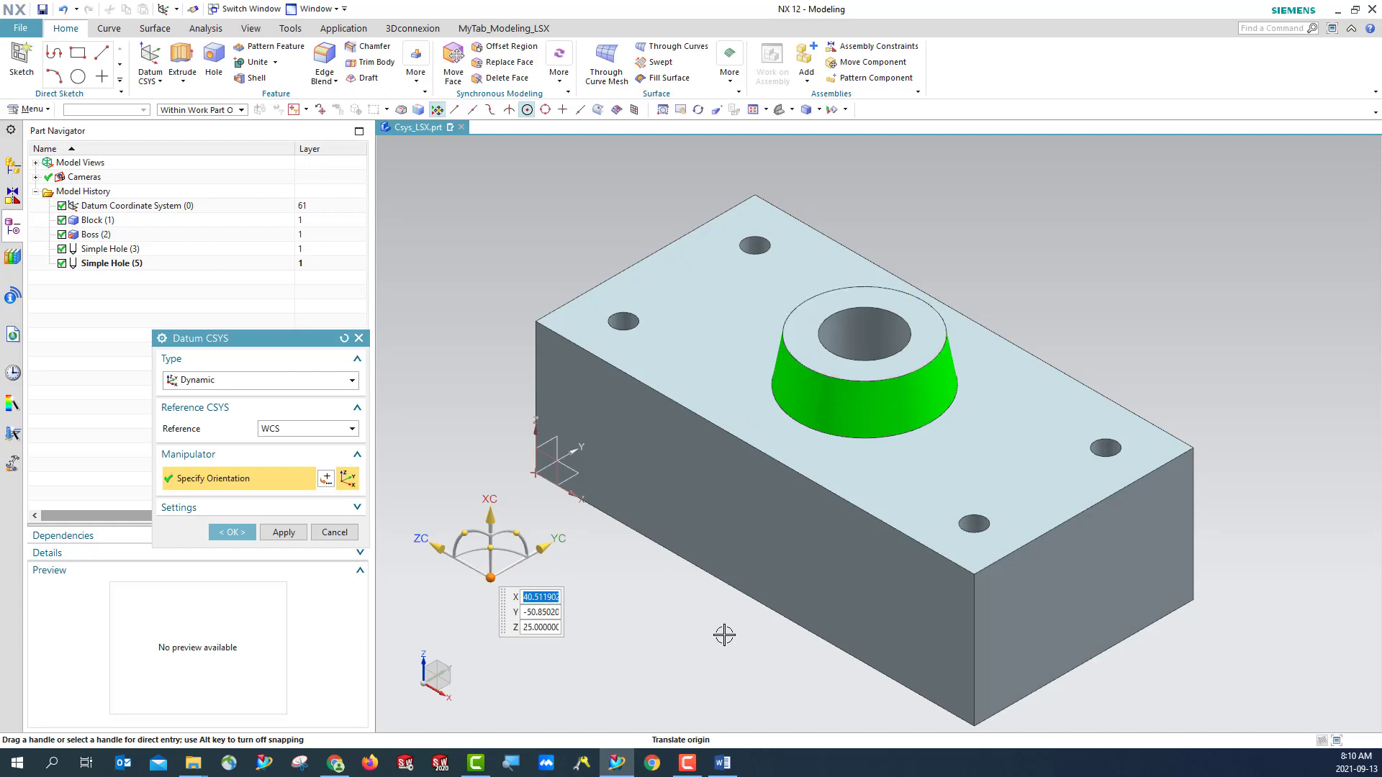
pyautogui.click(826, 373)
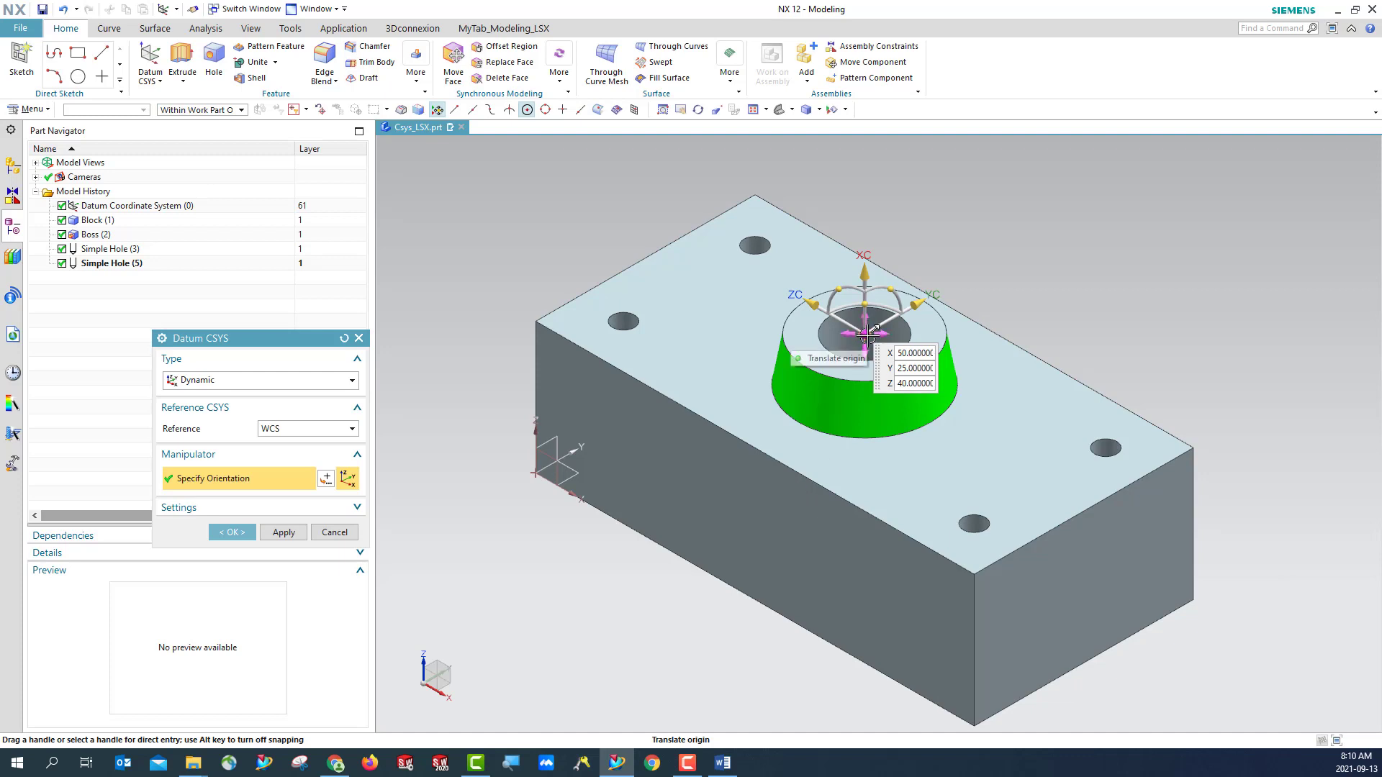
pyautogui.click(188, 508)
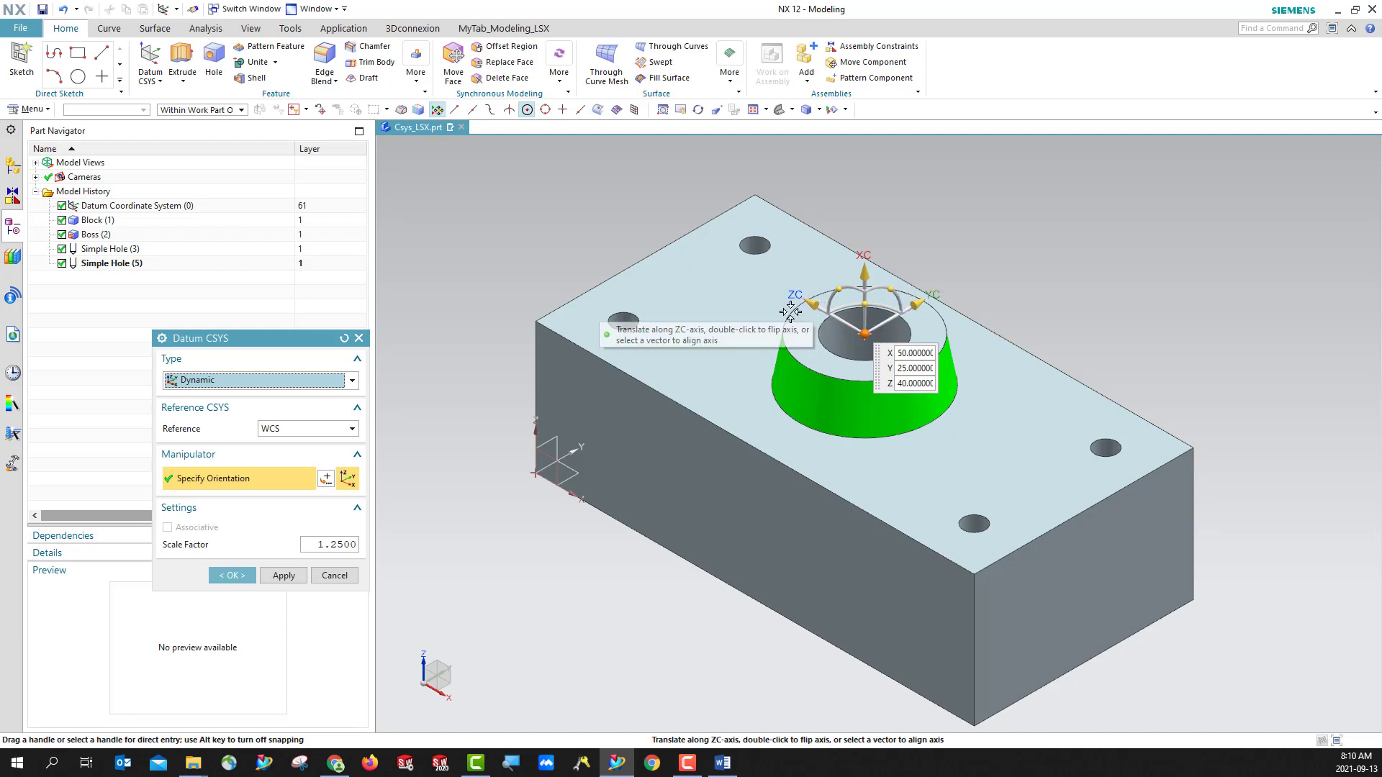
# - Align ZC perpendicular to the block's upper face and XC along its long front upper edge, and create the datum CSYS
pyautogui.click(815, 300)
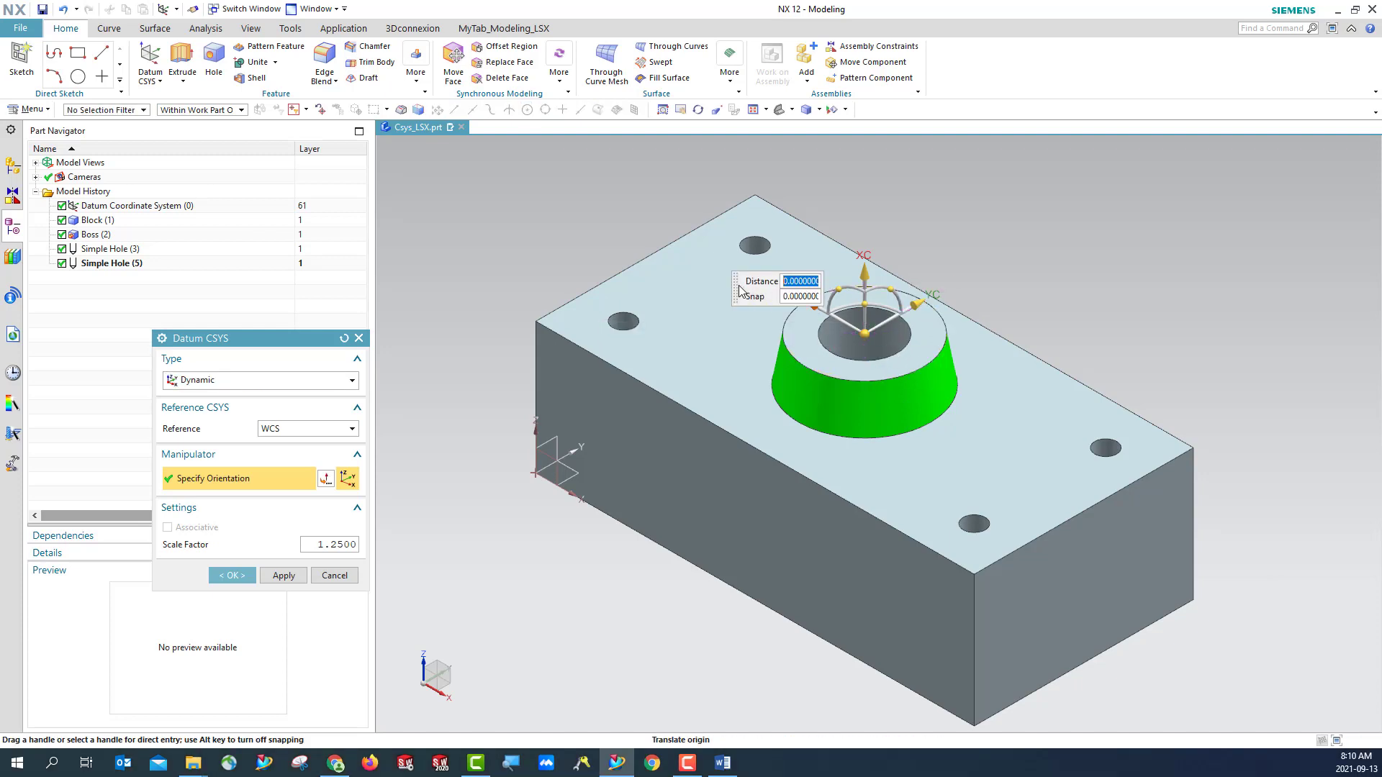
pyautogui.click(737, 373)
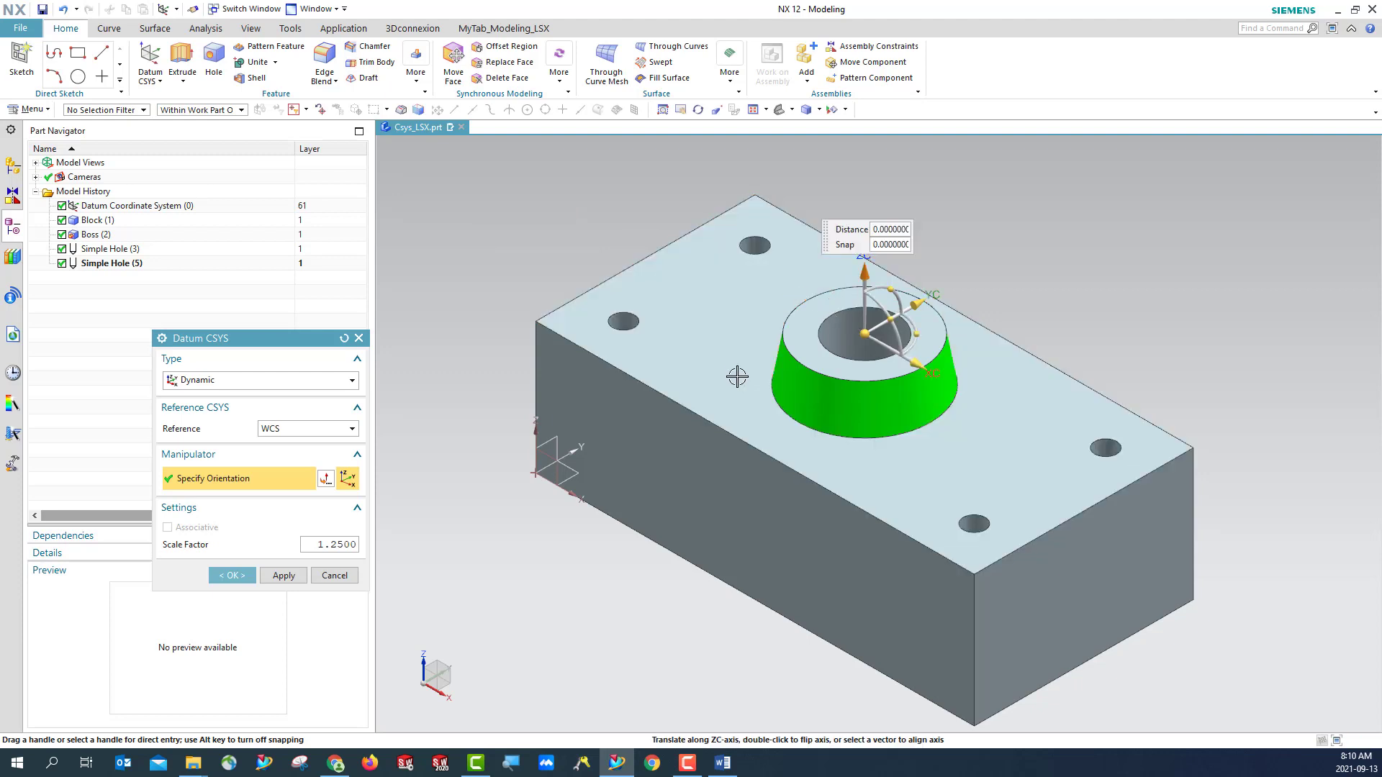
pyautogui.click(920, 359)
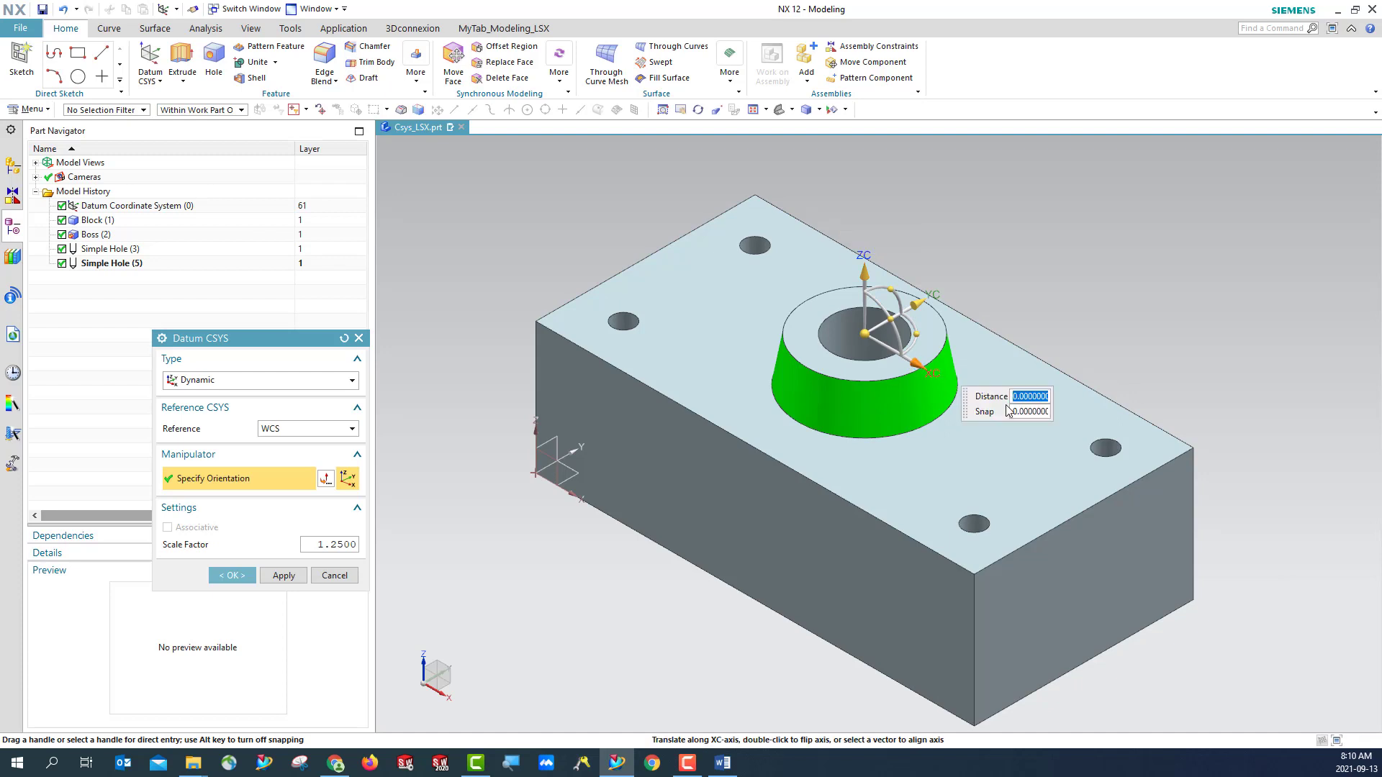
pyautogui.click(848, 502)
pyautogui.click(230, 576)
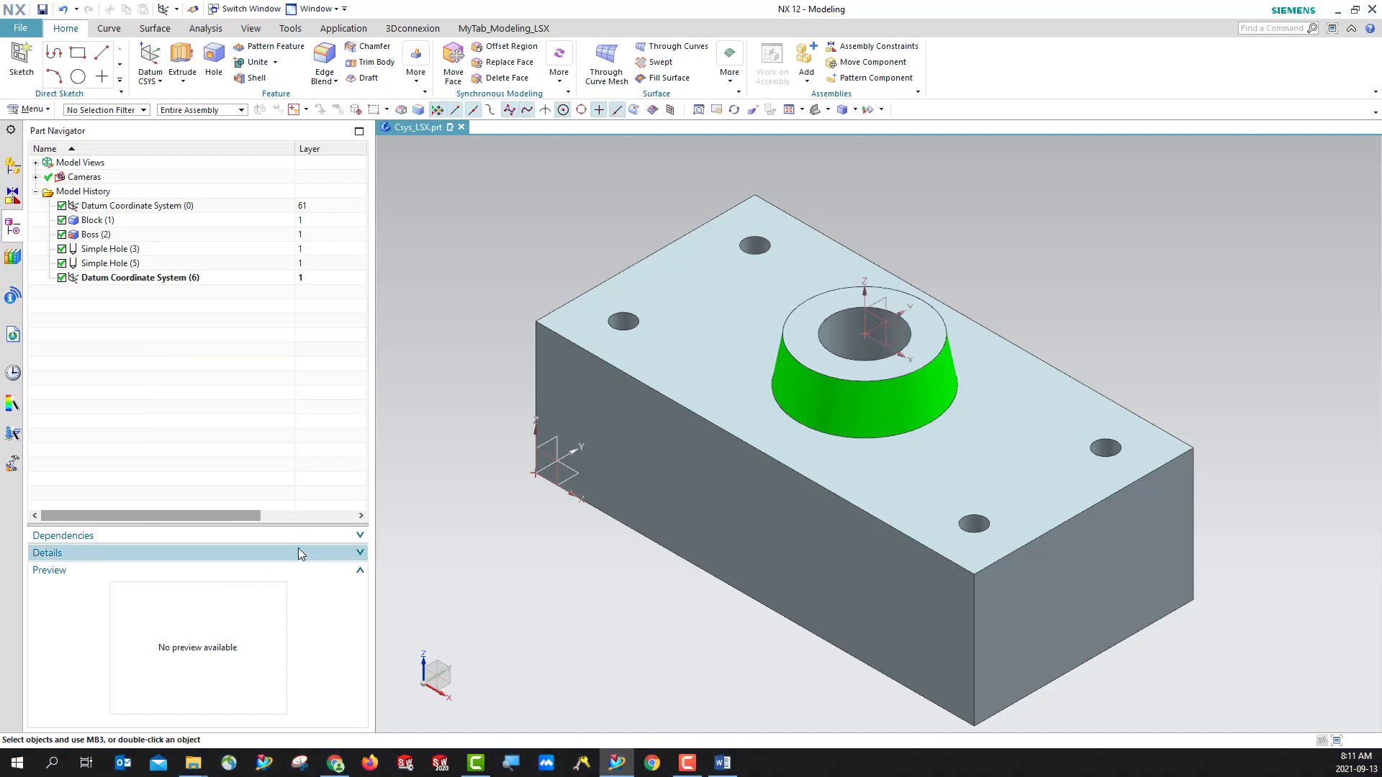
# - Rename the datum coordinate system on the boss as Top_Csys_LSX
pyautogui.rightClick(173, 282)
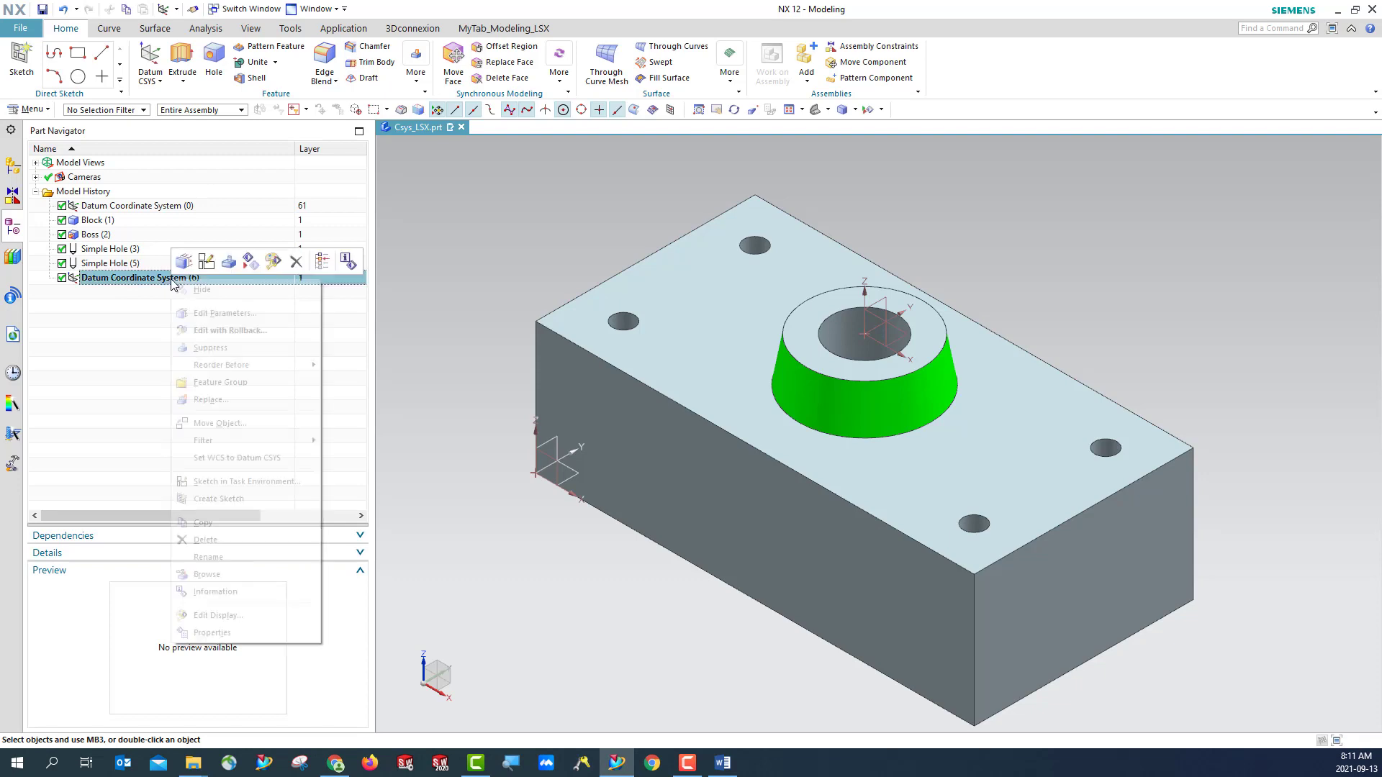
pyautogui.click(235, 562)
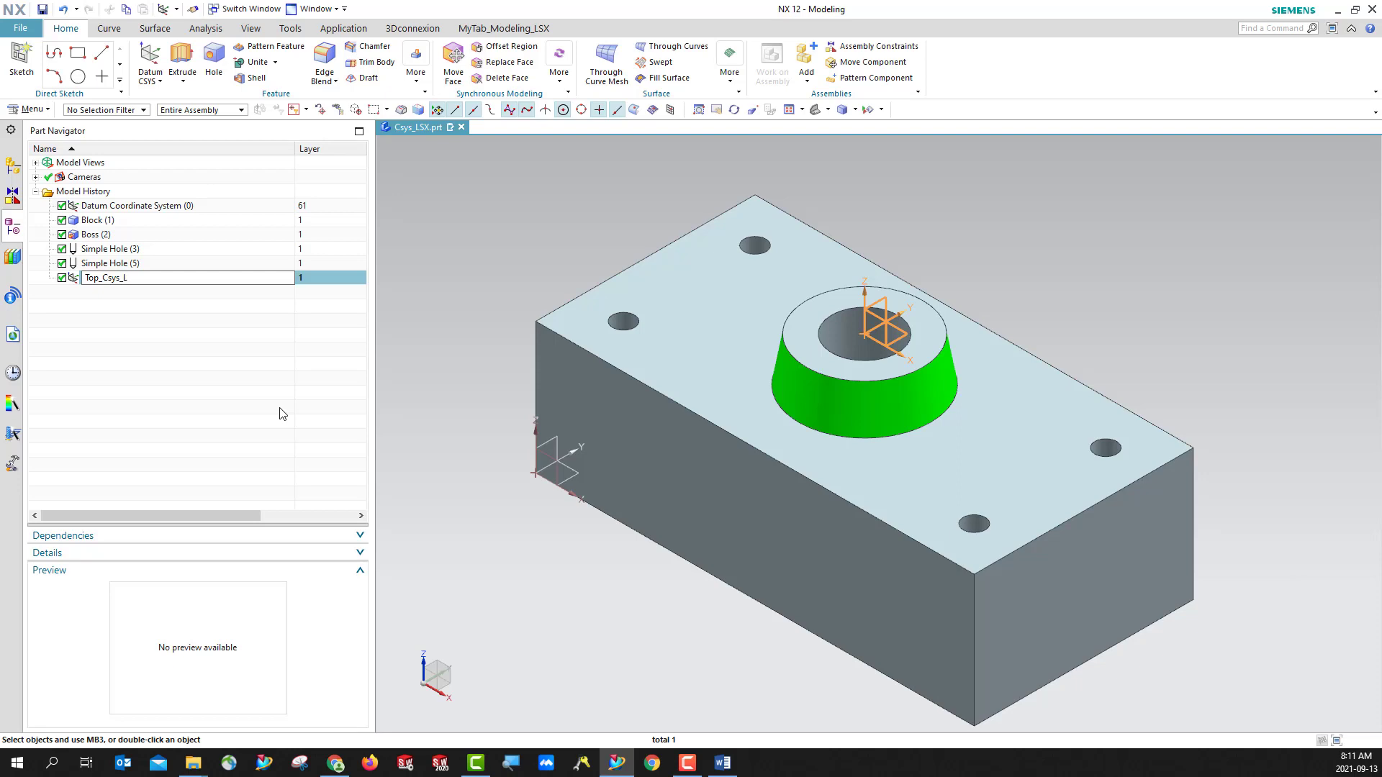
pyautogui.press('Return')
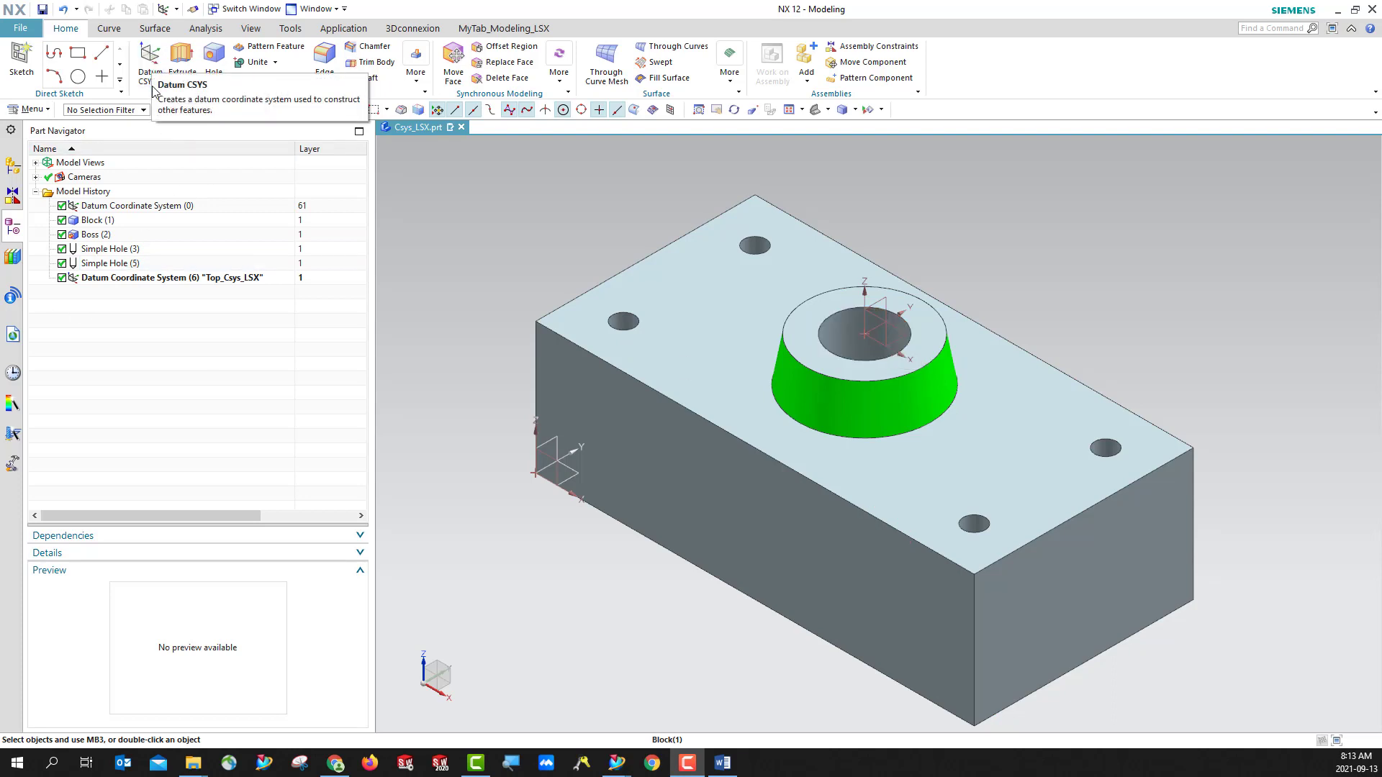
# - Start a Z-axis, X-axis, Origin datum CSYS with its origin at the arc center of the corner hole nearest the original datum
pyautogui.click(150, 63)
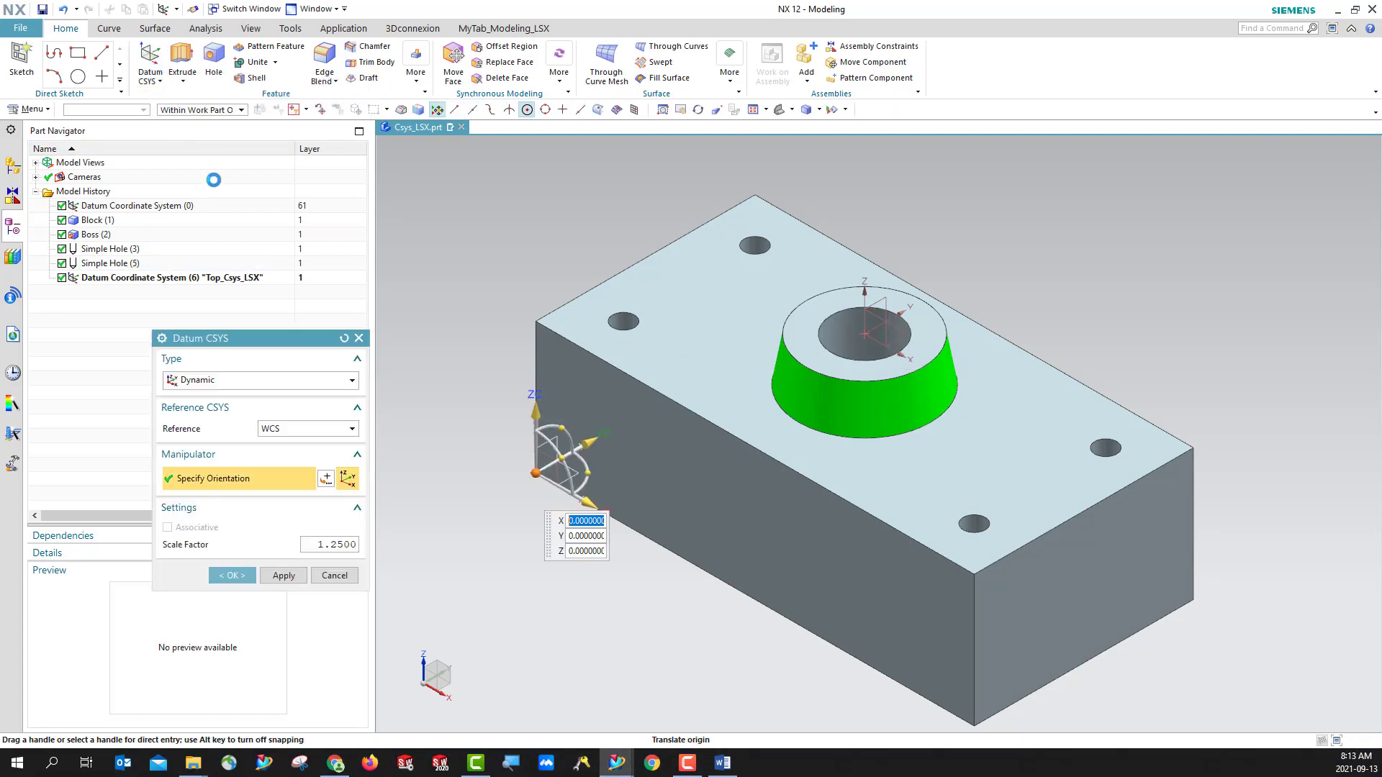
pyautogui.moveTo(257, 336); pyautogui.dragTo(209, 197)
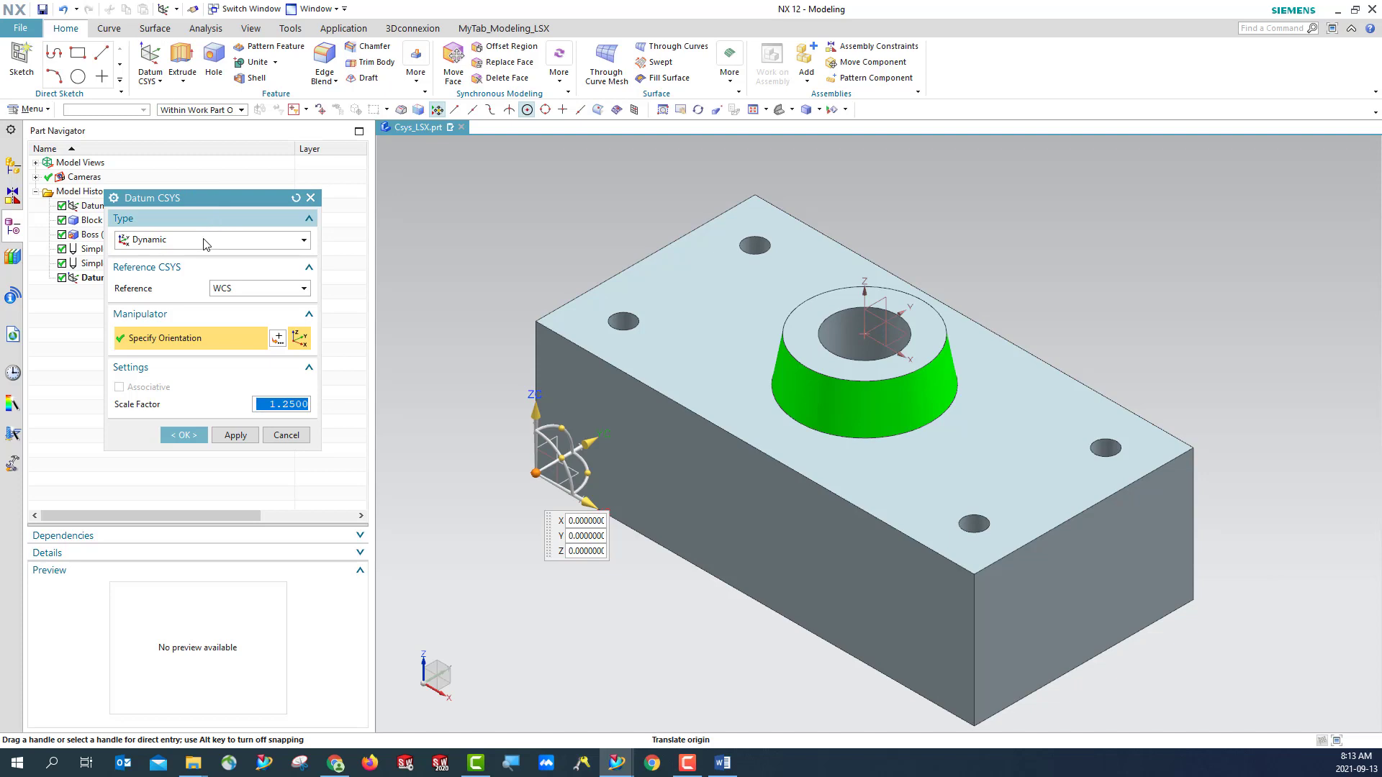
pyautogui.click(166, 245)
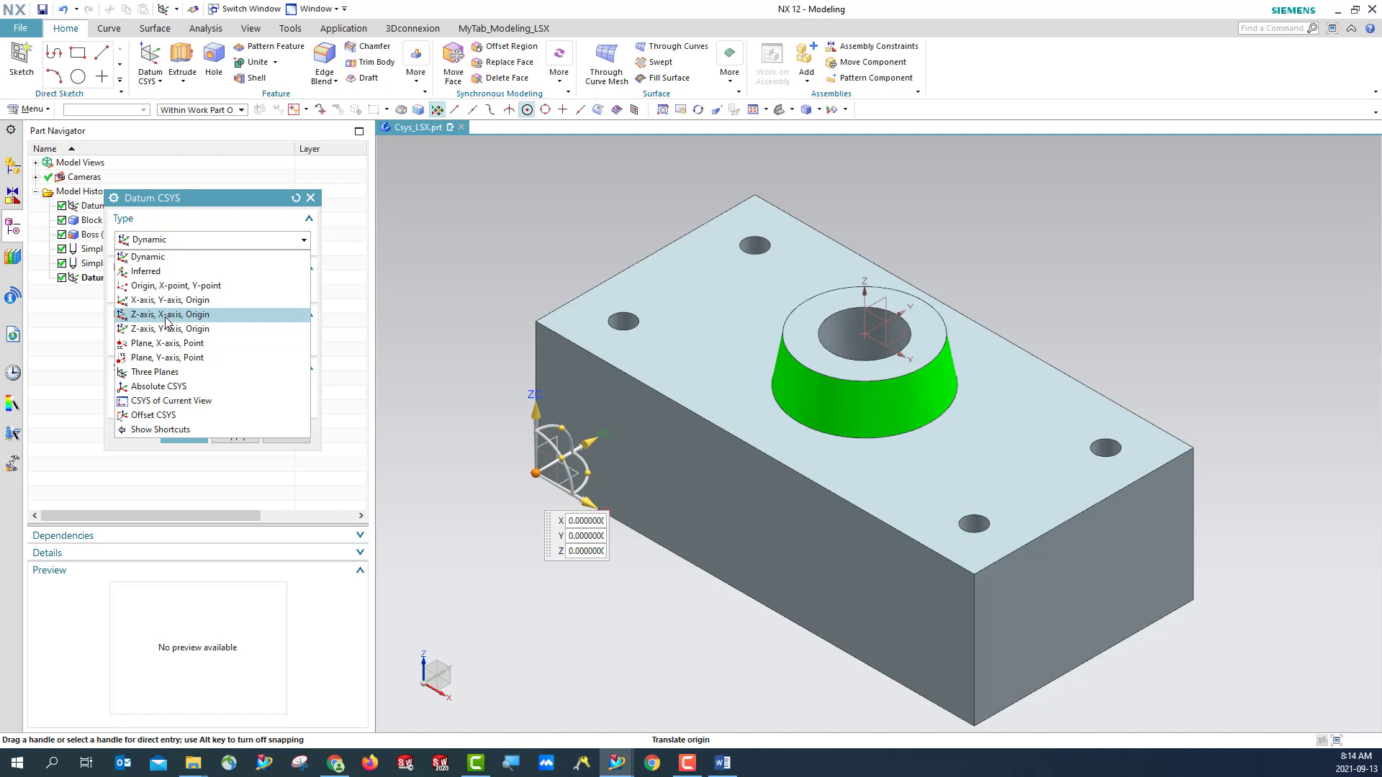
pyautogui.click(208, 315)
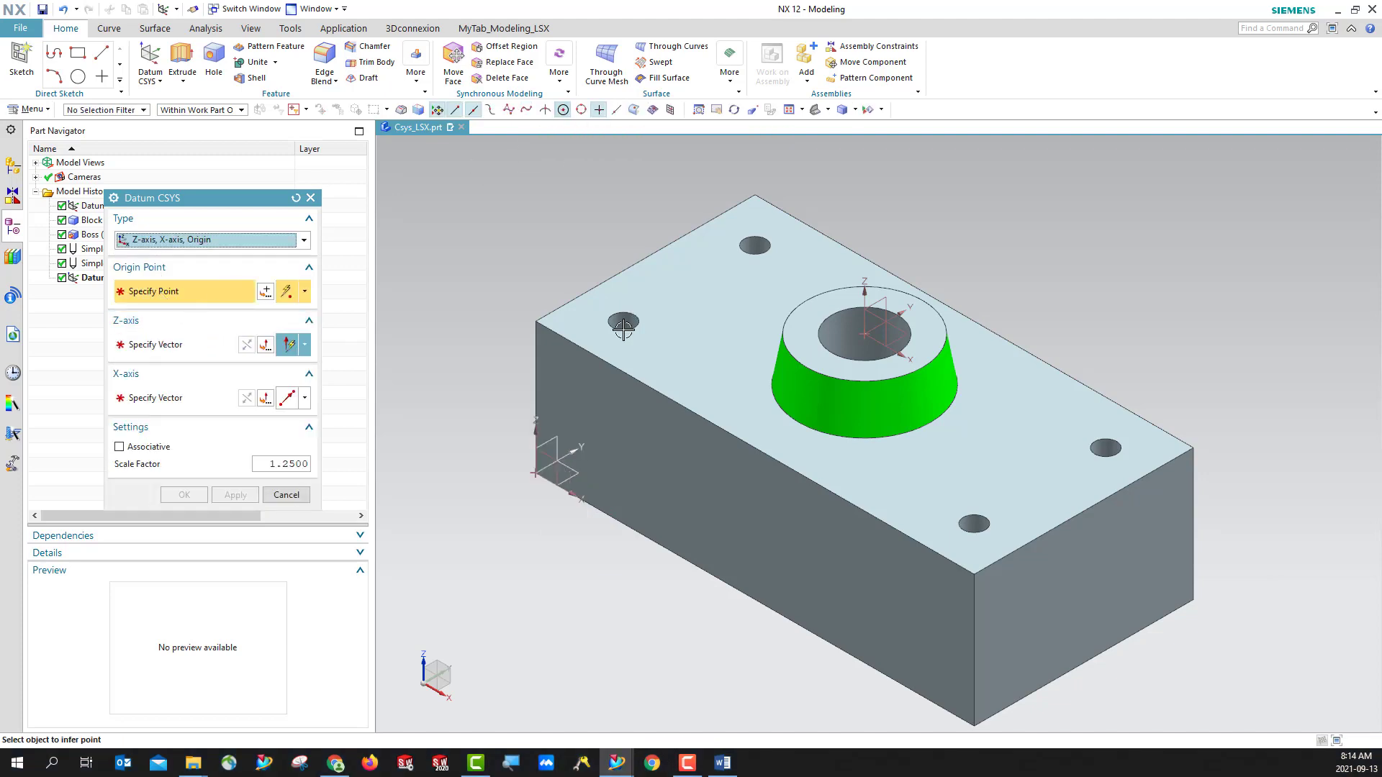
pyautogui.click(563, 110)
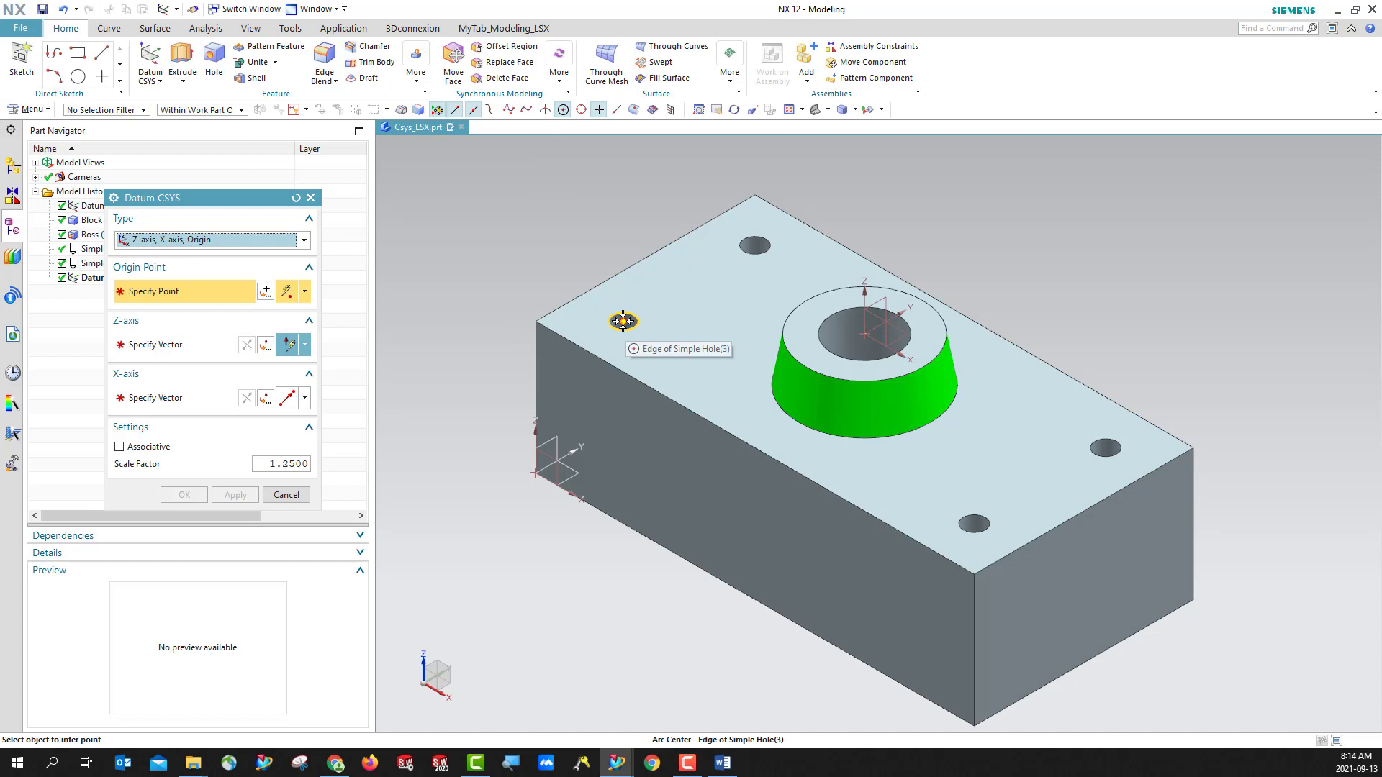
pyautogui.click(622, 321)
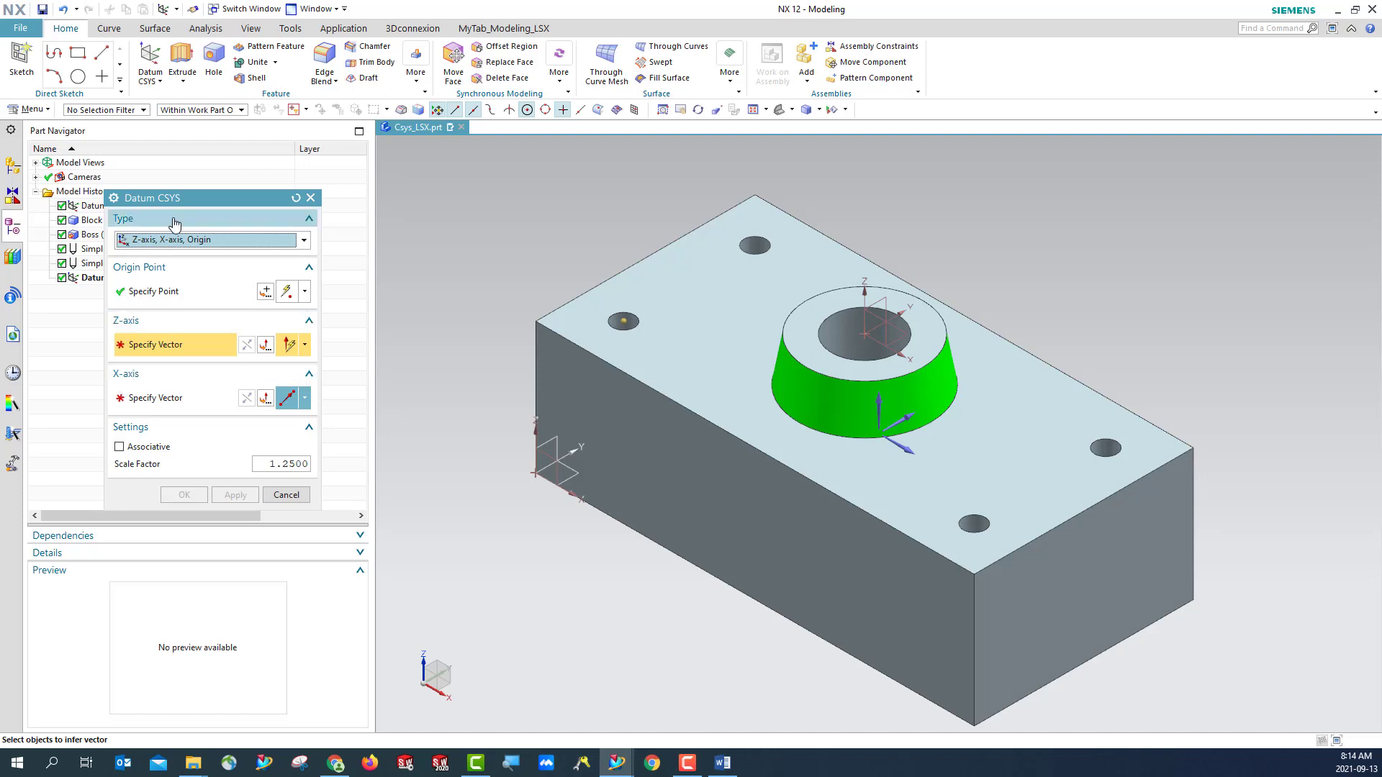
# - Specify the ZC direction as the new CSYS's Z-axis vector, trying Inferred Vector in between
pyautogui.moveTo(206, 205); pyautogui.dragTo(300, 304)
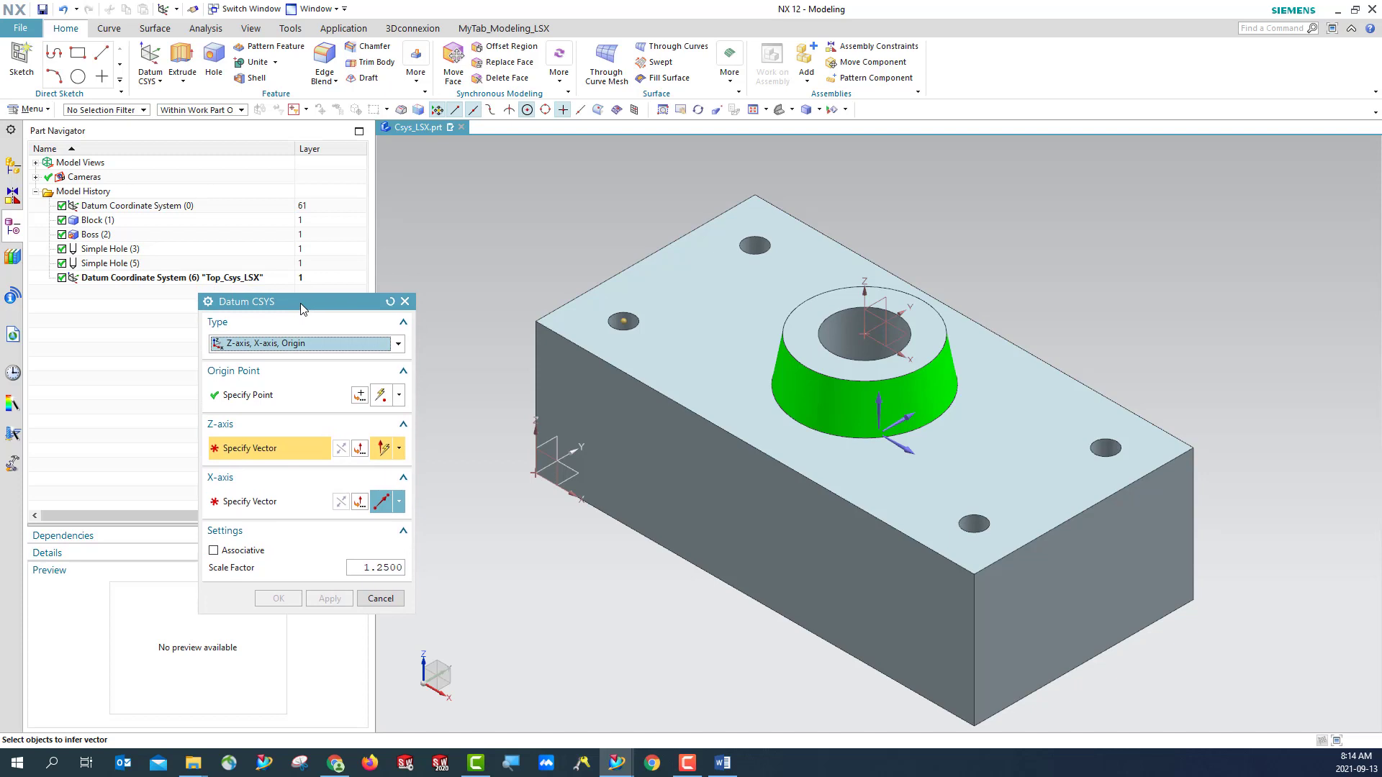
pyautogui.click(400, 451)
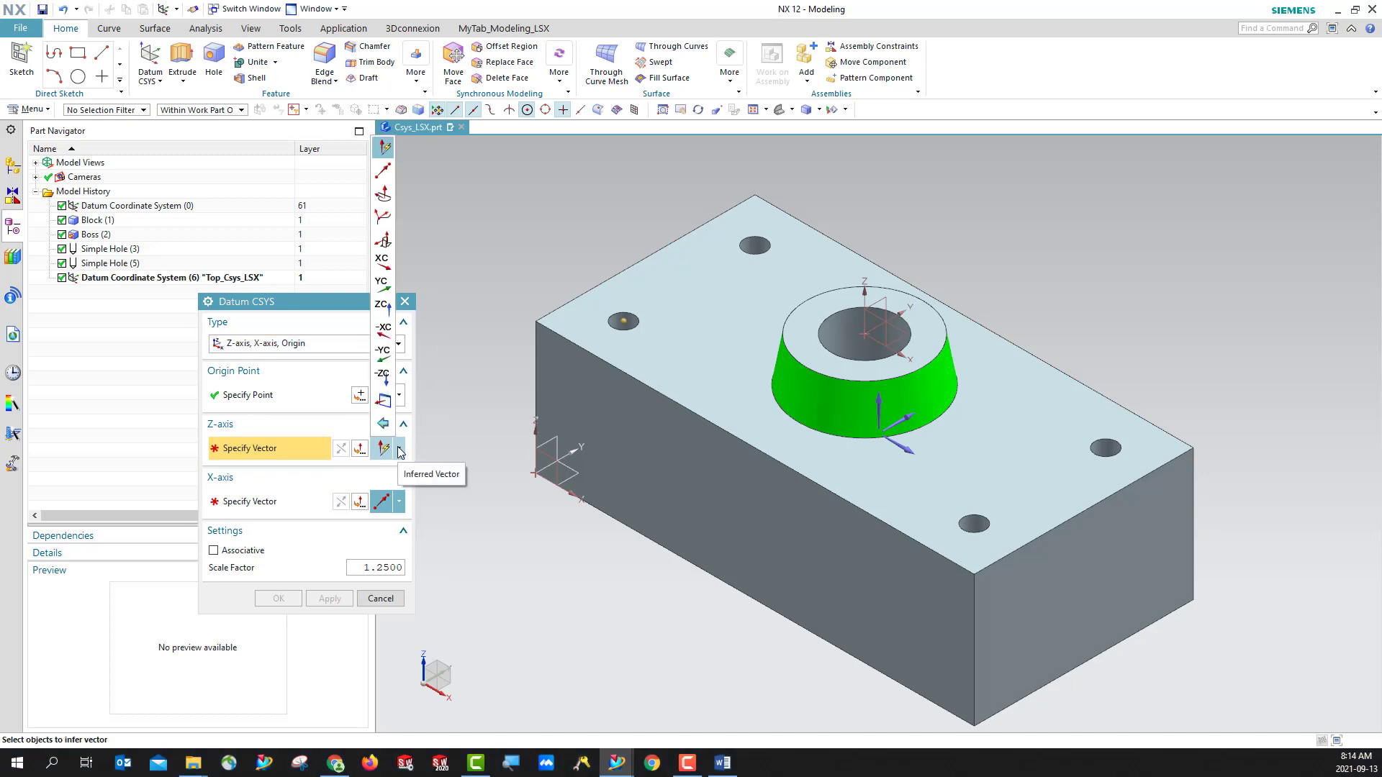
pyautogui.click(400, 451)
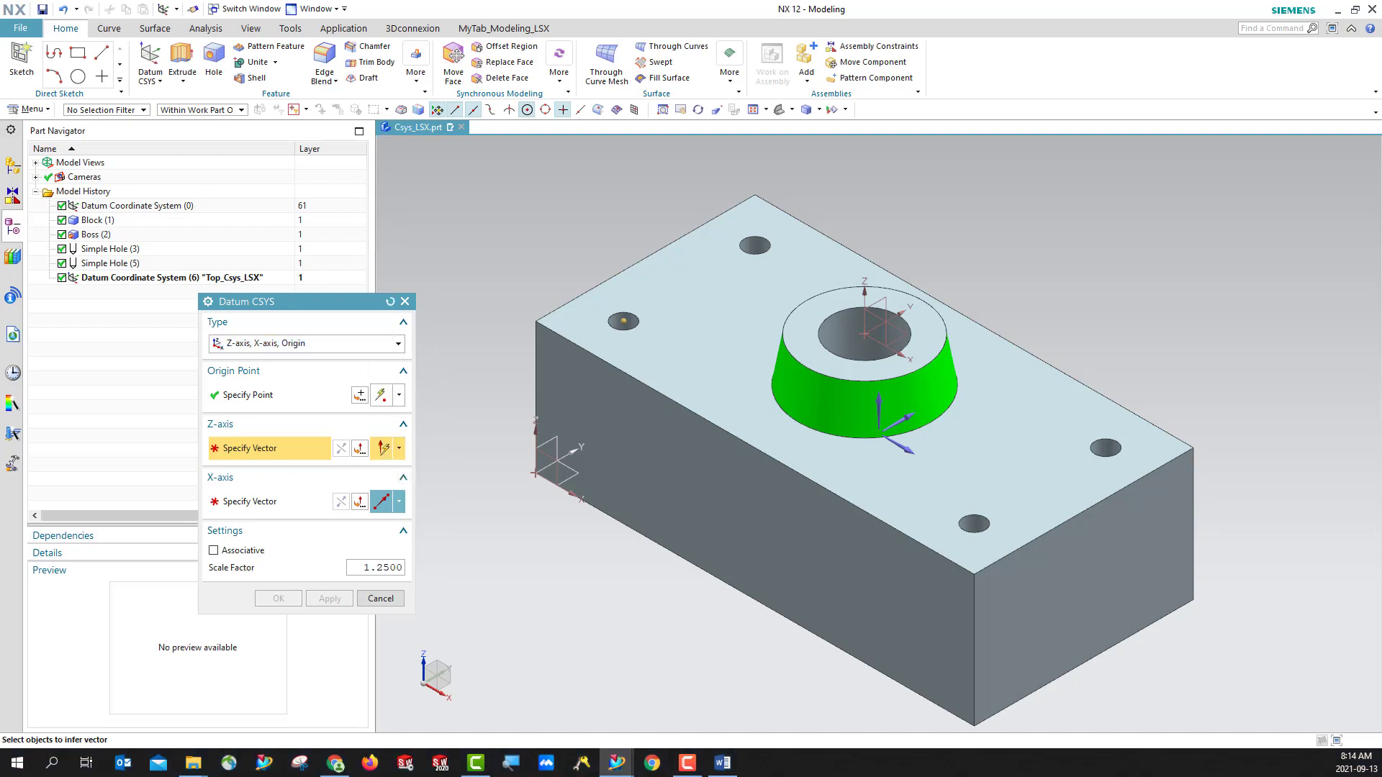
pyautogui.click(400, 451)
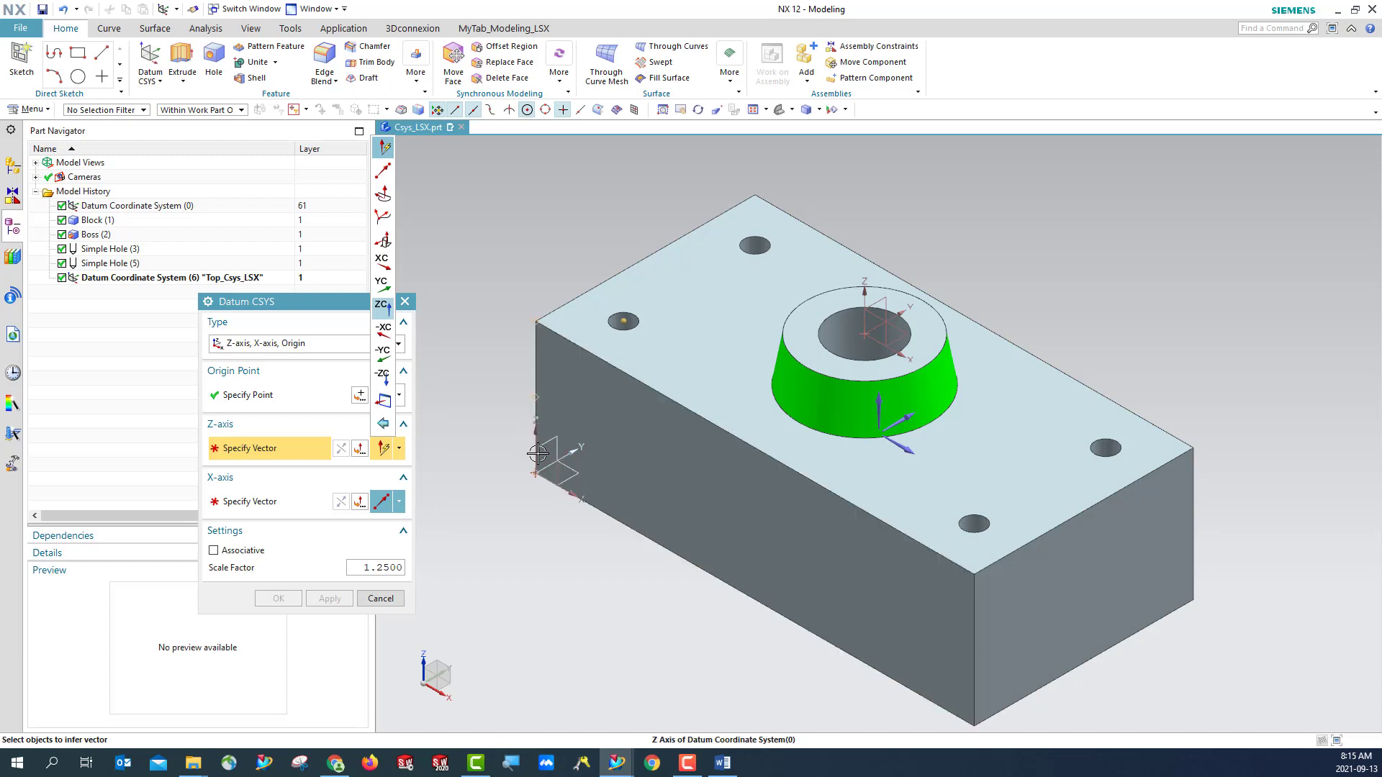
pyautogui.click(383, 307)
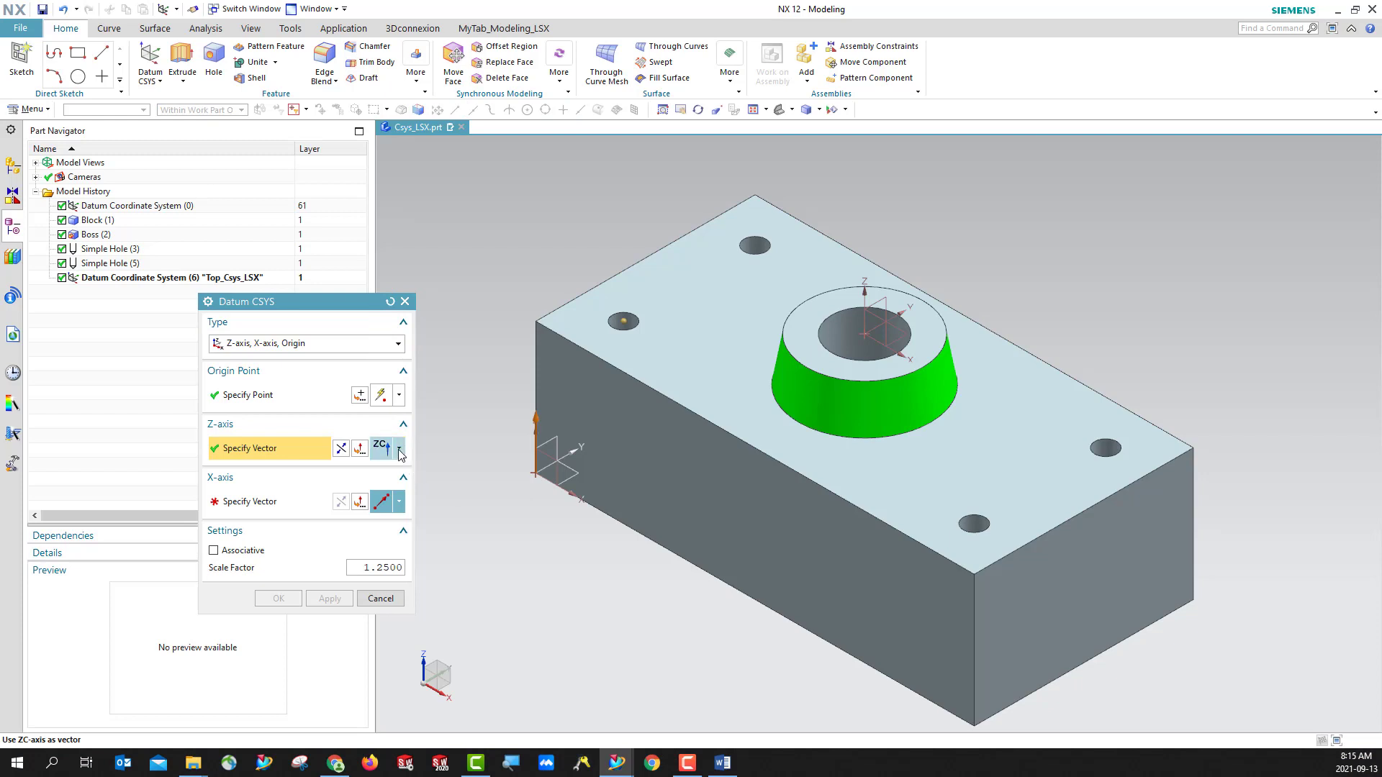
pyautogui.click(400, 451)
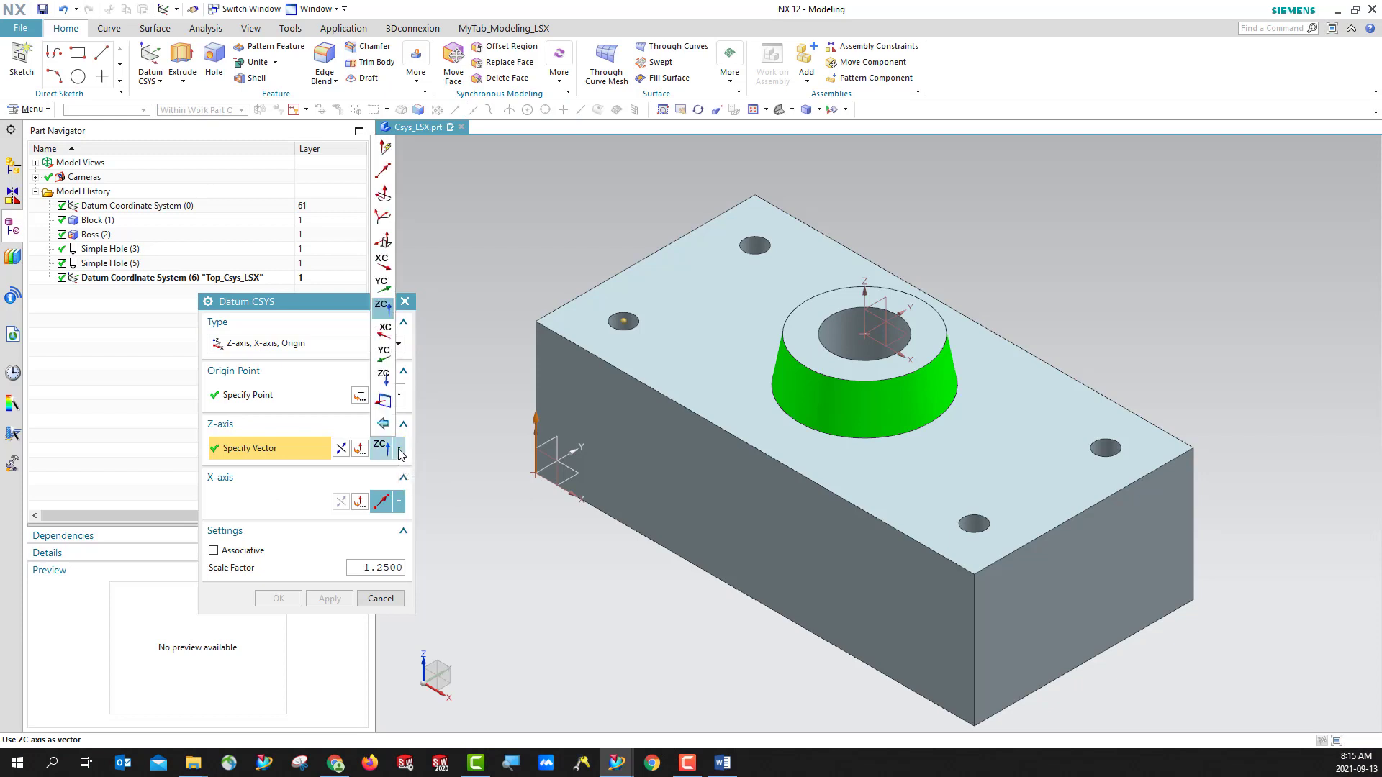
pyautogui.click(385, 151)
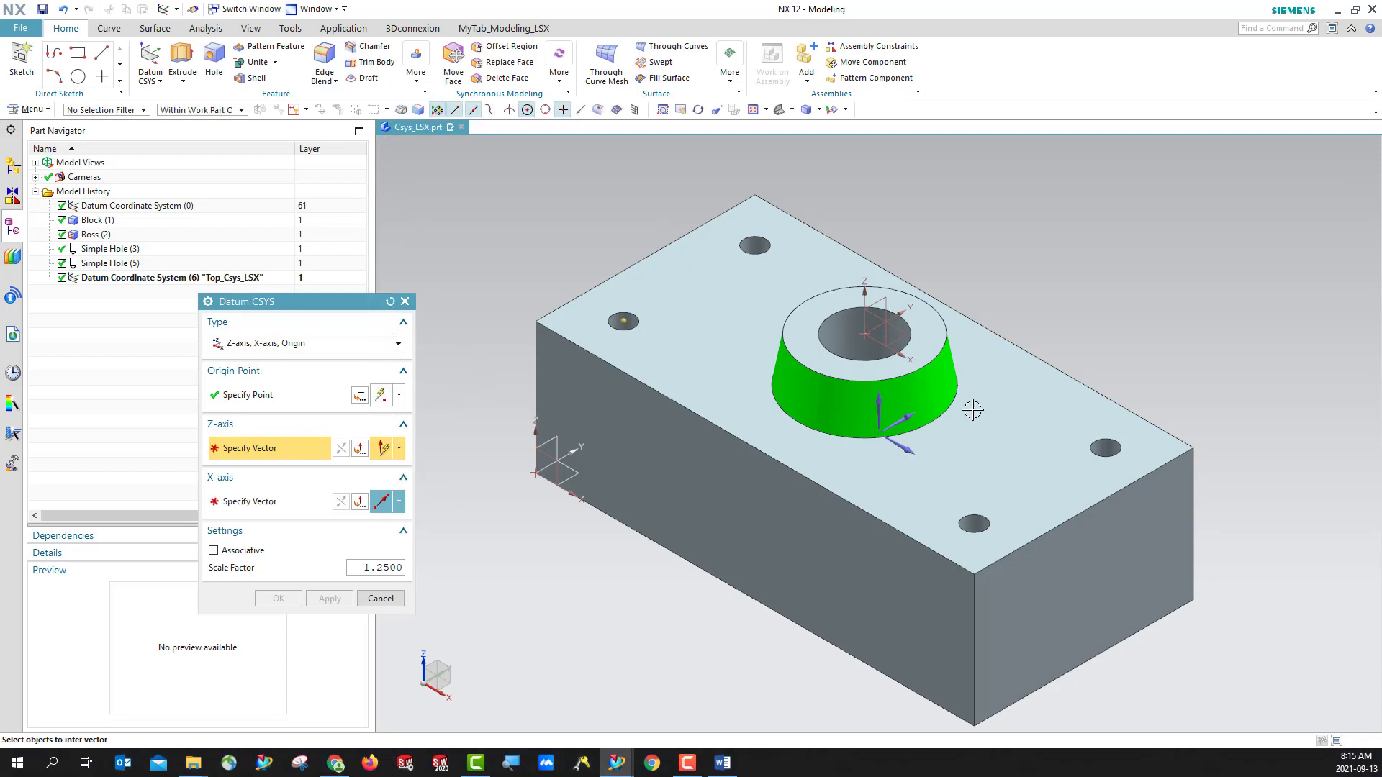
pyautogui.click(399, 450)
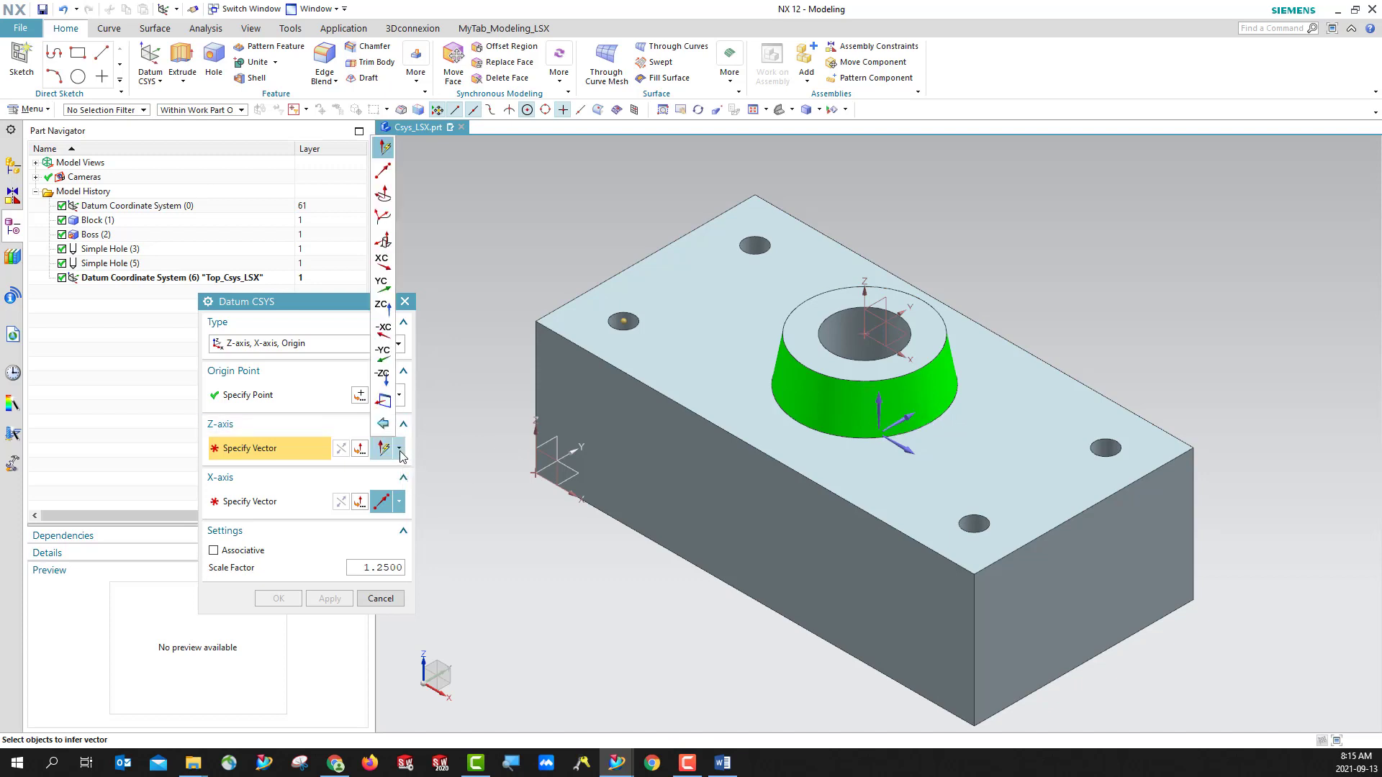
pyautogui.click(385, 308)
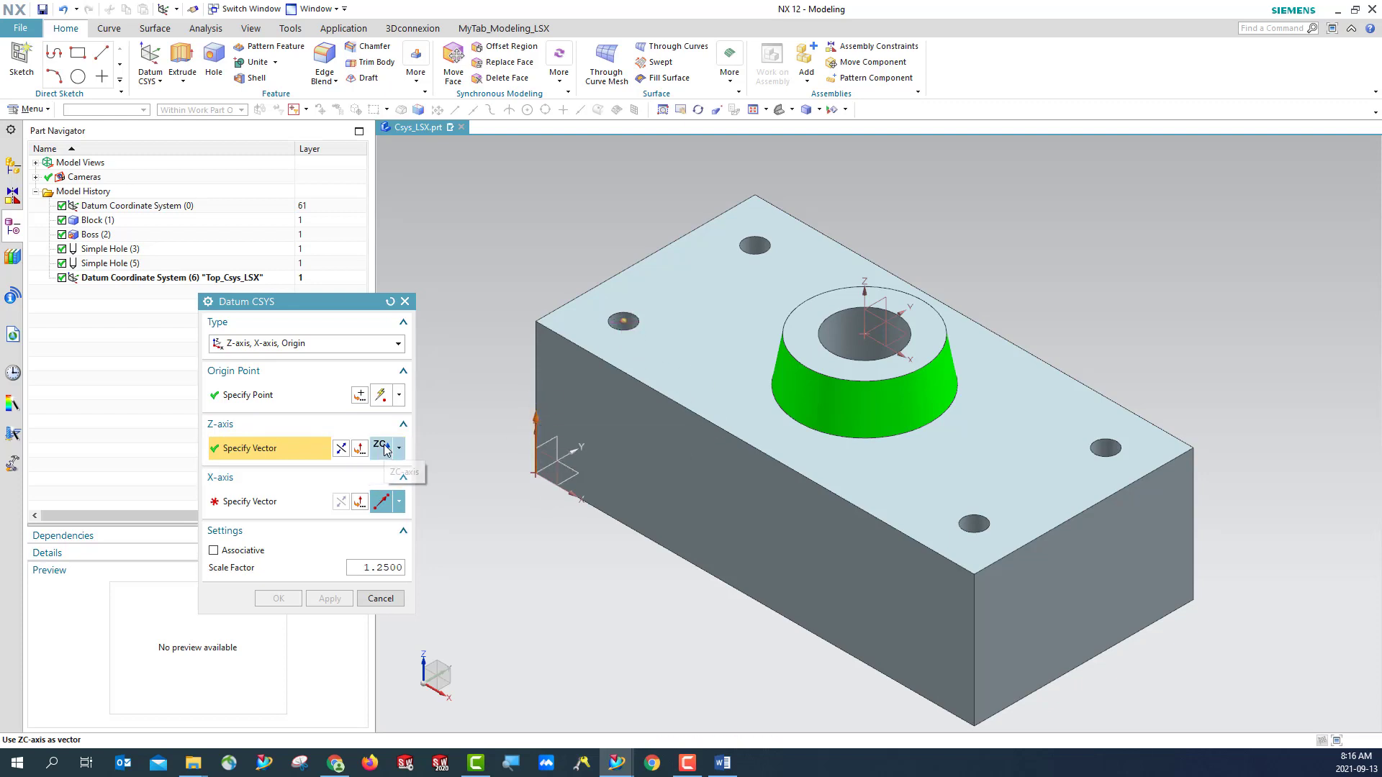
# - Define the X-axis vector by two points, from the origin hole's arc center to the arc center of the boss's base edge
pyautogui.click(239, 504)
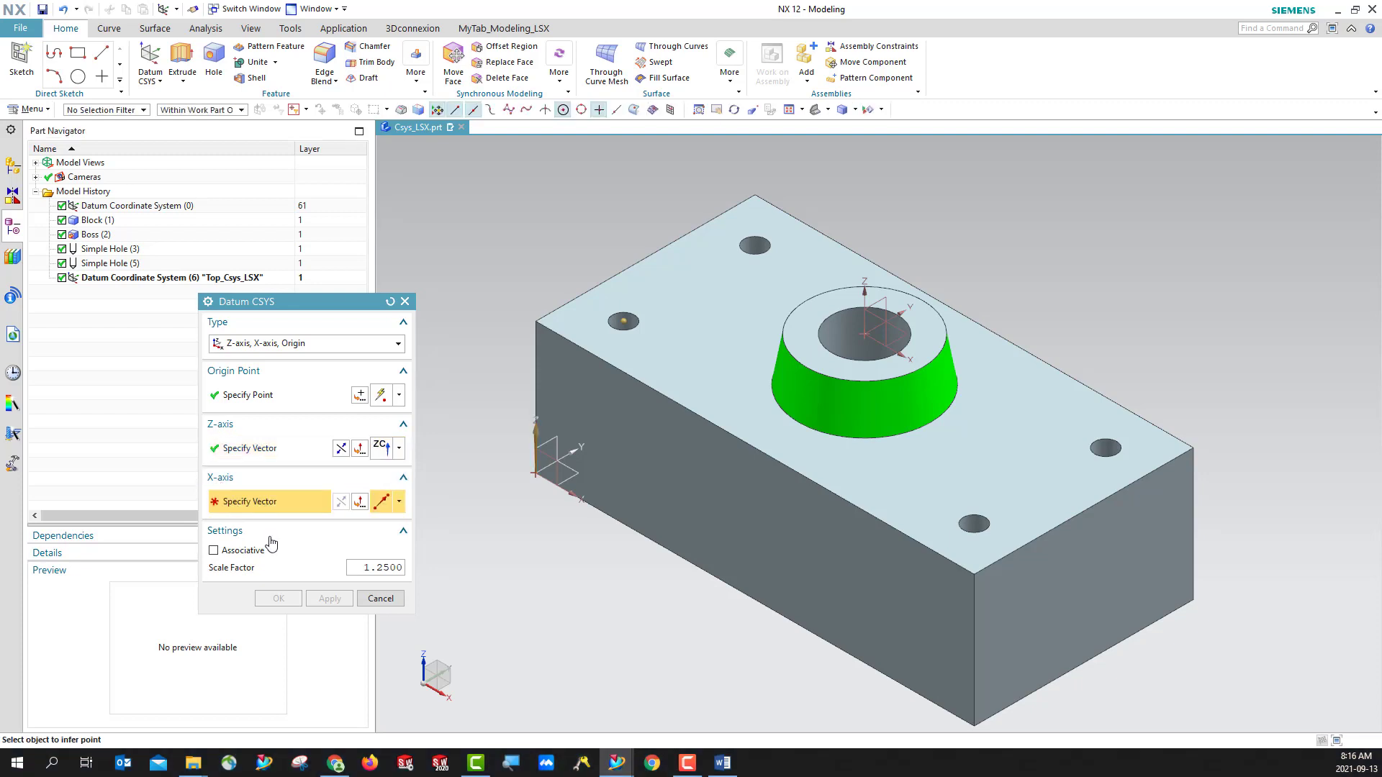
pyautogui.click(398, 503)
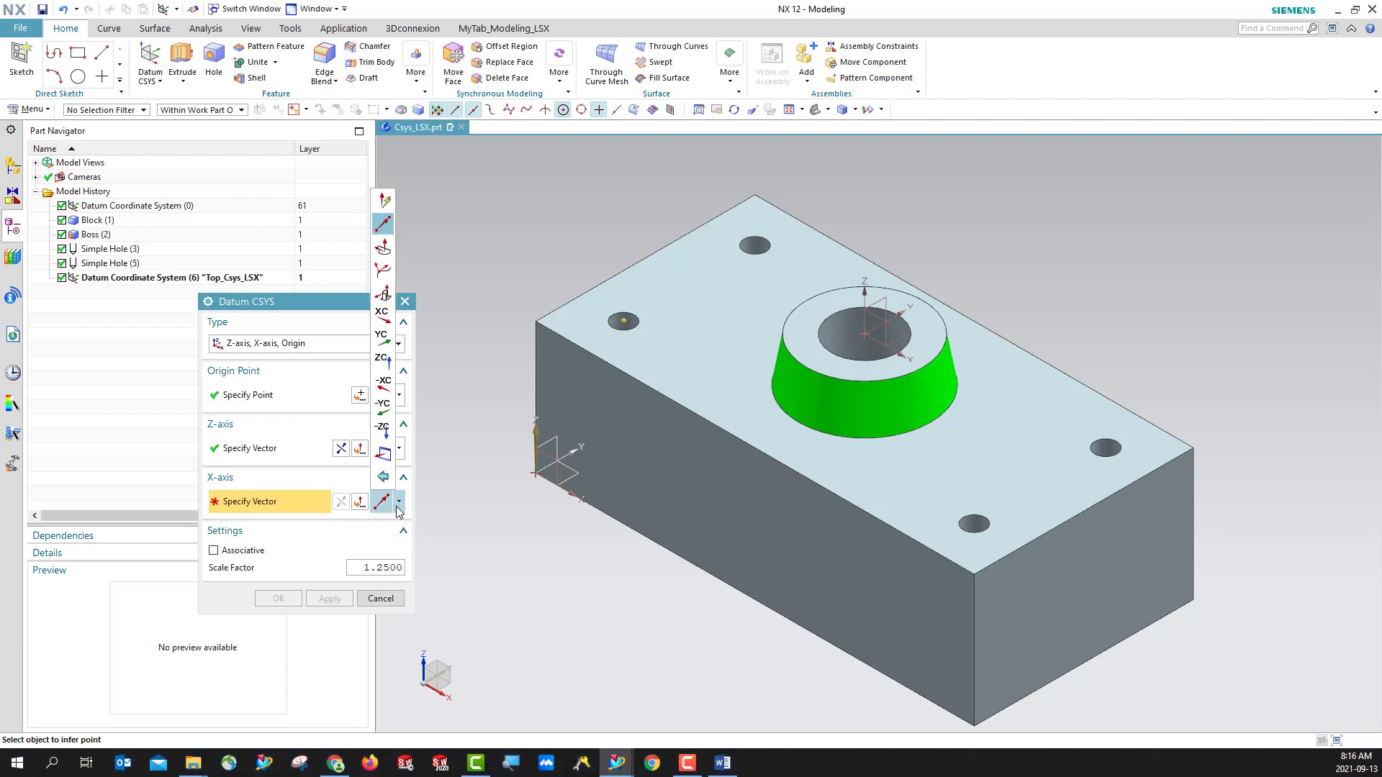
pyautogui.click(385, 201)
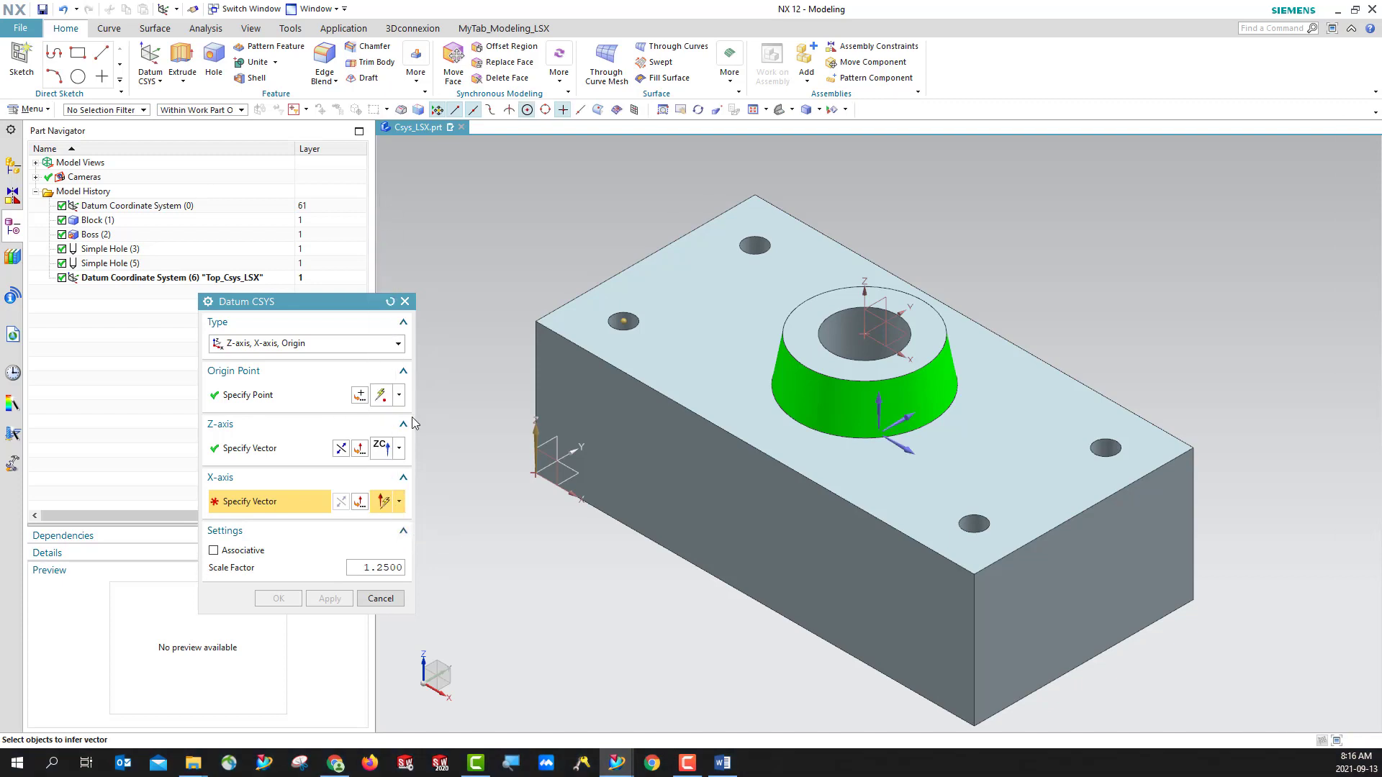
pyautogui.click(399, 503)
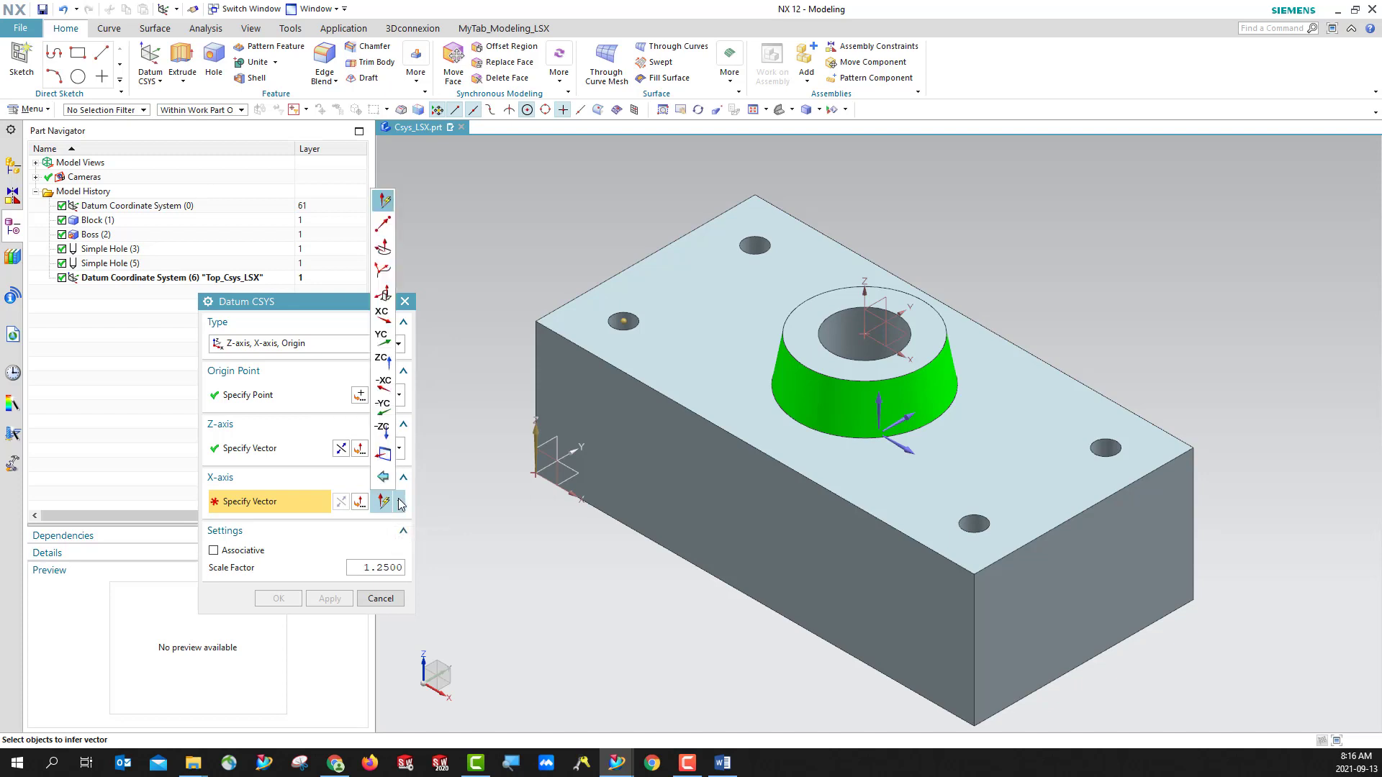
pyautogui.click(384, 225)
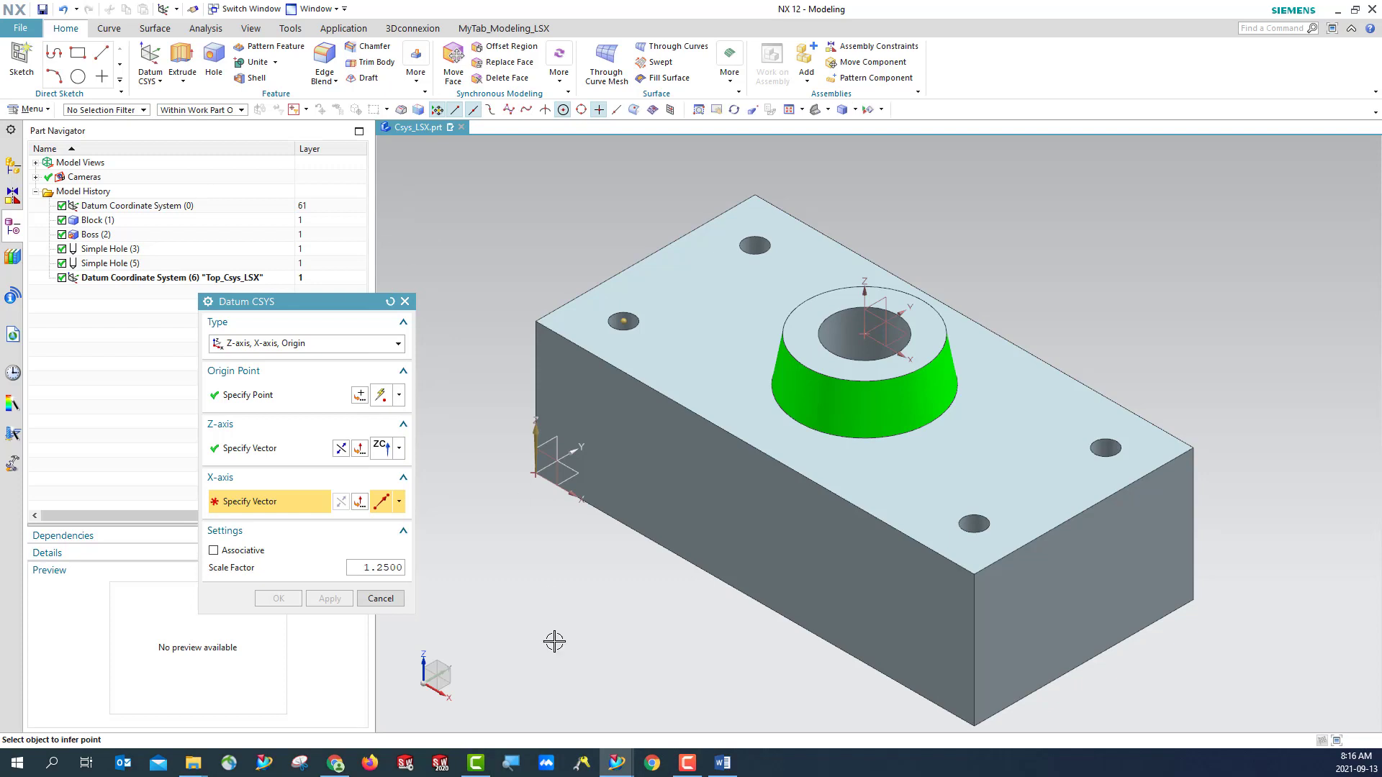
pyautogui.click(615, 332)
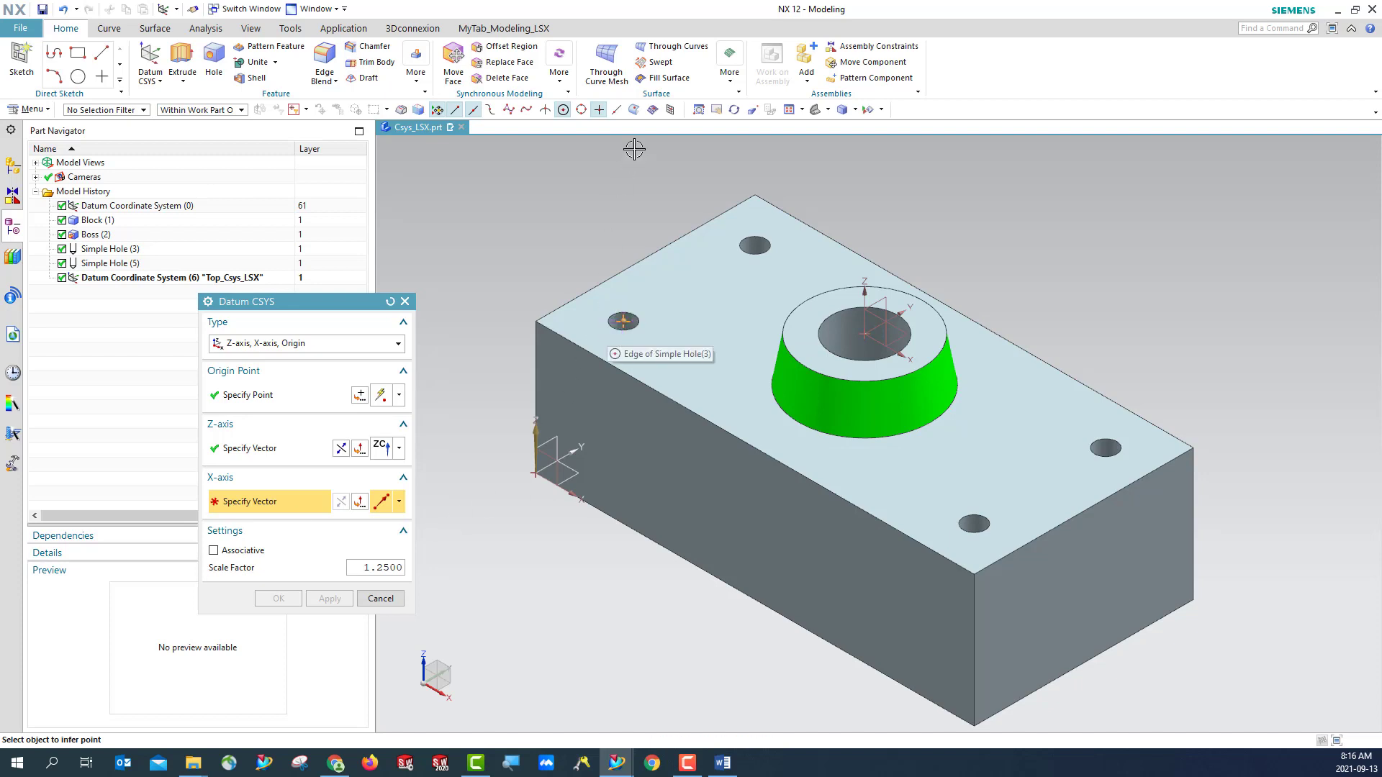
pyautogui.click(633, 330)
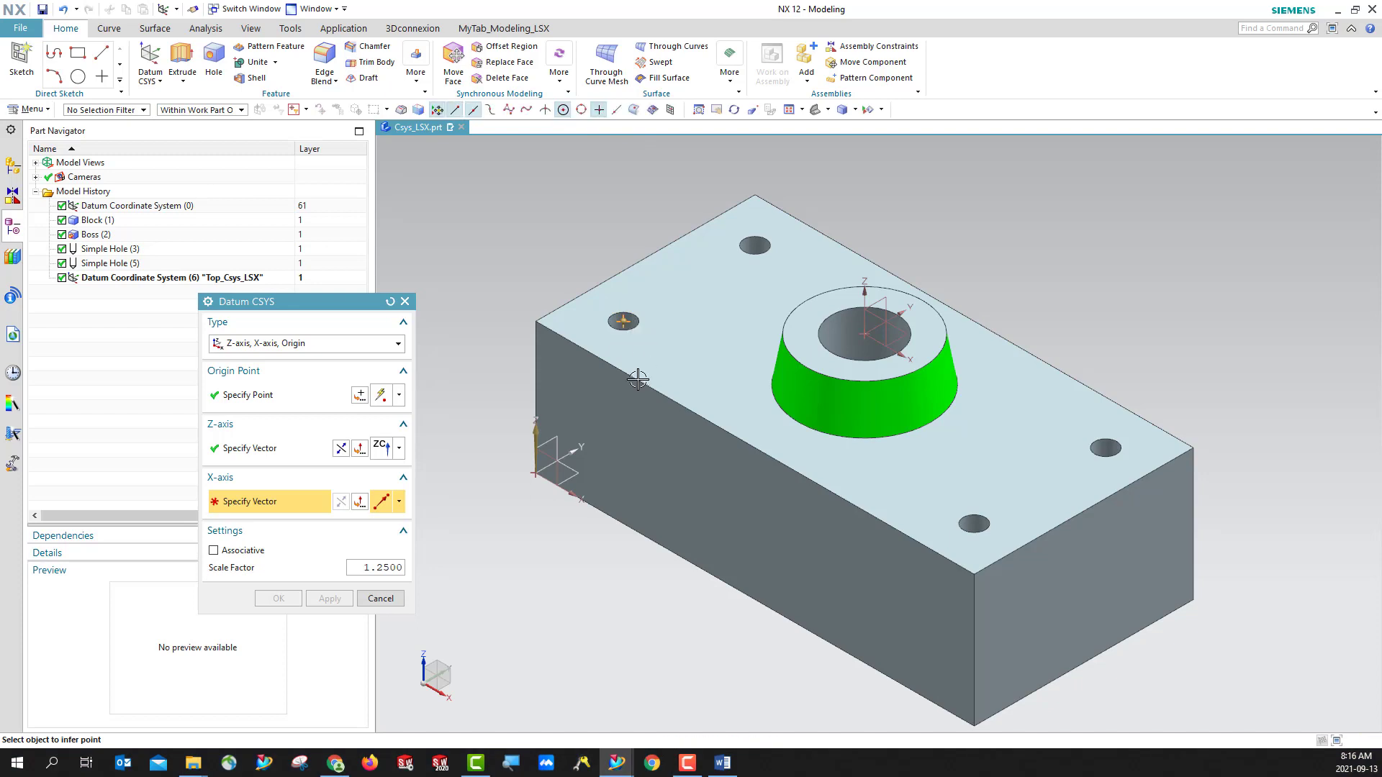
pyautogui.click(819, 433)
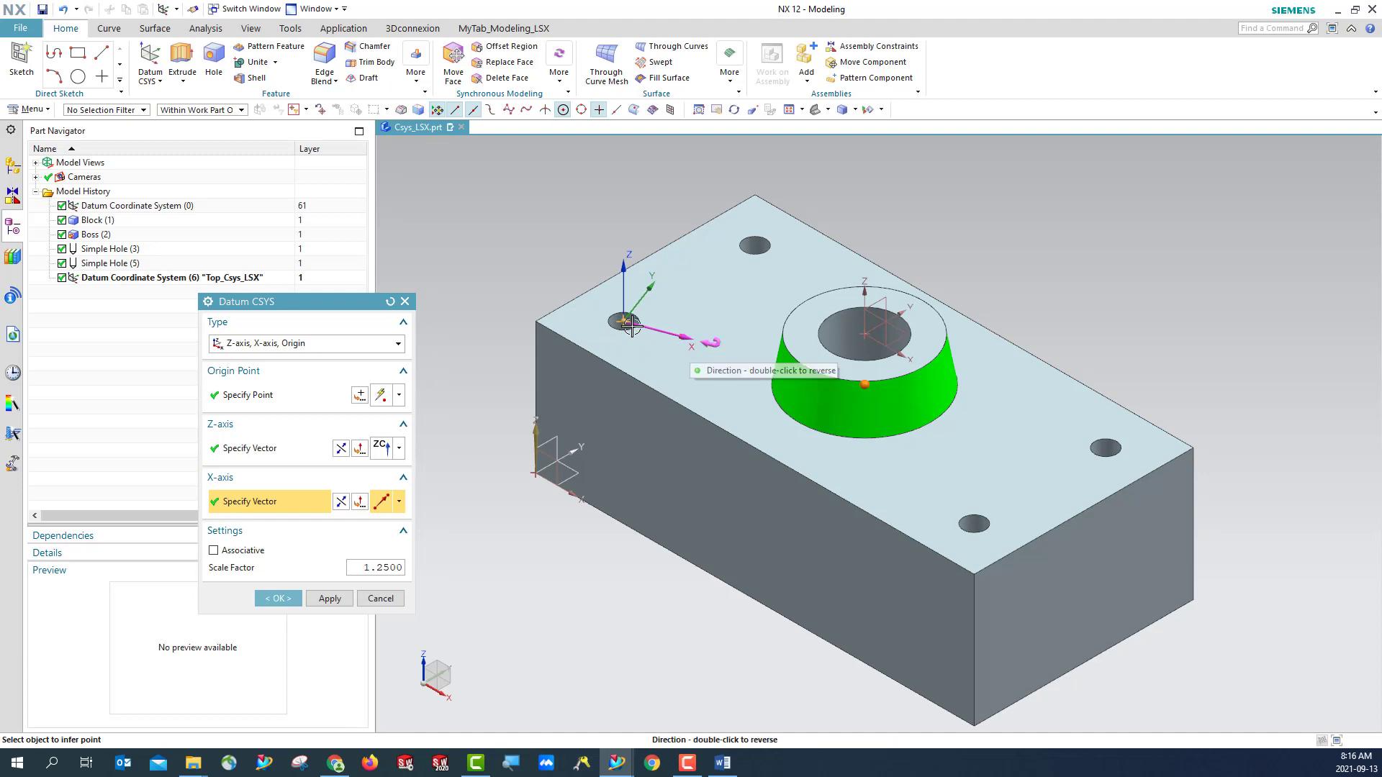
# - Check the new CSYS's axis directions in the top view, return to the isometric view and create the datum CSYS
pyautogui.click(828, 110)
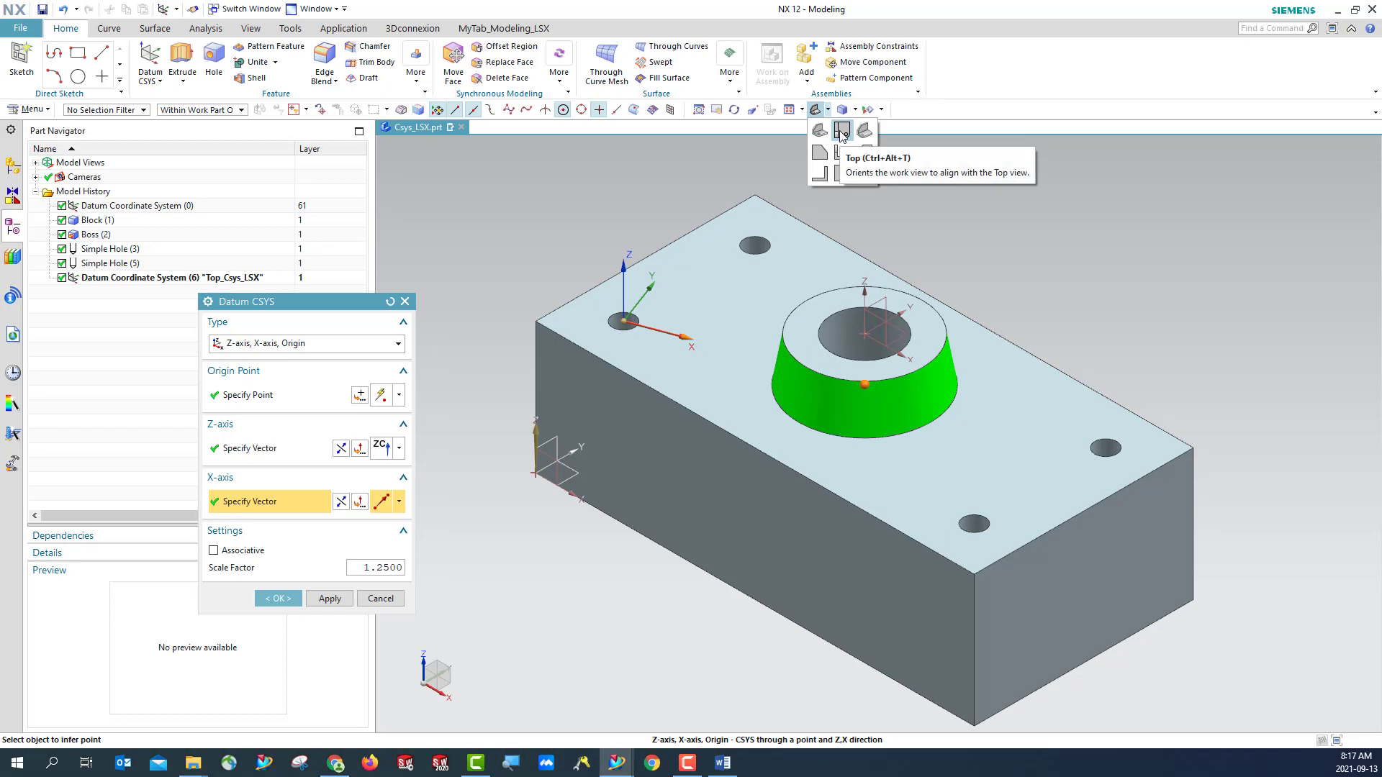
pyautogui.click(840, 131)
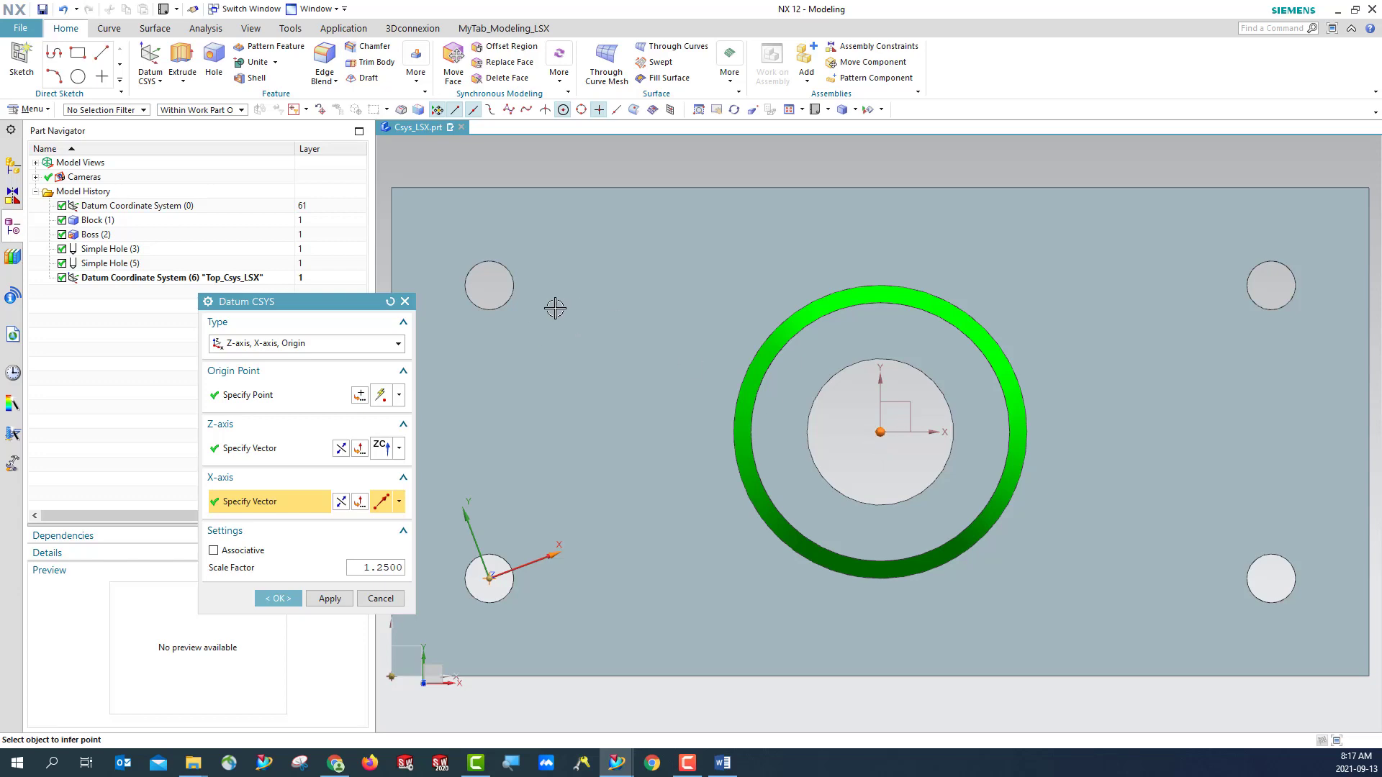
pyautogui.click(828, 109)
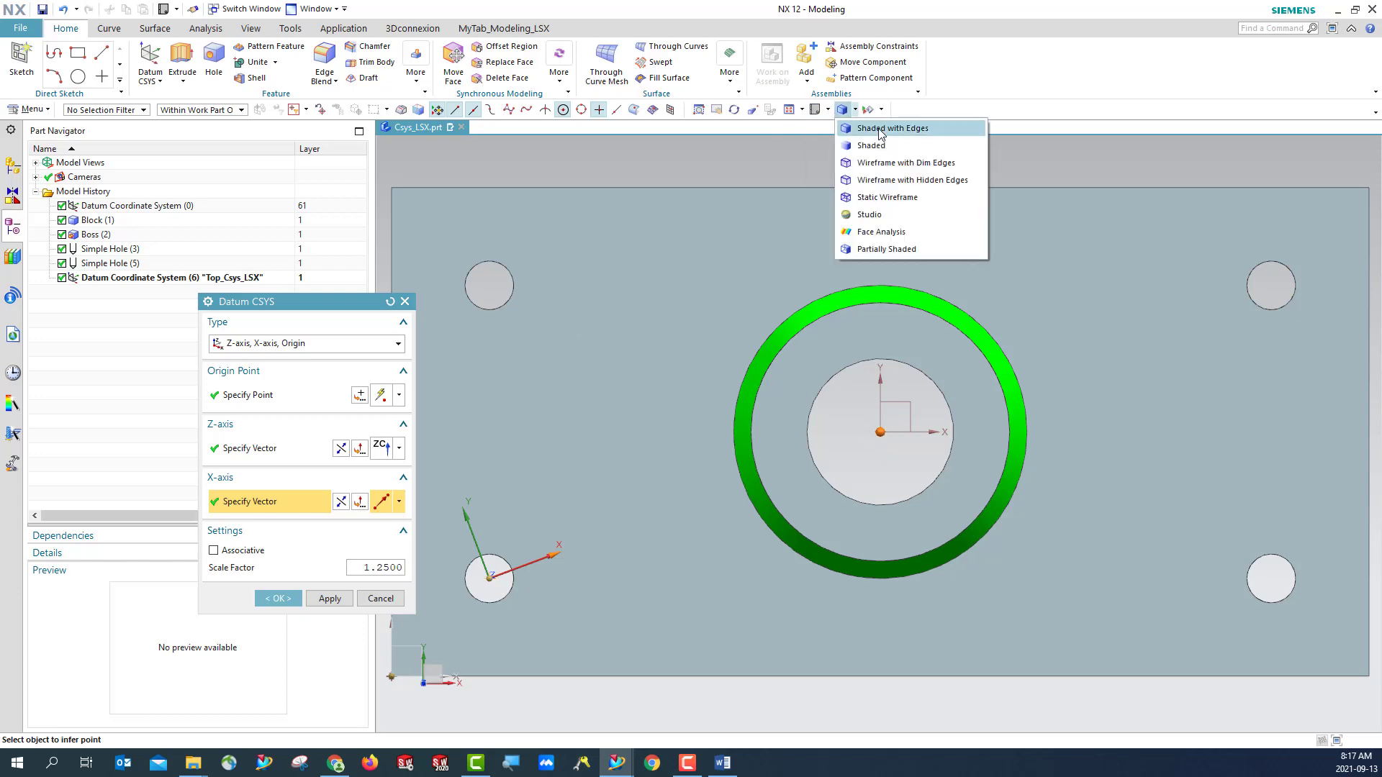
pyautogui.click(863, 131)
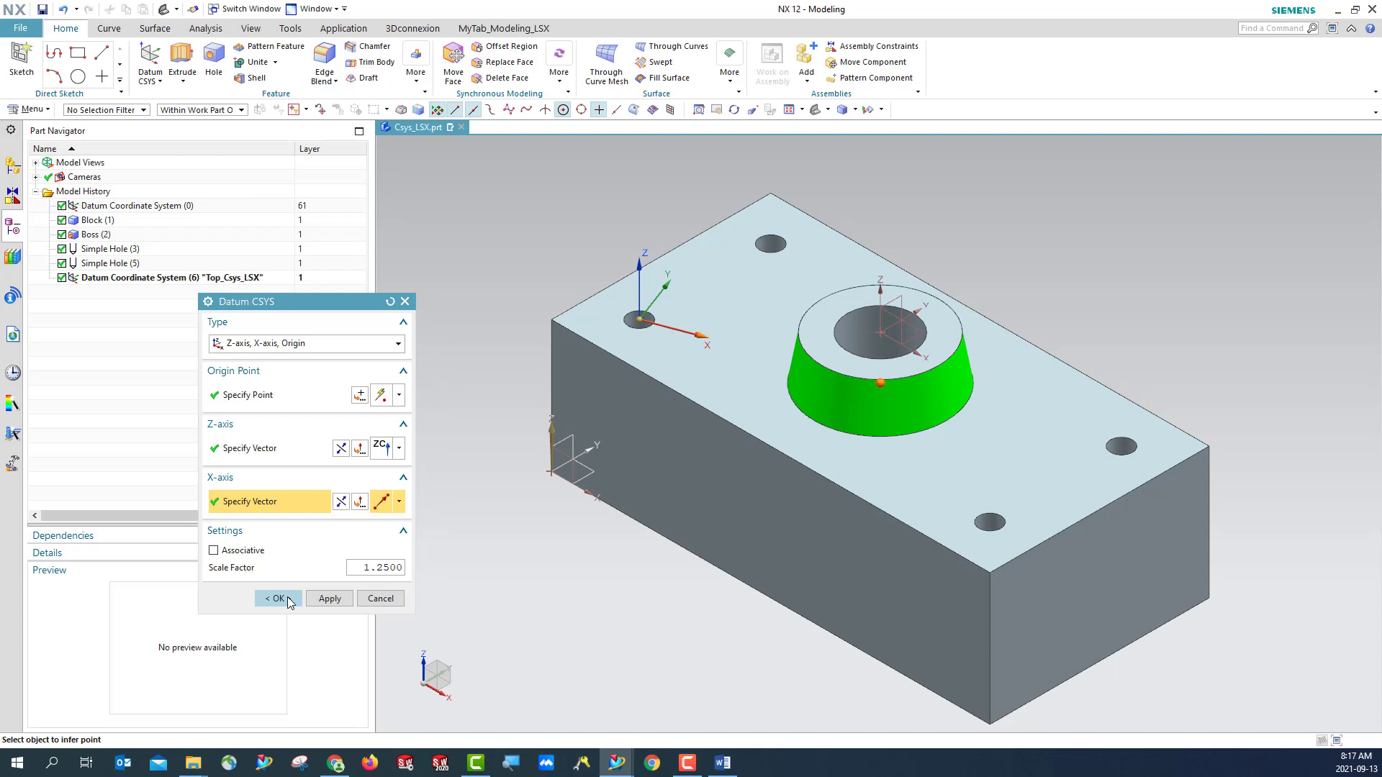
pyautogui.click(277, 598)
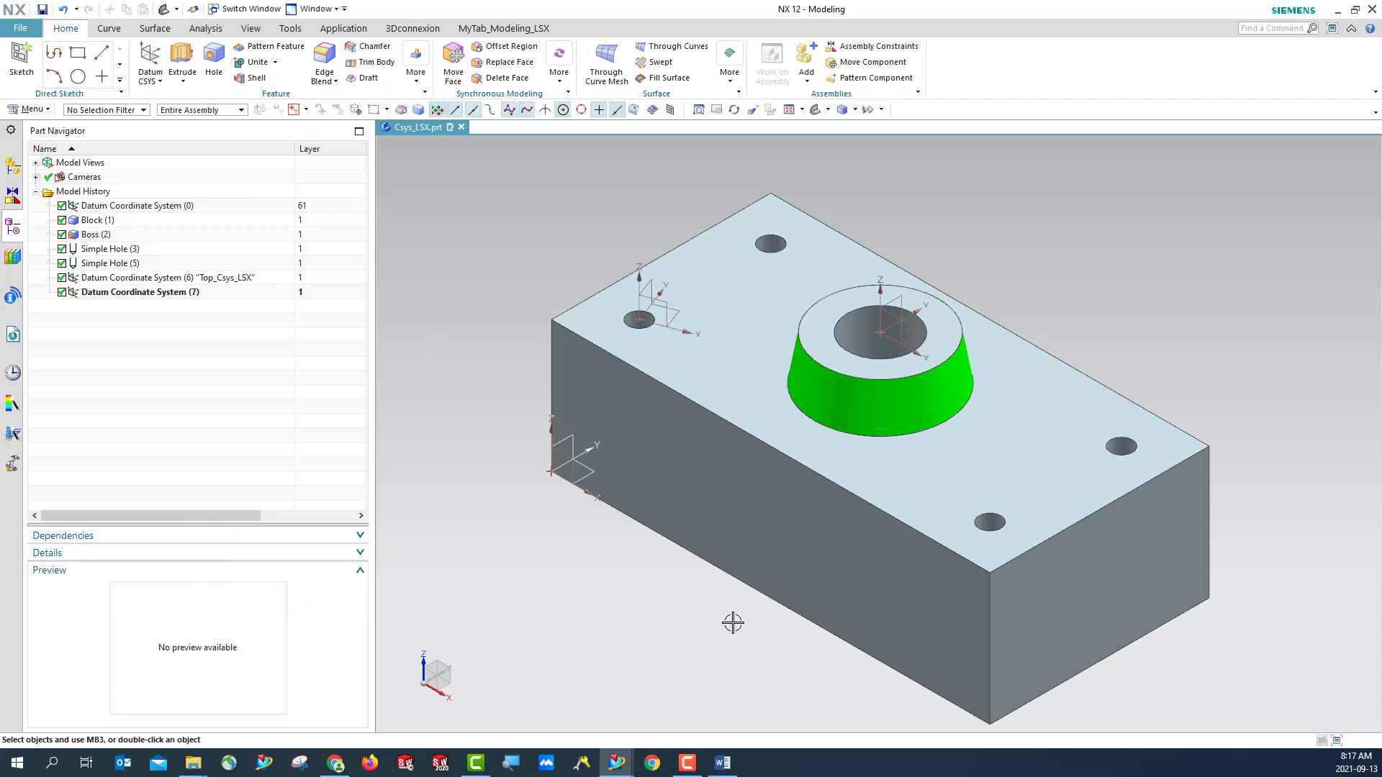
# - Rename the new datum coordinate system at the corner hole as Vector_Csys_LSX and save the part
pyautogui.click(638, 309)
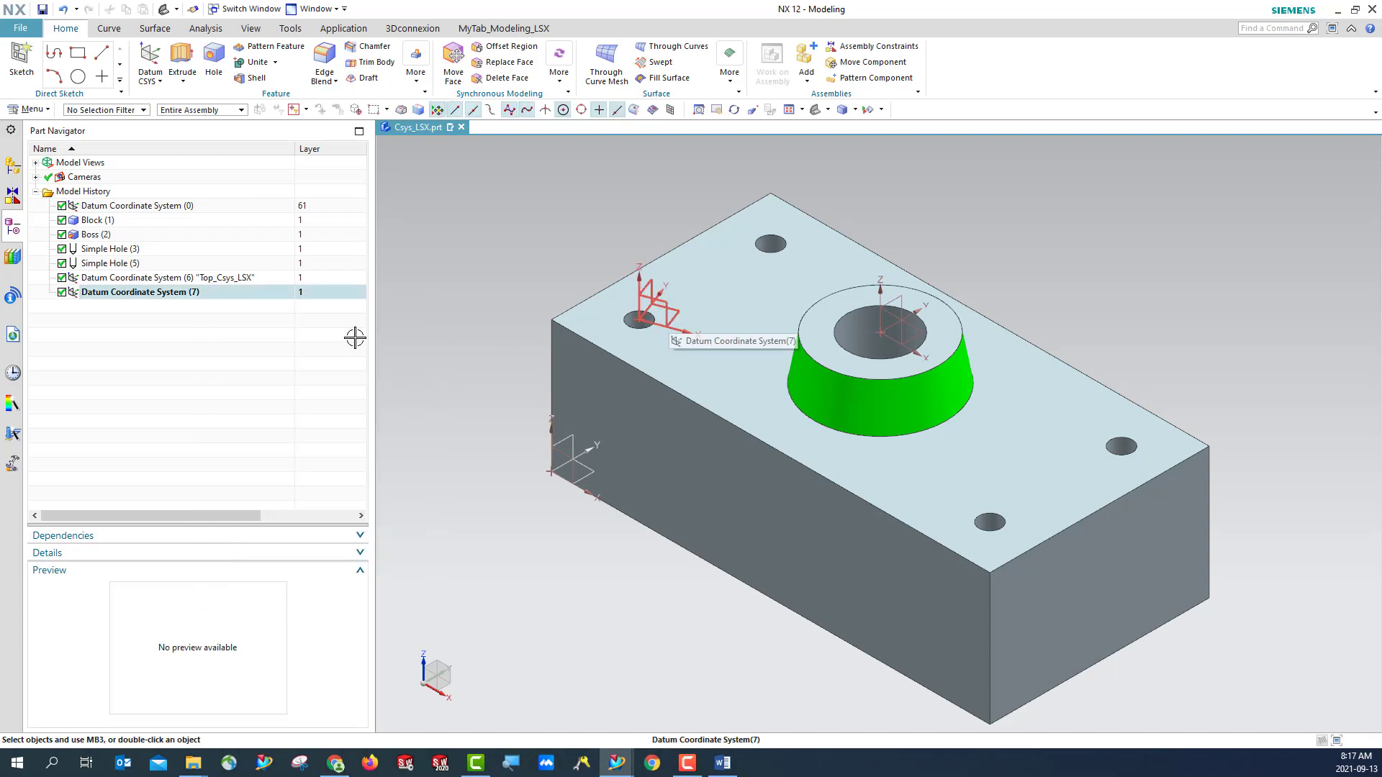
pyautogui.rightClick(170, 298)
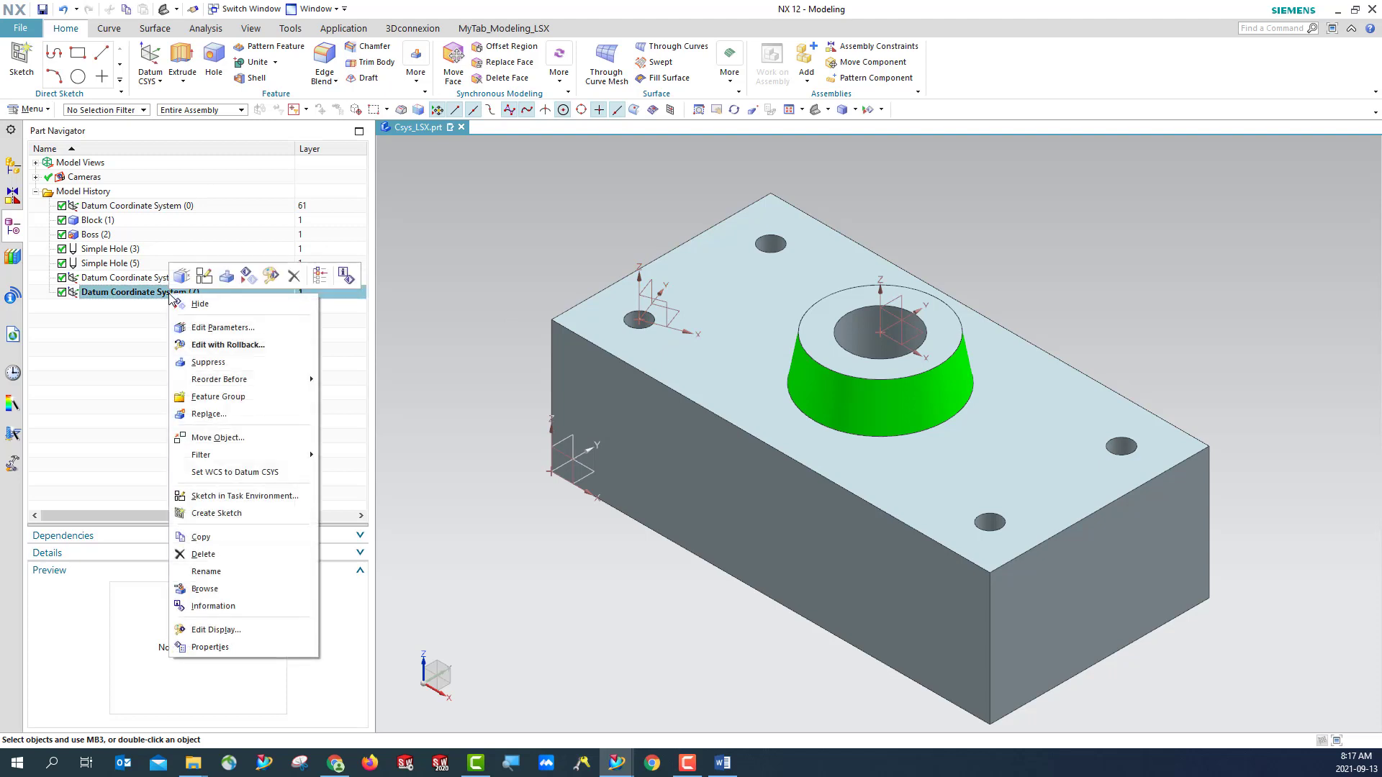
pyautogui.click(216, 571)
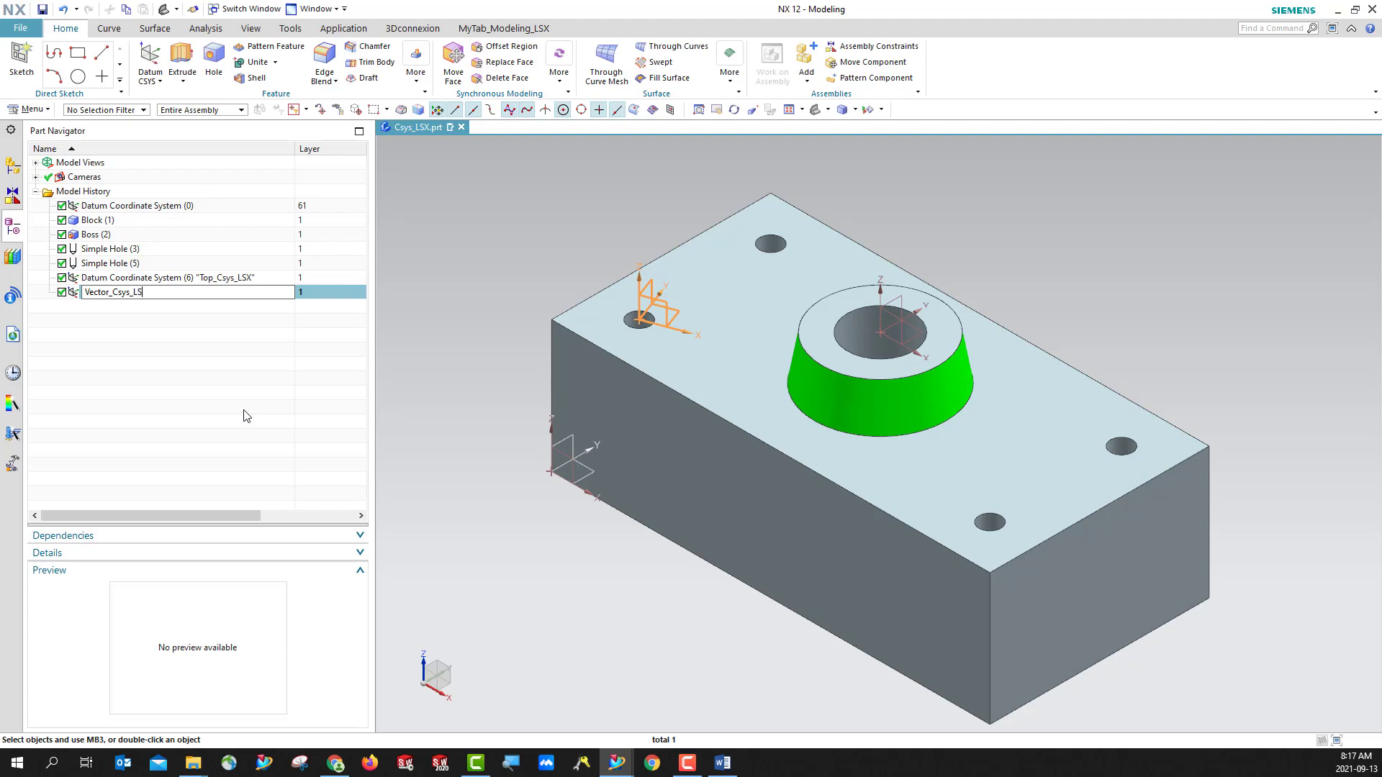
pyautogui.press('Return')
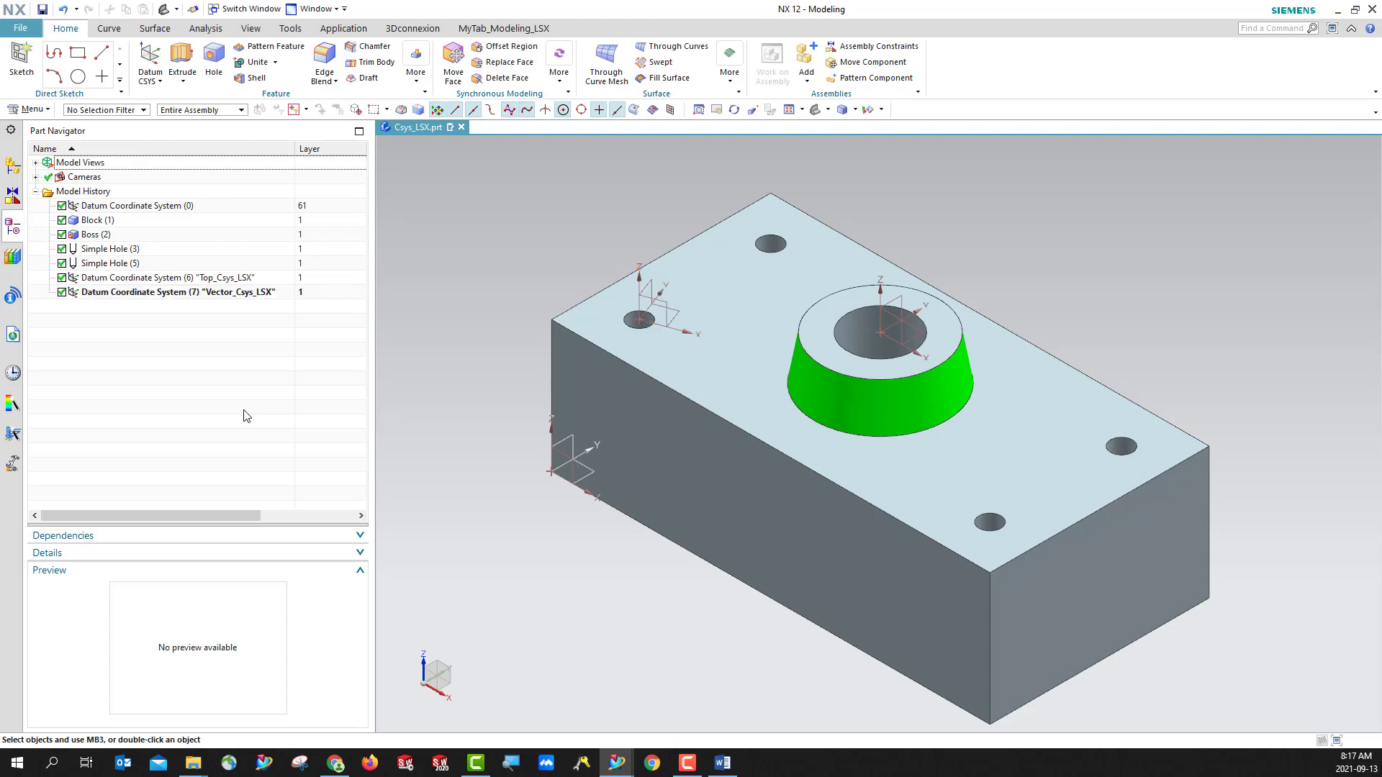
pyautogui.click(42, 9)
# - Change the display color of the Vector_Csys_LSX datum coordinate system to Blue and save the part
pyautogui.click(668, 311)
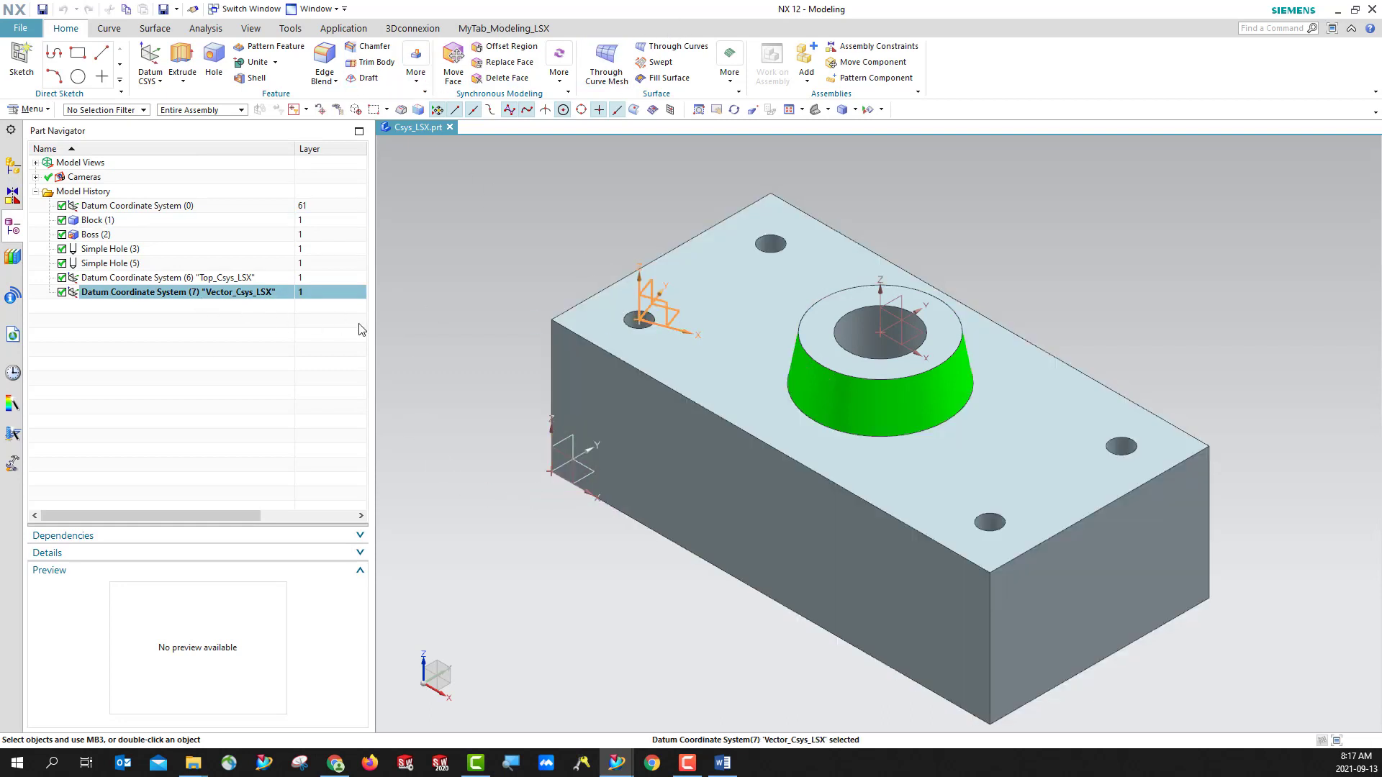
pyautogui.click(251, 28)
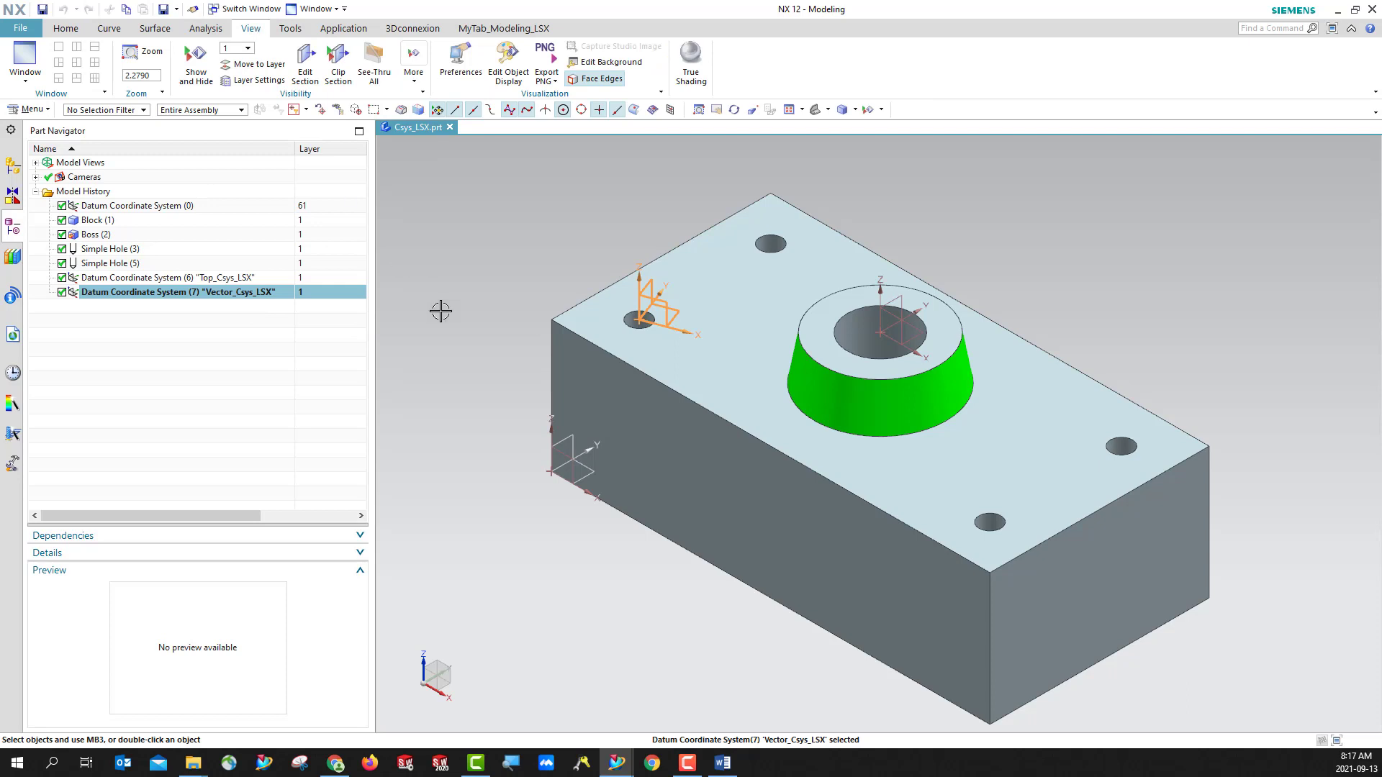
pyautogui.press('Escape')
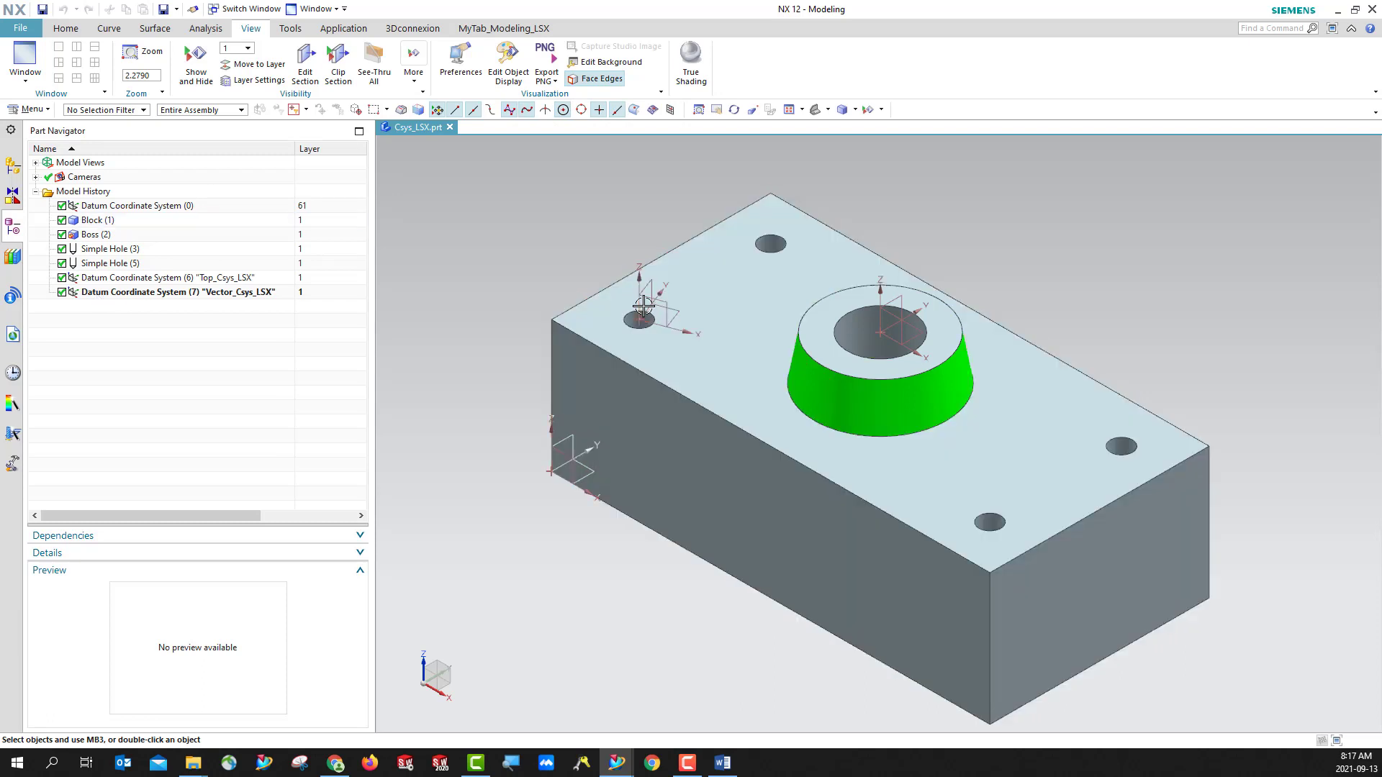
pyautogui.click(90, 294)
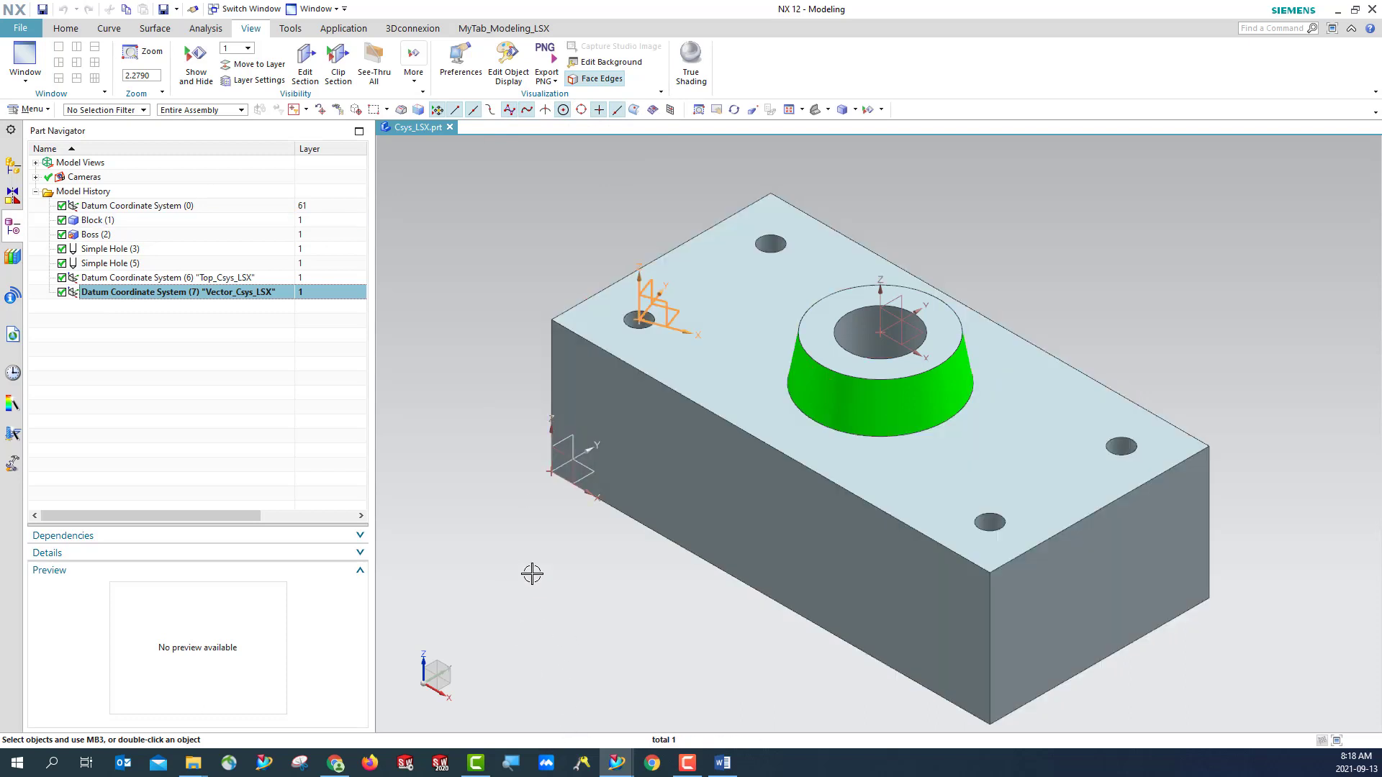
pyautogui.click(509, 84)
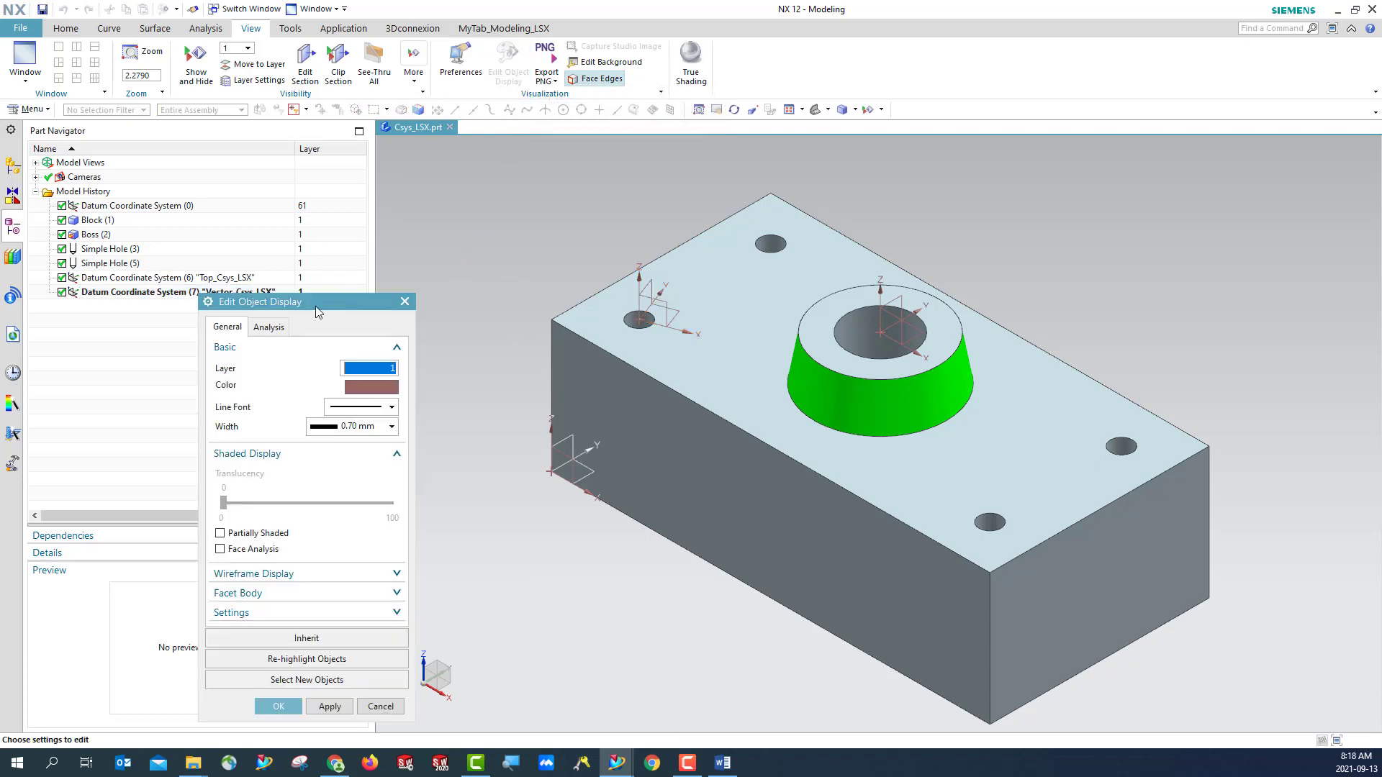
pyautogui.moveTo(315, 305); pyautogui.dragTo(438, 188)
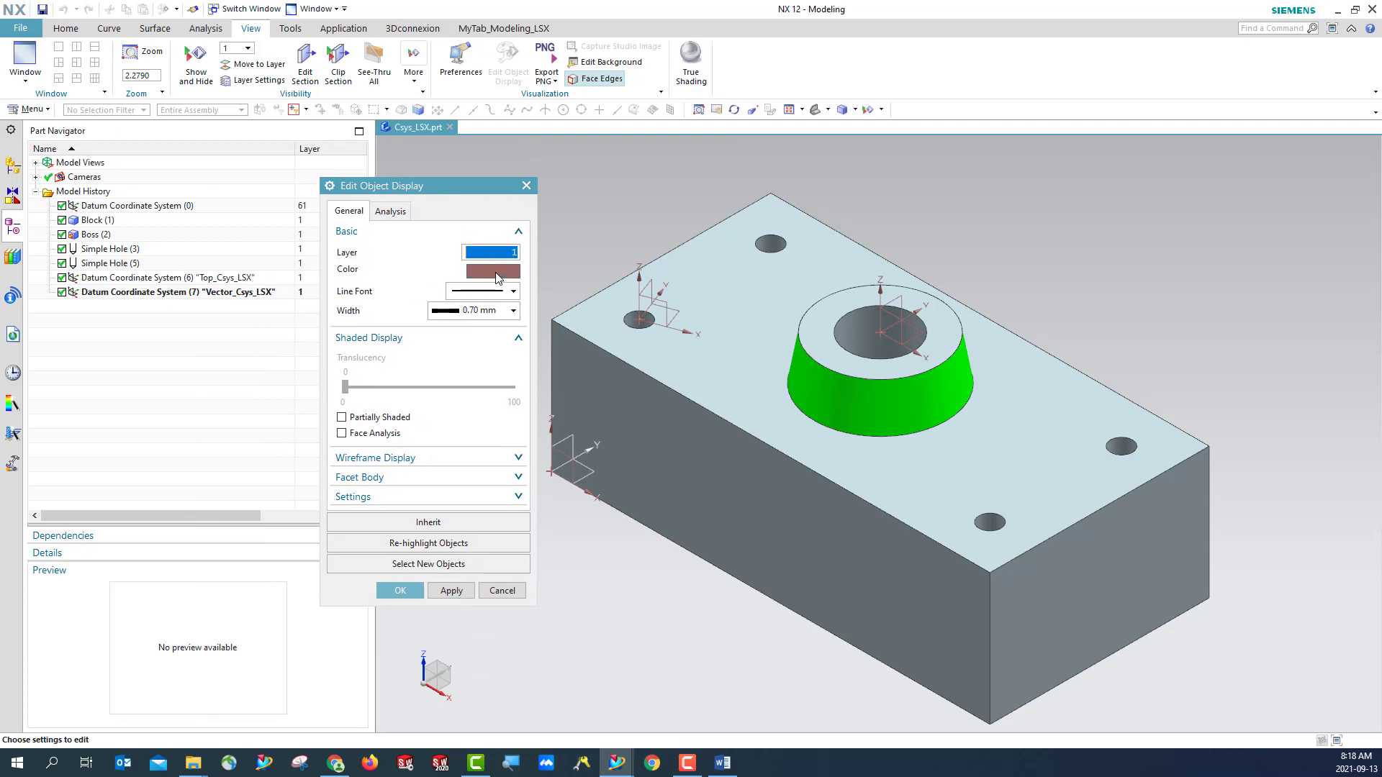
pyautogui.click(495, 272)
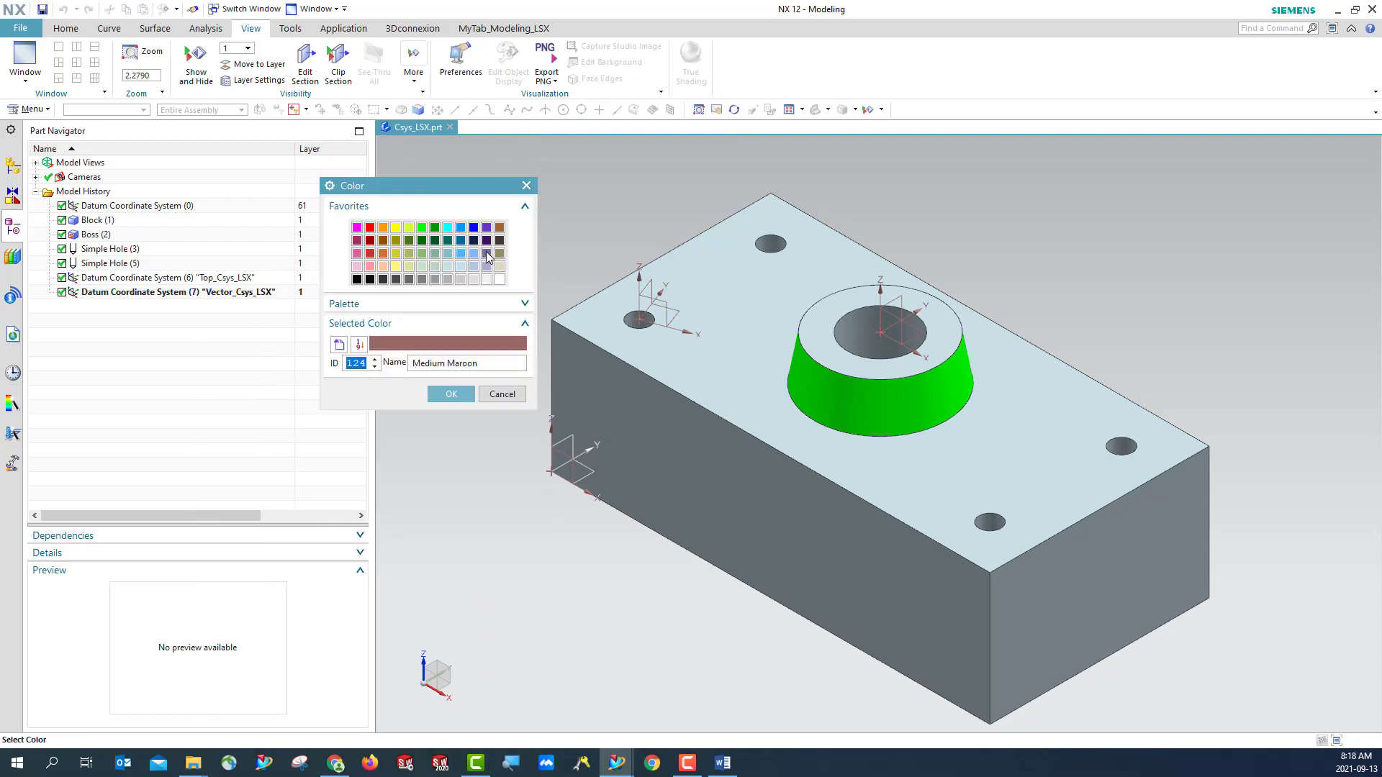
pyautogui.click(475, 228)
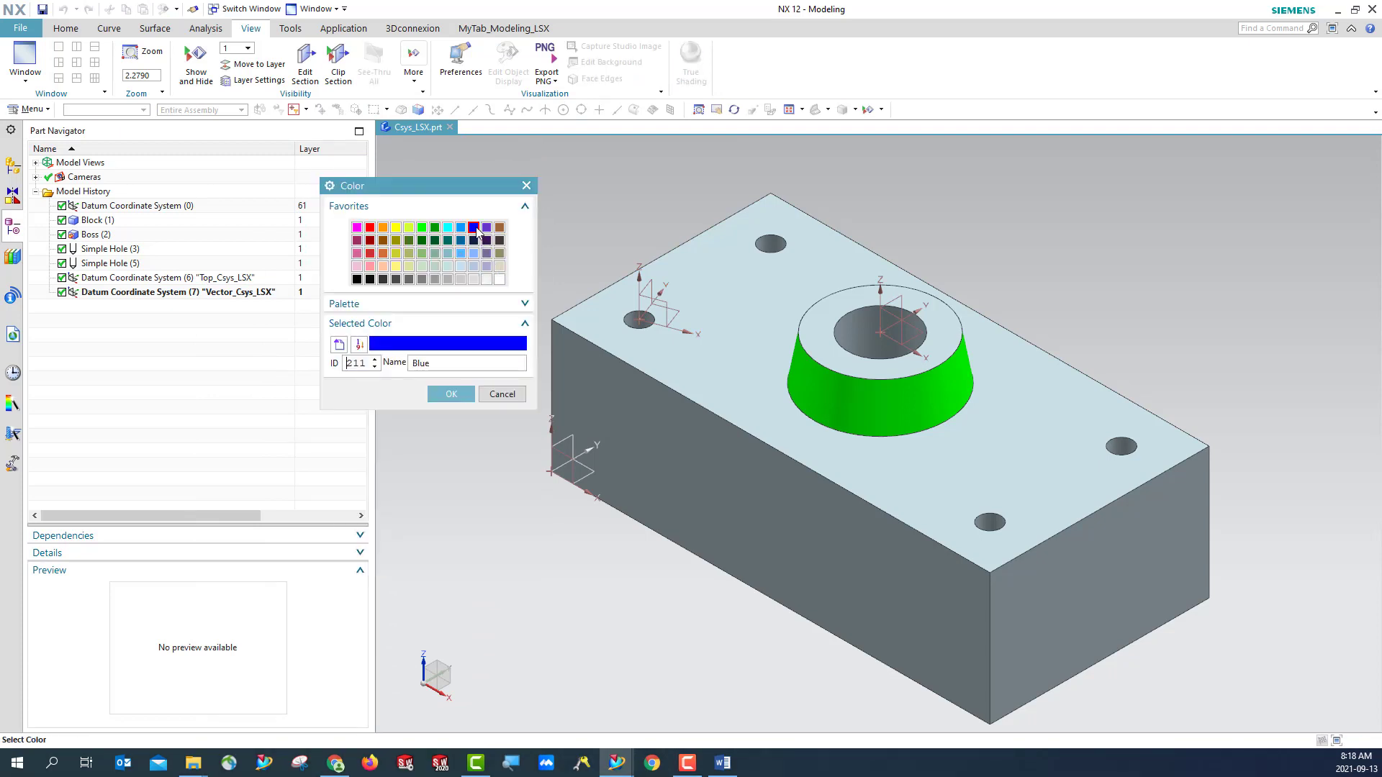
pyautogui.click(454, 394)
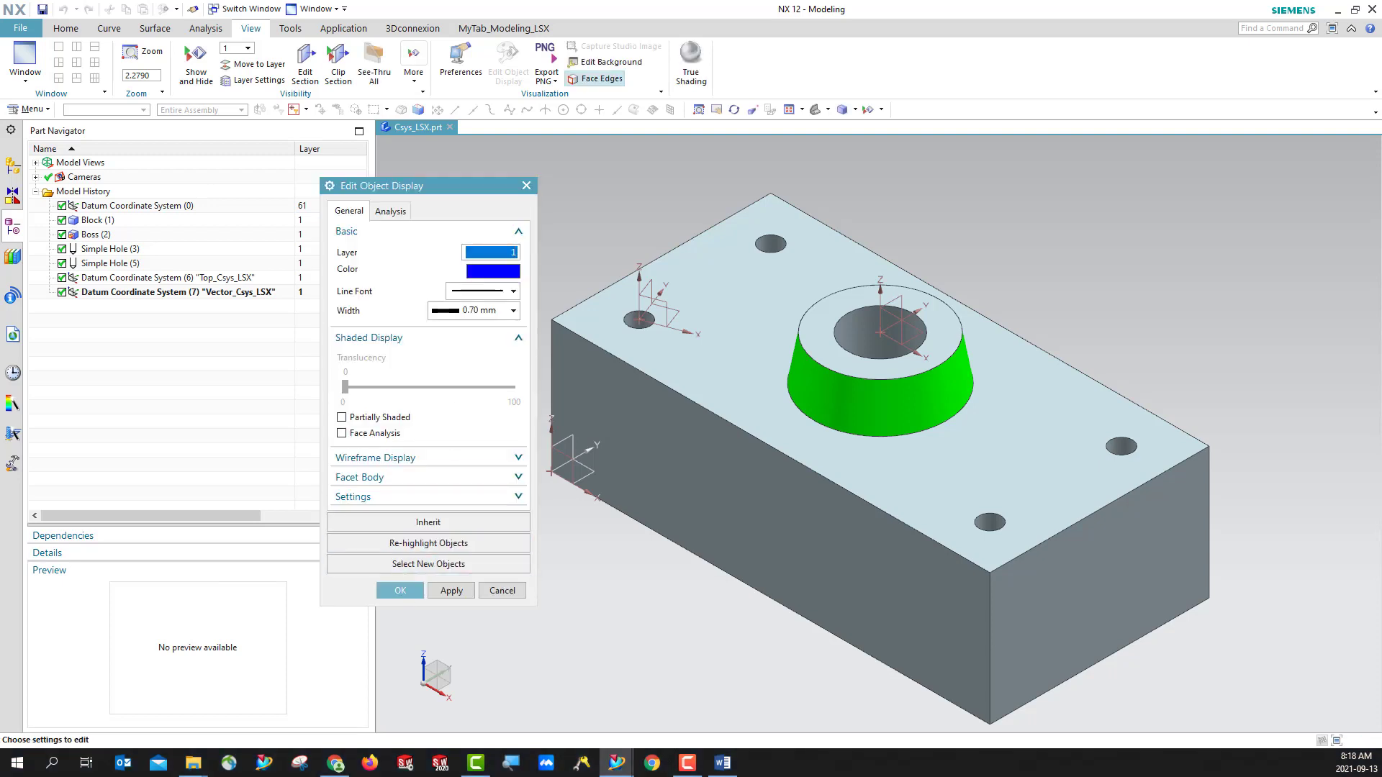
pyautogui.click(400, 592)
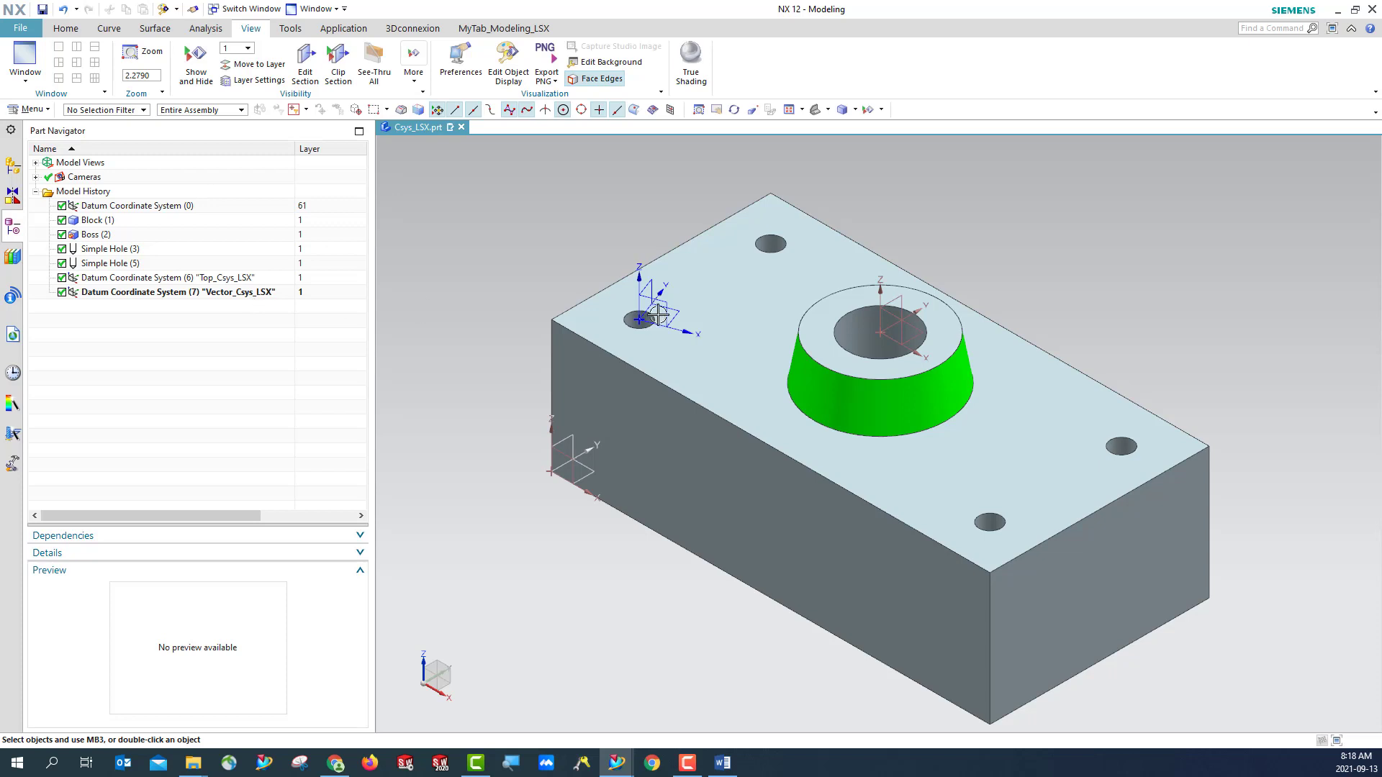
pyautogui.click(42, 10)
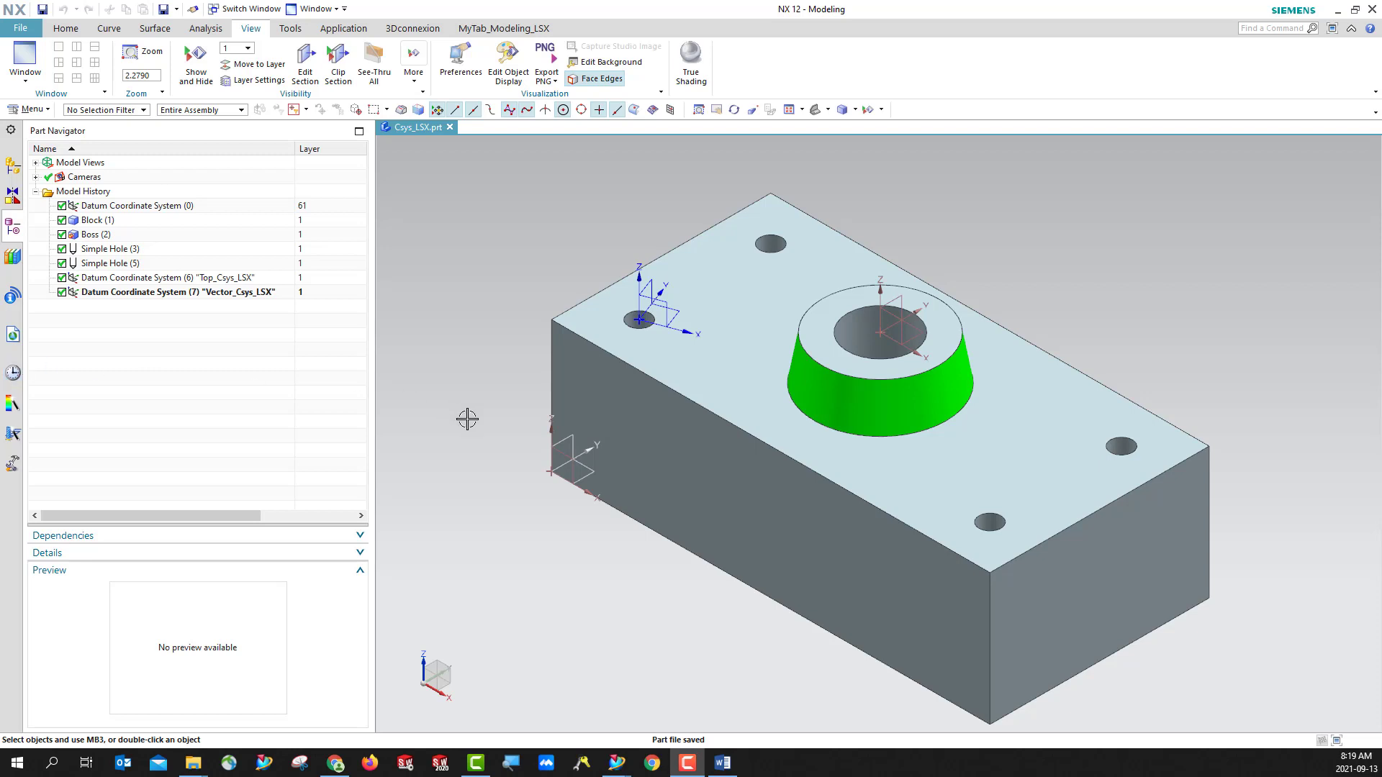
# - Start an Inferred datum axis using the cylindrical face of the hole at the block's front corner
pyautogui.click(64, 28)
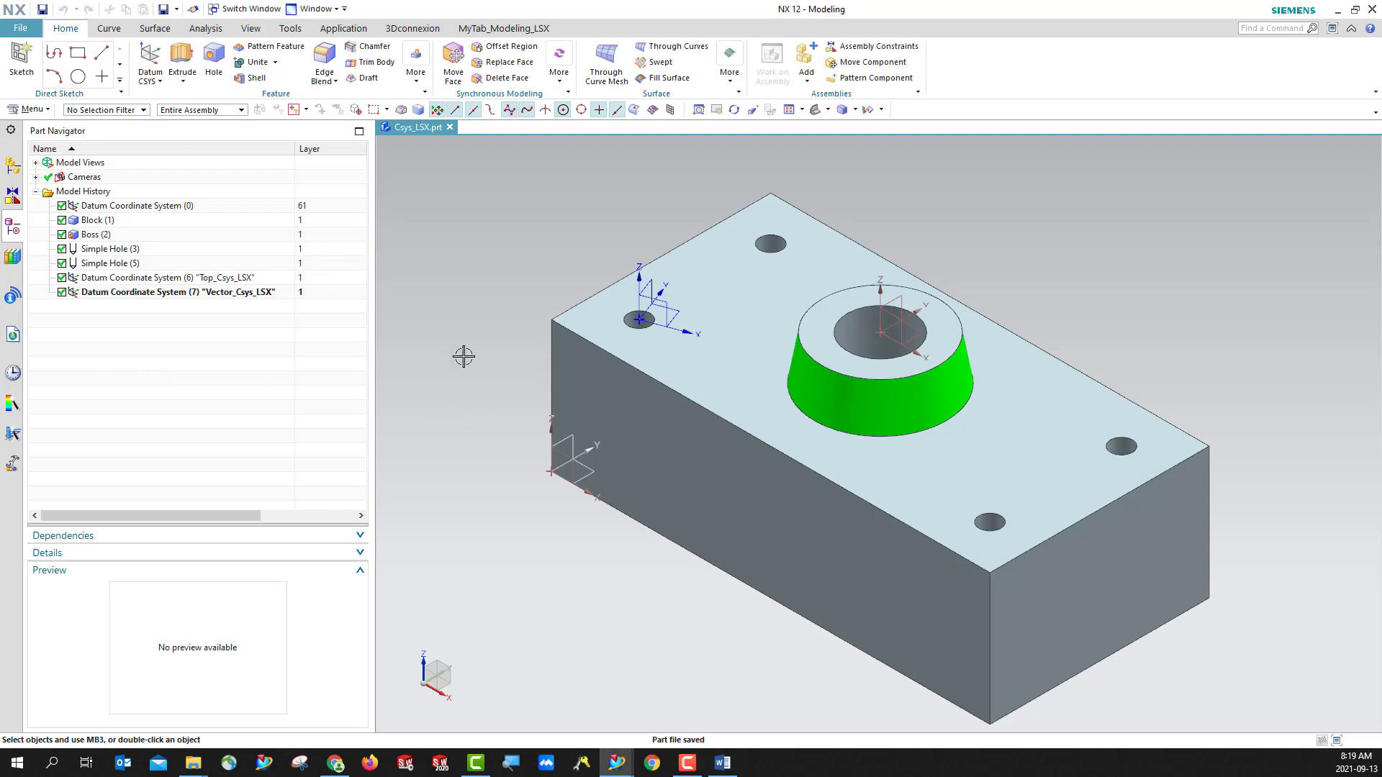
pyautogui.click(159, 82)
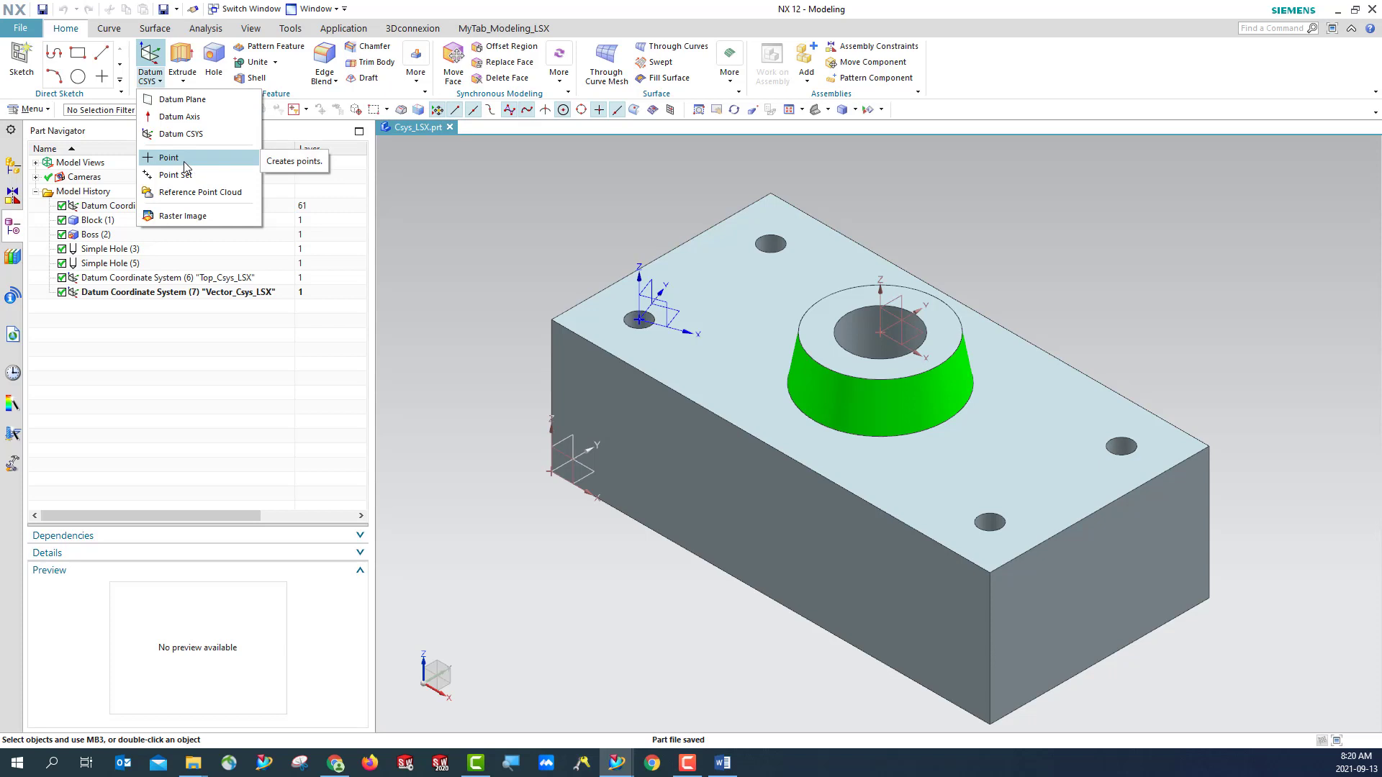
pyautogui.click(202, 116)
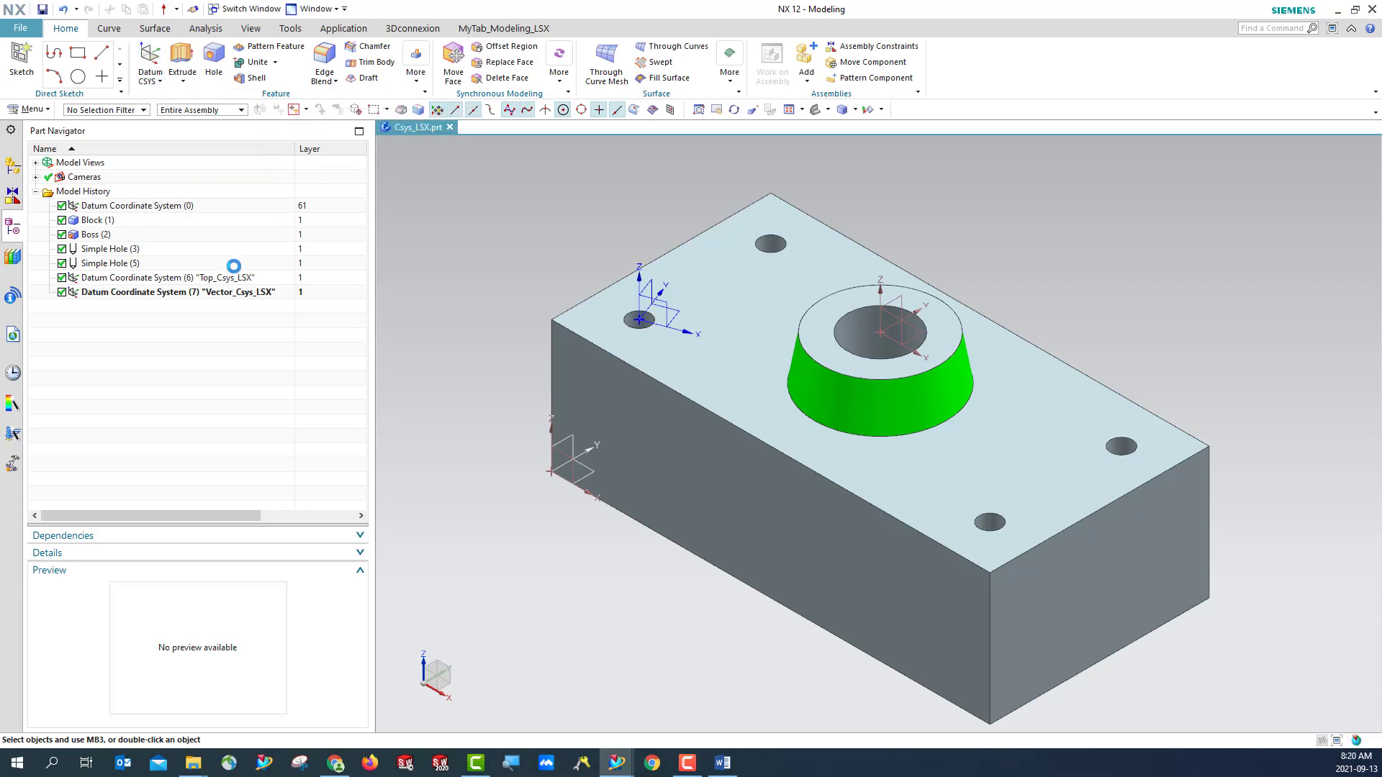
pyautogui.moveTo(444, 193); pyautogui.dragTo(312, 209)
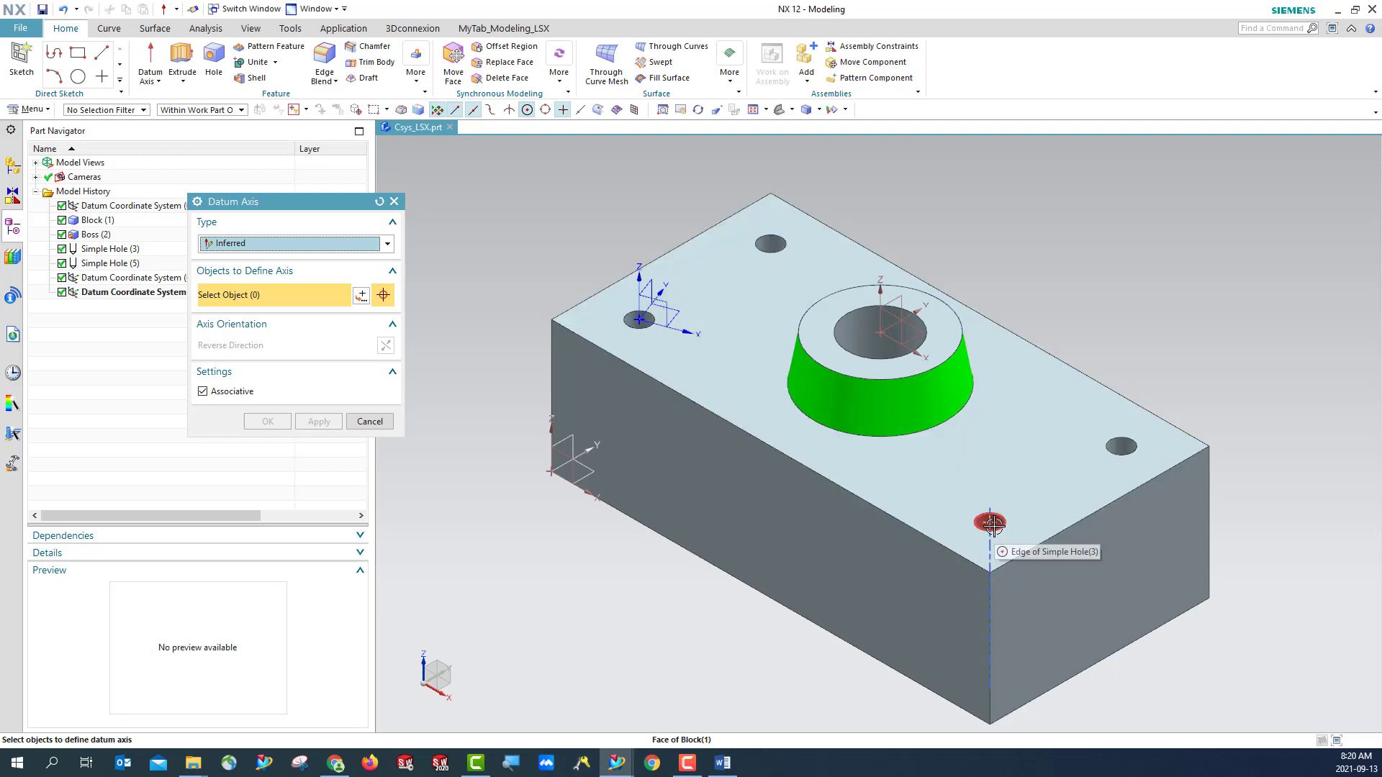
pyautogui.scroll(5, 988, 523)
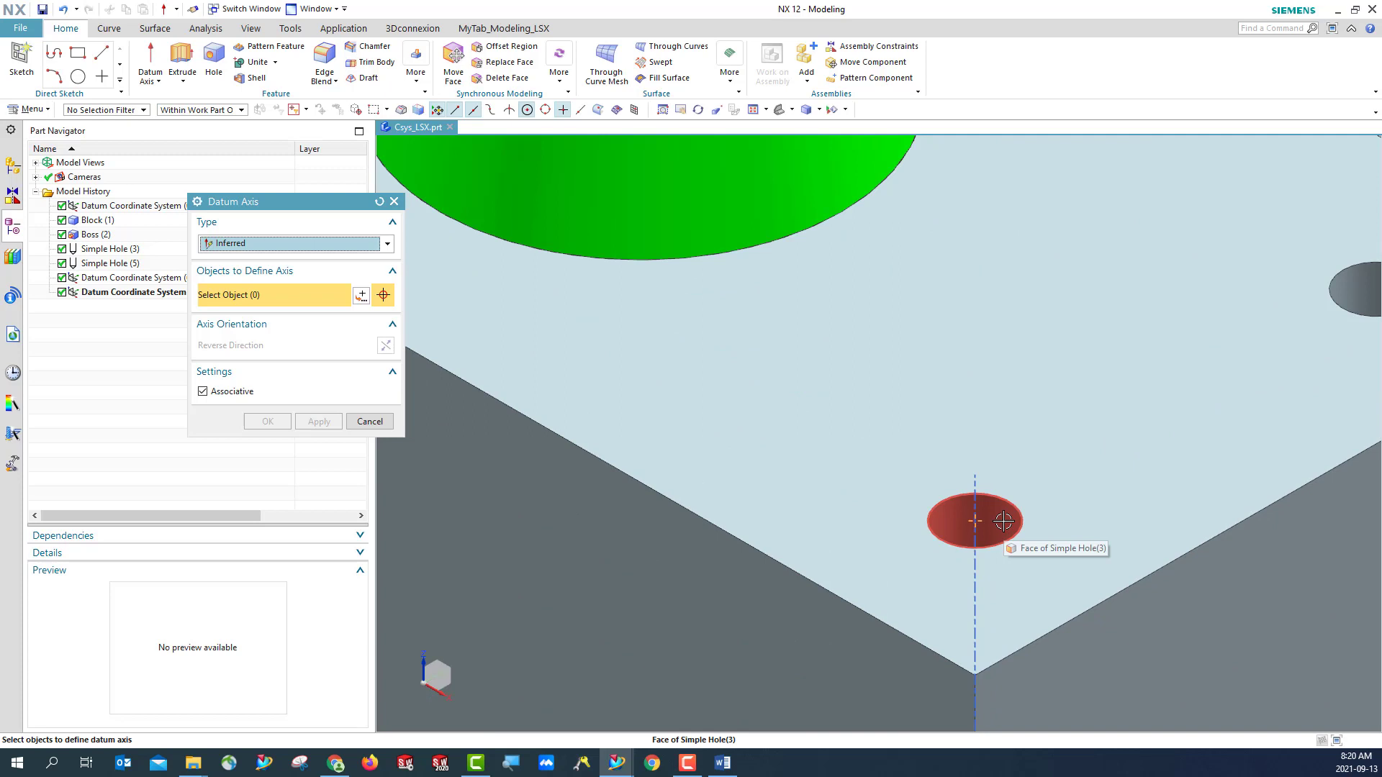
pyautogui.click(1004, 520)
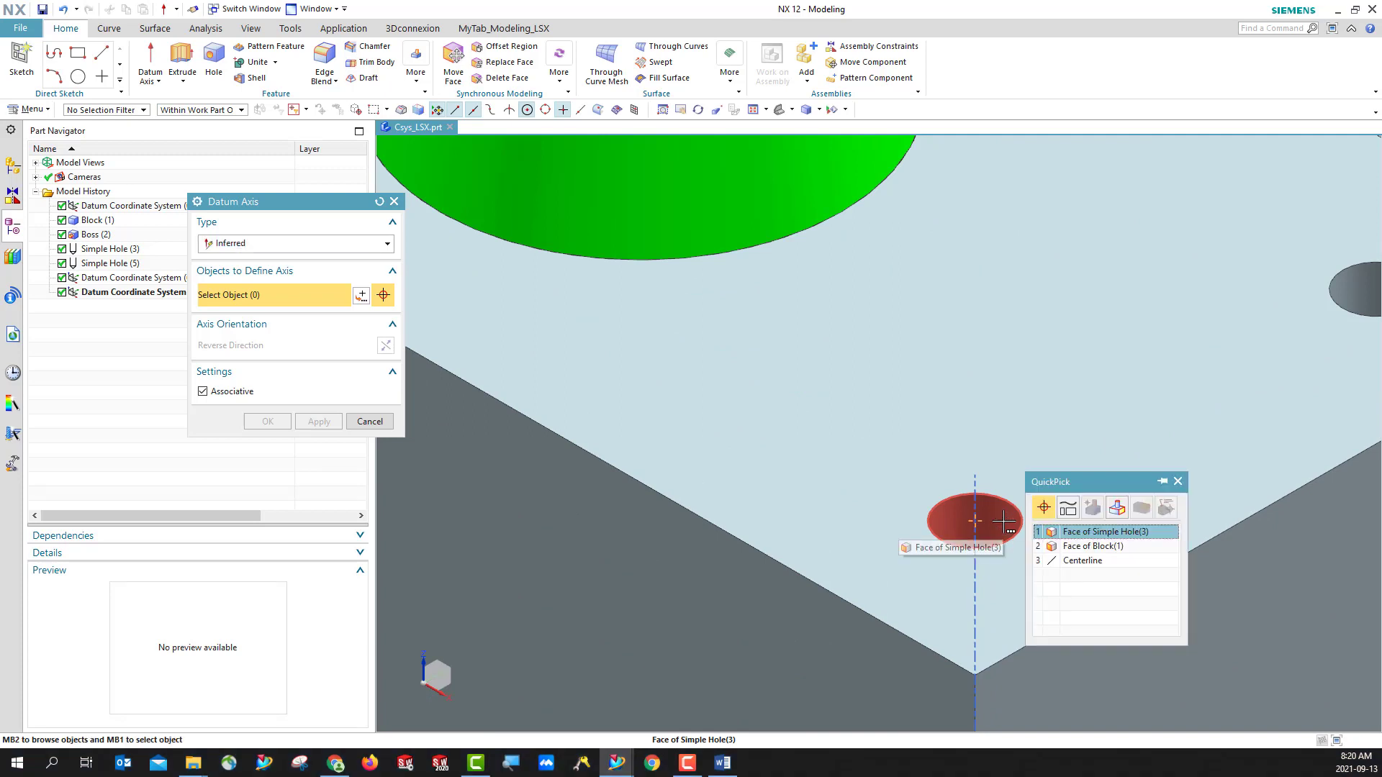
pyautogui.click(1071, 531)
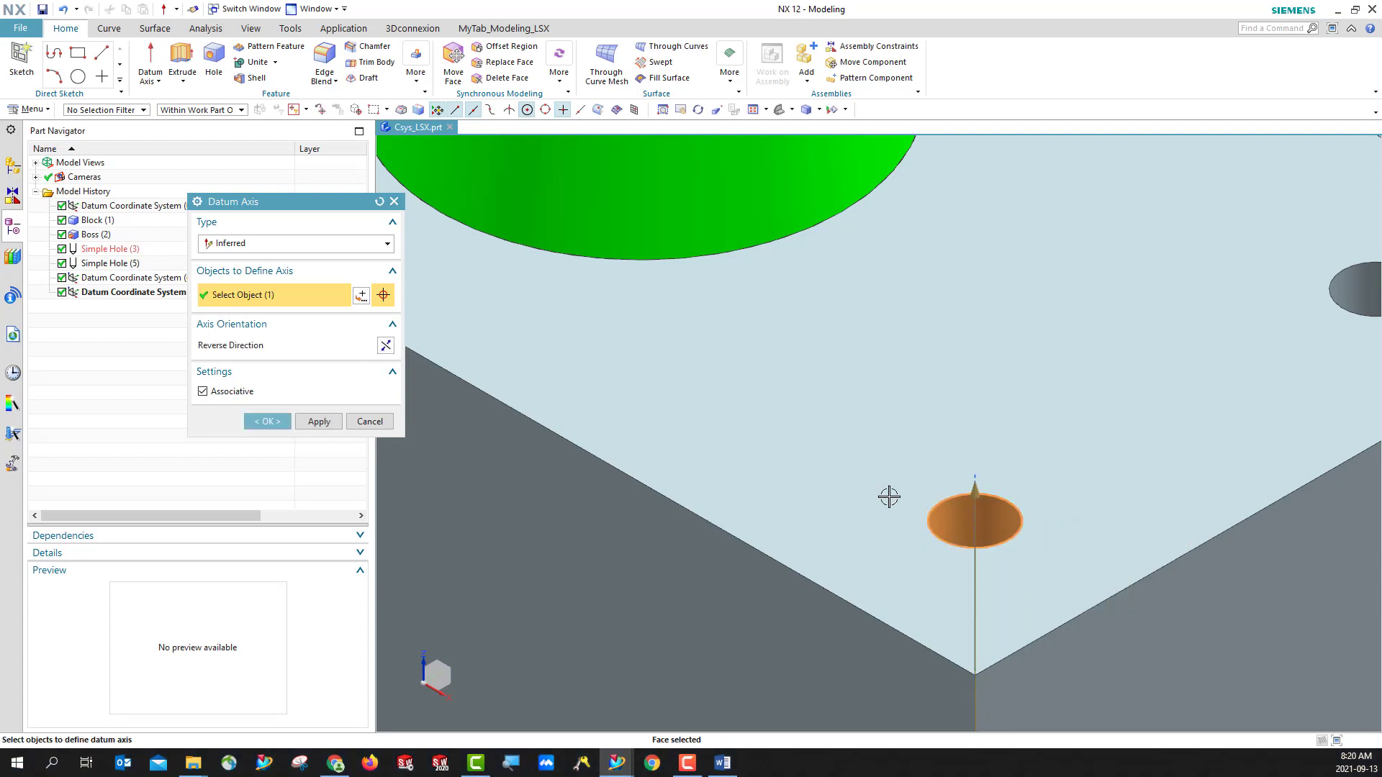
# - Add the arc center of the same hole's top edge as the second object defining the datum axis
pyautogui.scroll(-5, 960, 475)
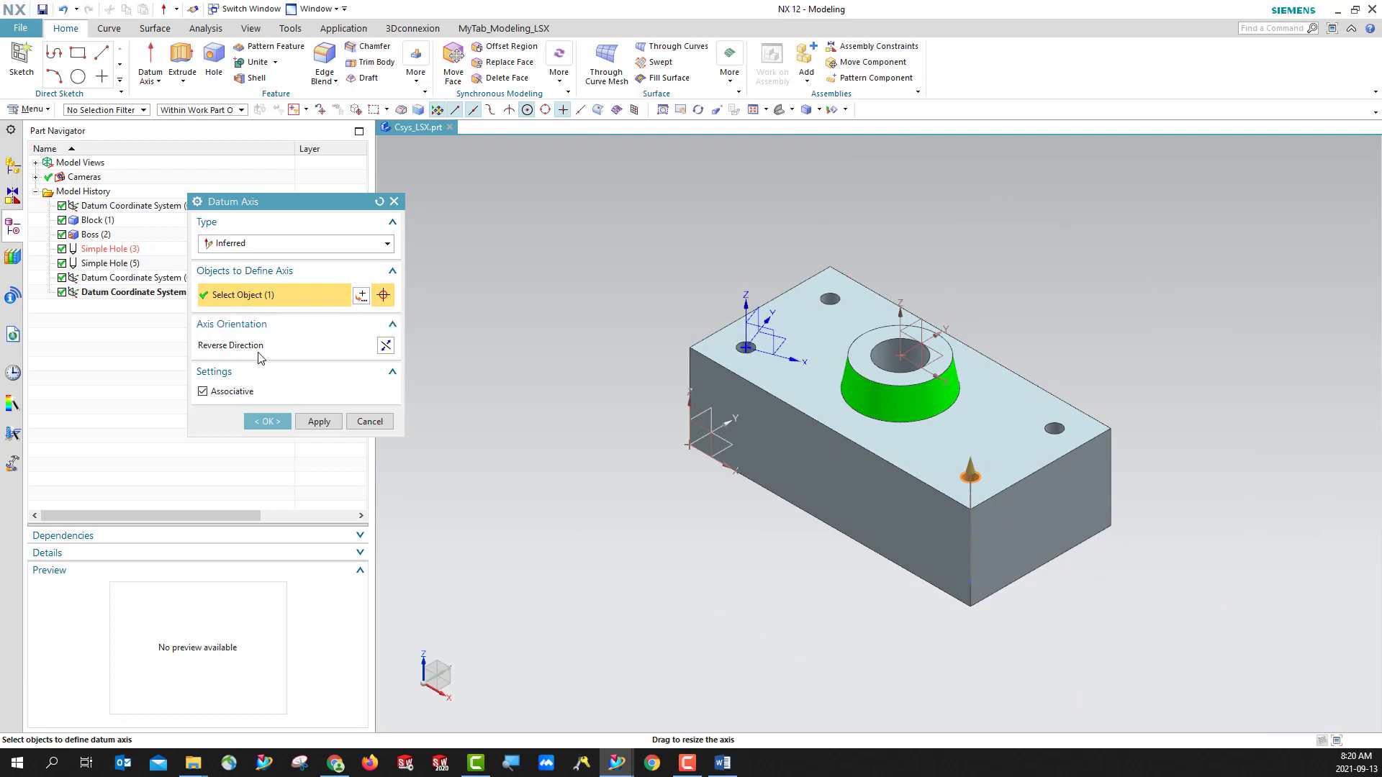
pyautogui.click(362, 296)
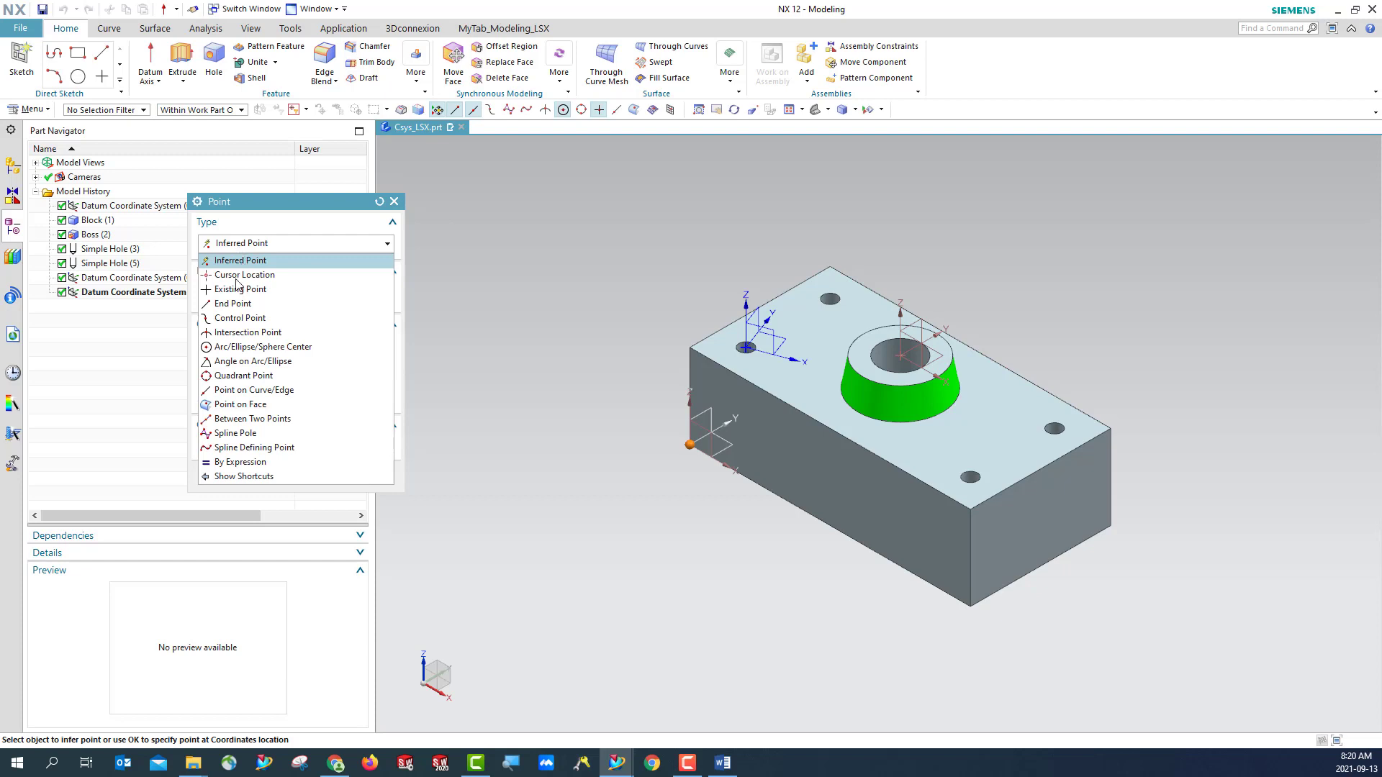
pyautogui.click(237, 347)
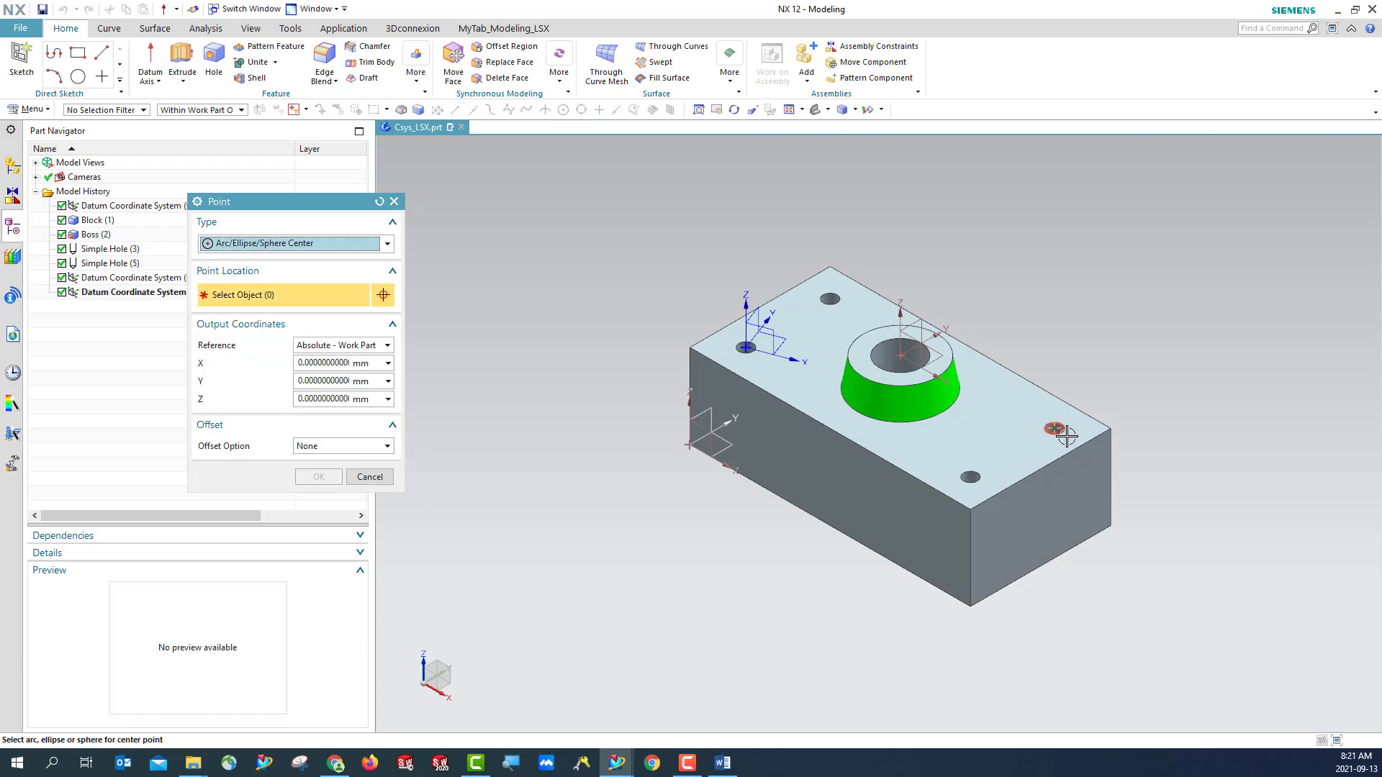
pyautogui.scroll(5, 971, 478)
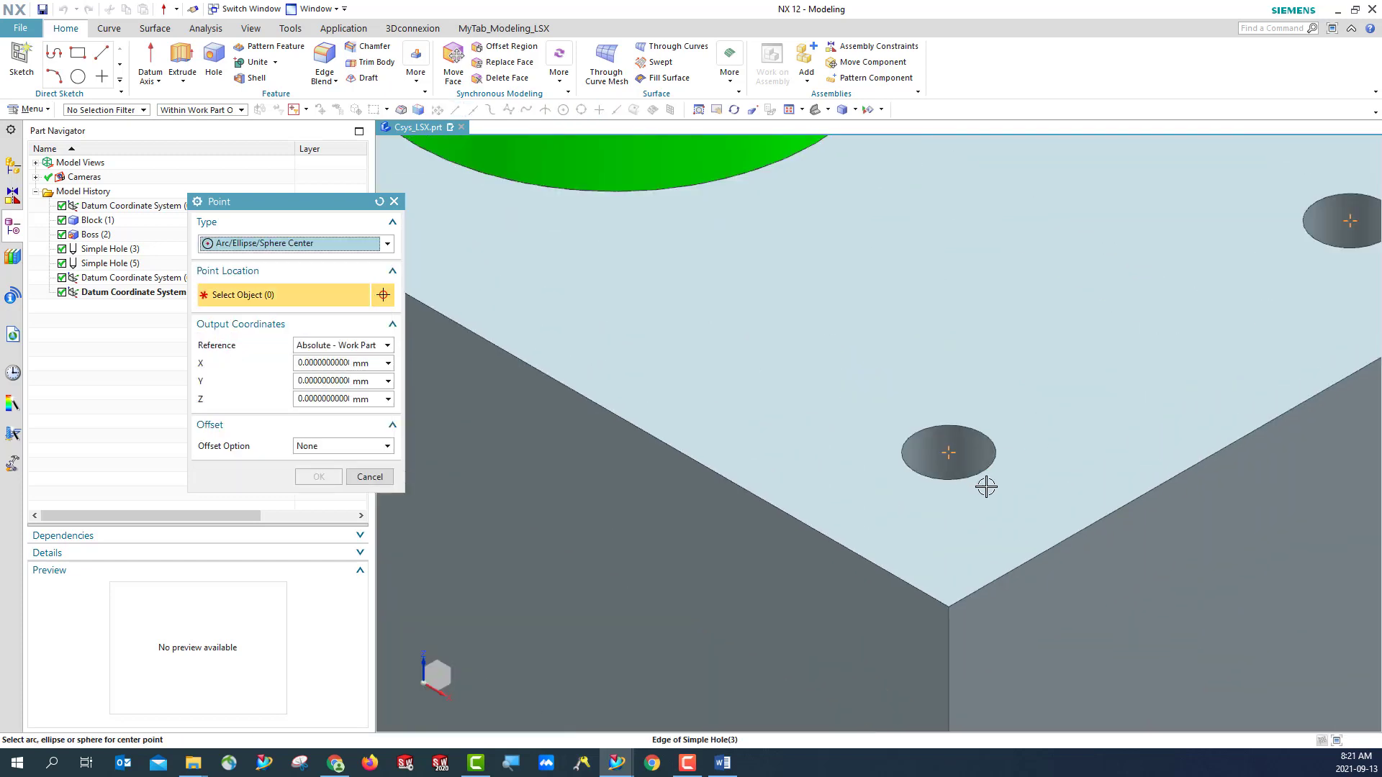
pyautogui.click(917, 468)
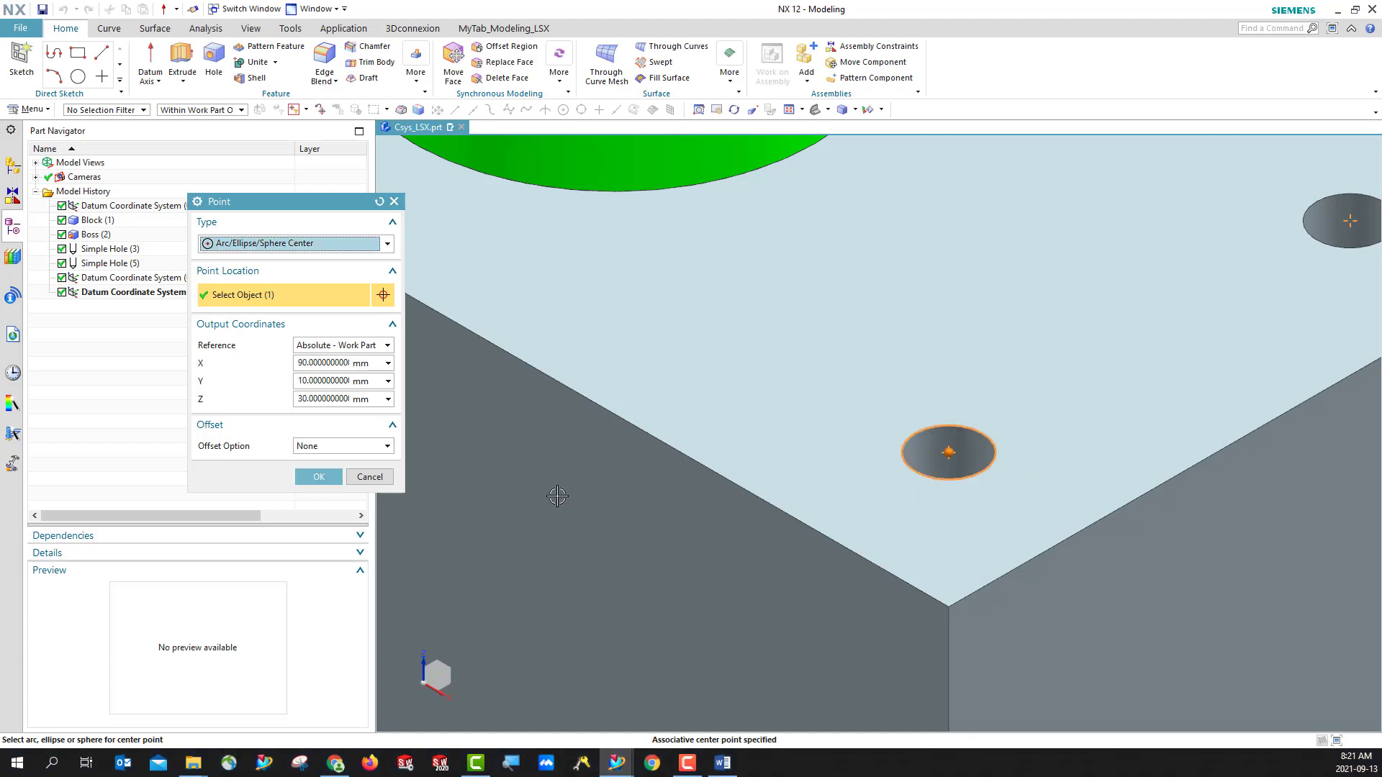
pyautogui.click(341, 477)
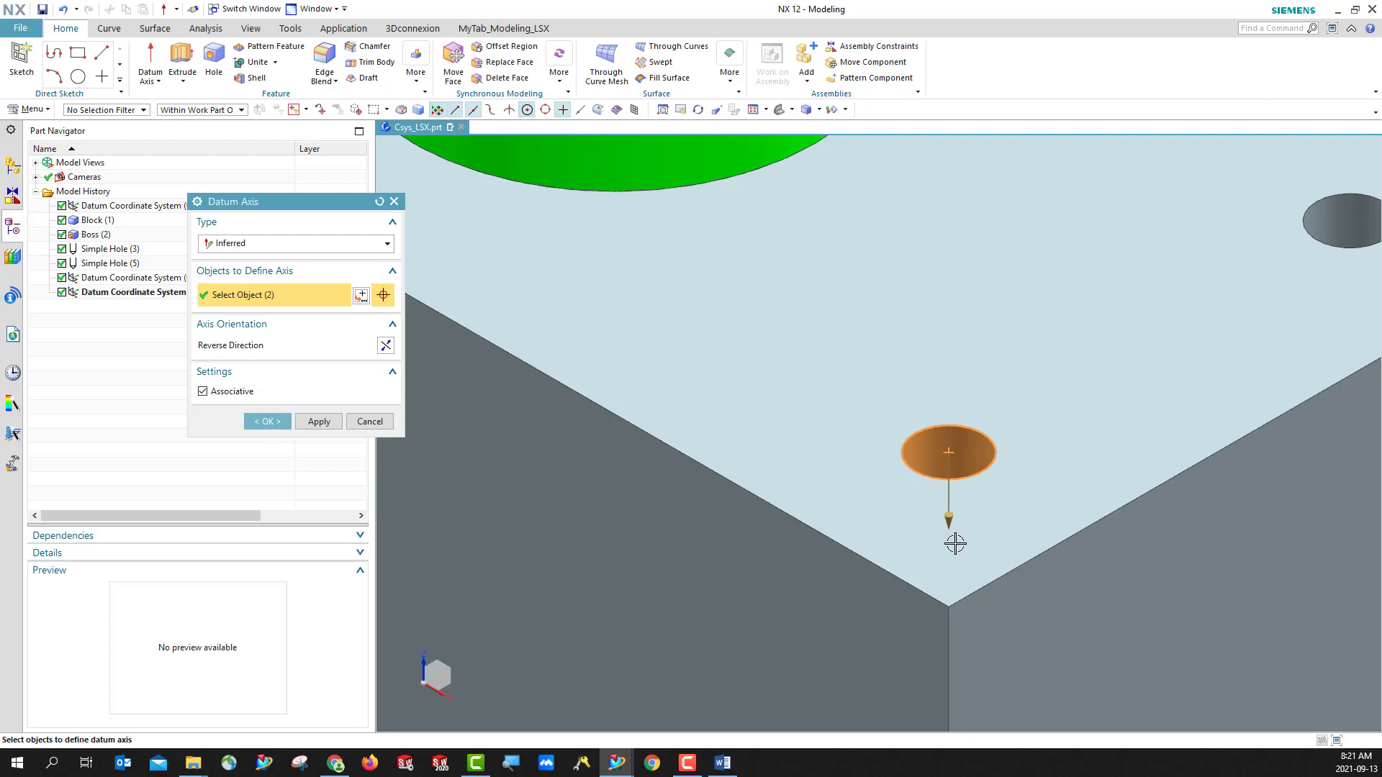
# - Reverse the datum axis direction so it points upward out of the hole
pyautogui.scroll(-5, 978, 518)
pyautogui.scroll(5, 1034, 533)
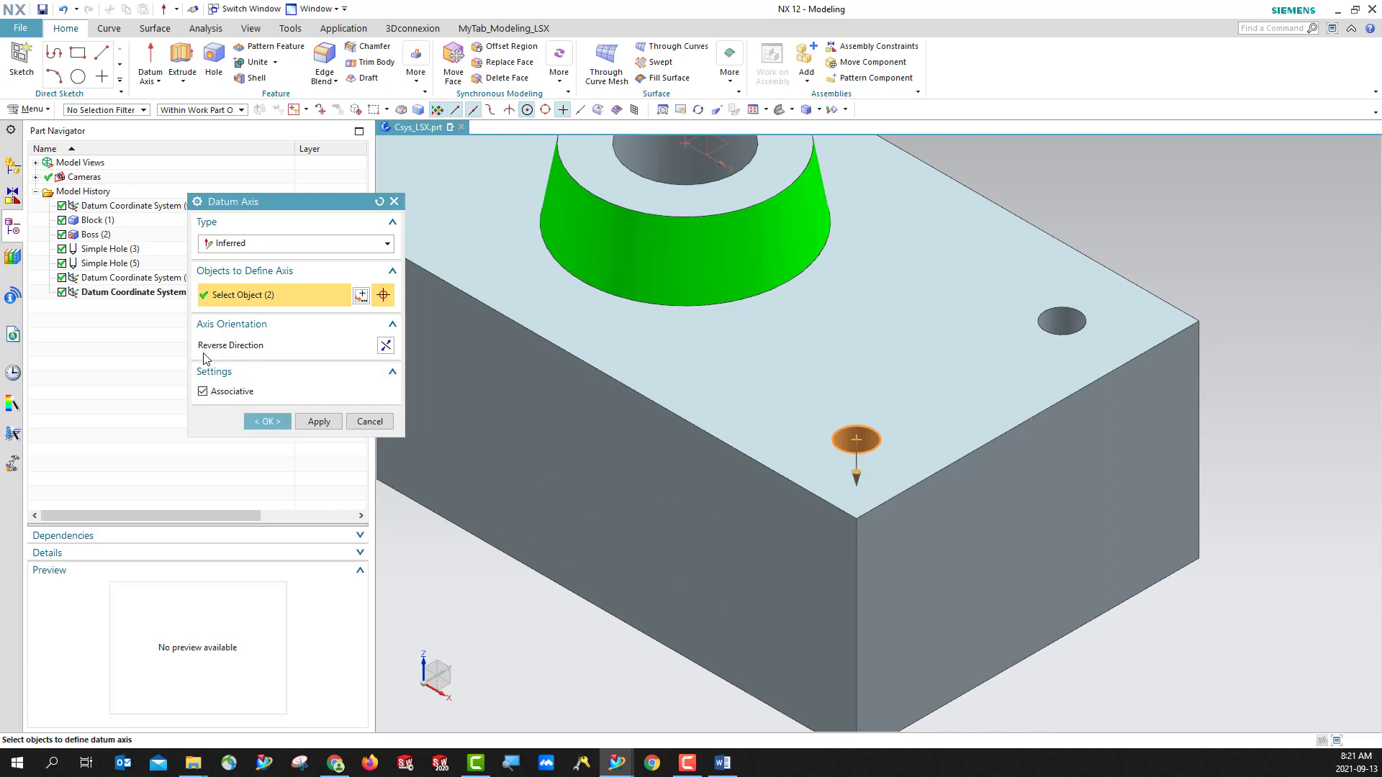
pyautogui.click(388, 344)
pyautogui.click(387, 344)
pyautogui.click(386, 346)
# - Create the datum axis, inspect it on the block, restore the isometric view and save the part
pyautogui.click(266, 423)
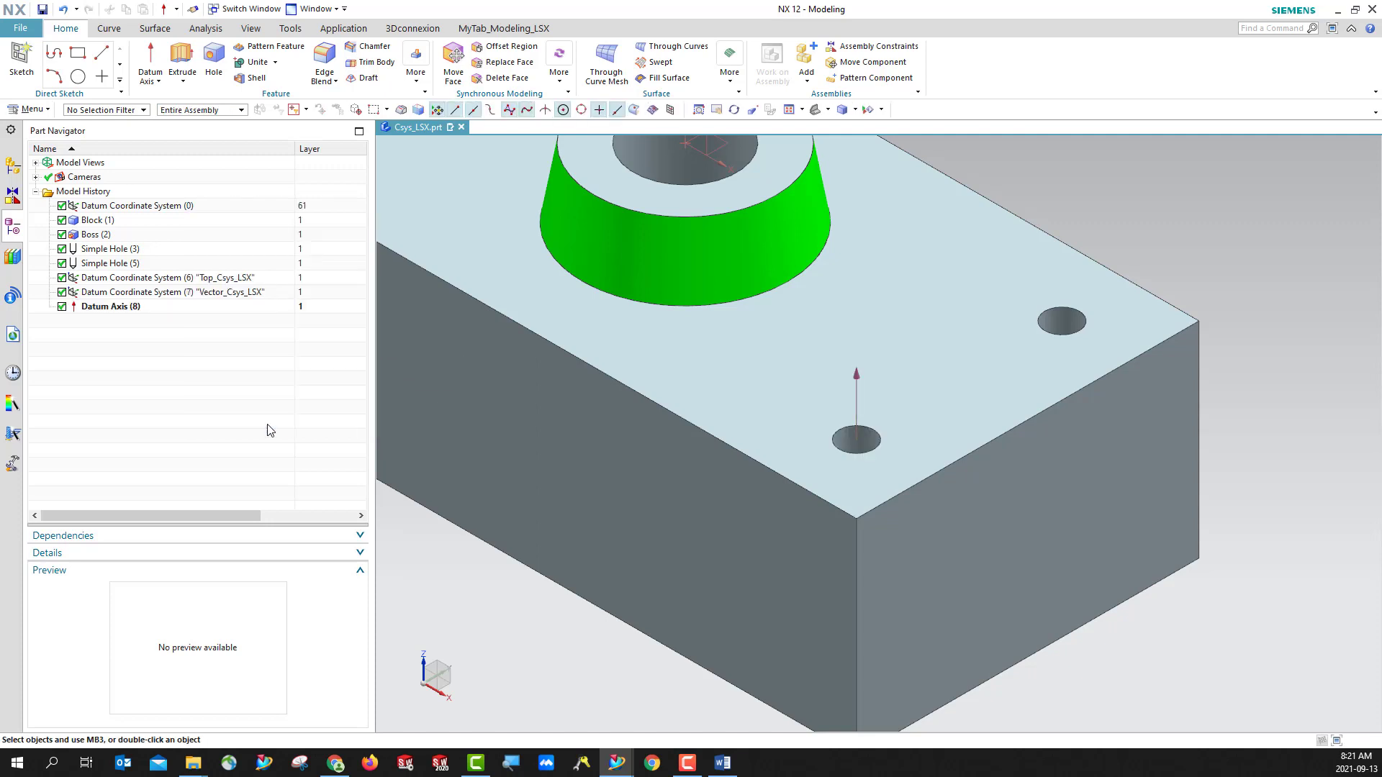
pyautogui.click(856, 398)
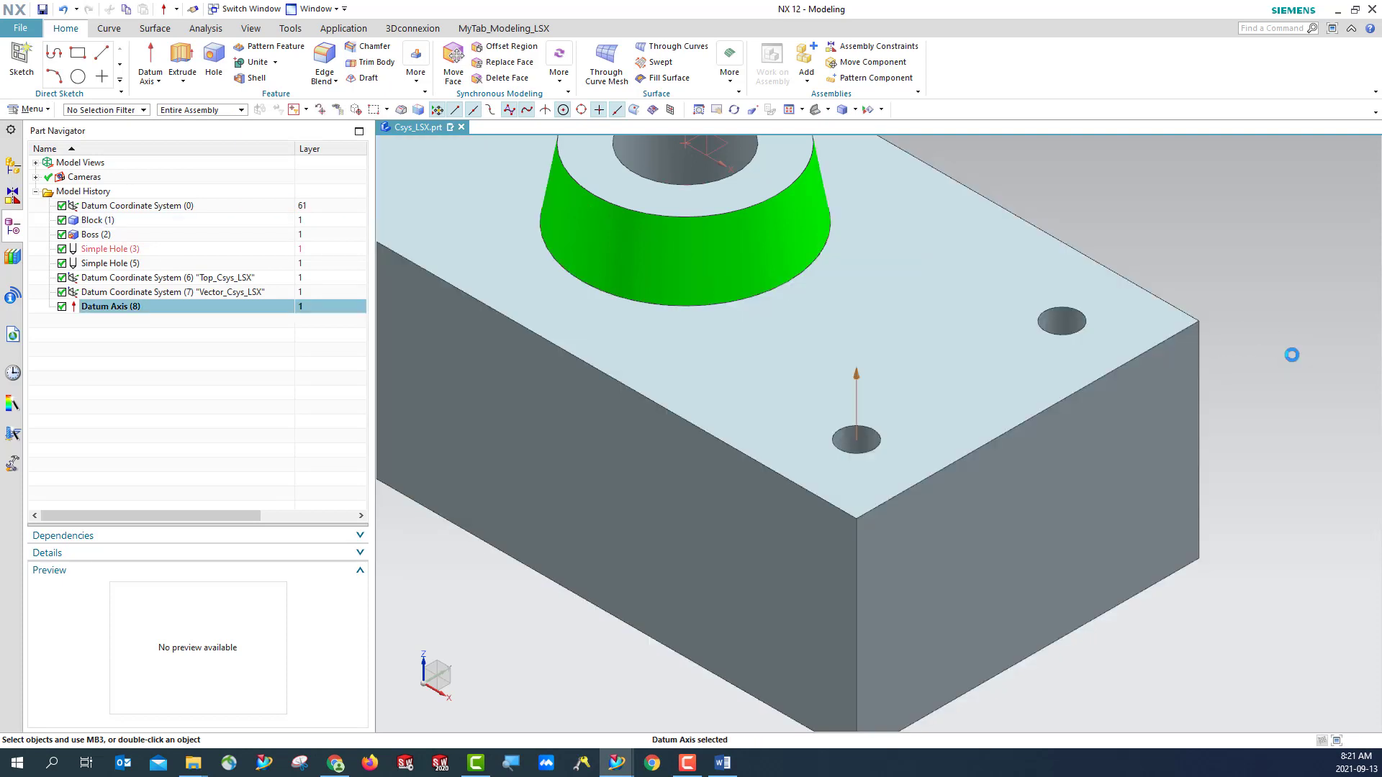
pyautogui.moveTo(1293, 355); pyautogui.dragTo(1190, 404, button='middle')
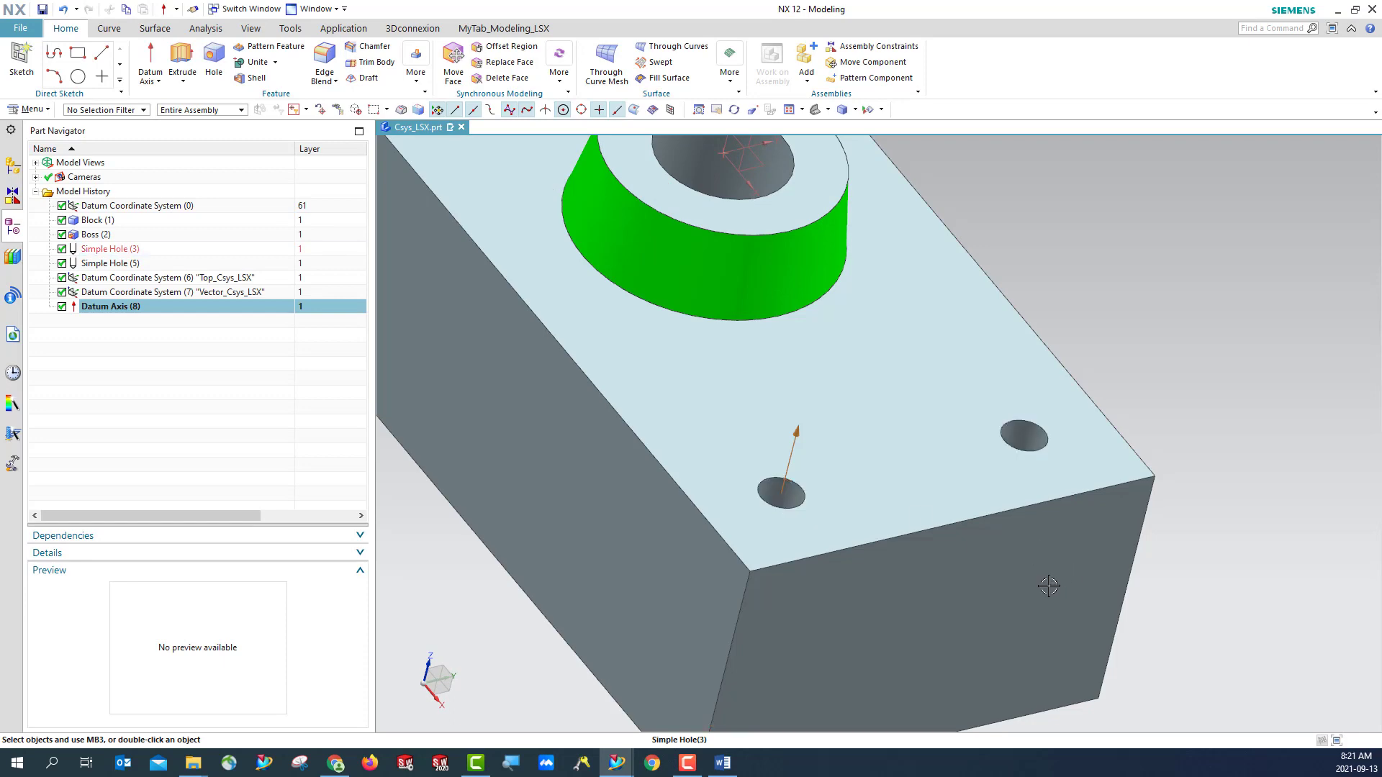
pyautogui.scroll(-2, 1046, 583)
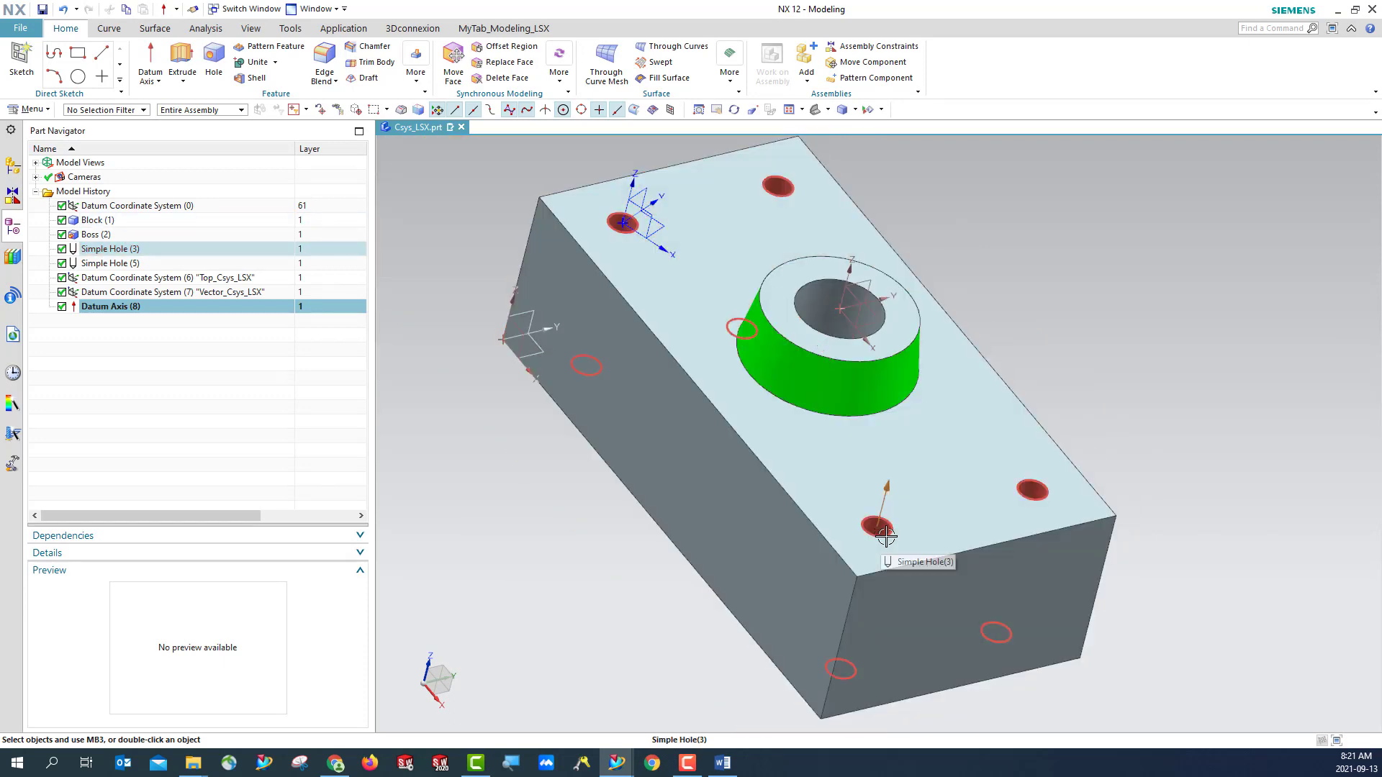
pyautogui.moveTo(694, 613); pyautogui.dragTo(721, 590, button='middle')
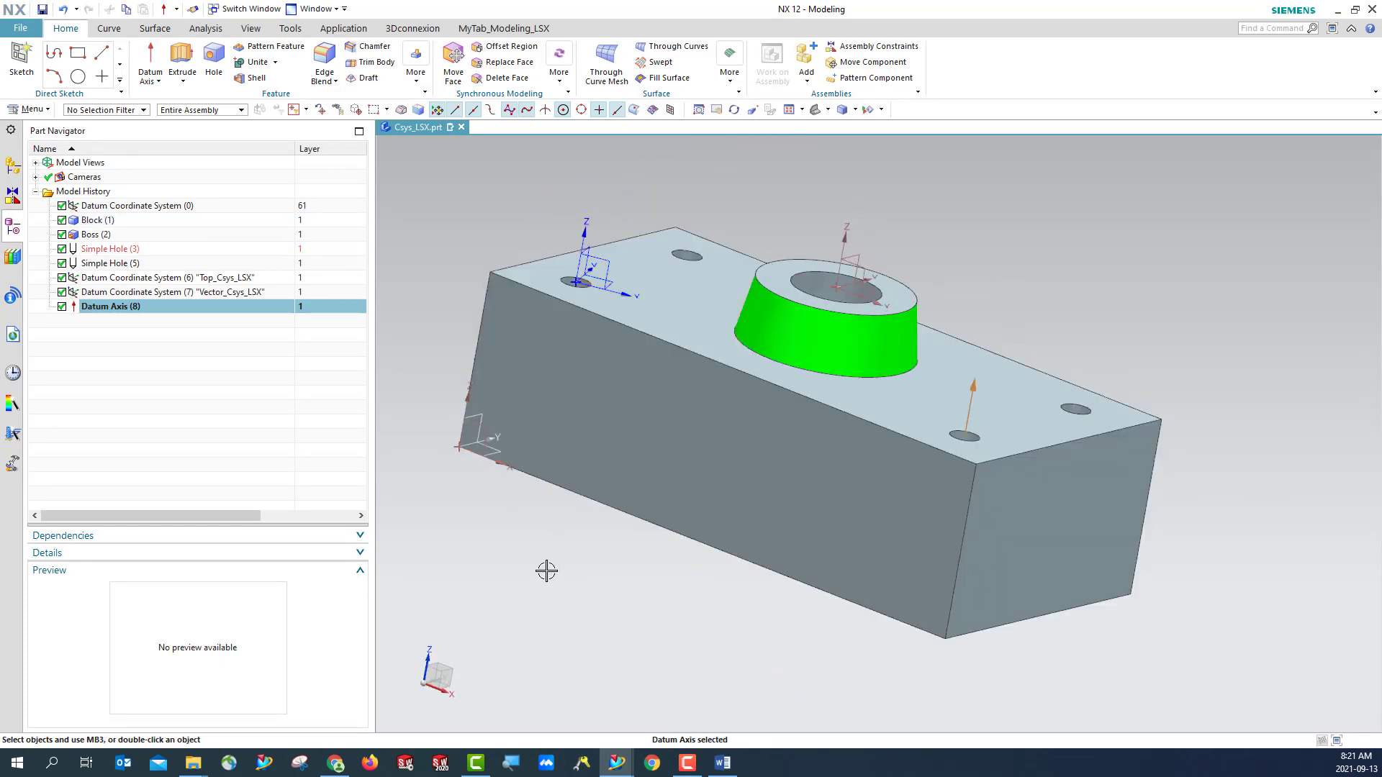
pyautogui.click(828, 110)
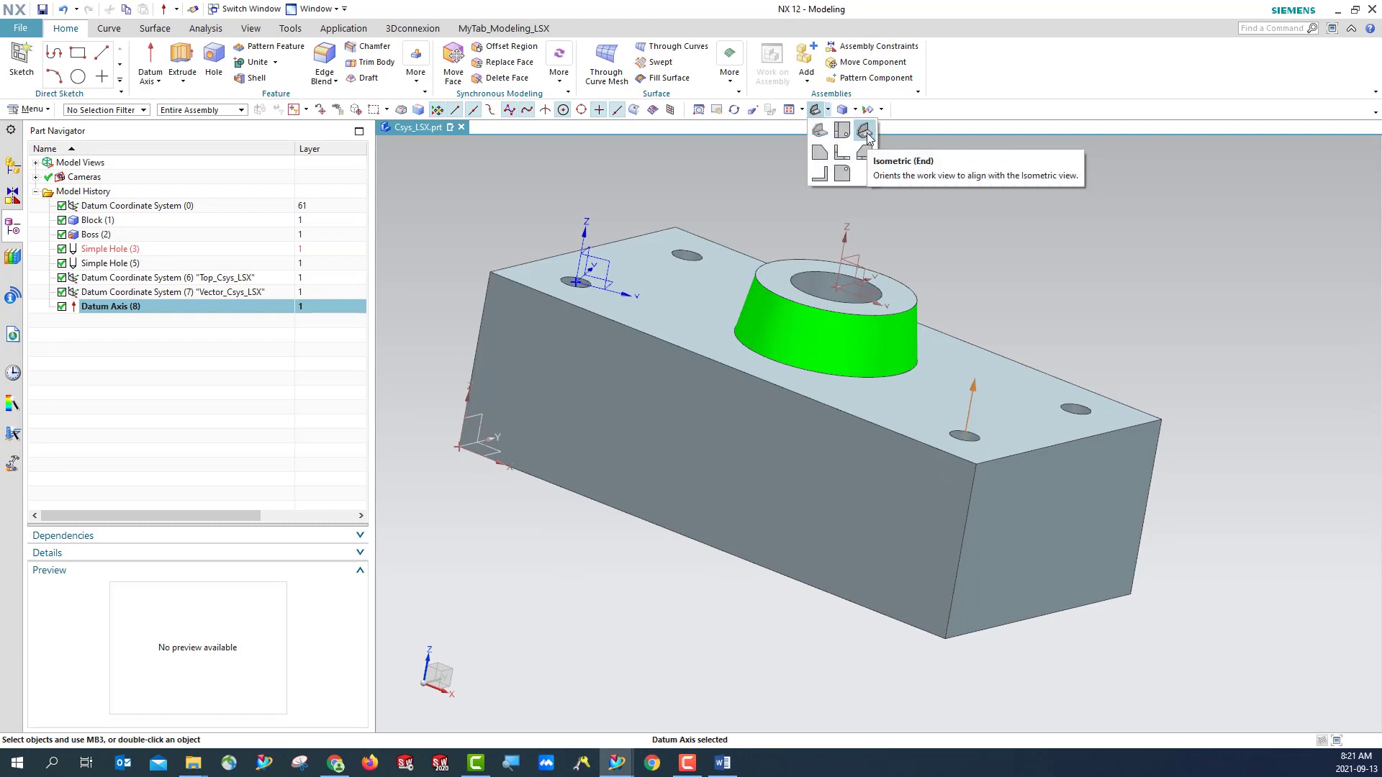
pyautogui.click(865, 132)
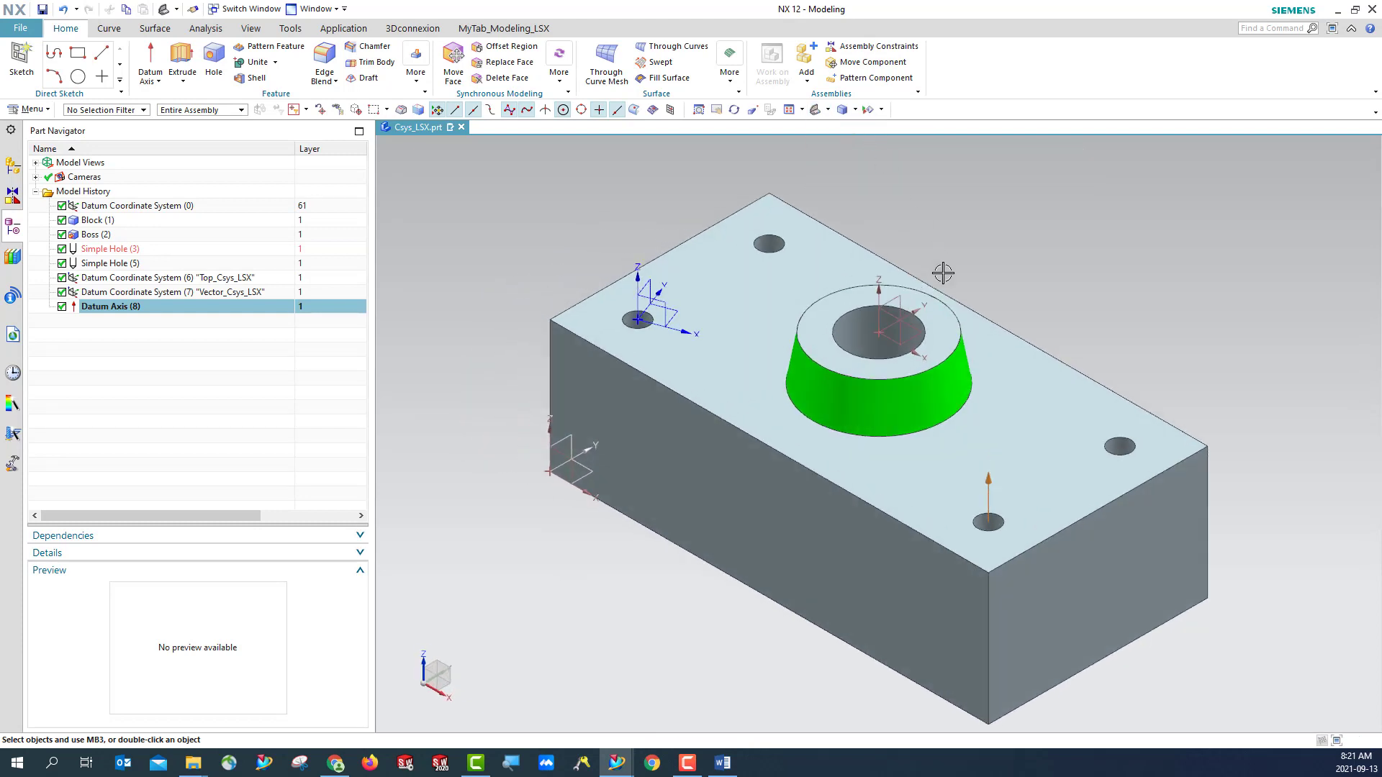
pyautogui.click(42, 9)
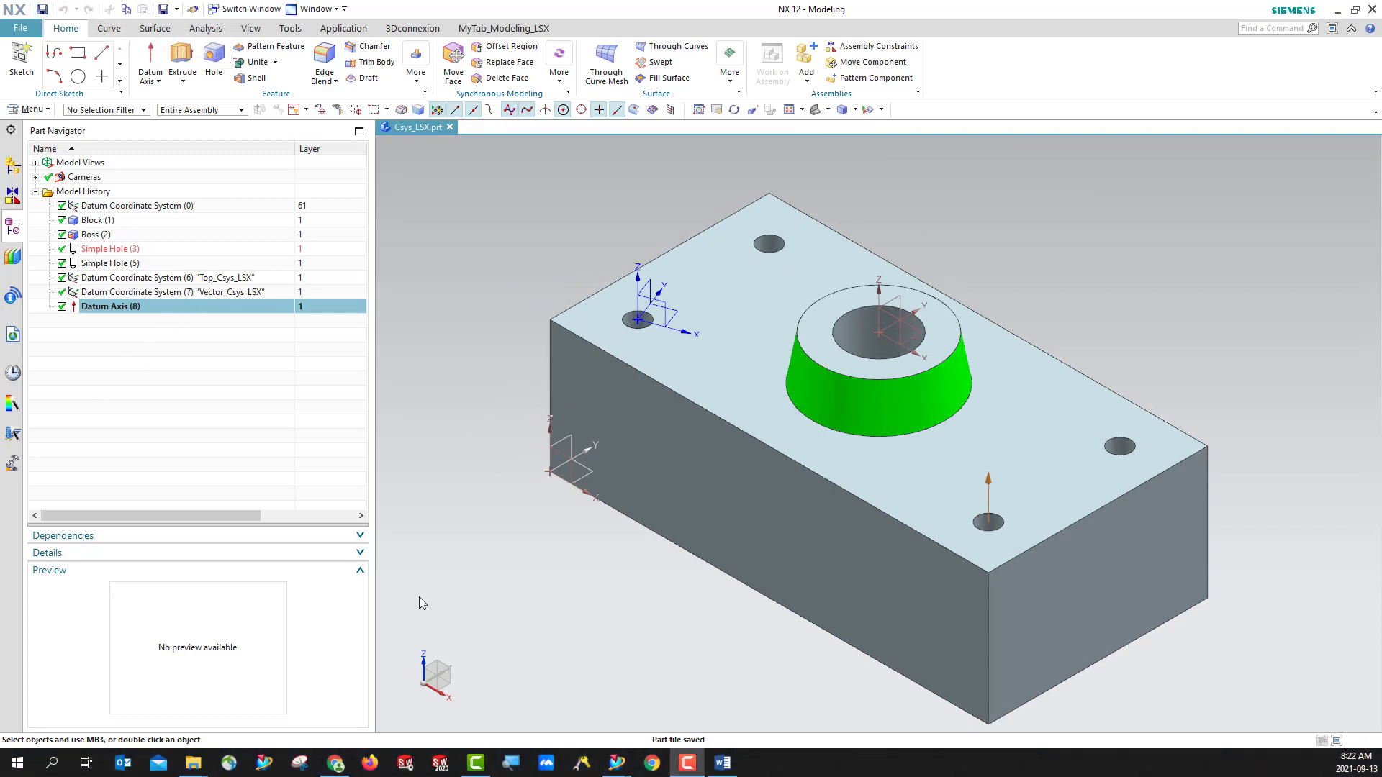
# - Start a Point and Direction datum plane through the arc center of the hole at the block's back corner
pyautogui.click(160, 83)
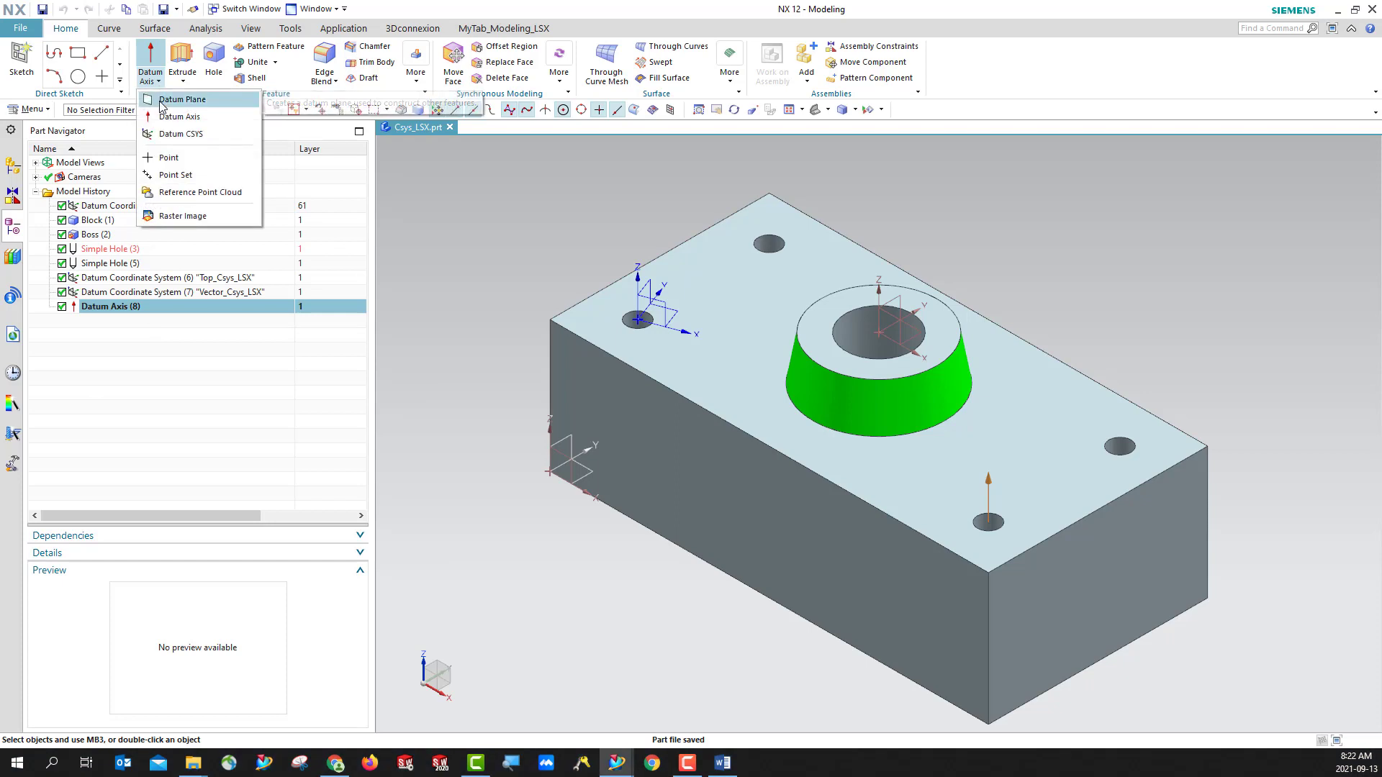
pyautogui.click(180, 99)
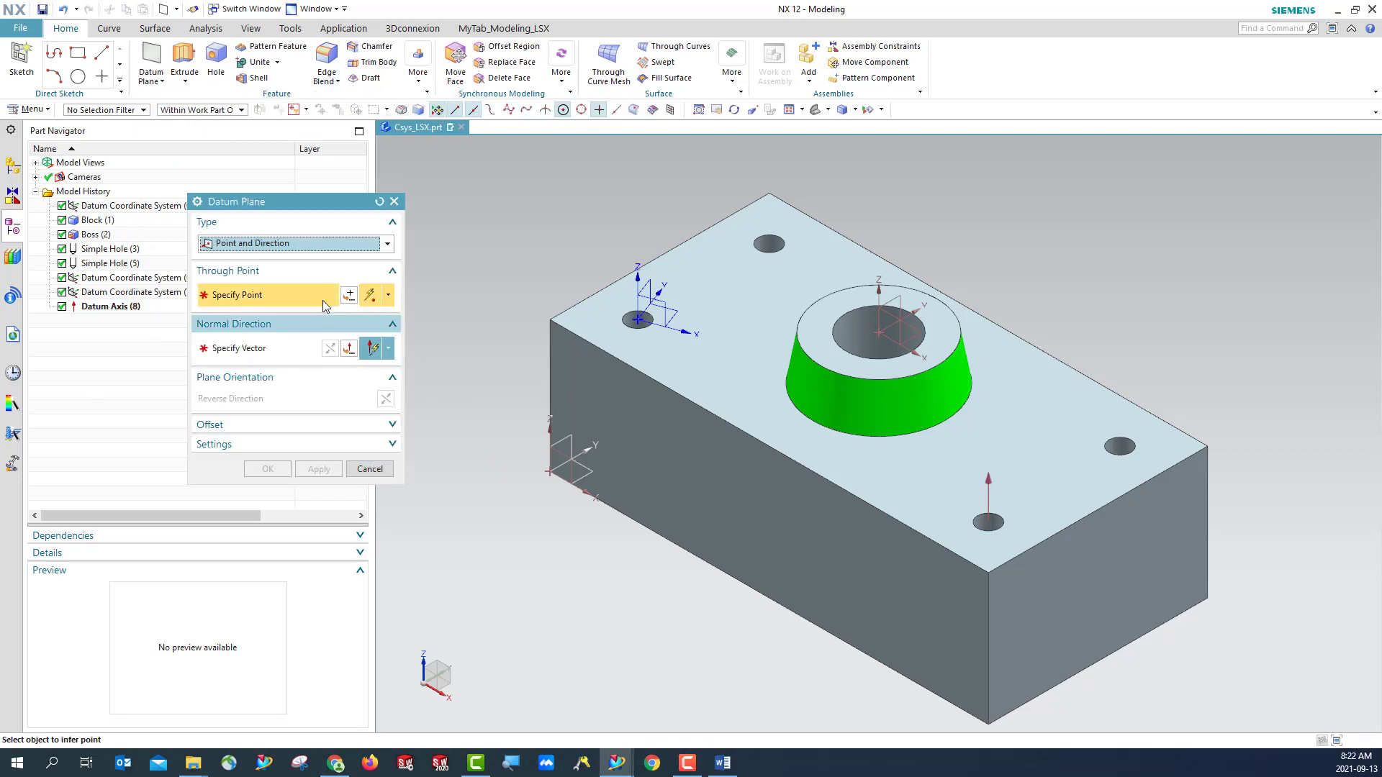
pyautogui.click(288, 248)
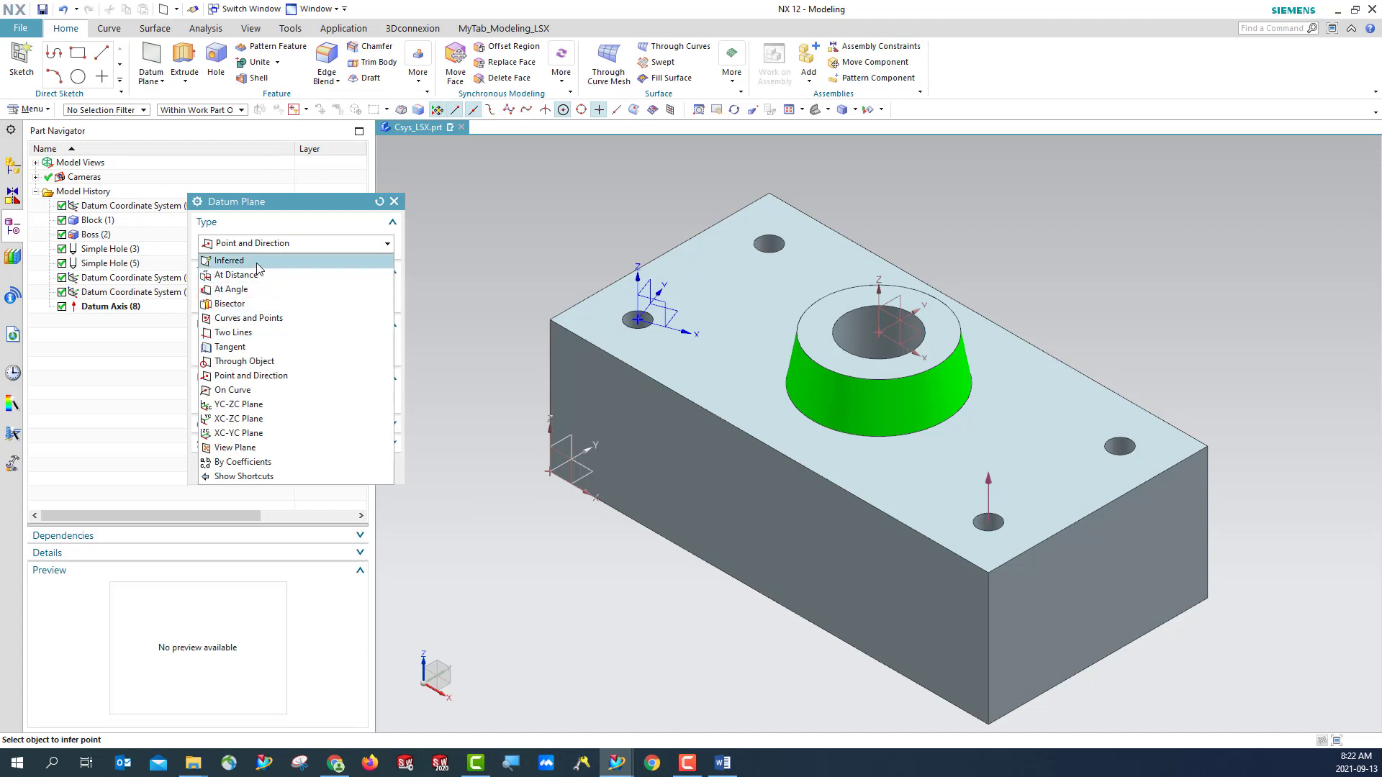
pyautogui.click(256, 261)
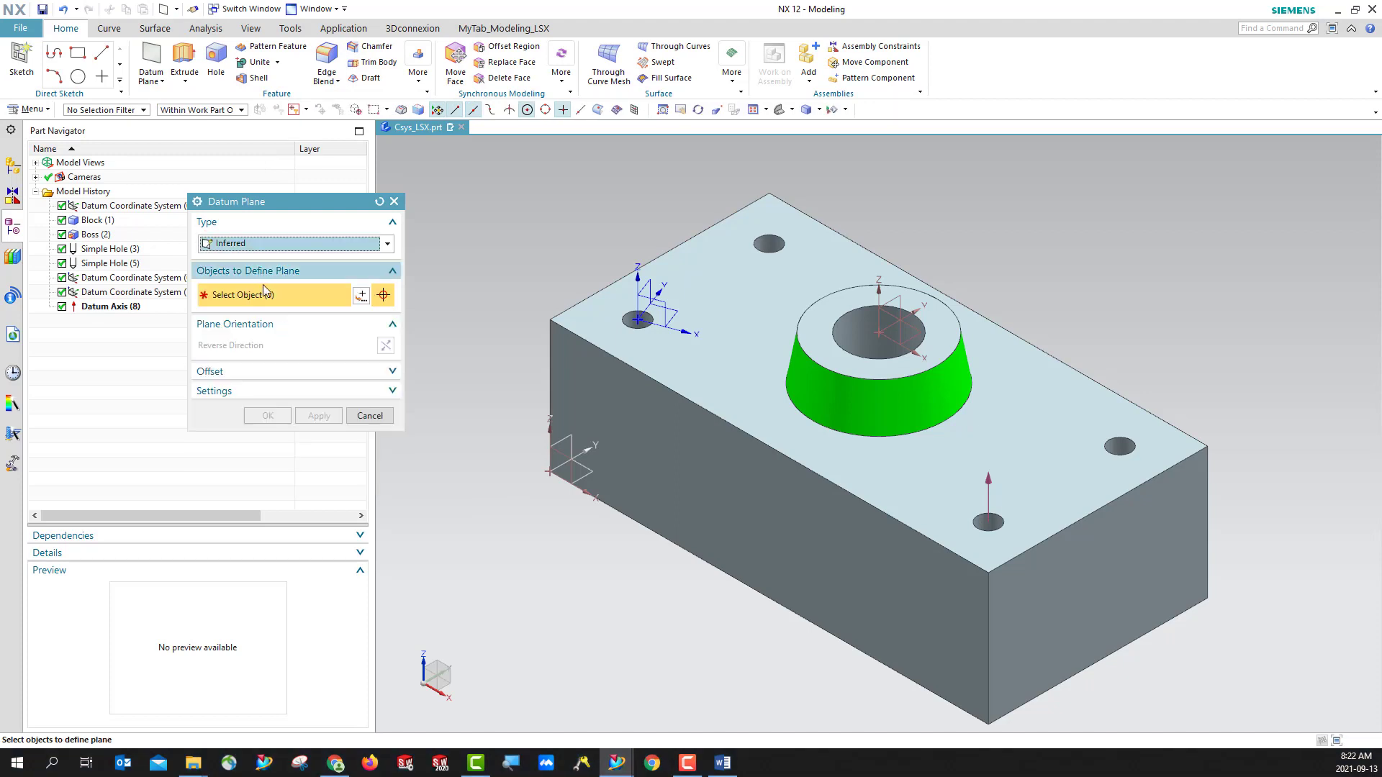
pyautogui.click(239, 246)
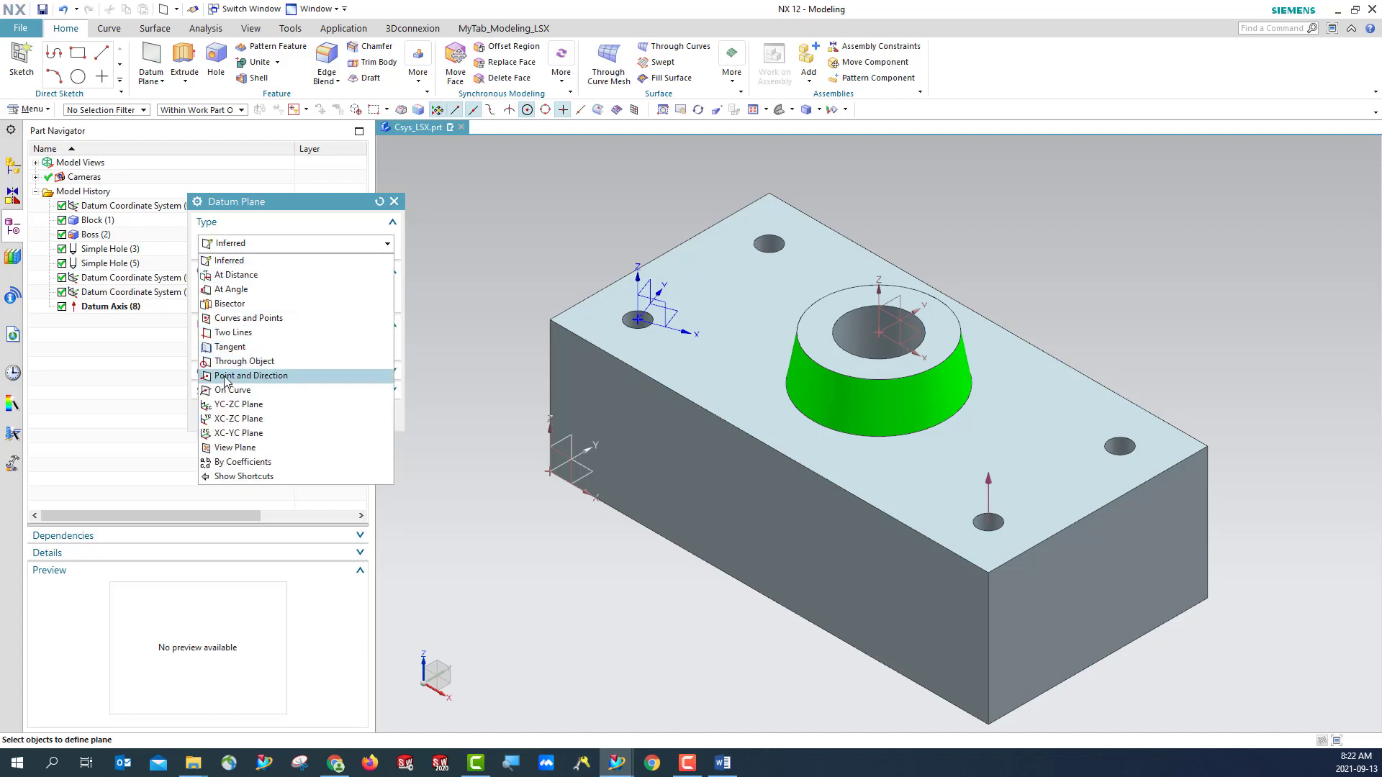
pyautogui.click(277, 377)
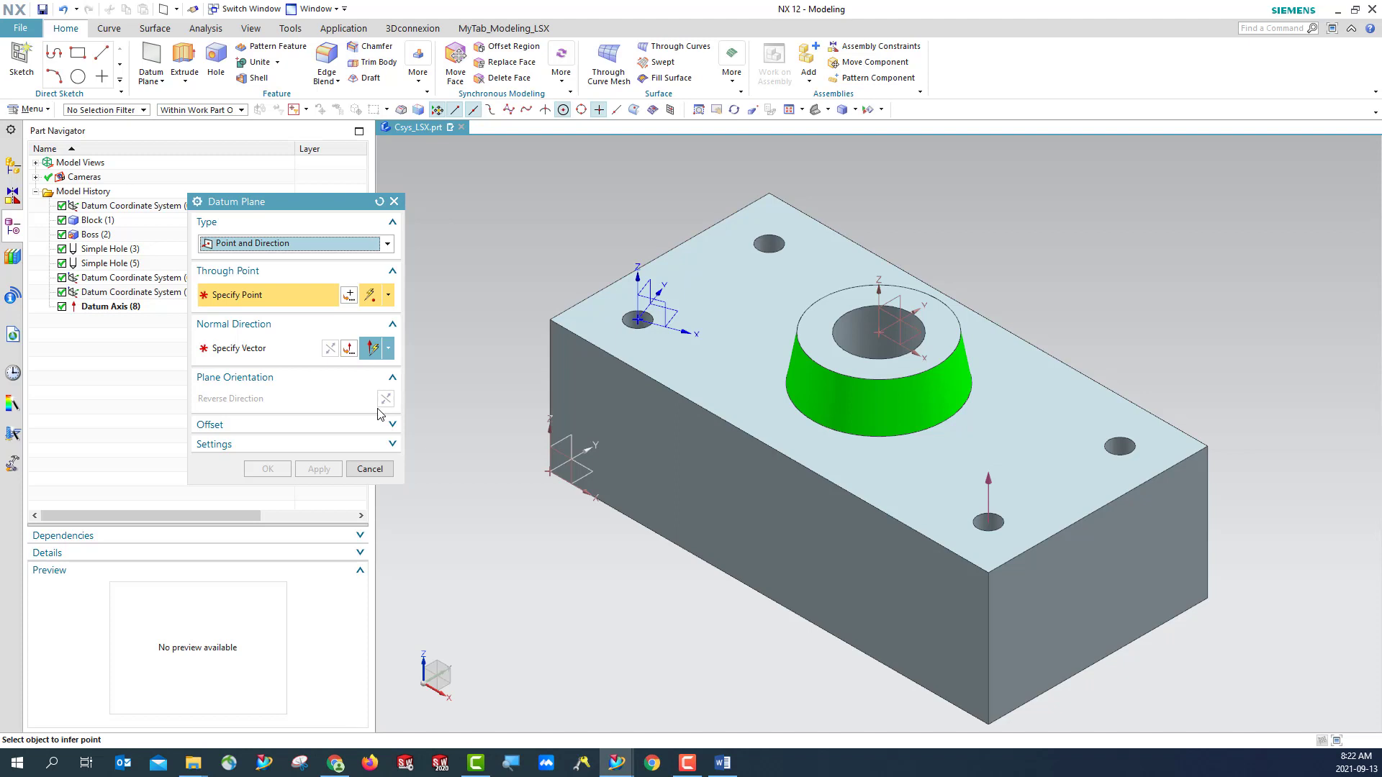
pyautogui.click(769, 243)
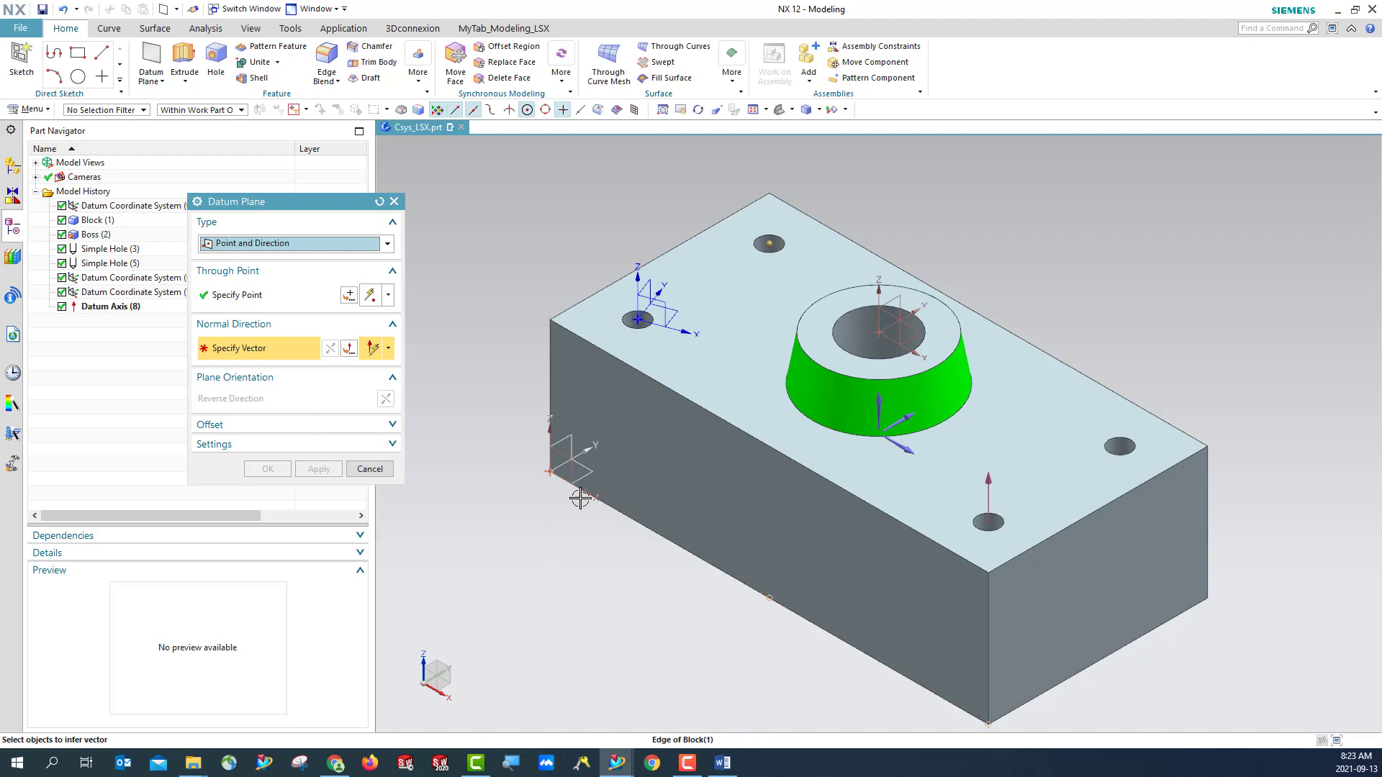
# - Use the X-axis as the plane's normal direction and create the datum plane as associative without an offset
pyautogui.click(909, 449)
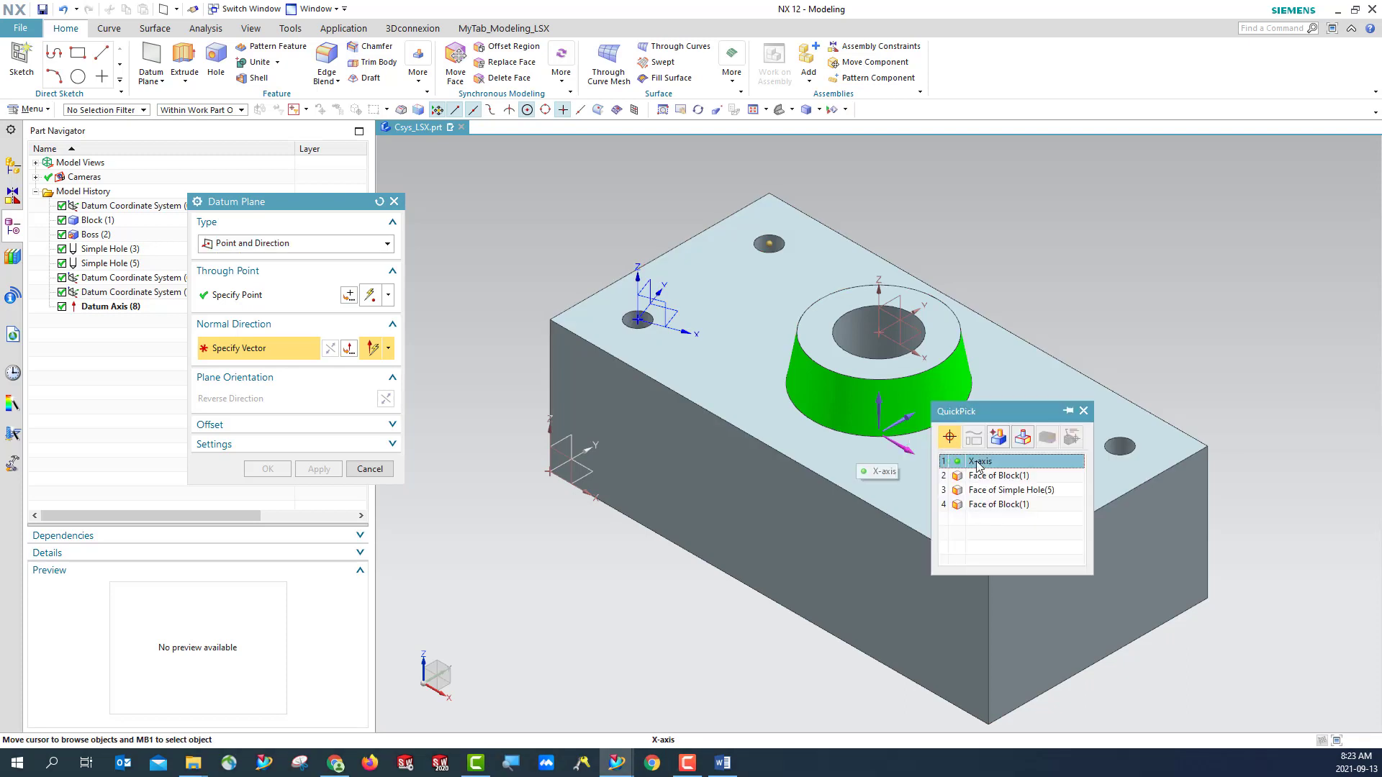
pyautogui.click(976, 464)
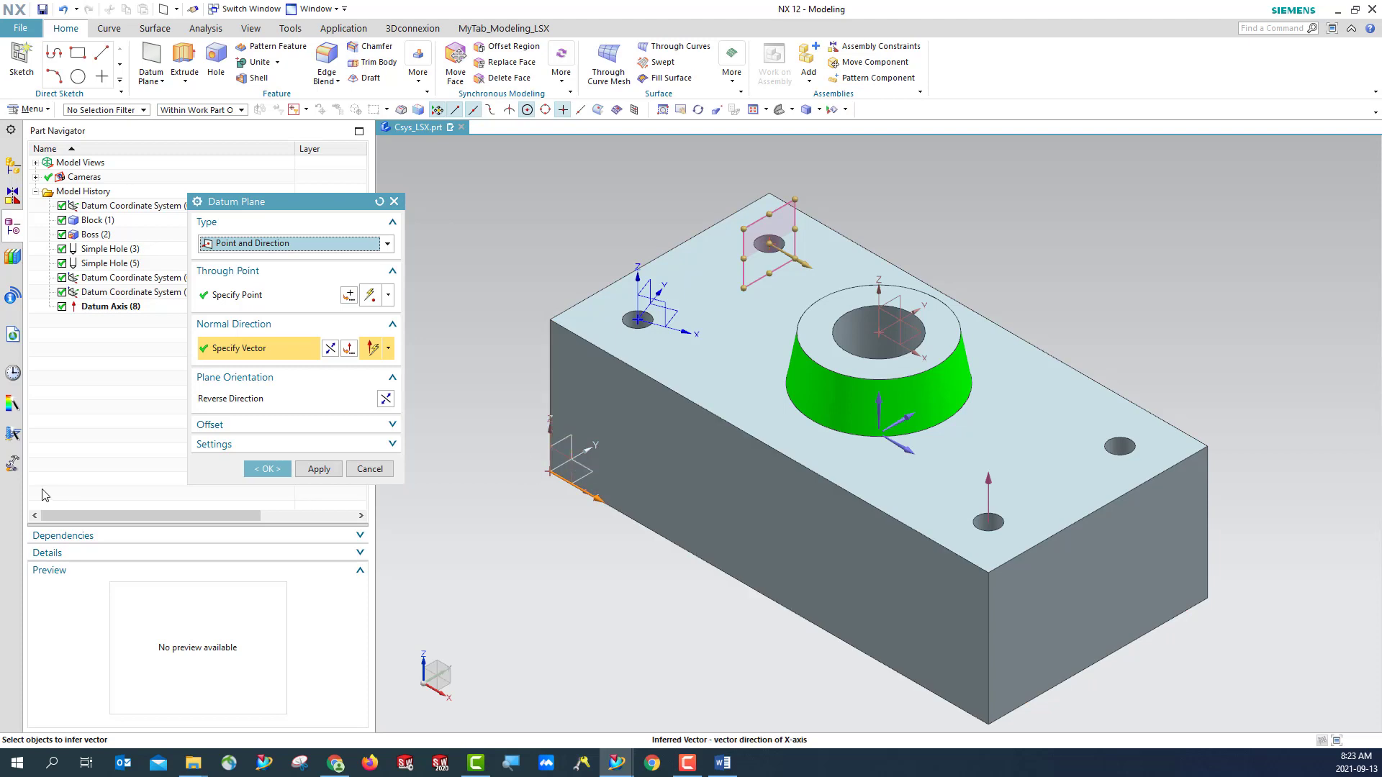
pyautogui.click(227, 425)
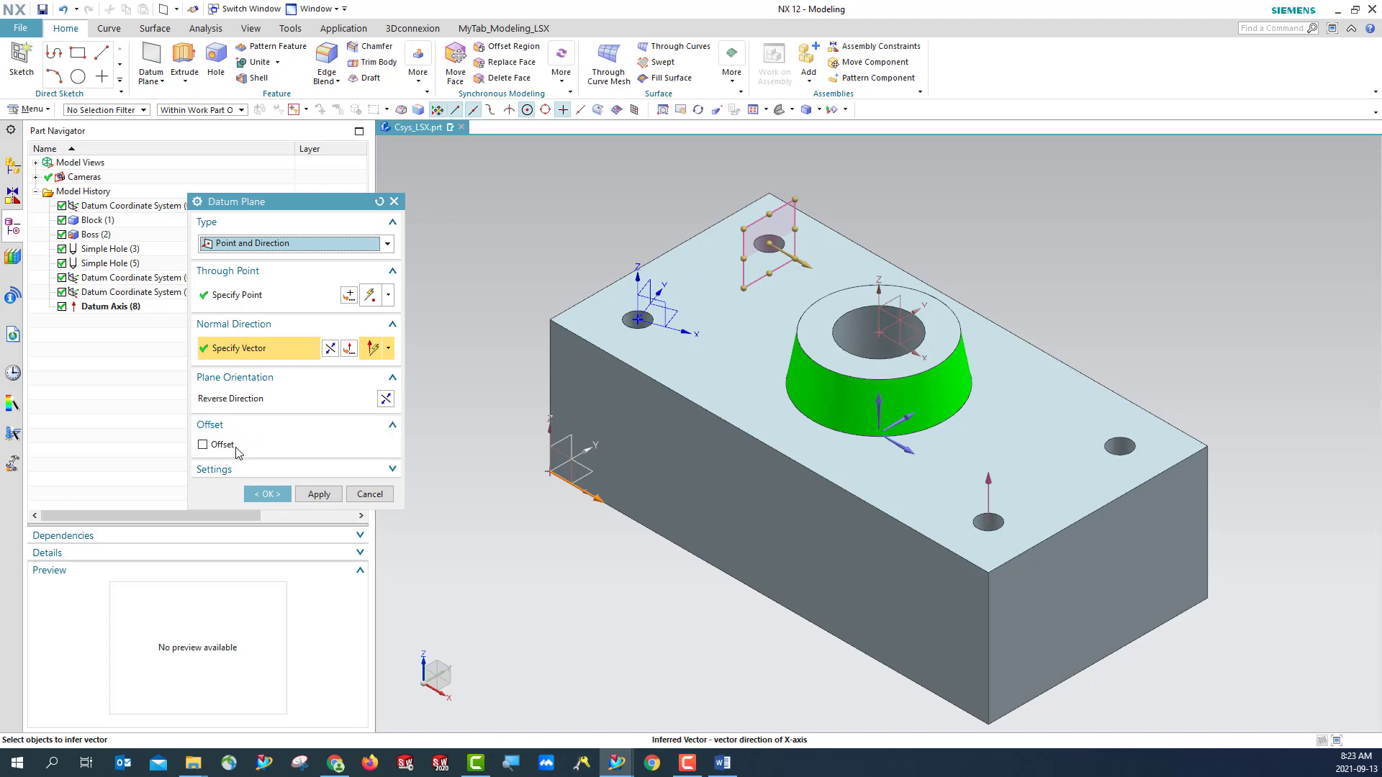
pyautogui.click(216, 469)
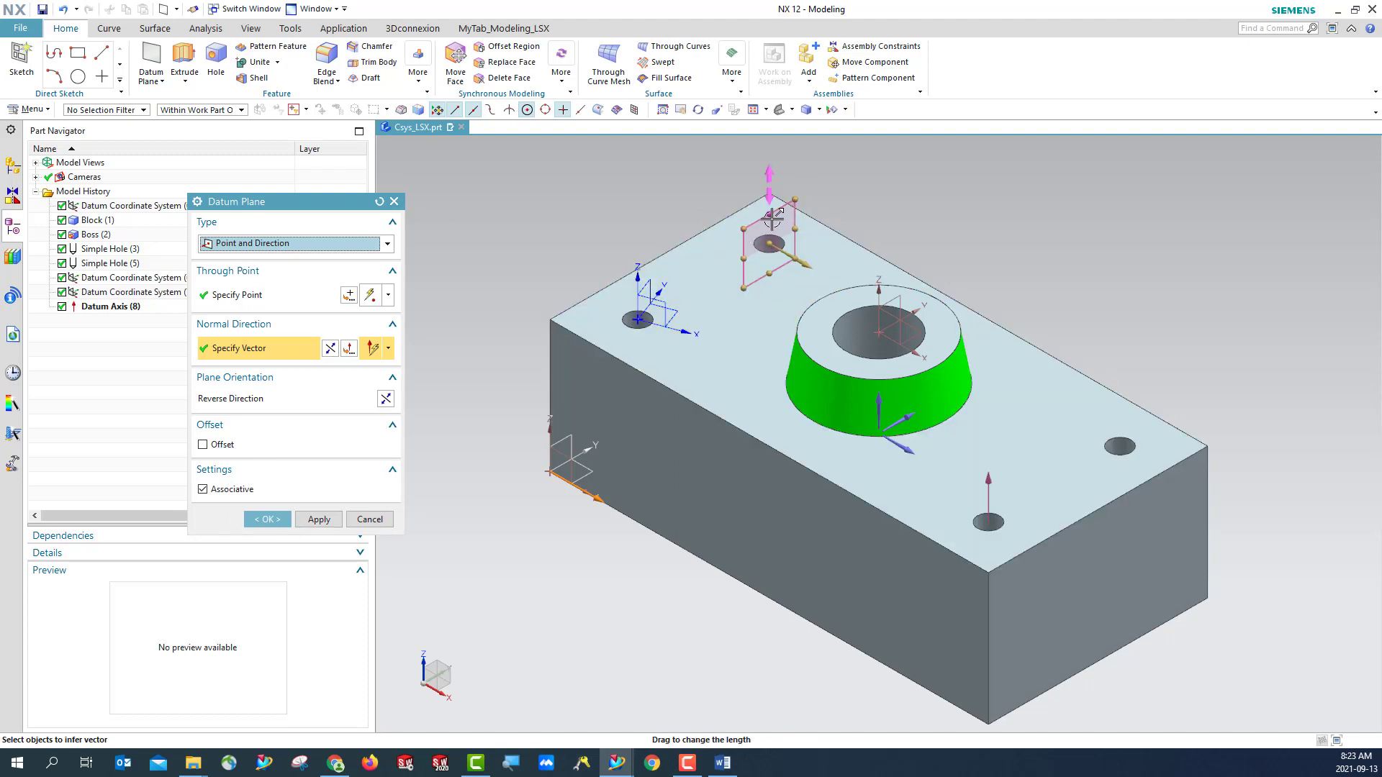
pyautogui.click(267, 519)
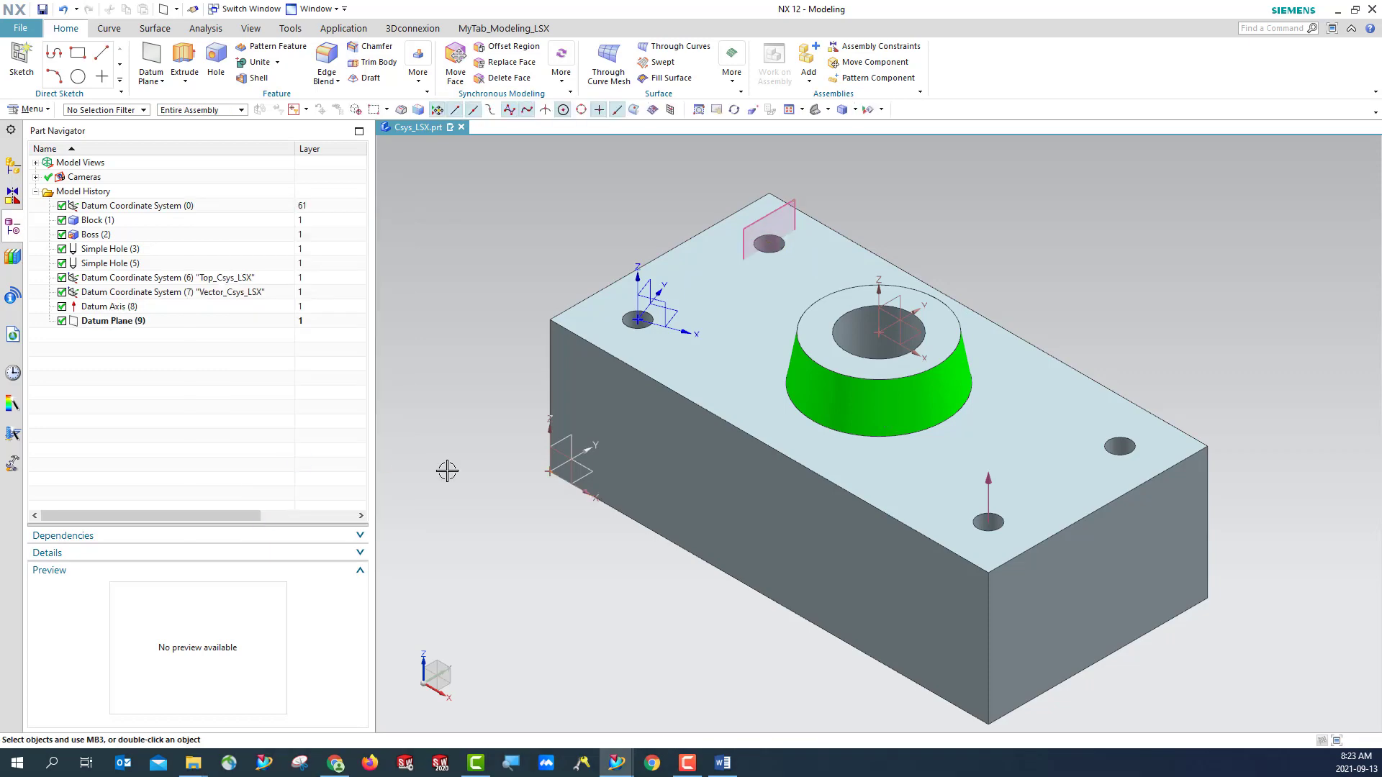
# - Check the datum plane in the top view, return to the isometric view and save the part
pyautogui.click(828, 109)
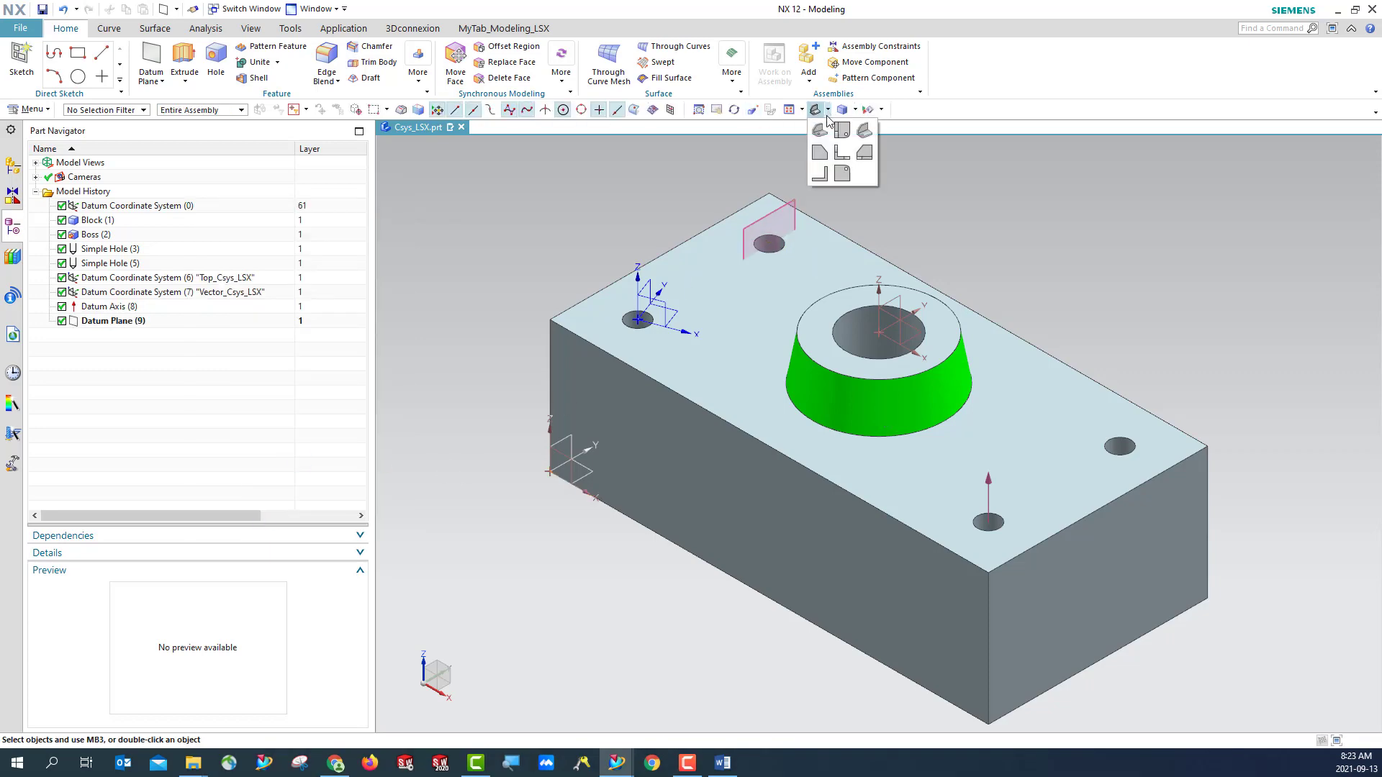
pyautogui.click(842, 131)
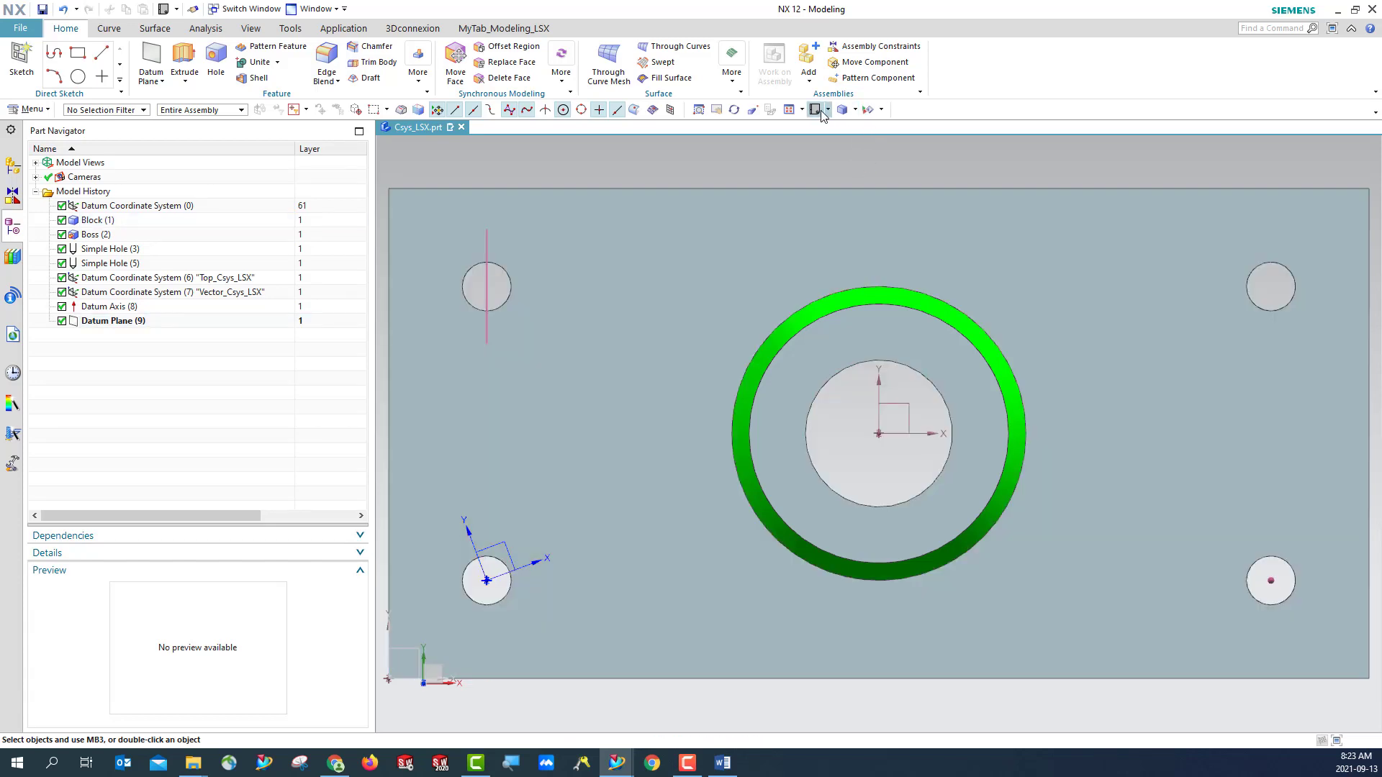
pyautogui.click(822, 110)
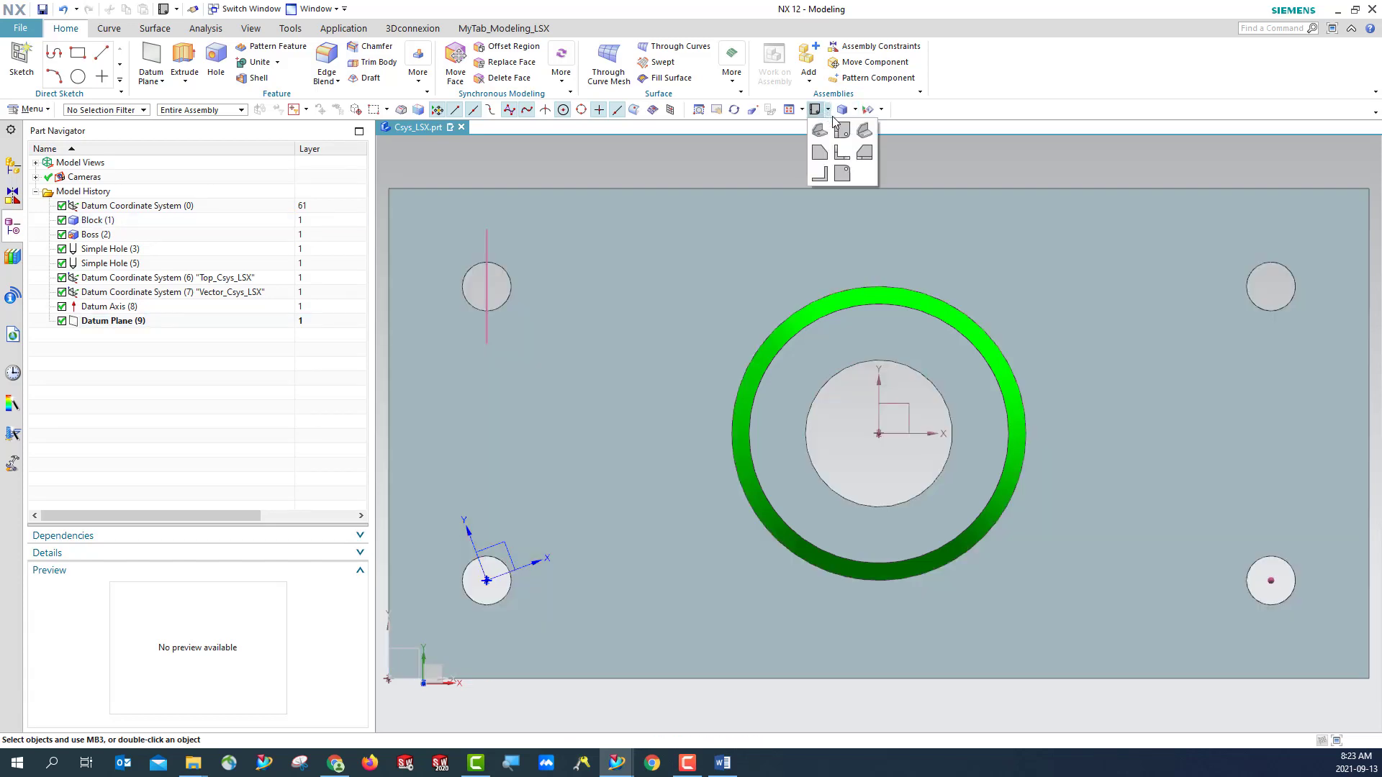
pyautogui.click(864, 131)
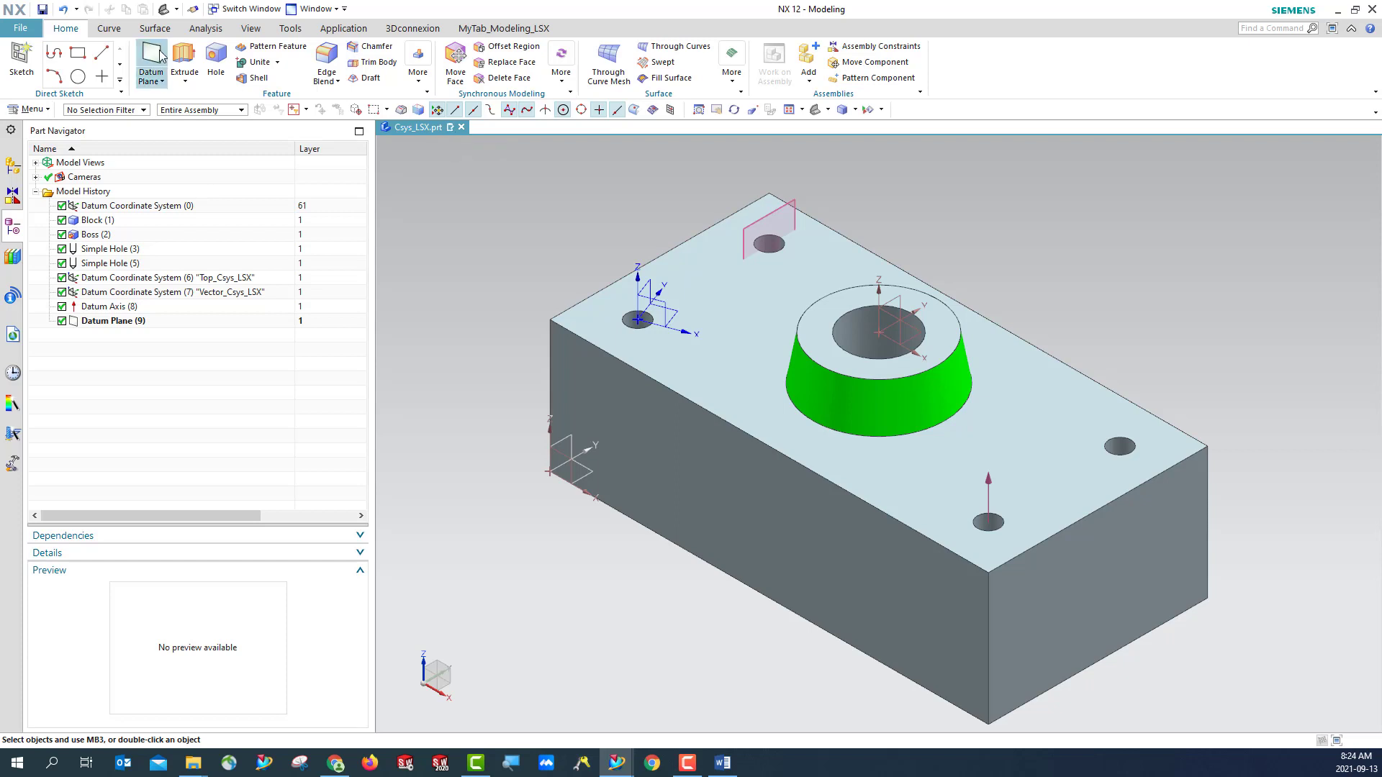
pyautogui.click(43, 11)
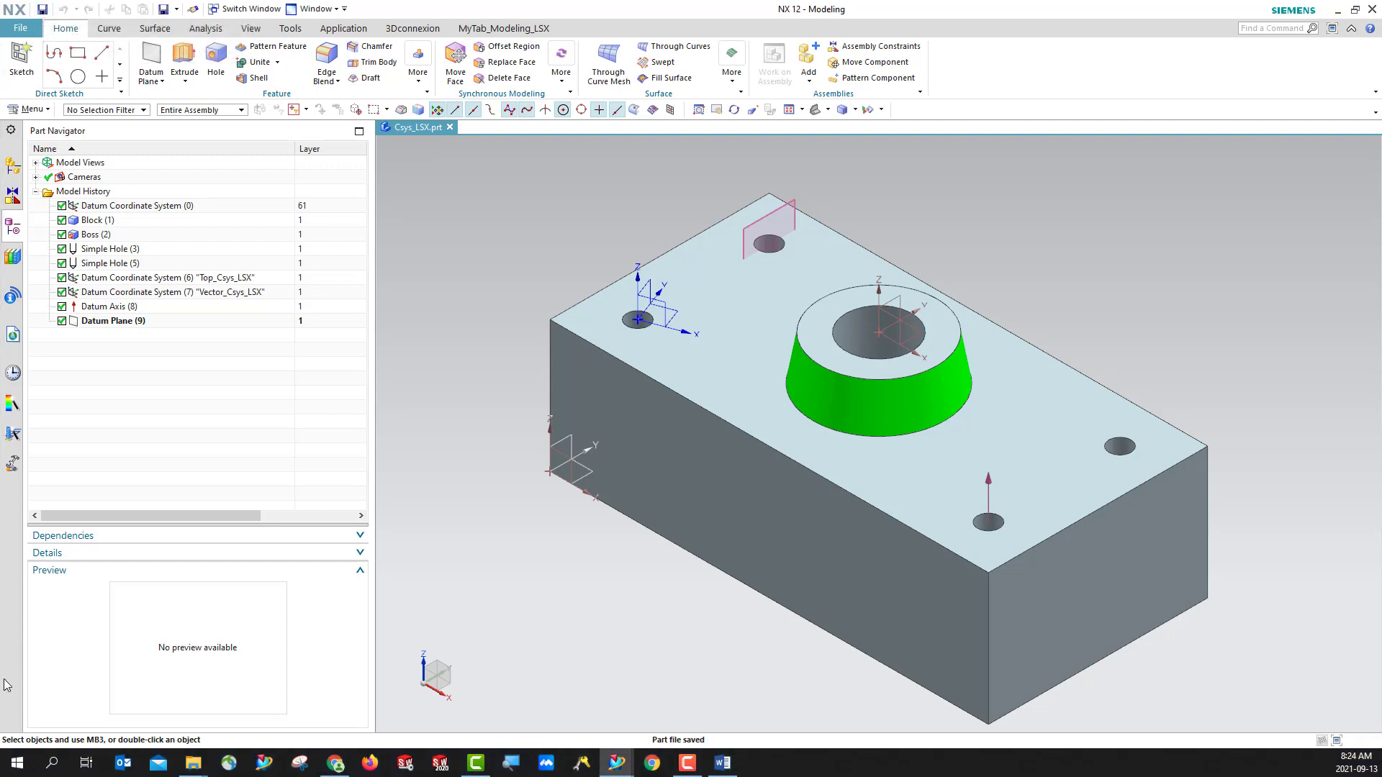
# - Rename the datum axis feature as Axis_cylindricalFace_LSX
pyautogui.click(101, 308)
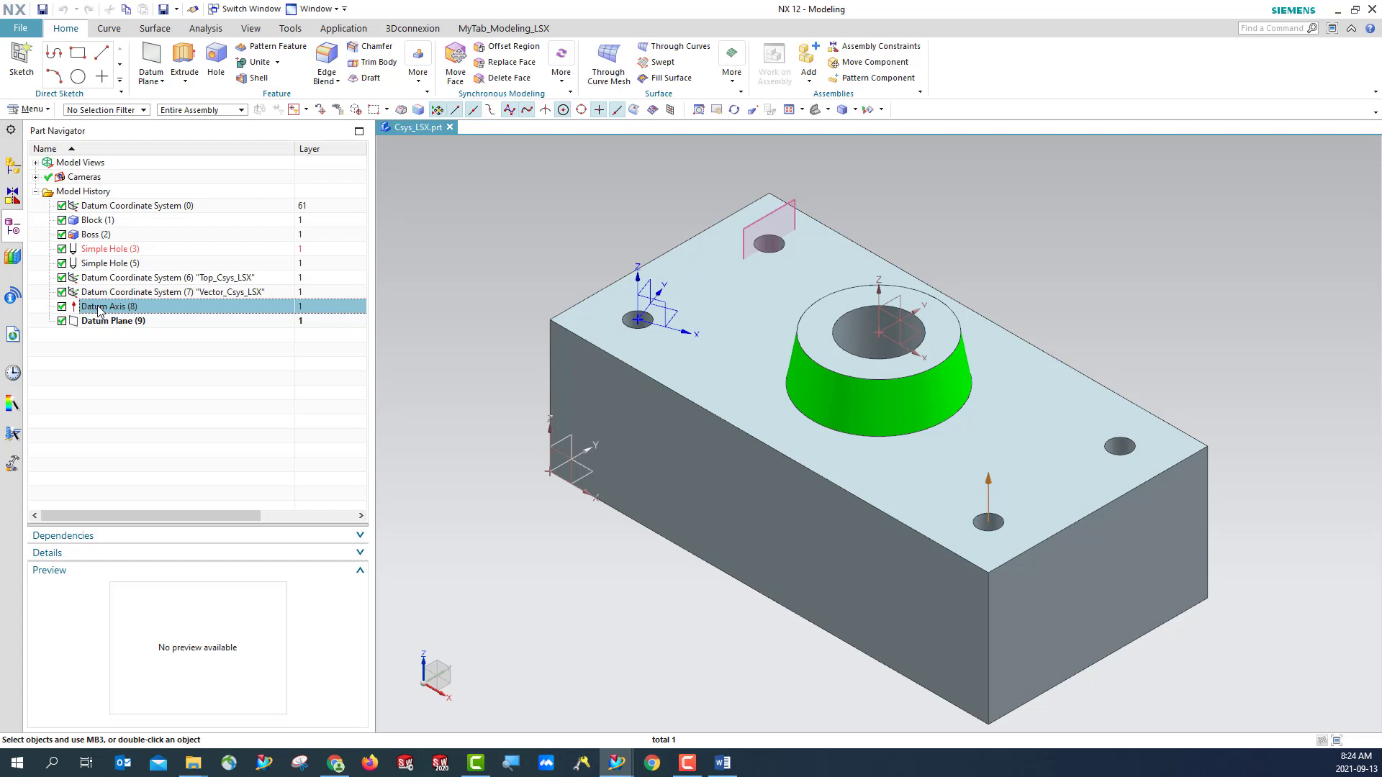
pyautogui.rightClick(98, 311)
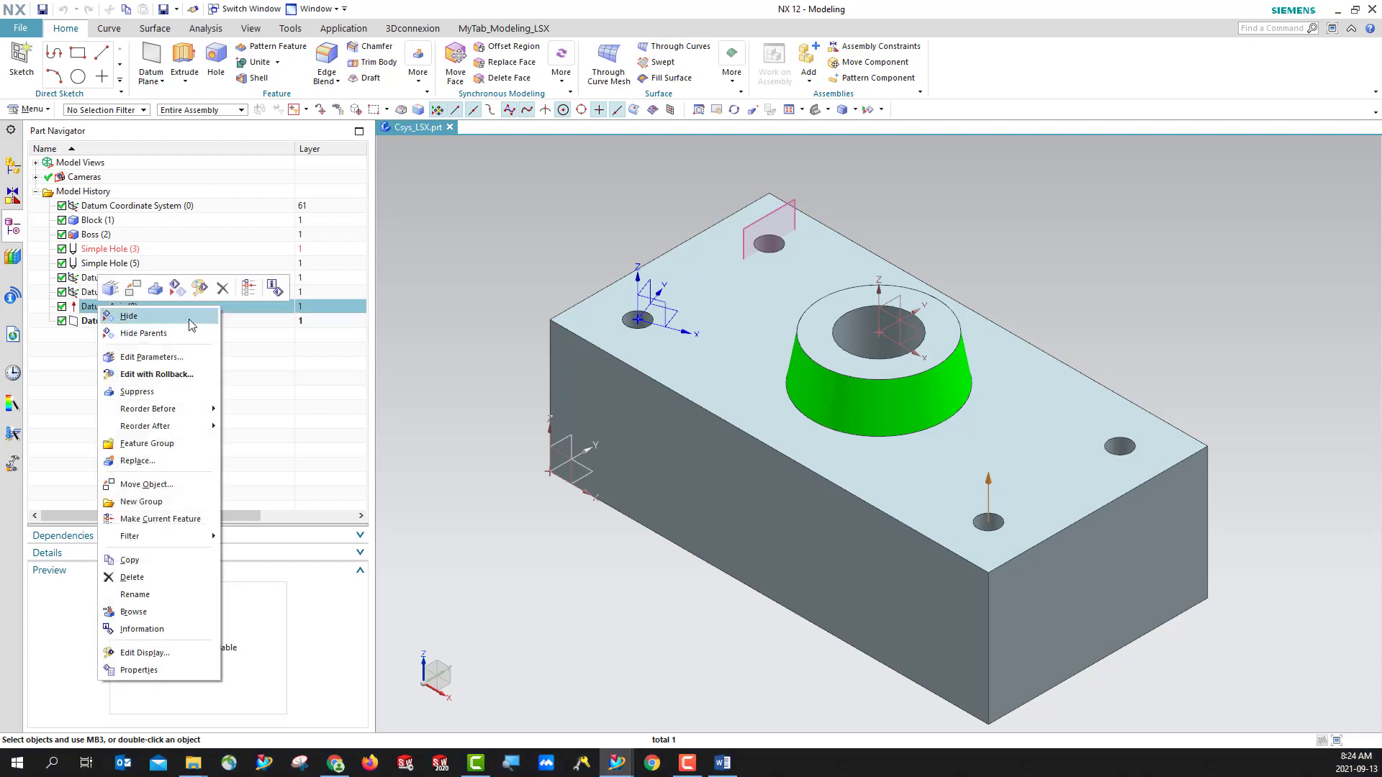
pyautogui.click(154, 598)
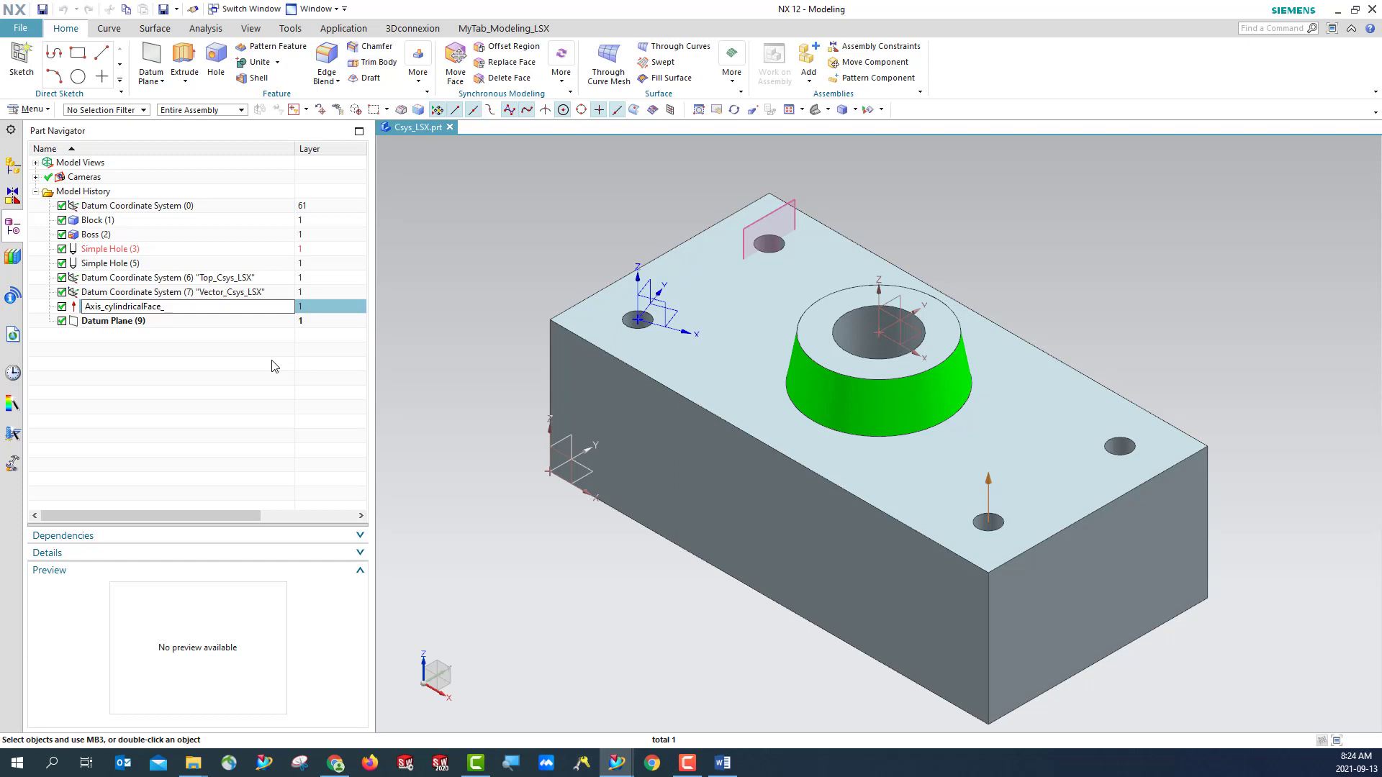
pyautogui.write('SX')
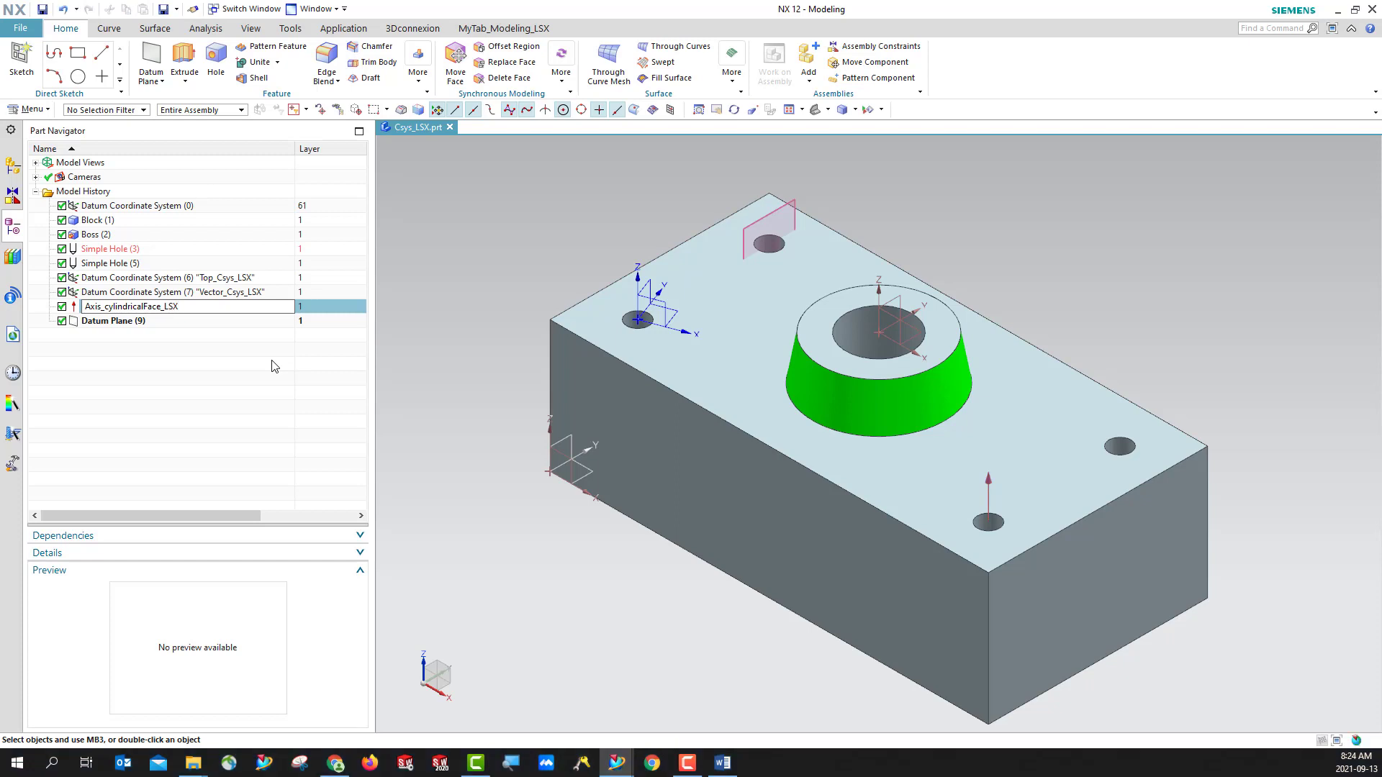
pyautogui.press('Return')
# - Rename the datum plane feature as Plane_hole_LSX and save the part
pyautogui.rightClick(108, 322)
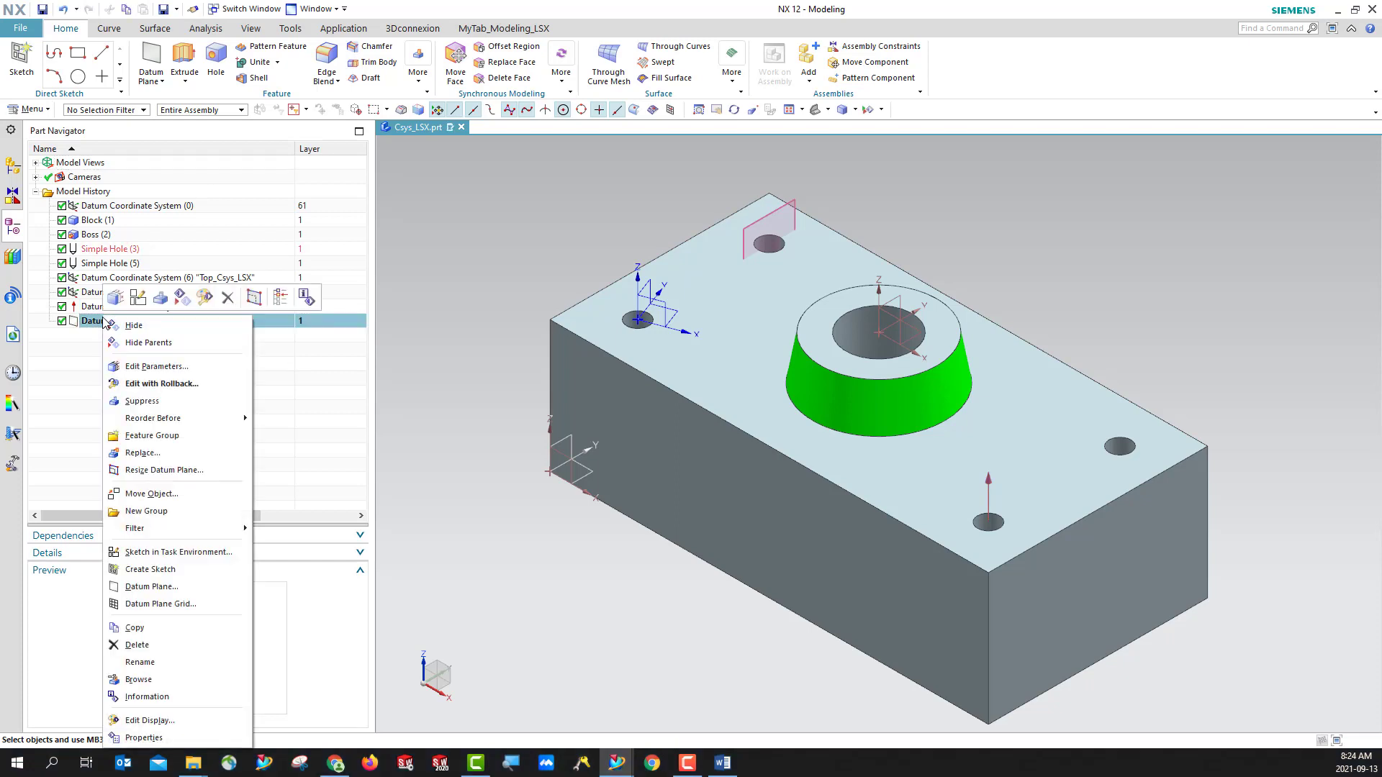
pyautogui.click(147, 663)
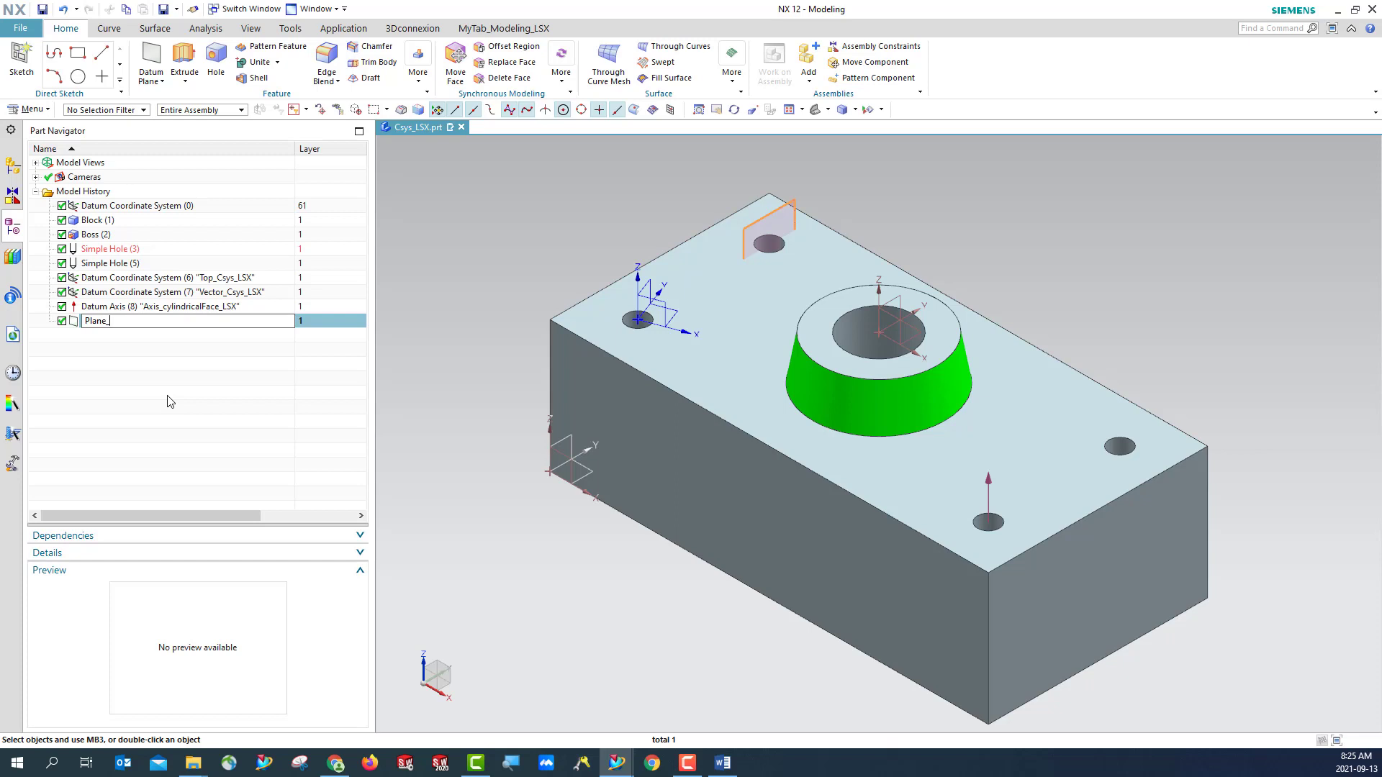
pyautogui.write('hole_LSX')
pyautogui.press('Return')
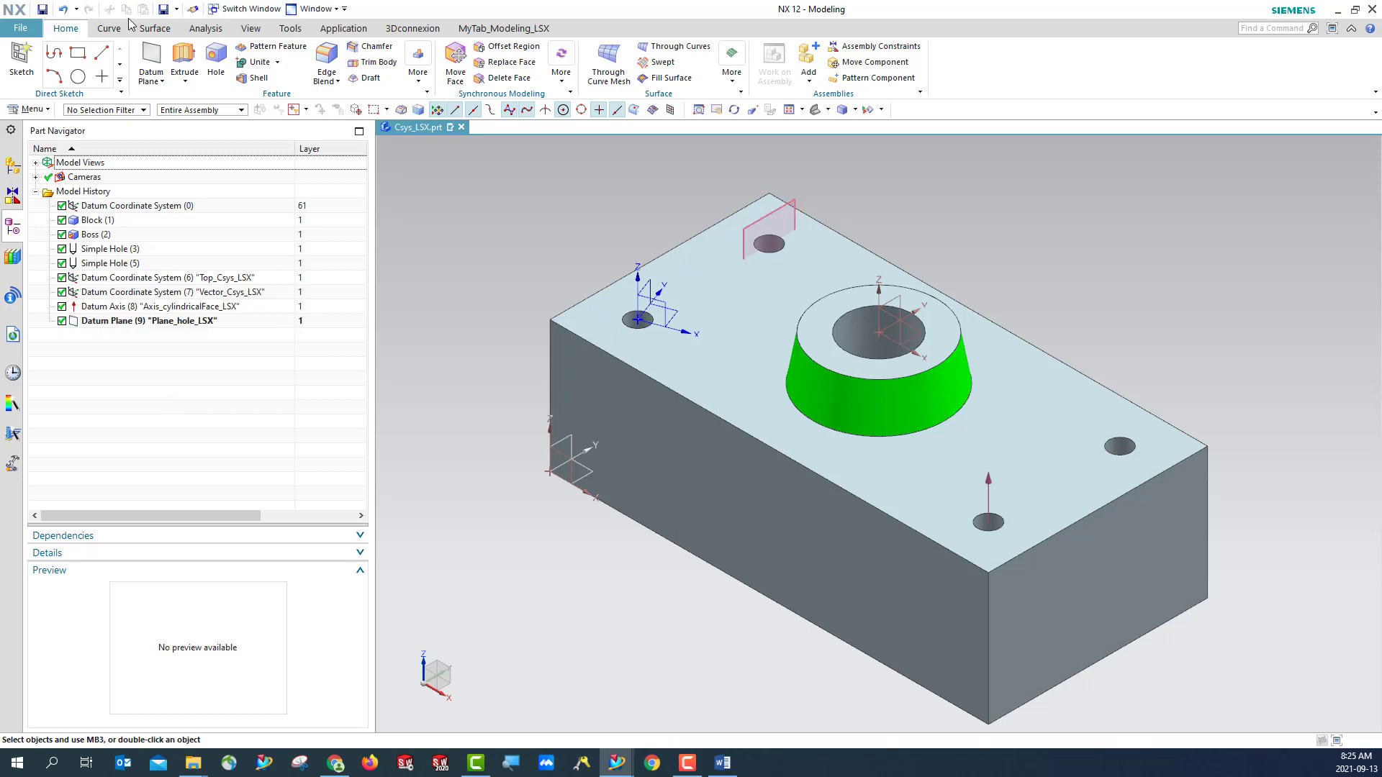
pyautogui.click(41, 10)
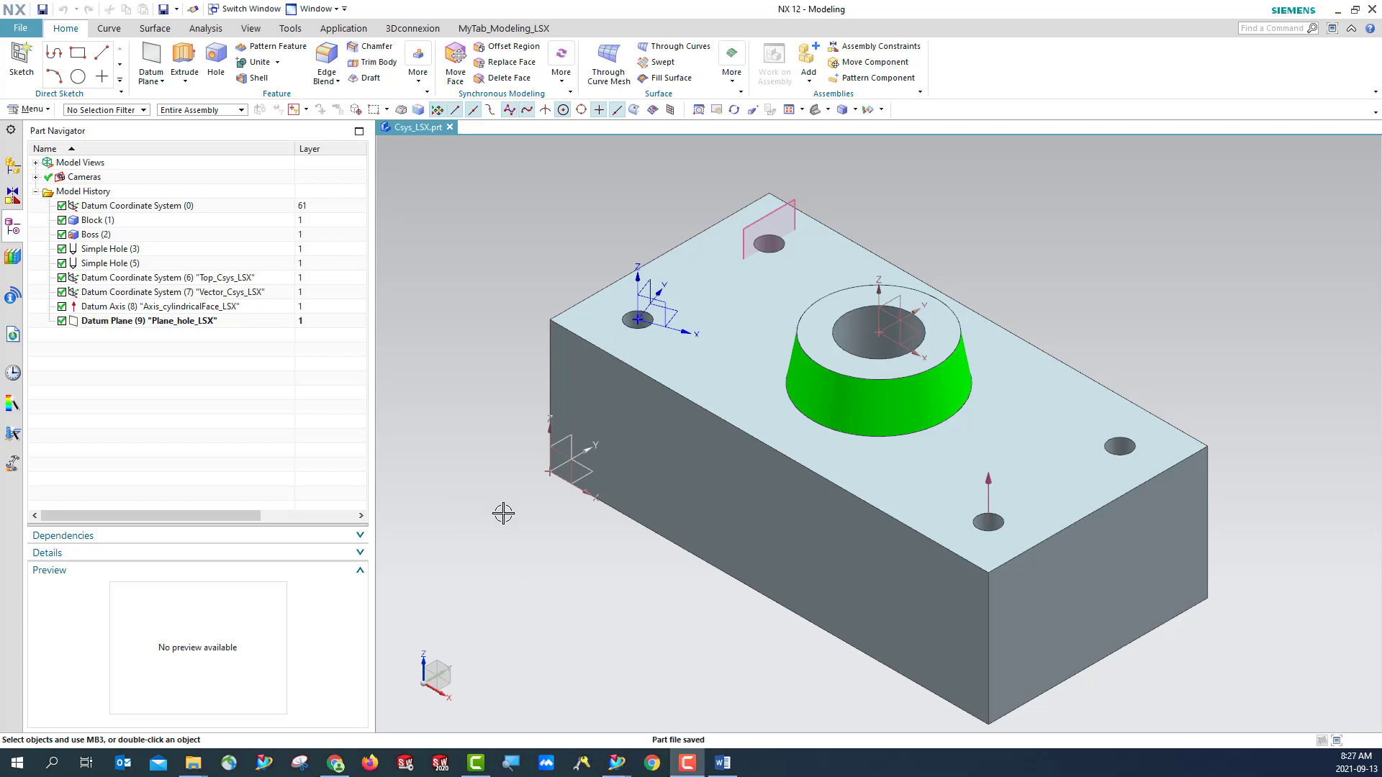
# - Turn on the display of the WCS in the model
pyautogui.click(28, 109)
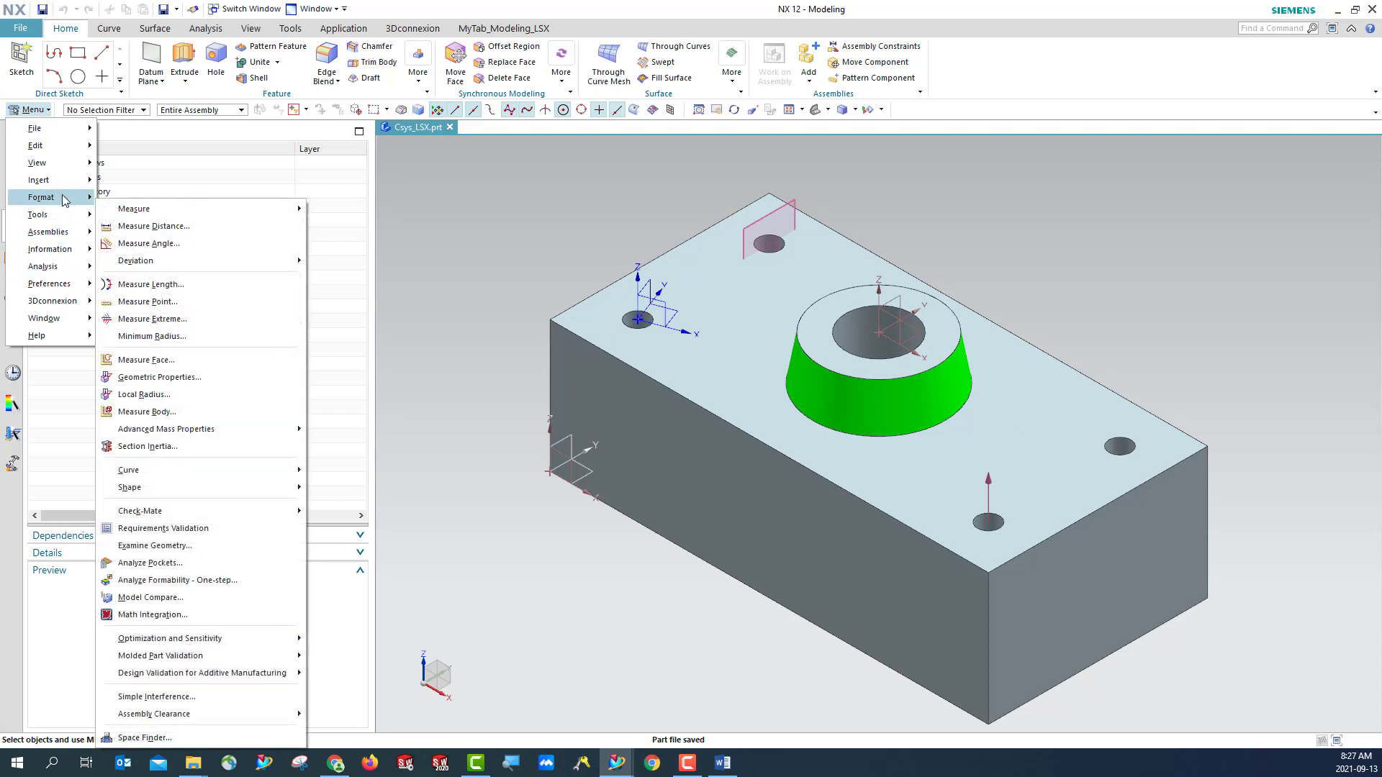
pyautogui.moveTo(64, 200)
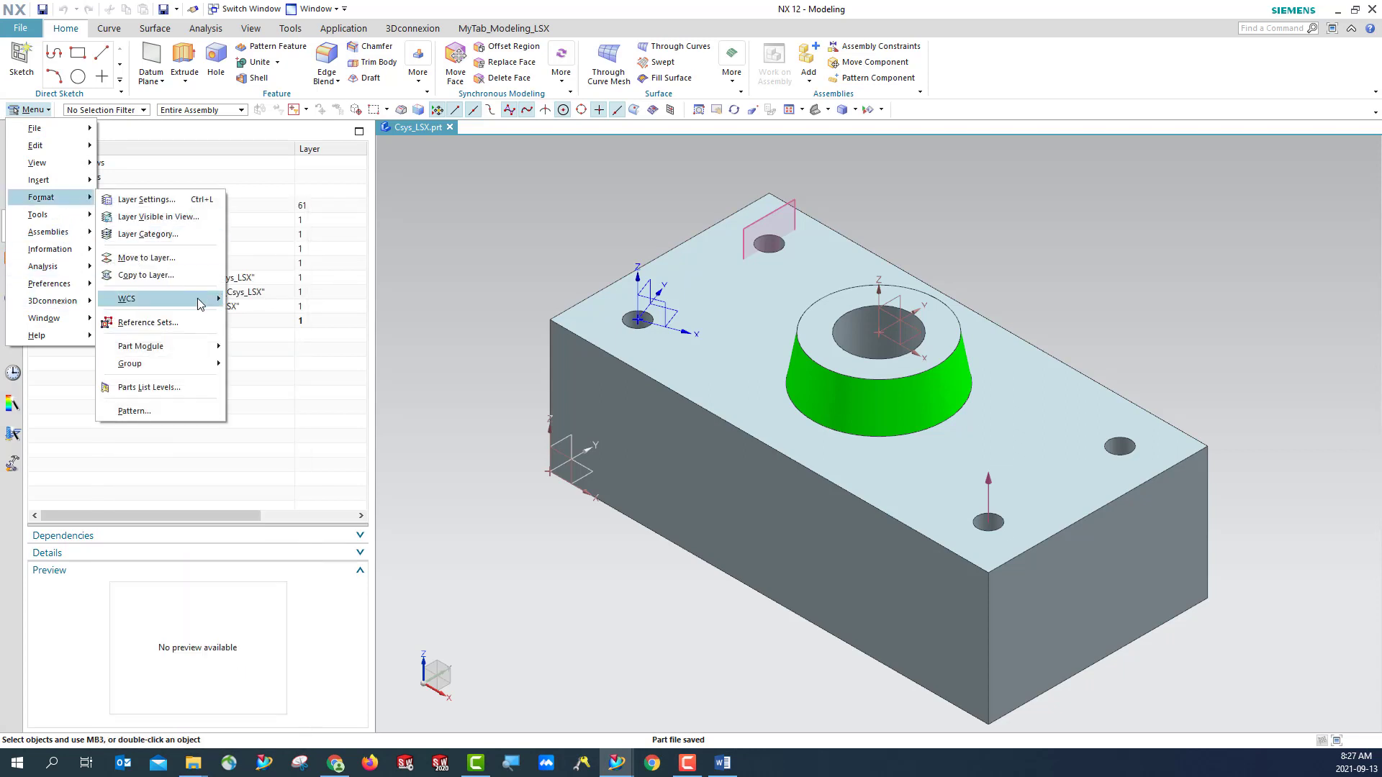
pyautogui.moveTo(201, 304)
pyautogui.click(284, 436)
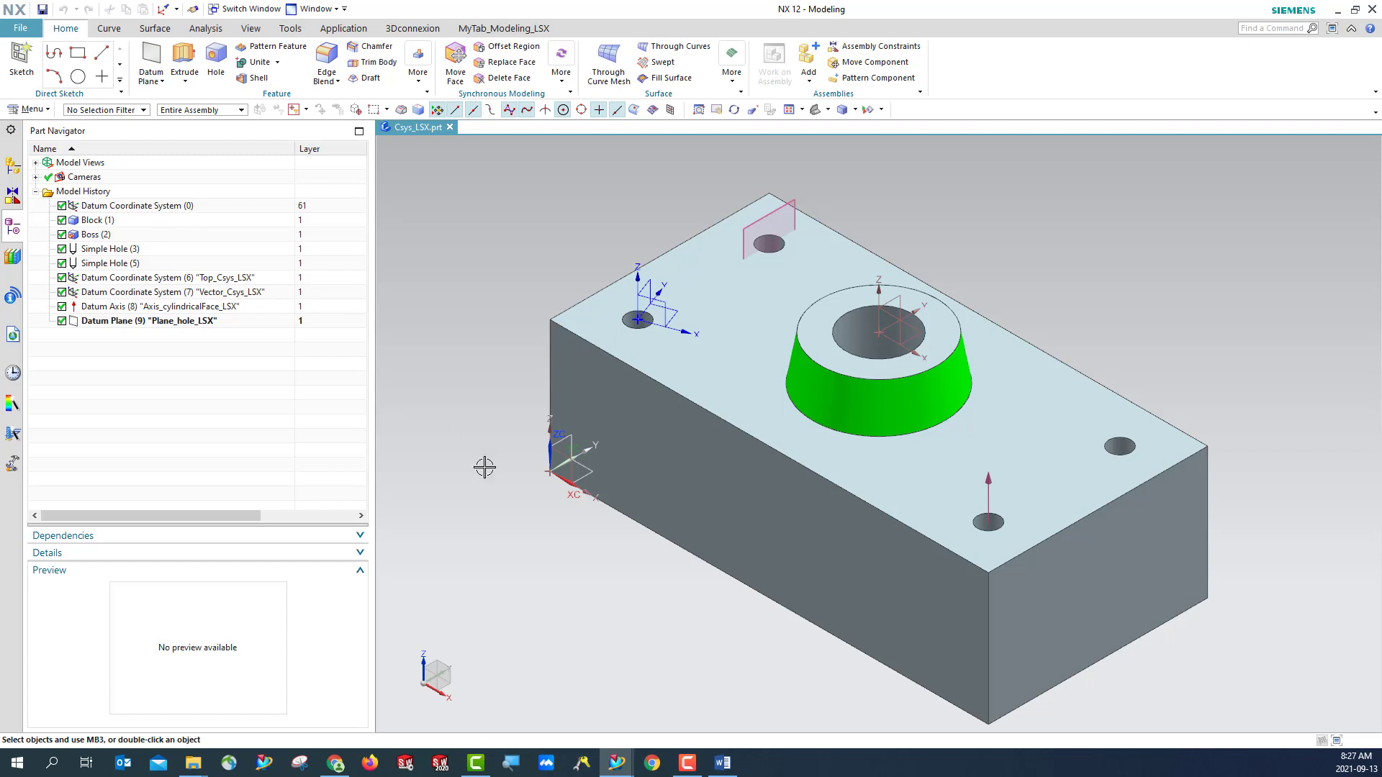
# - Move the WCS onto the Vector_Csys_LSX datum coordinate system
pyautogui.rightClick(654, 308)
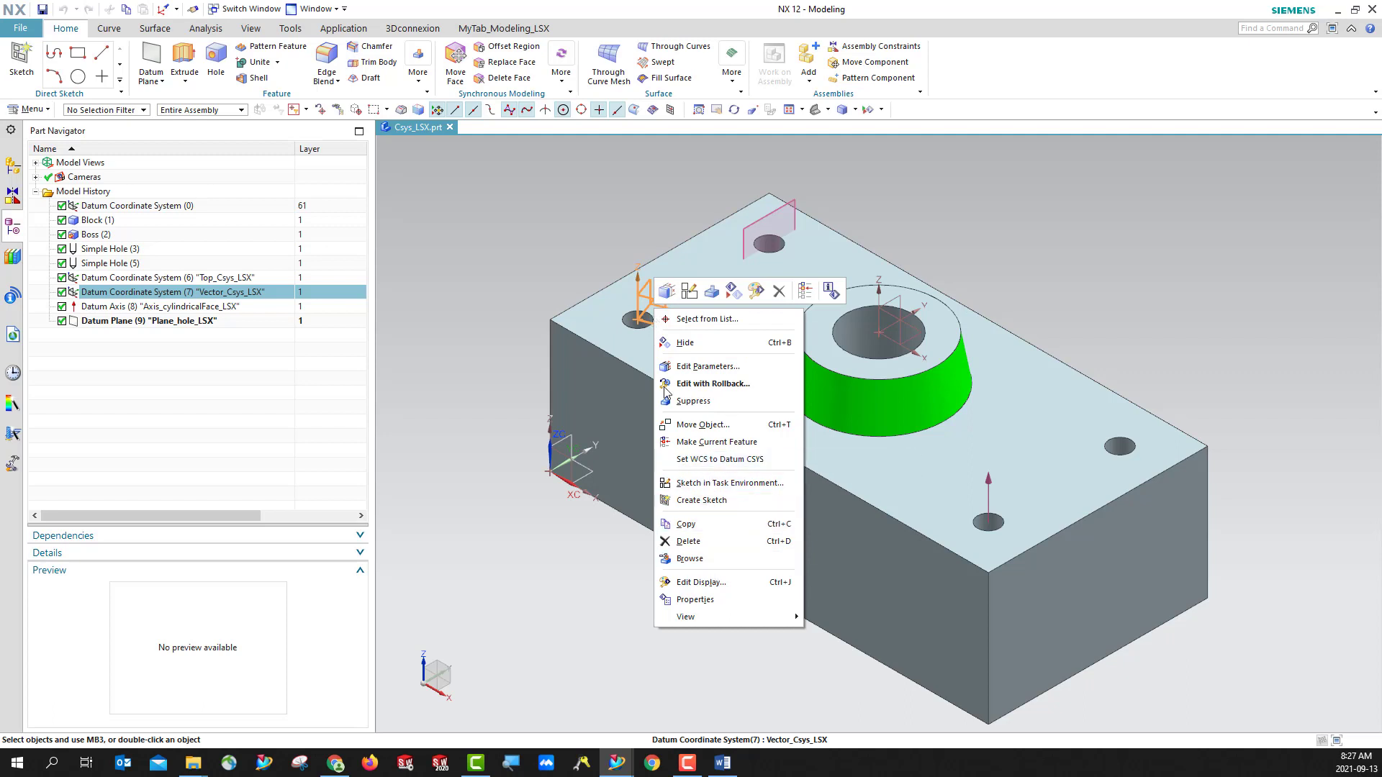
pyautogui.click(725, 461)
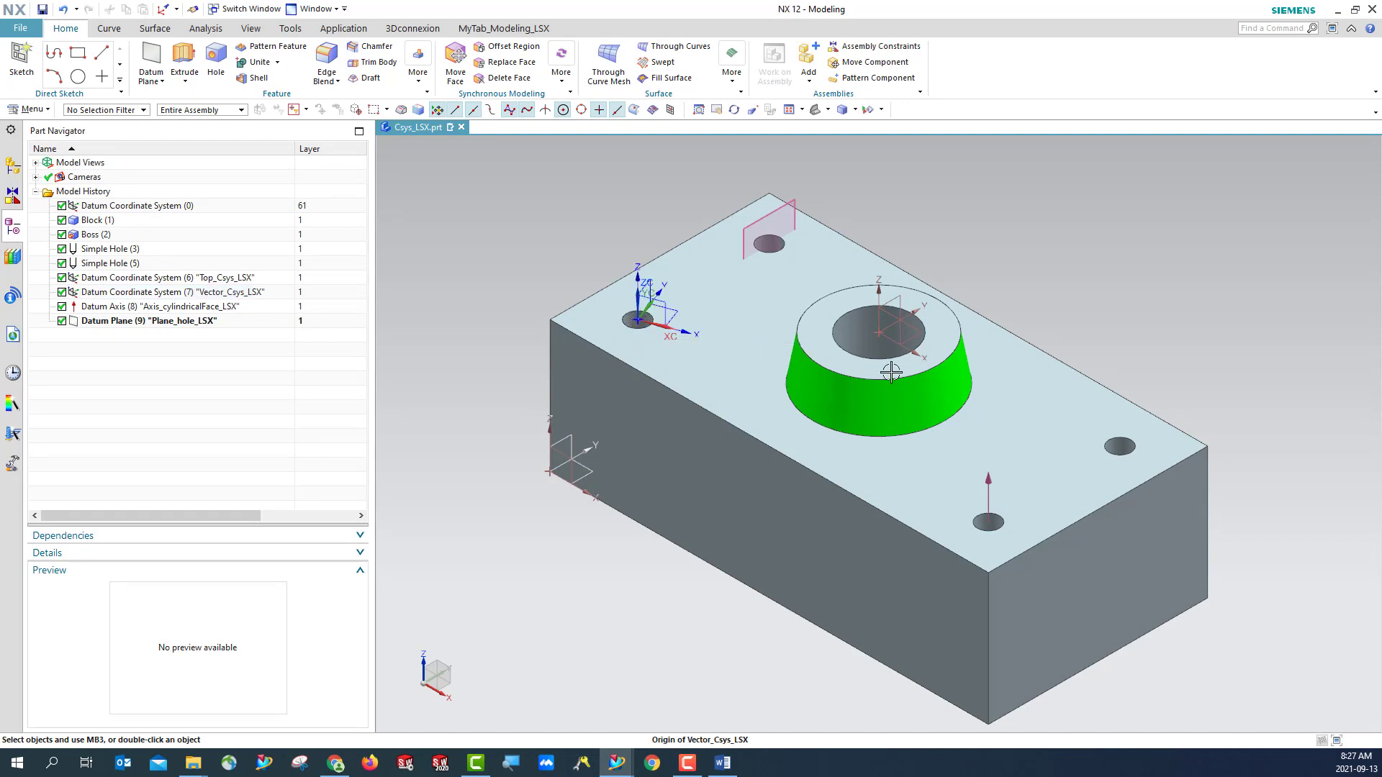
pyautogui.click(883, 432)
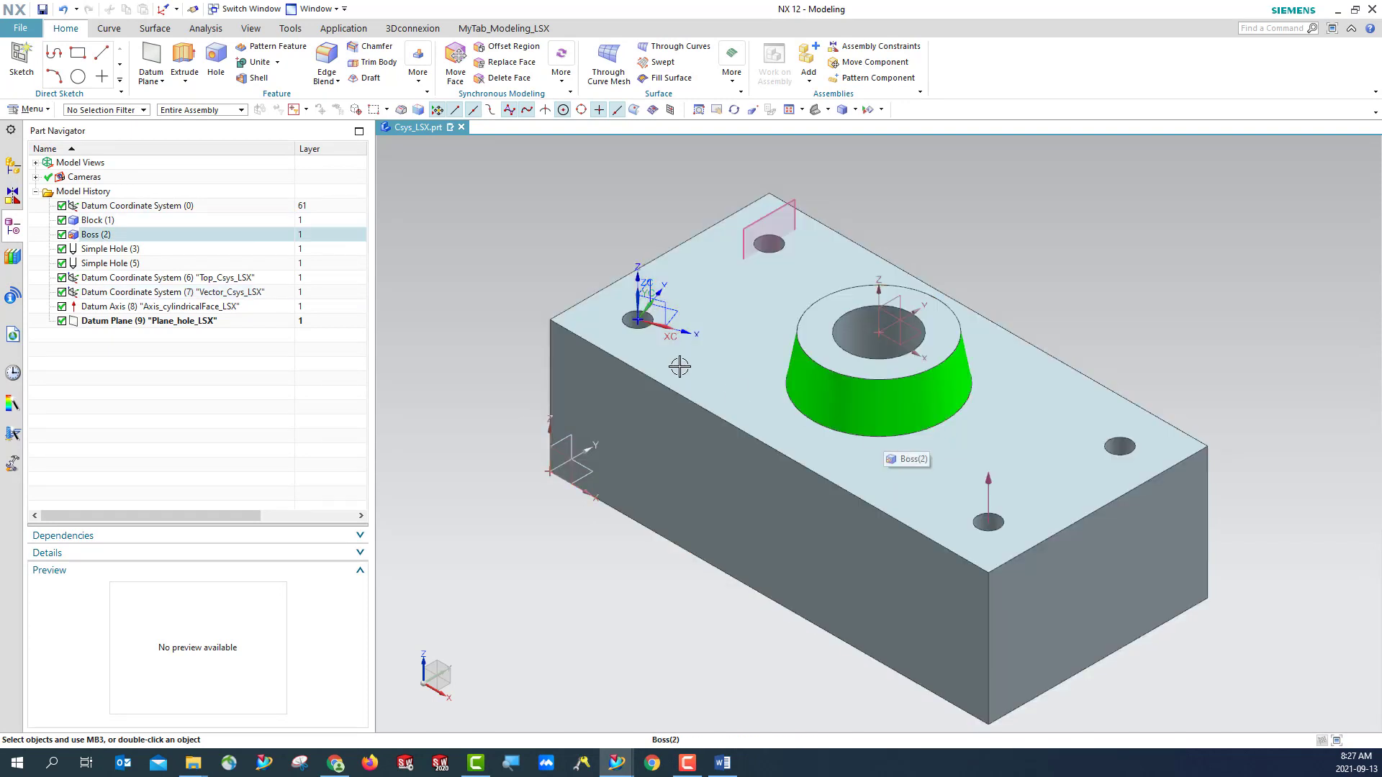
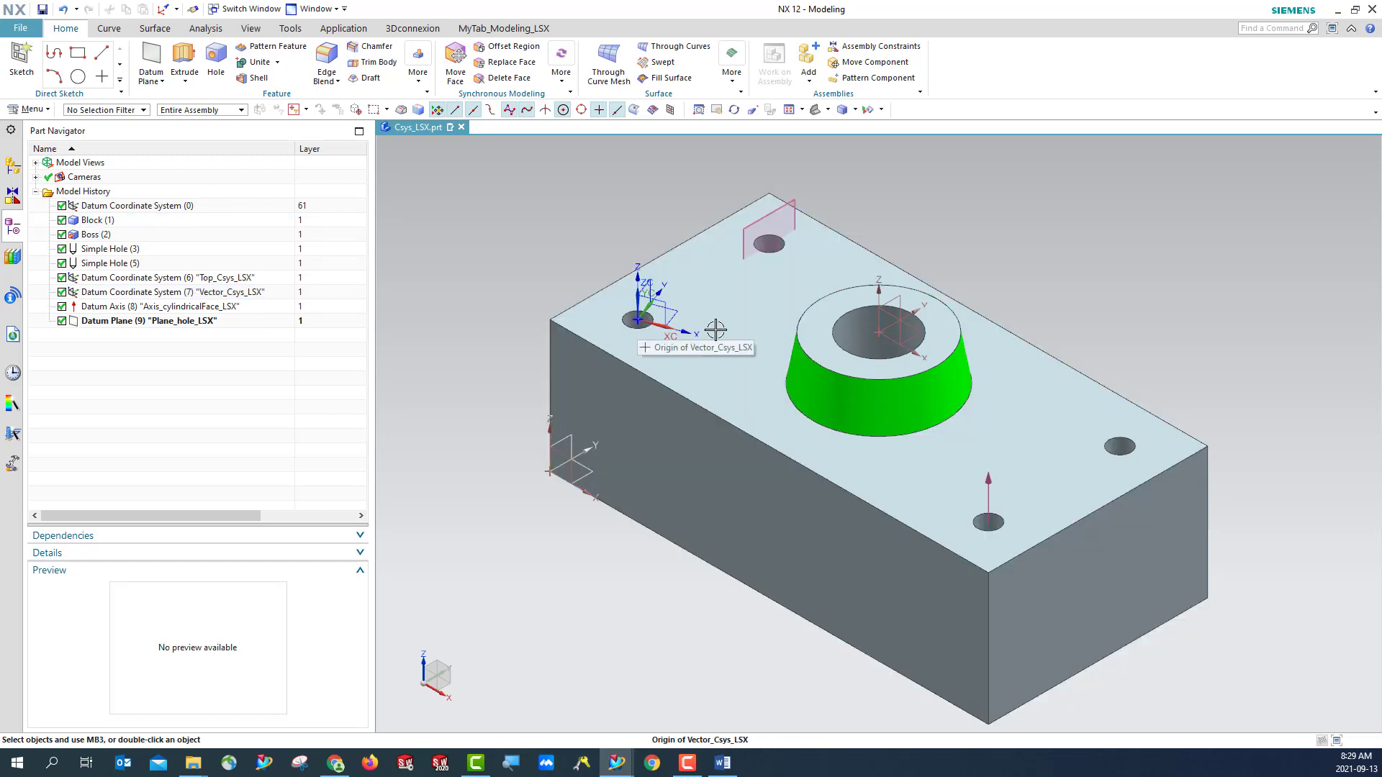
# - Check the WCS placement at the Vector_Csys_LSX origin in the top view, and restore the isometric view
pyautogui.click(829, 111)
pyautogui.click(842, 132)
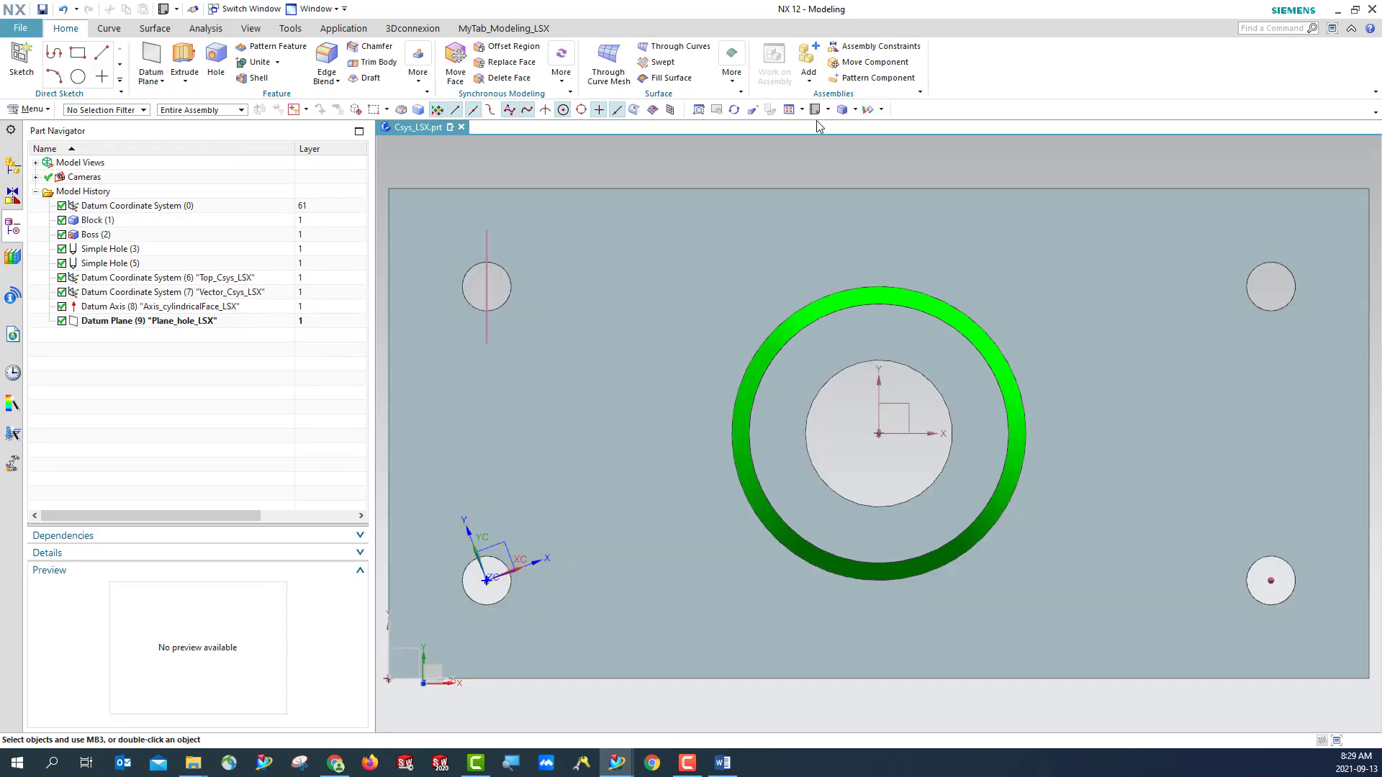
pyautogui.click(828, 109)
pyautogui.click(819, 131)
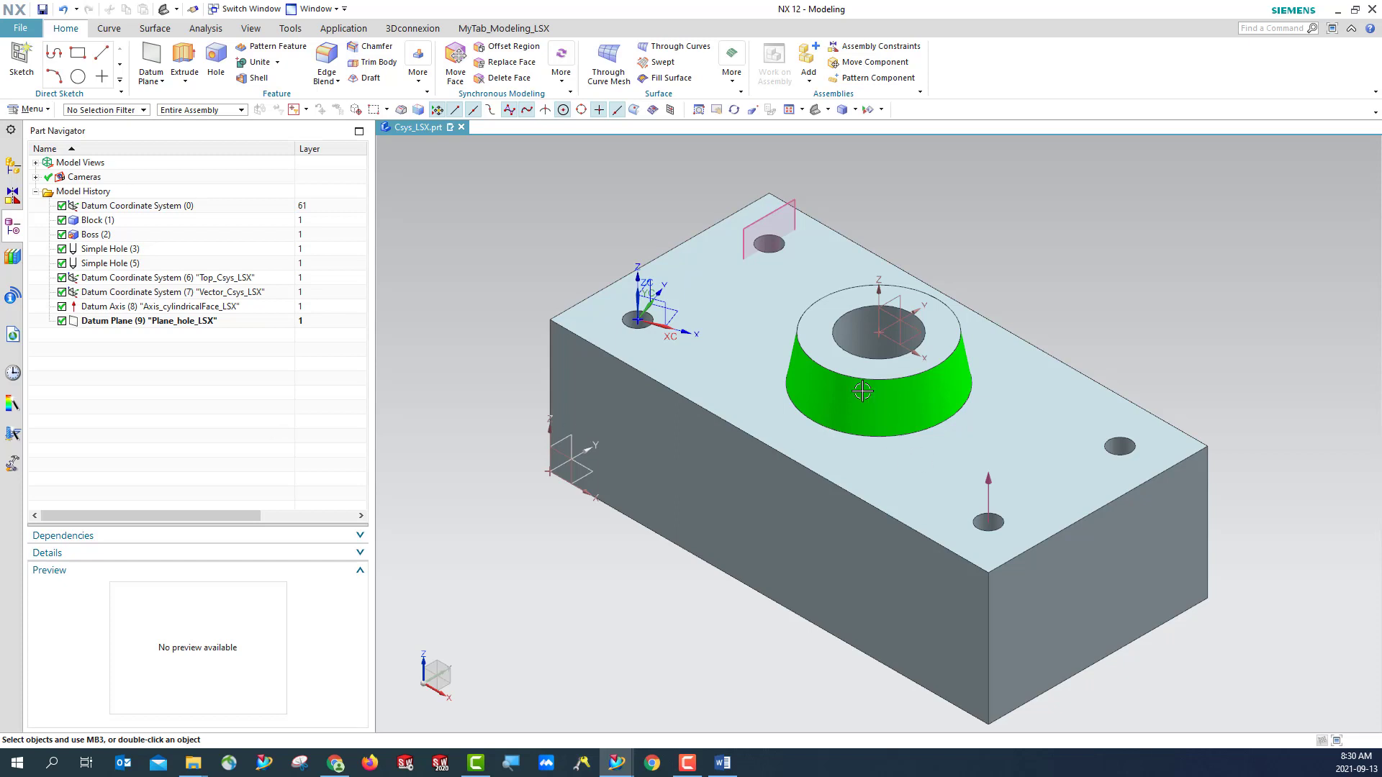
pyautogui.click(636, 321)
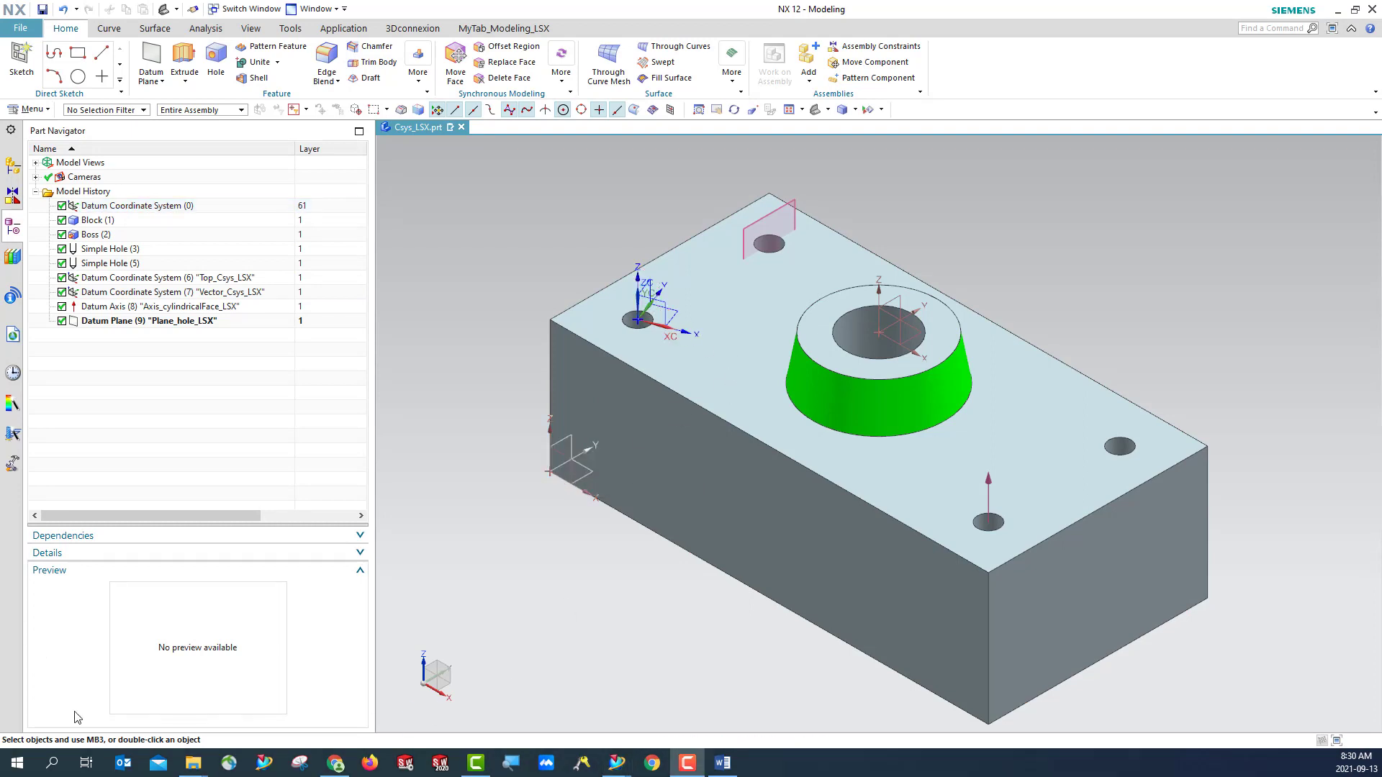
# - Switch to File Explorer and open Answer_lab2.docx from the Week2_labactivity folder for editing
pyautogui.moveTo(195, 767)
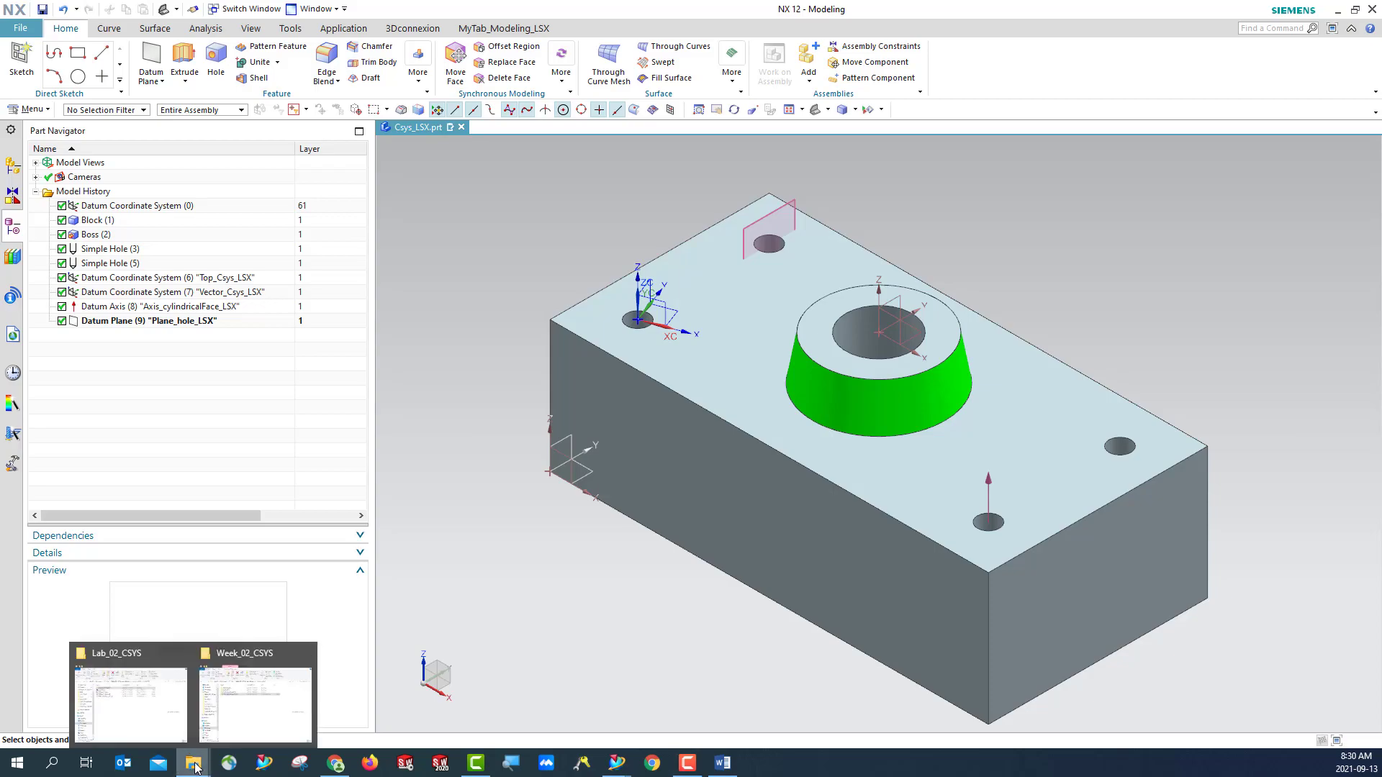
pyautogui.moveTo(233, 720)
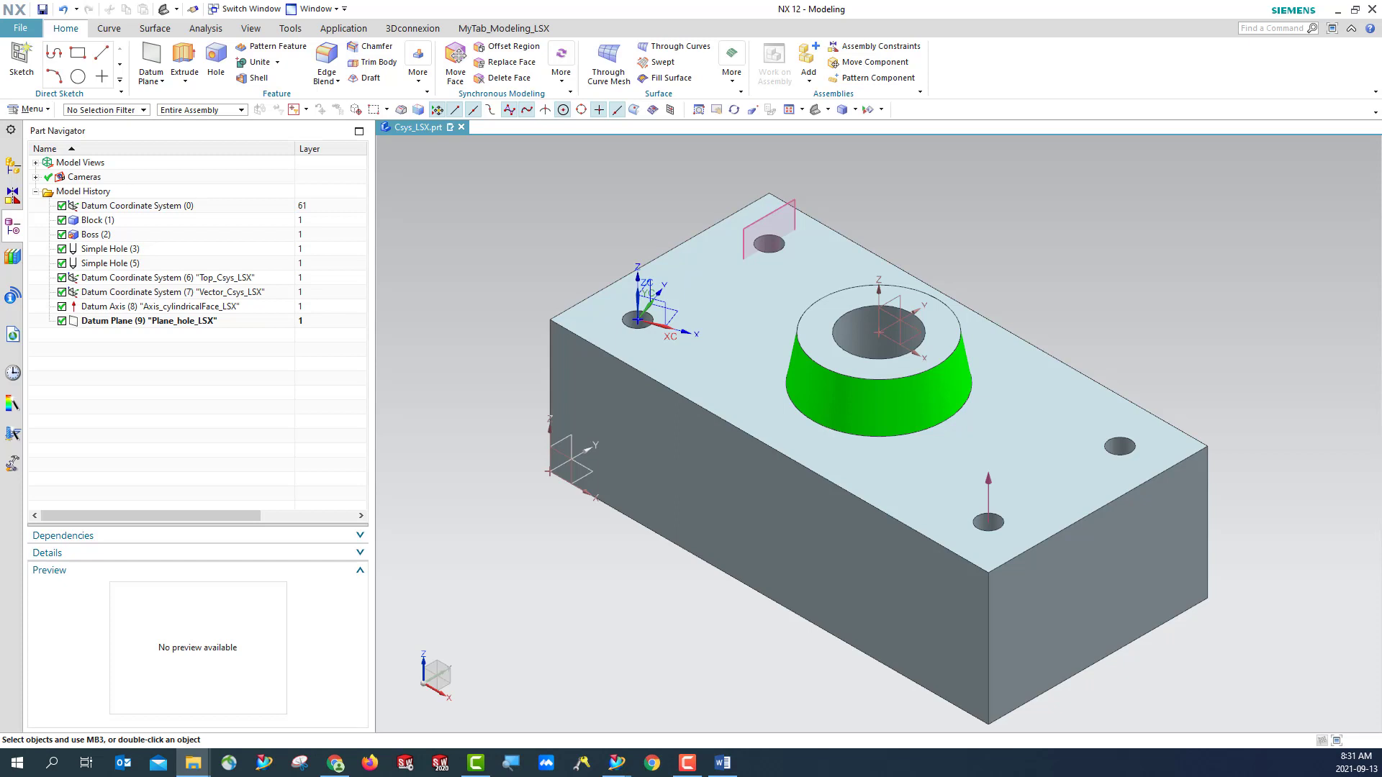
pyautogui.moveTo(1, 234); pyautogui.dragTo(552, 219)
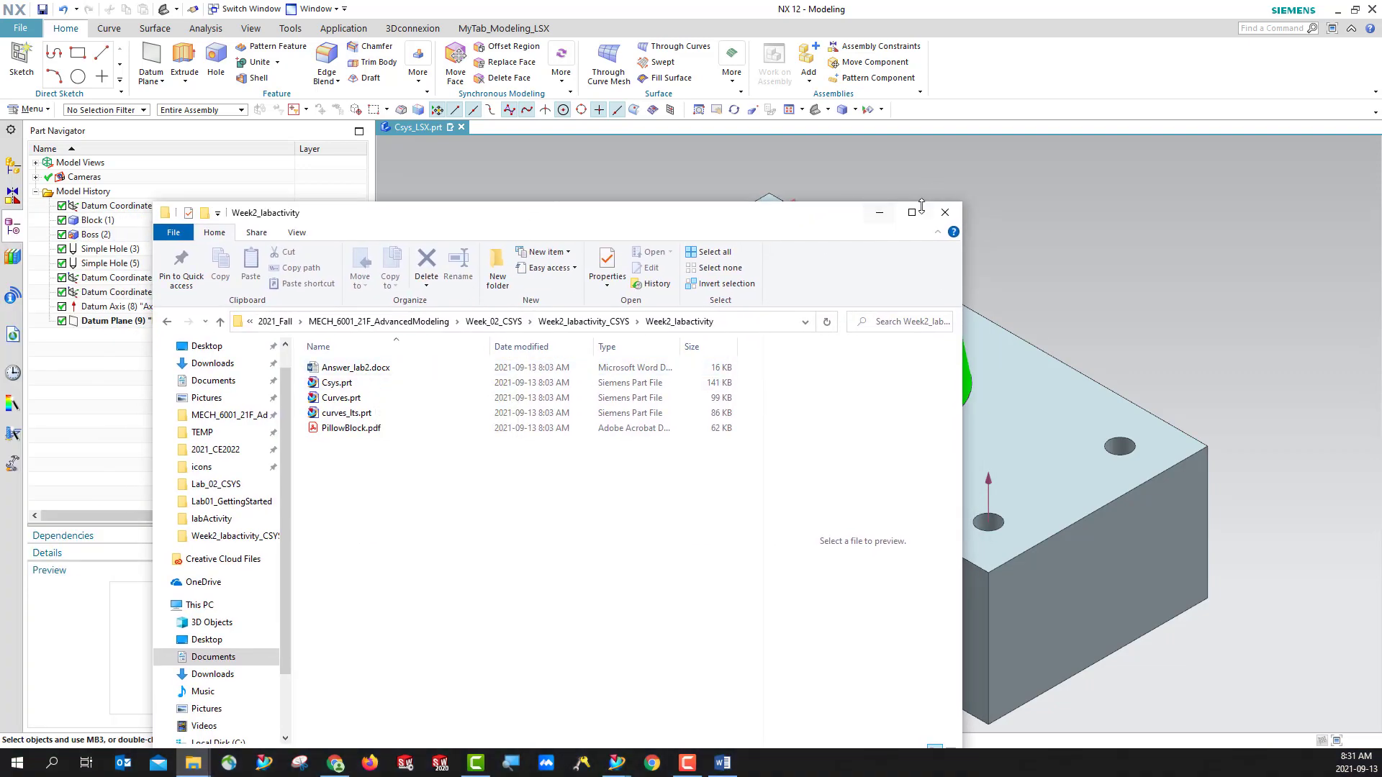
pyautogui.click(879, 213)
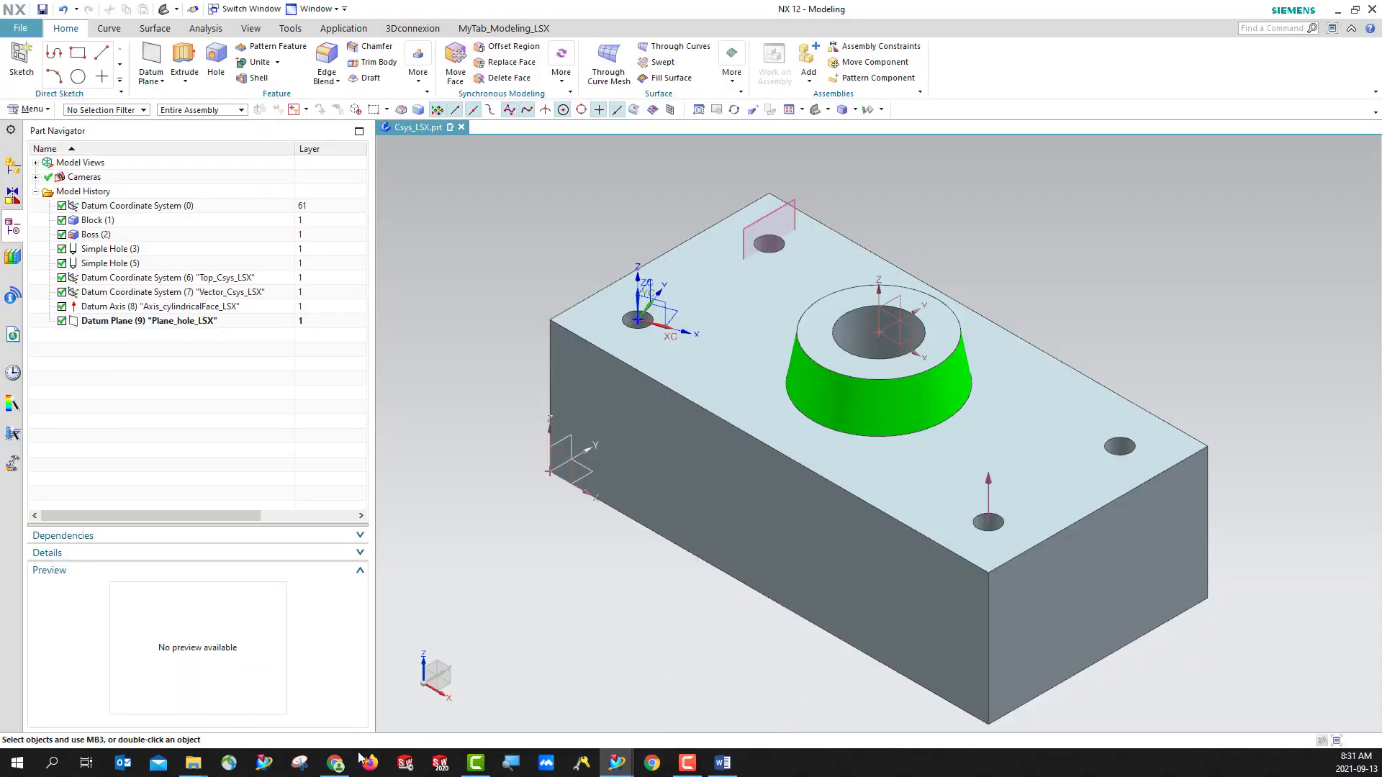
pyautogui.moveTo(193, 763)
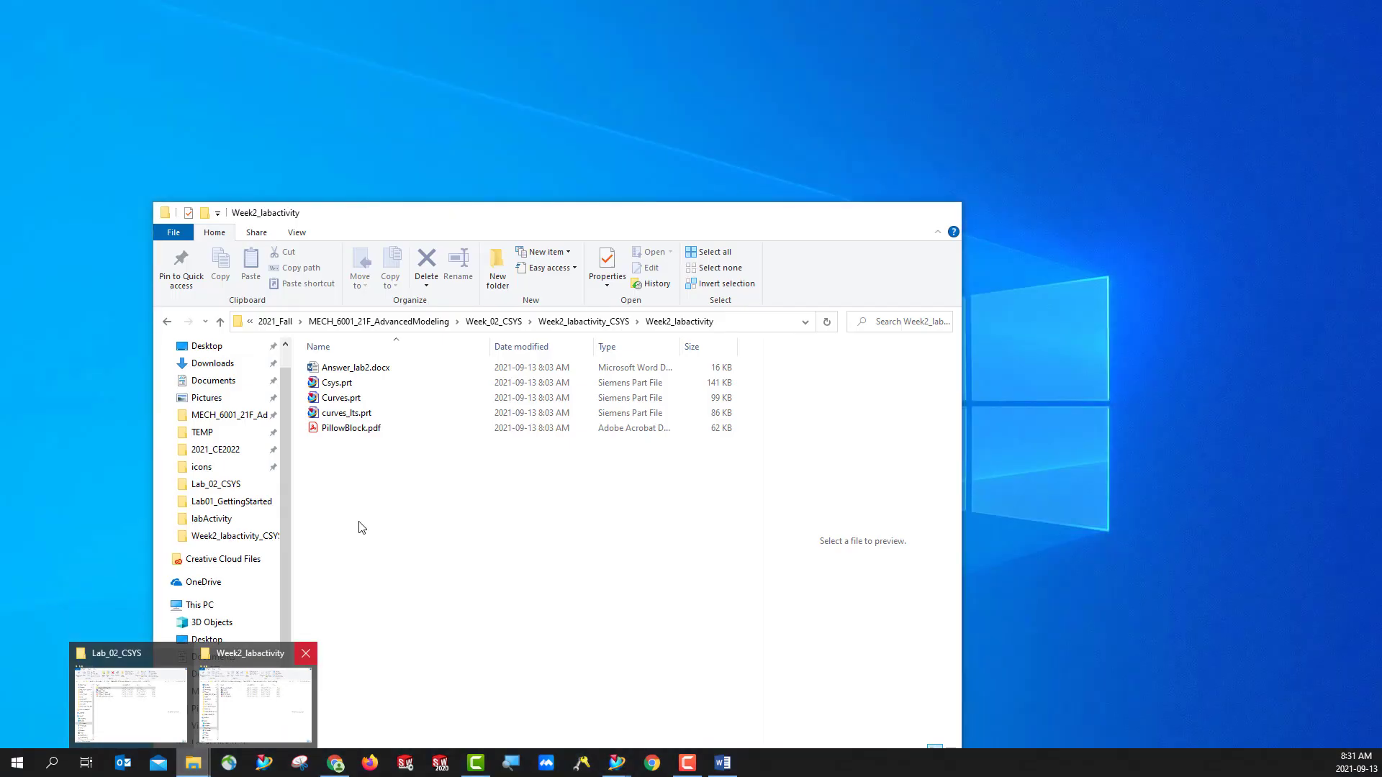
pyautogui.click(260, 696)
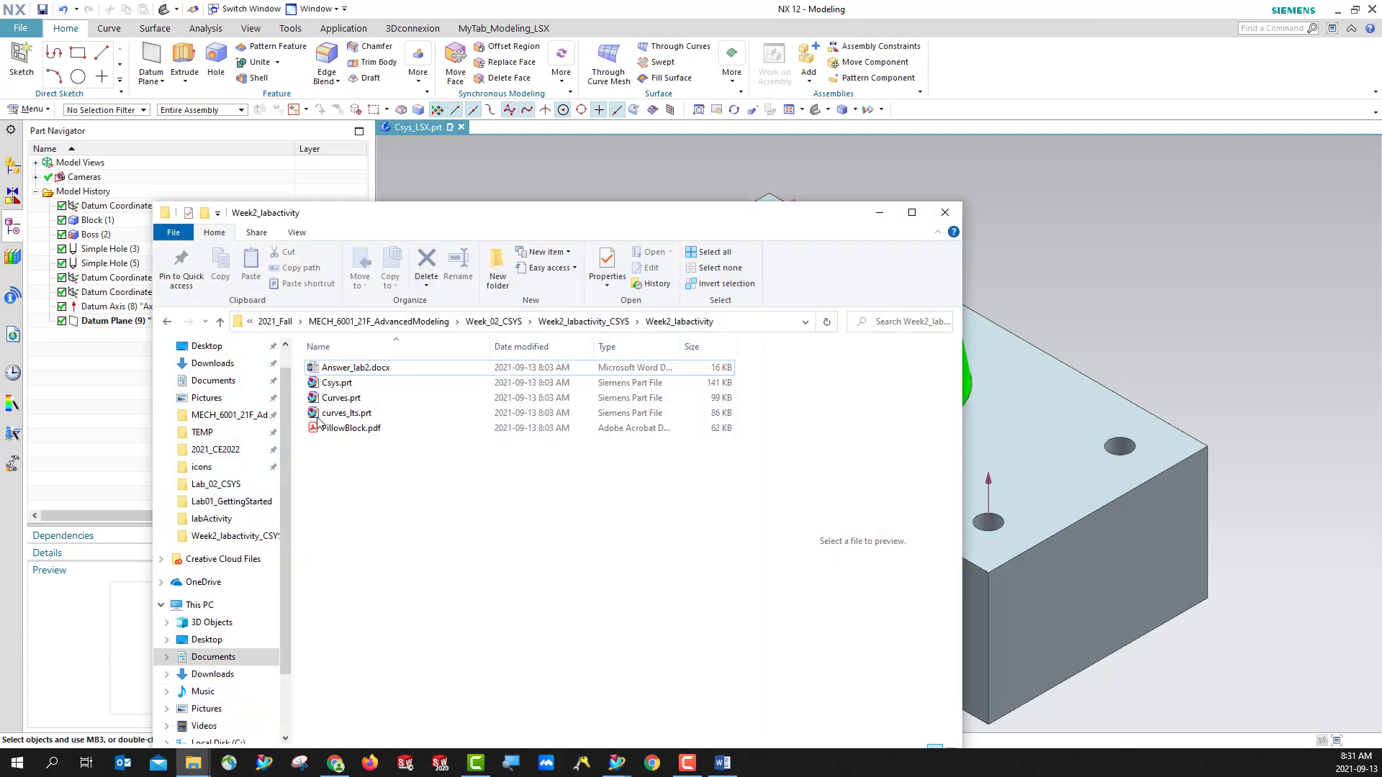
pyautogui.click(354, 367)
pyautogui.rightClick(358, 371)
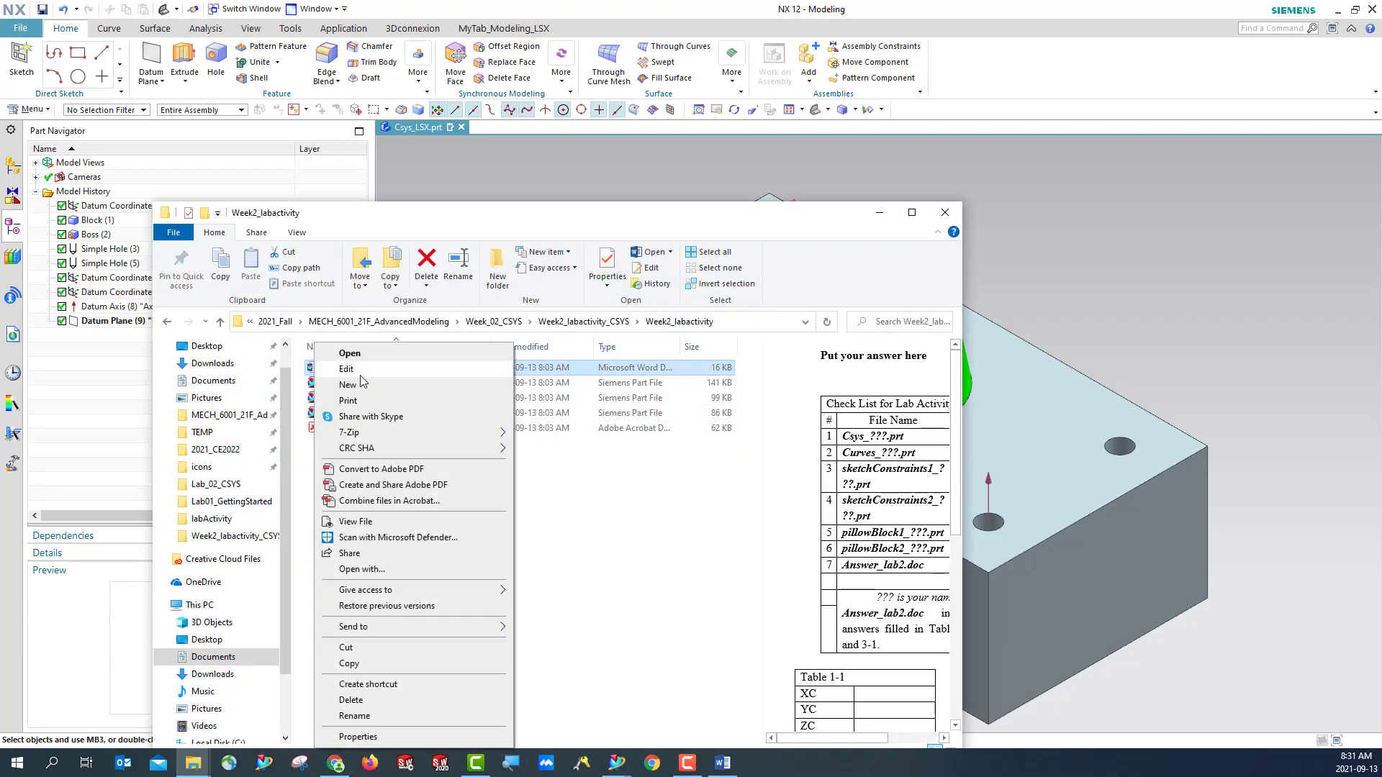
pyautogui.click(365, 374)
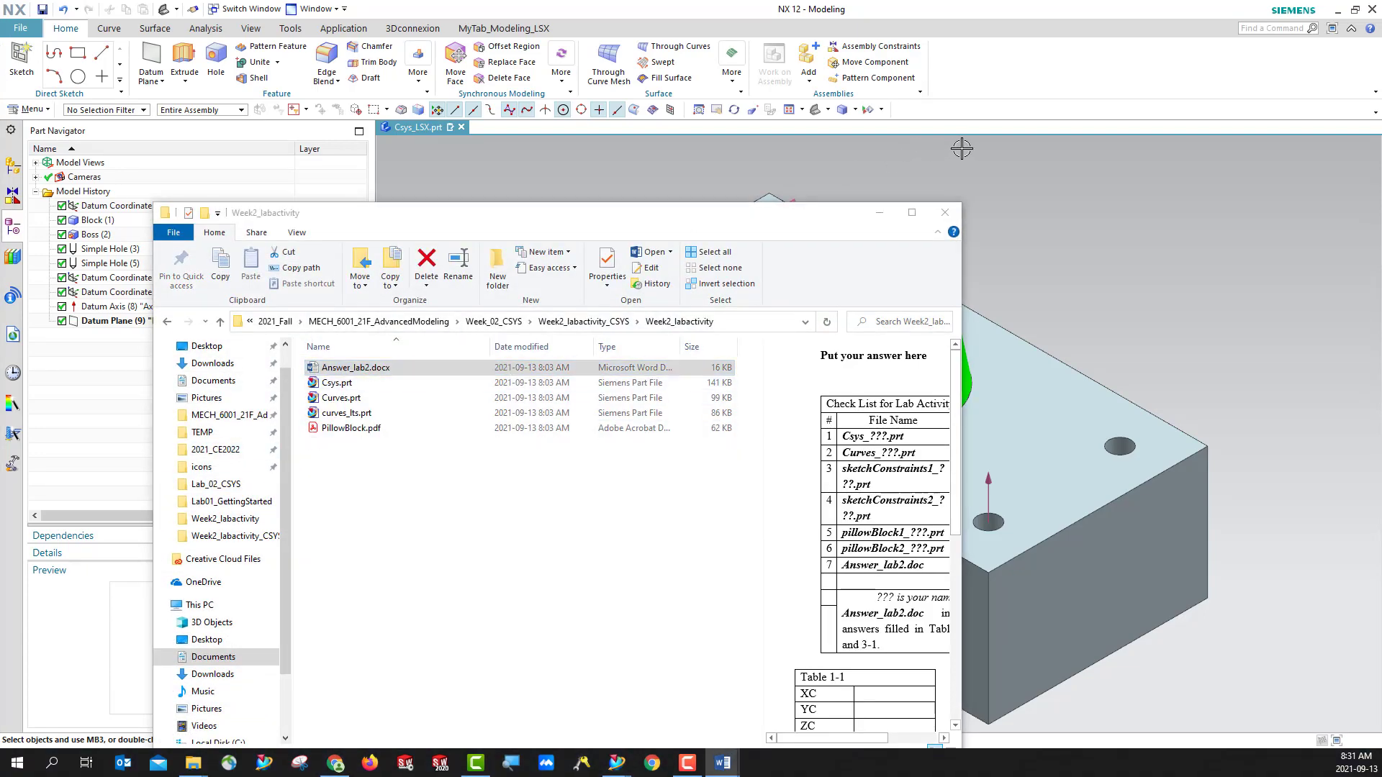
pyautogui.click(879, 215)
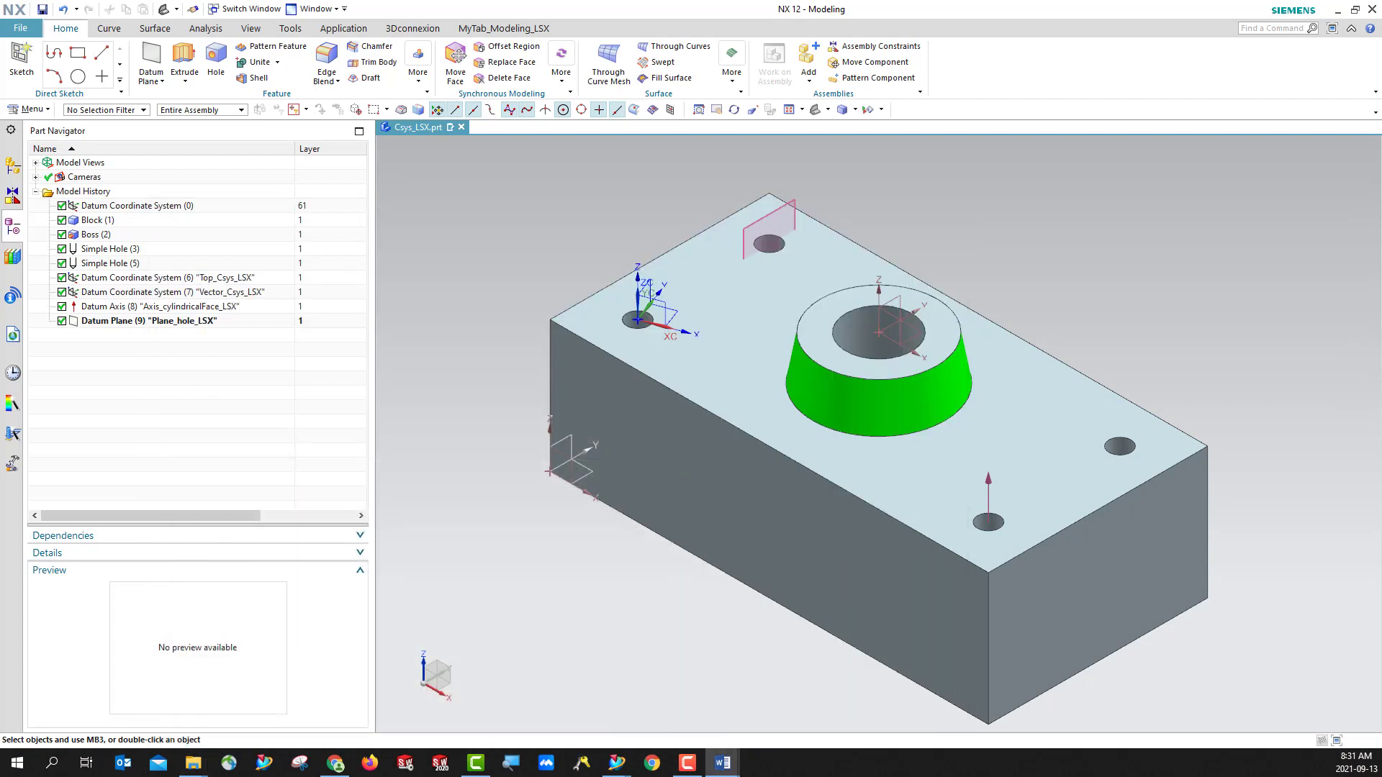
# - Review the blank answer Tables 1-1, 1-2 and 3-1 in Answer_lab2.docx, and return to NX
pyautogui.scroll(-3, 516, 408)
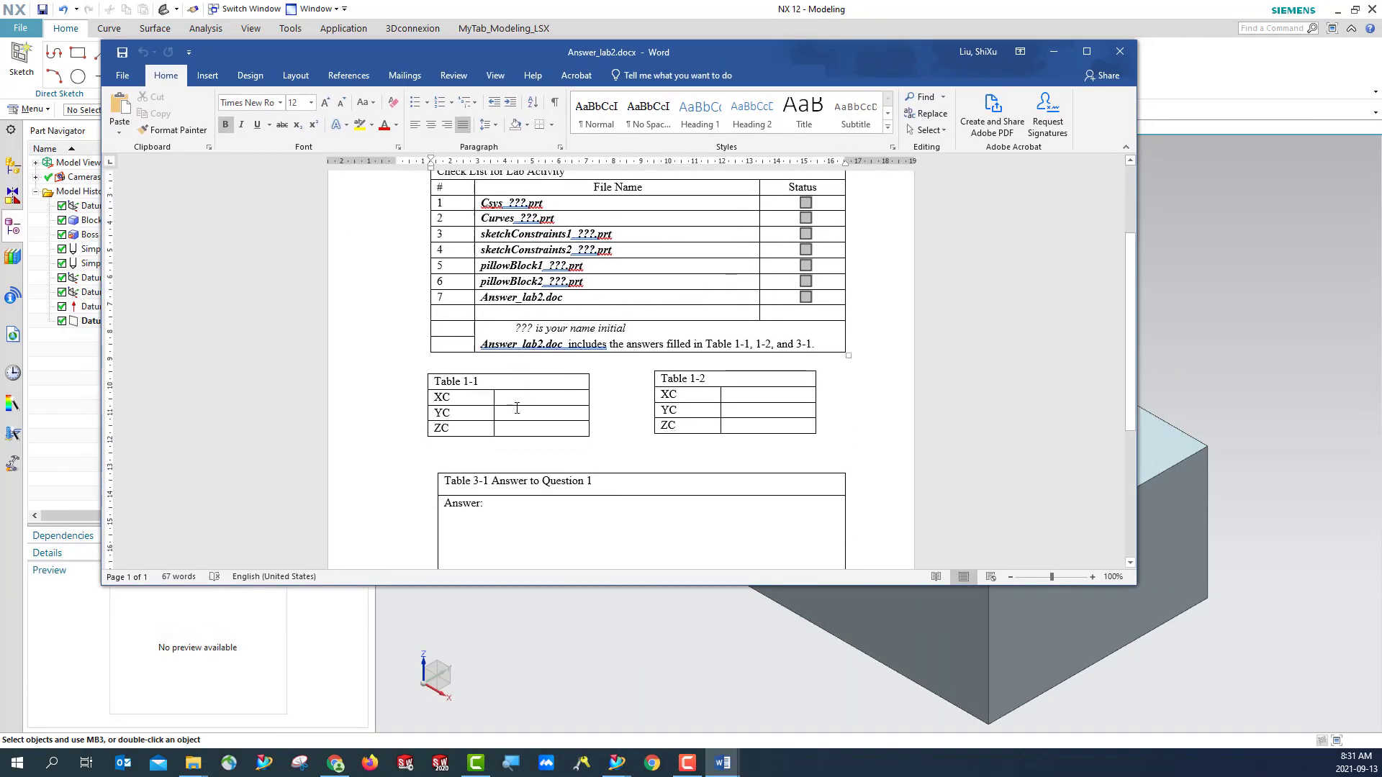
pyautogui.scroll(-3, 517, 408)
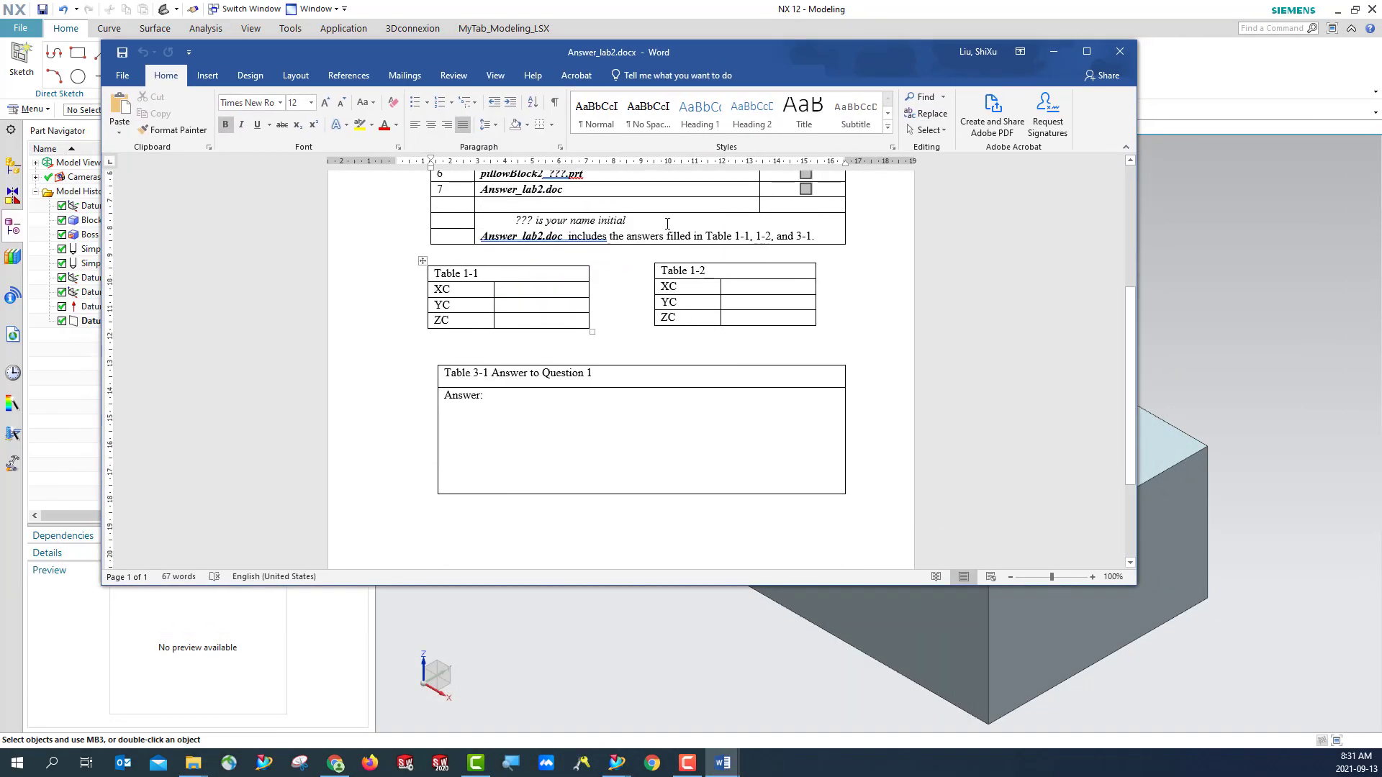
pyautogui.doubleClick(852, 52)
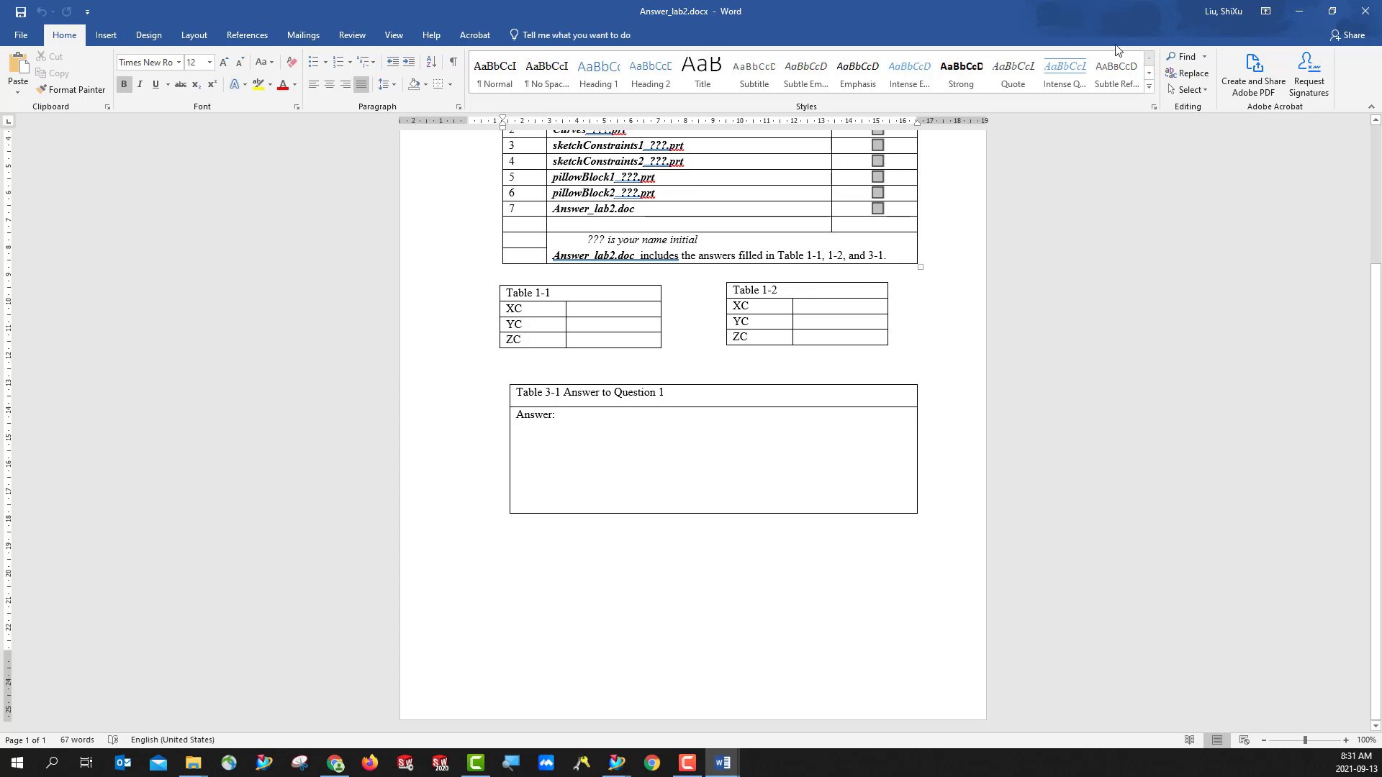
pyautogui.click(1297, 13)
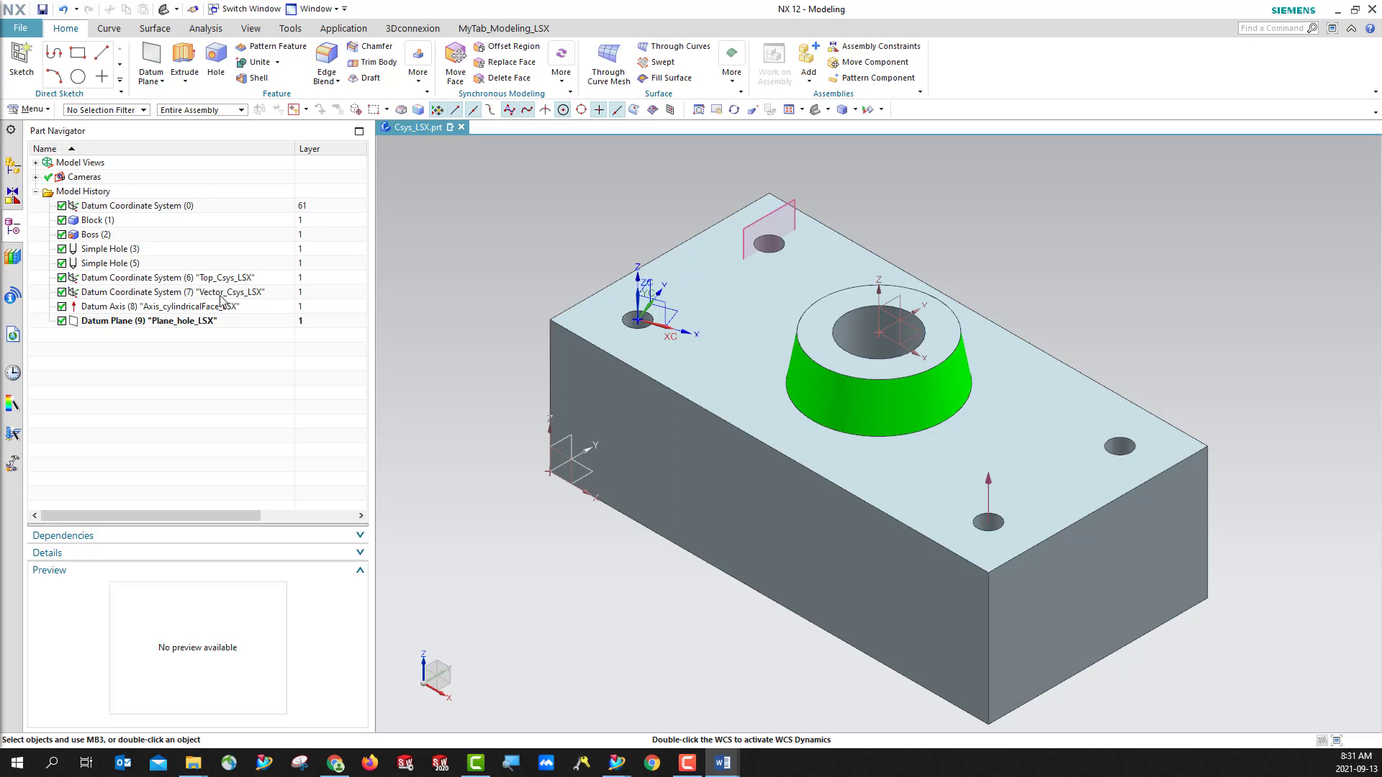
# - List the object information for the Vector_Csys_LSX datum coordinate system together with its origin point
pyautogui.click(97, 293)
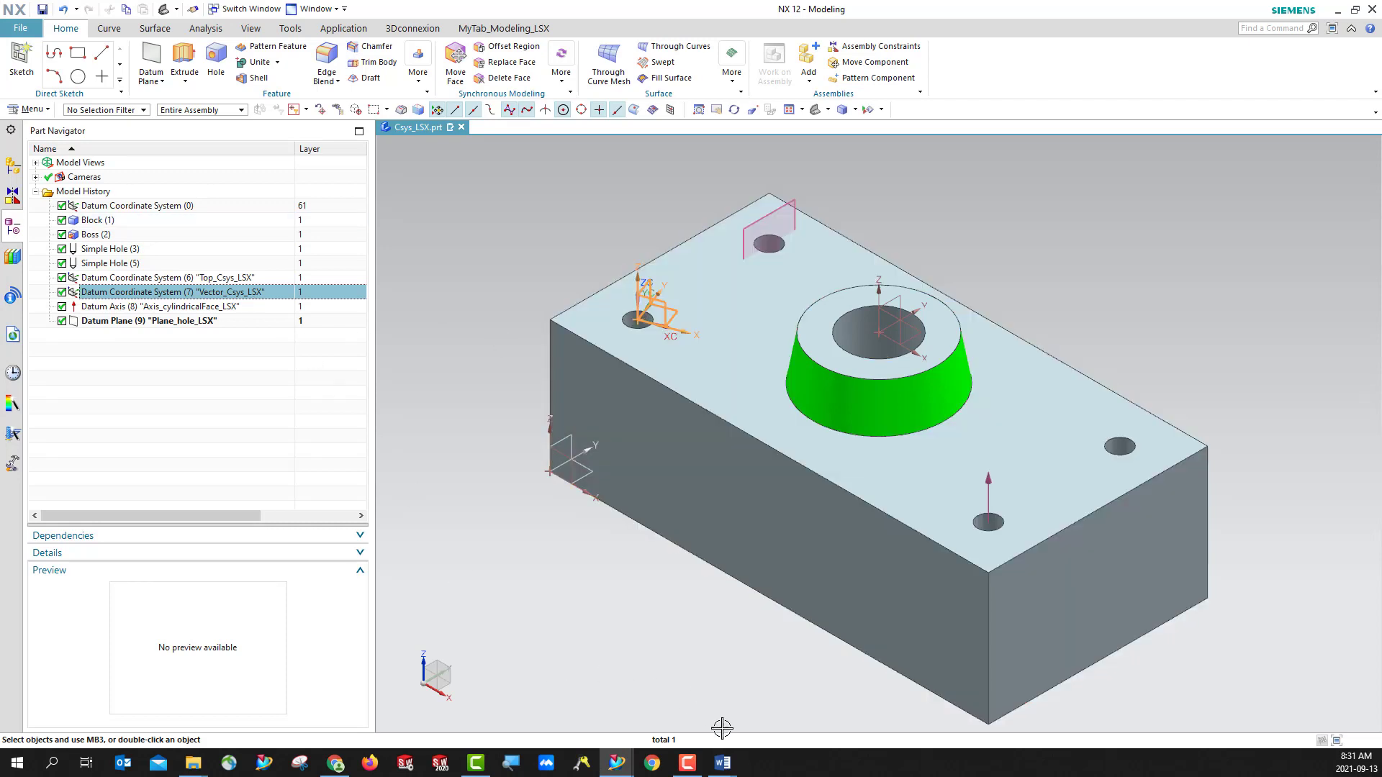
pyautogui.moveTo(728, 769)
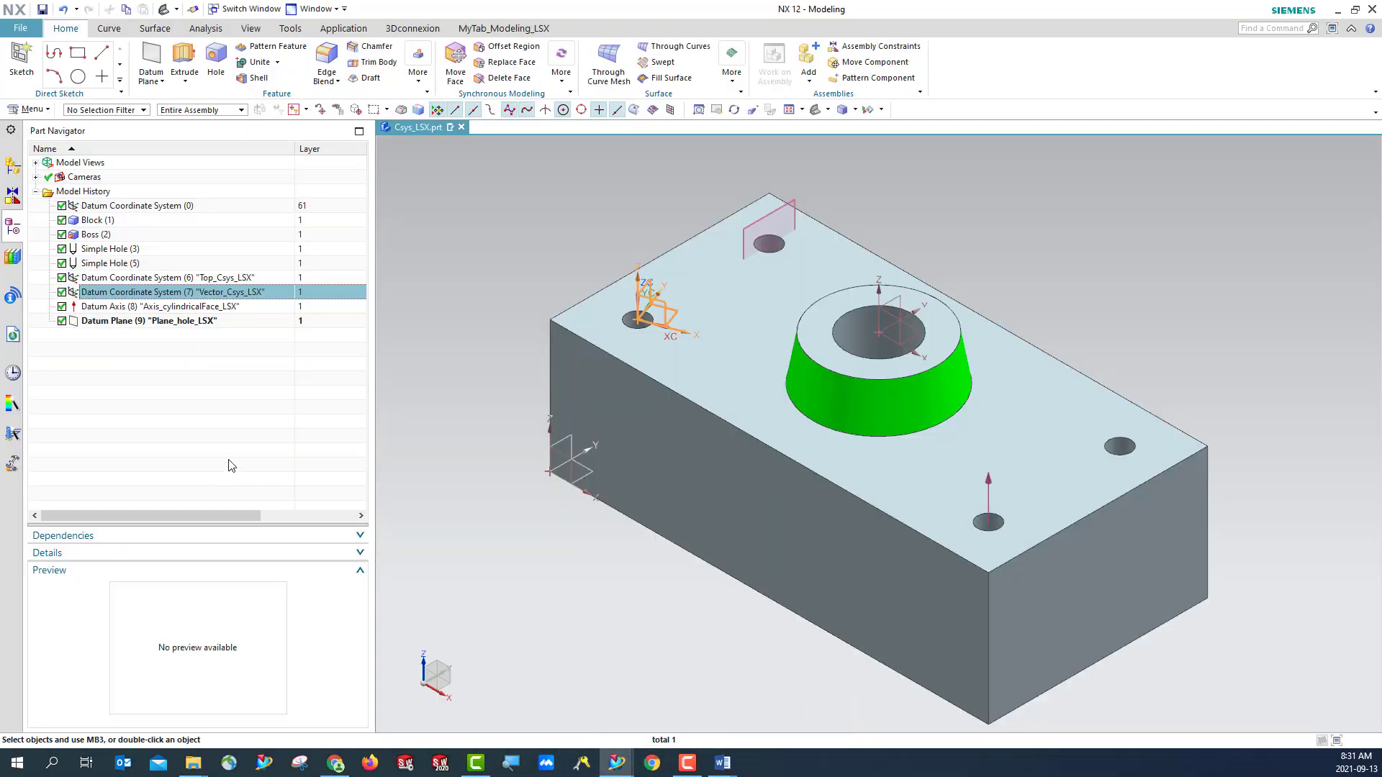
pyautogui.click(634, 321)
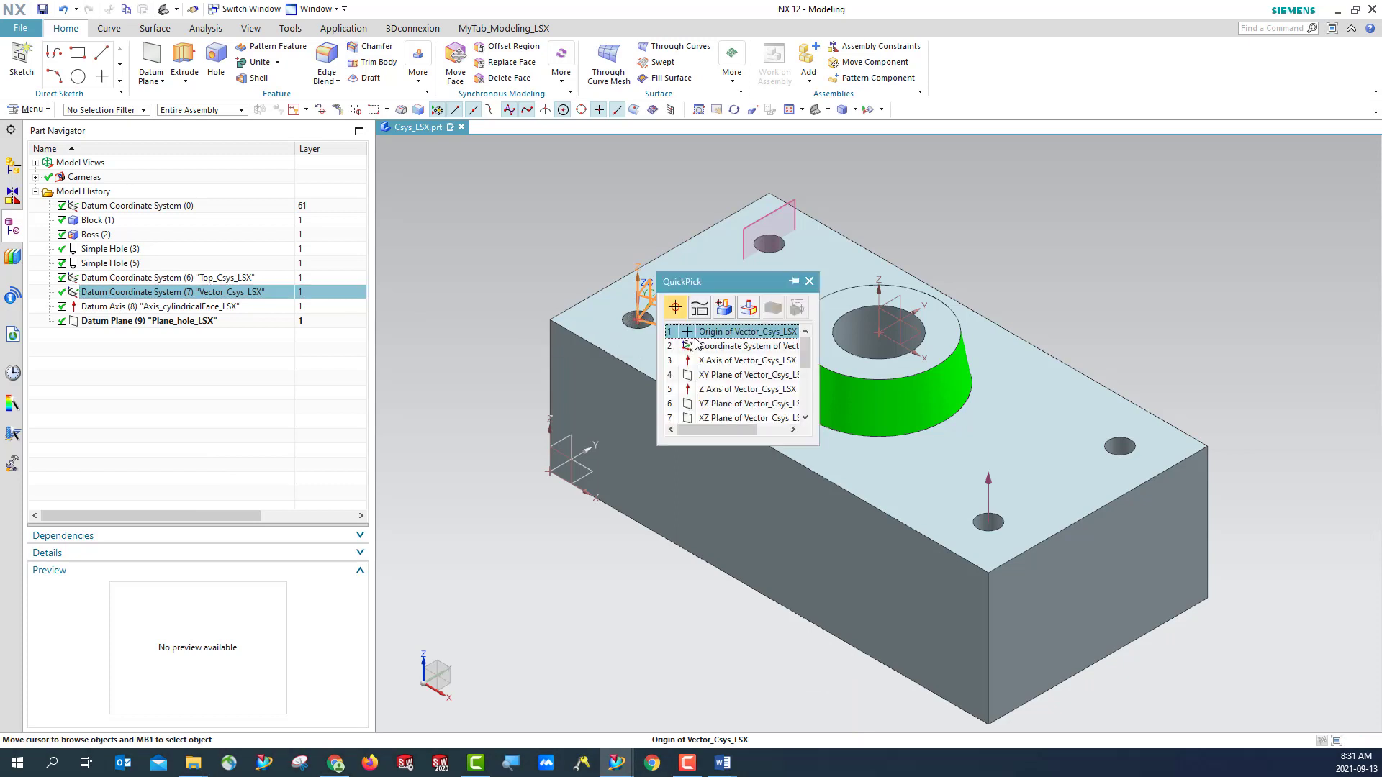
pyautogui.click(708, 333)
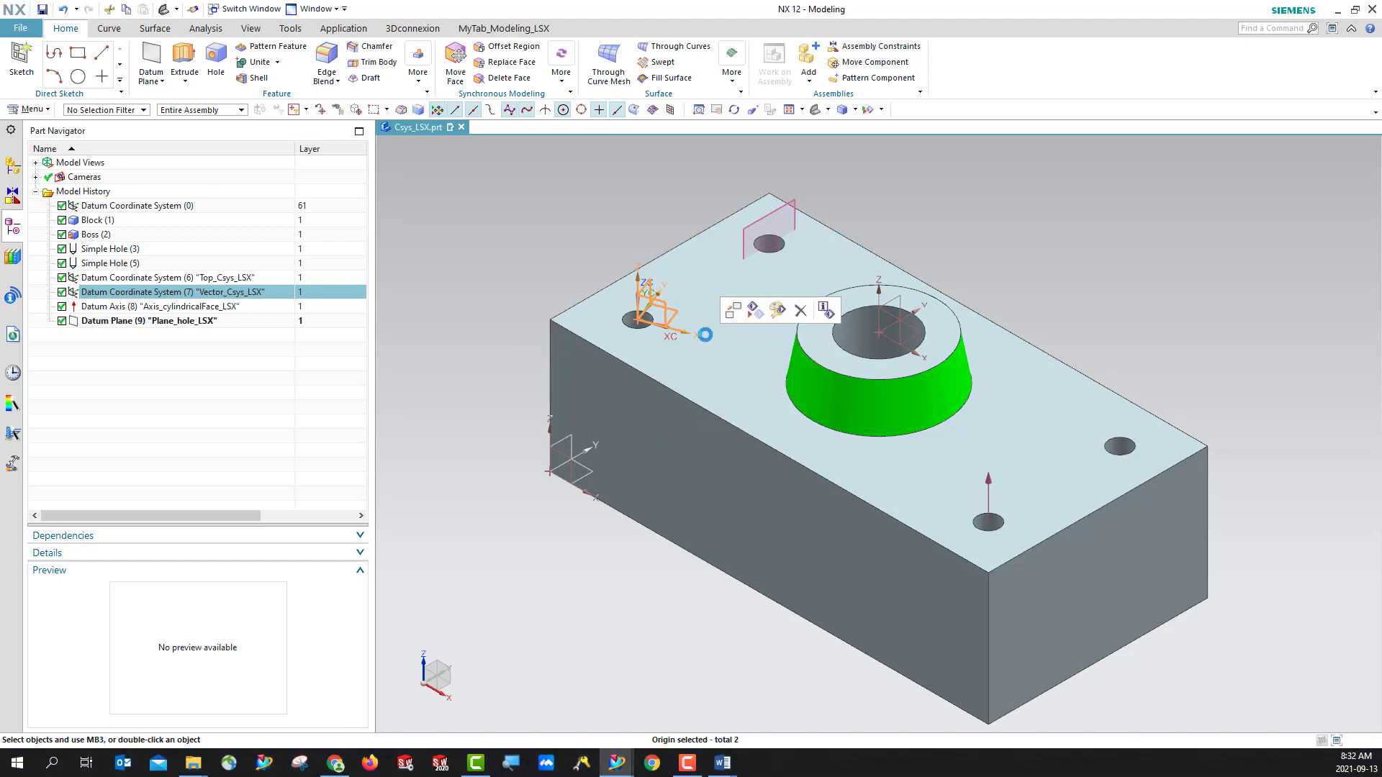
pyautogui.click(825, 311)
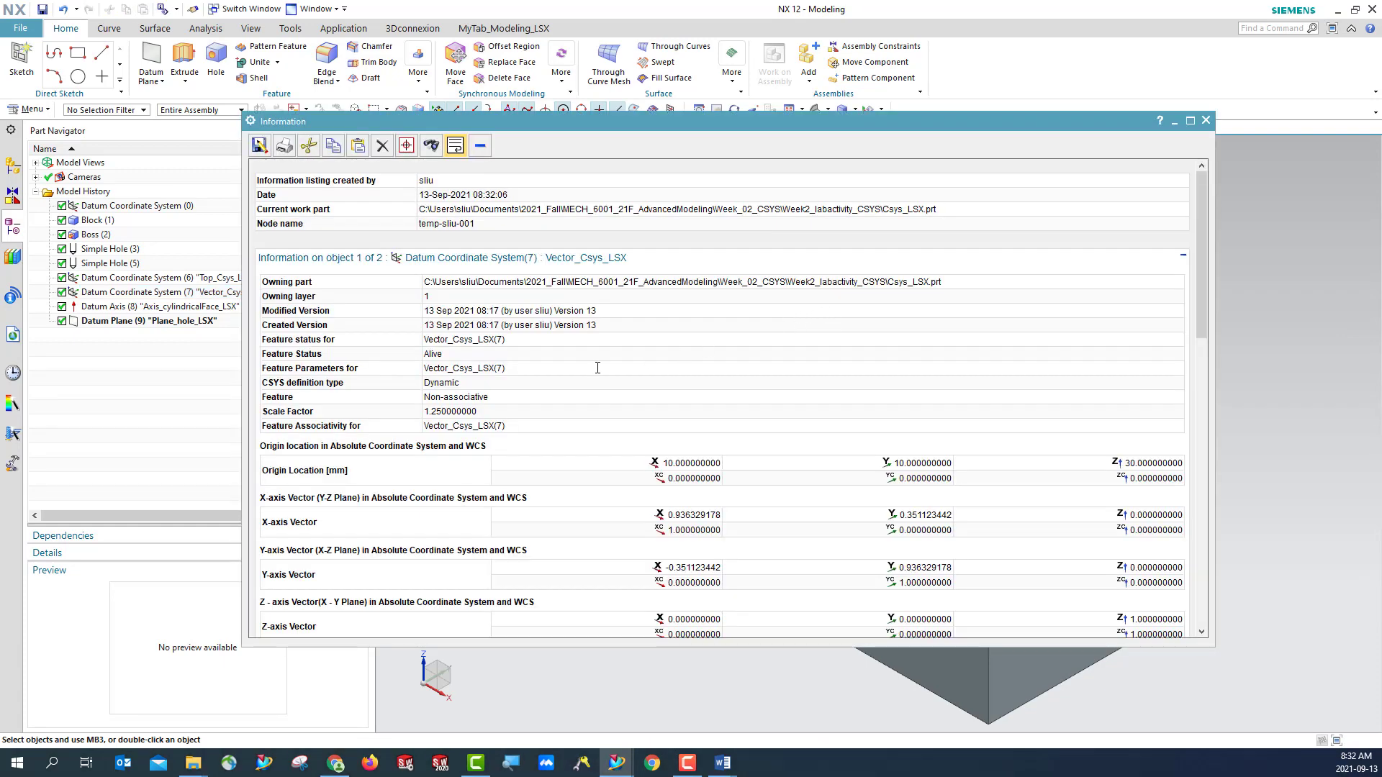
# - Examine the Vector_Csys_LSX origin coordinates and axis vectors in both the absolute system and the WCS, and close the information listing
pyautogui.scroll(-3, 597, 368)
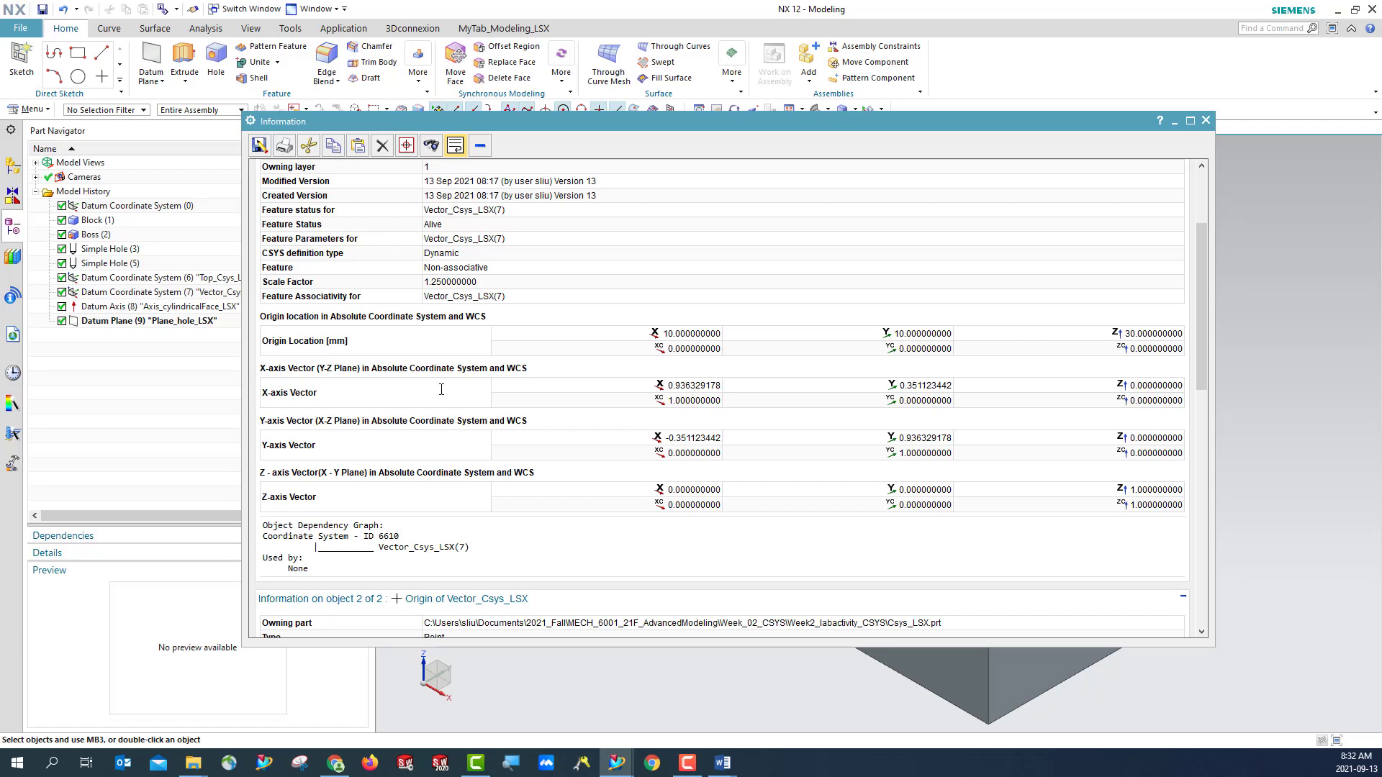
pyautogui.scroll(-1, 445, 395)
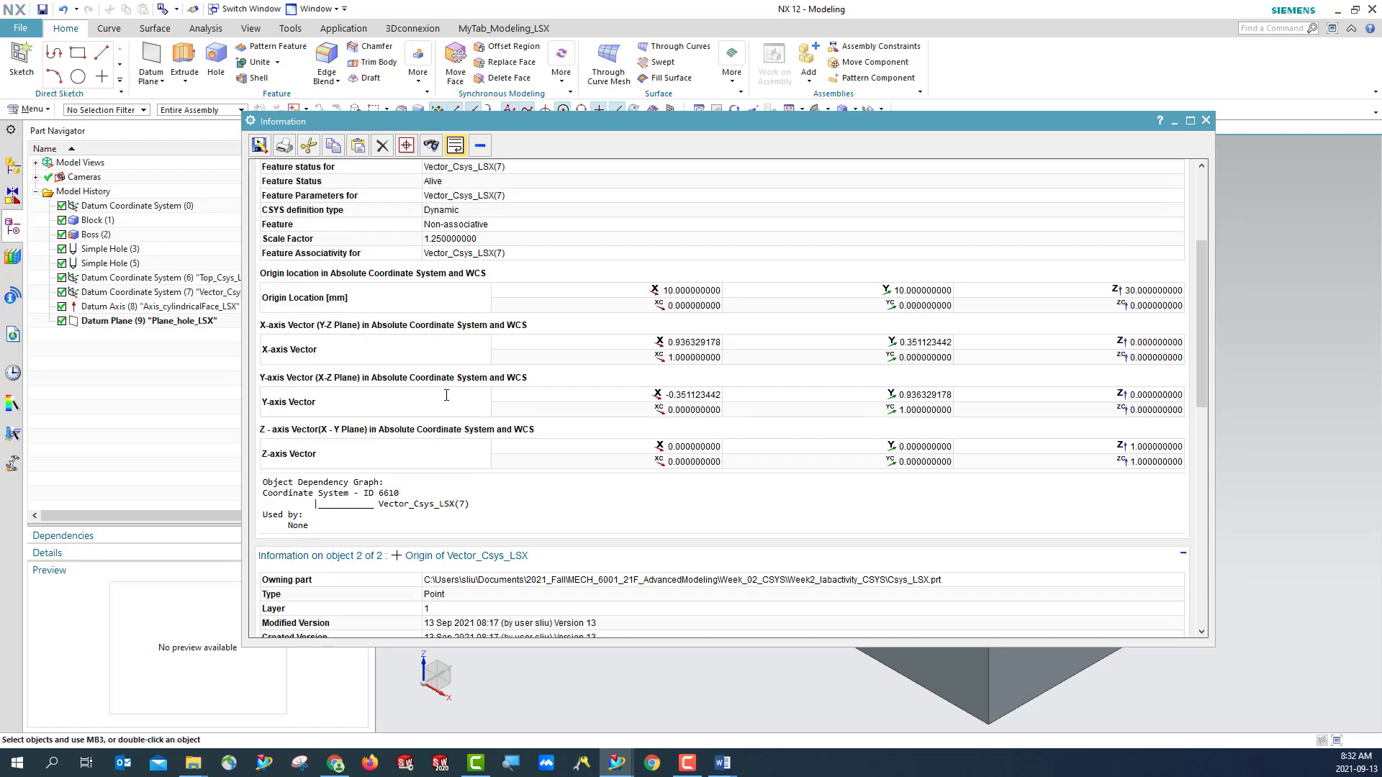
pyautogui.scroll(-2, 424, 342)
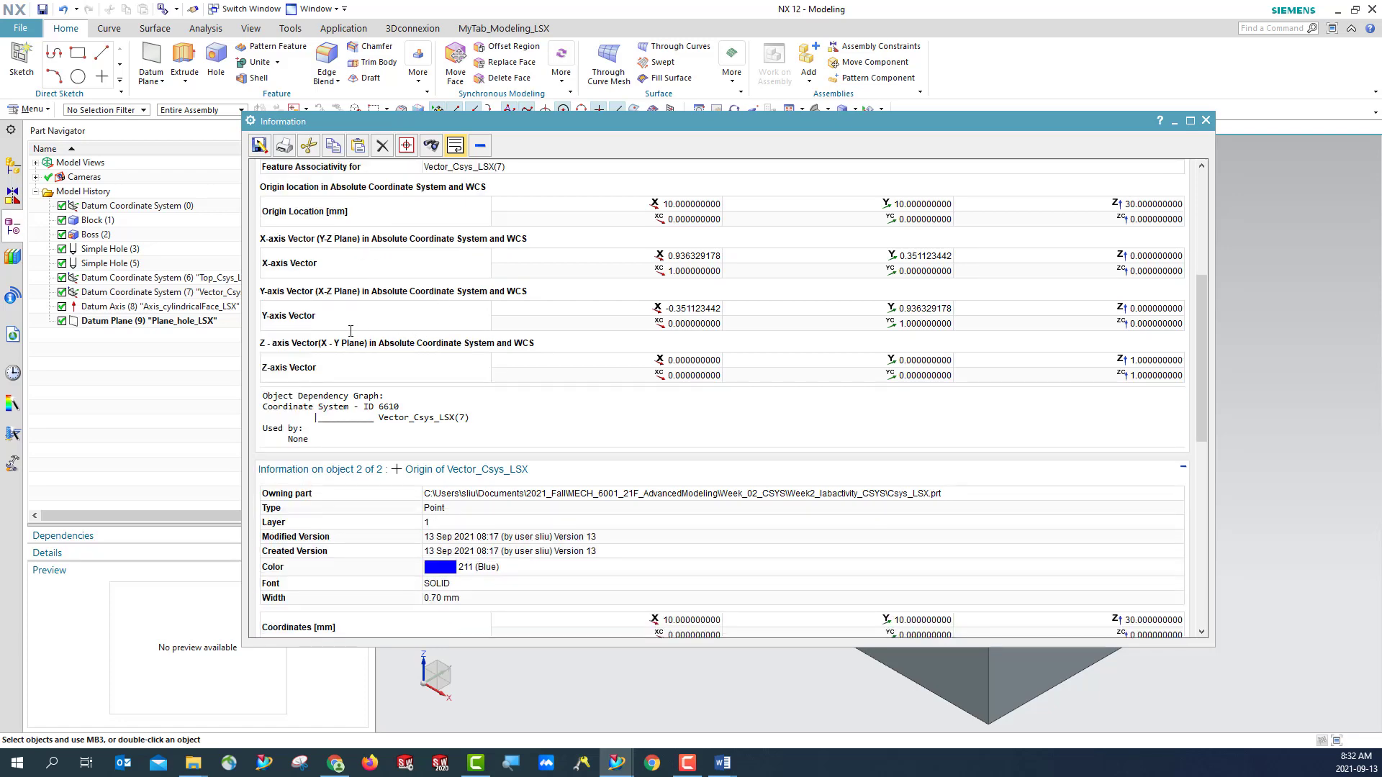
pyautogui.scroll(-6, 387, 343)
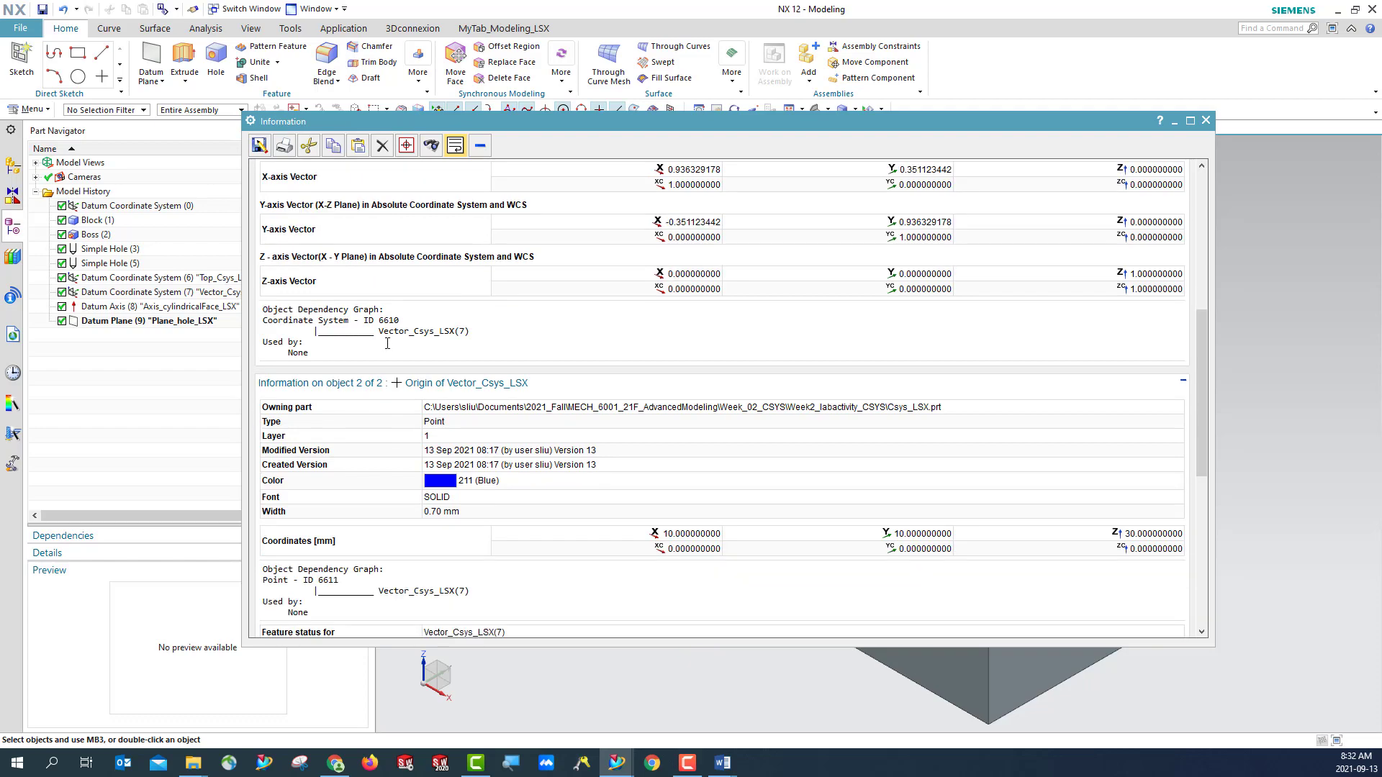
pyautogui.scroll(-5, 387, 343)
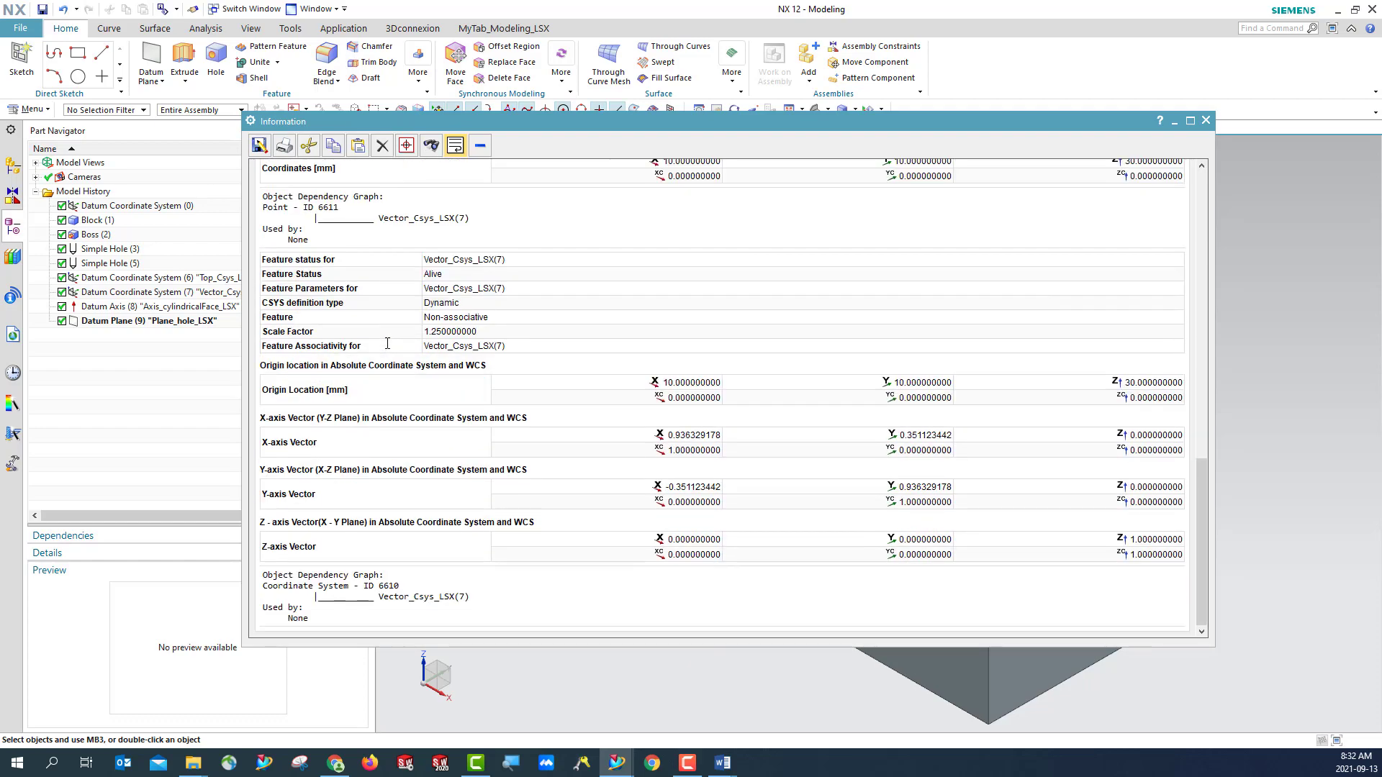
pyautogui.scroll(10, 387, 345)
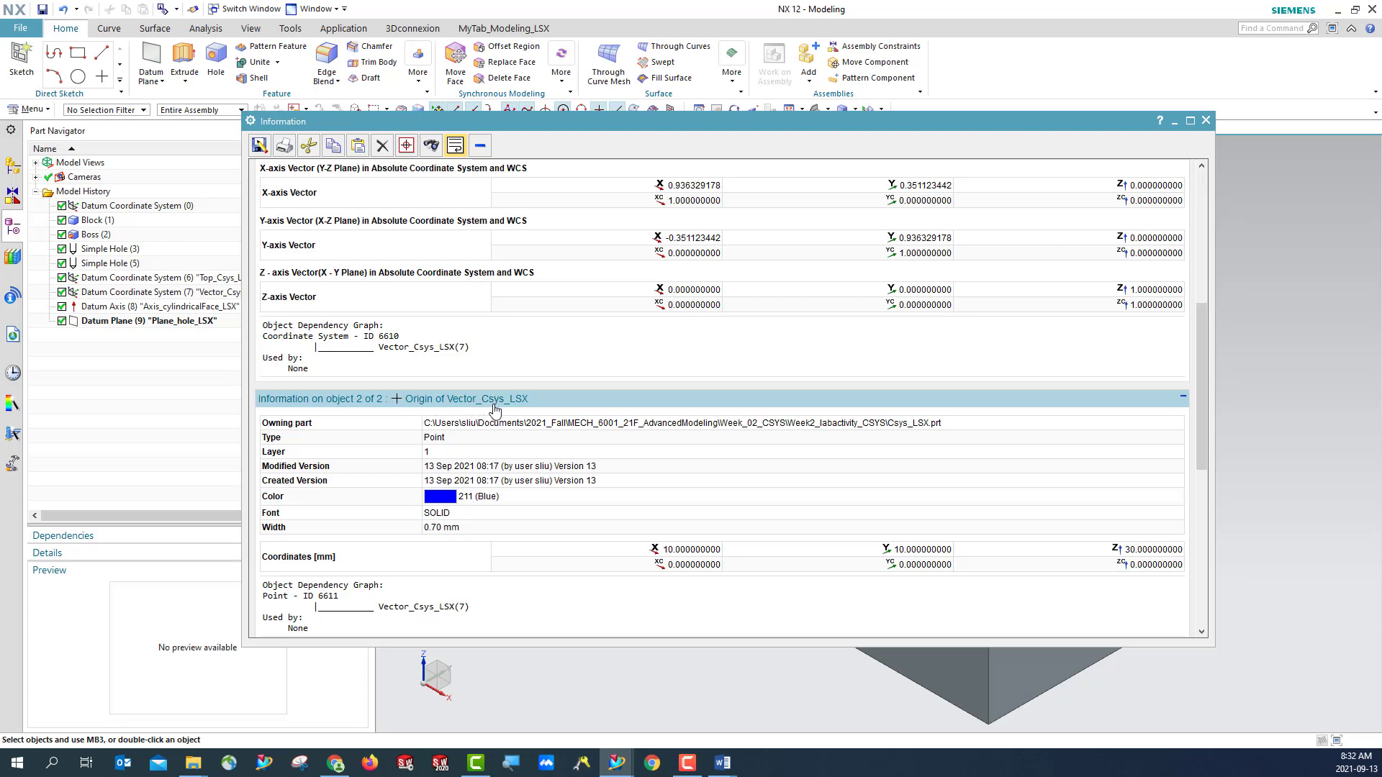
pyautogui.scroll(-2, 520, 404)
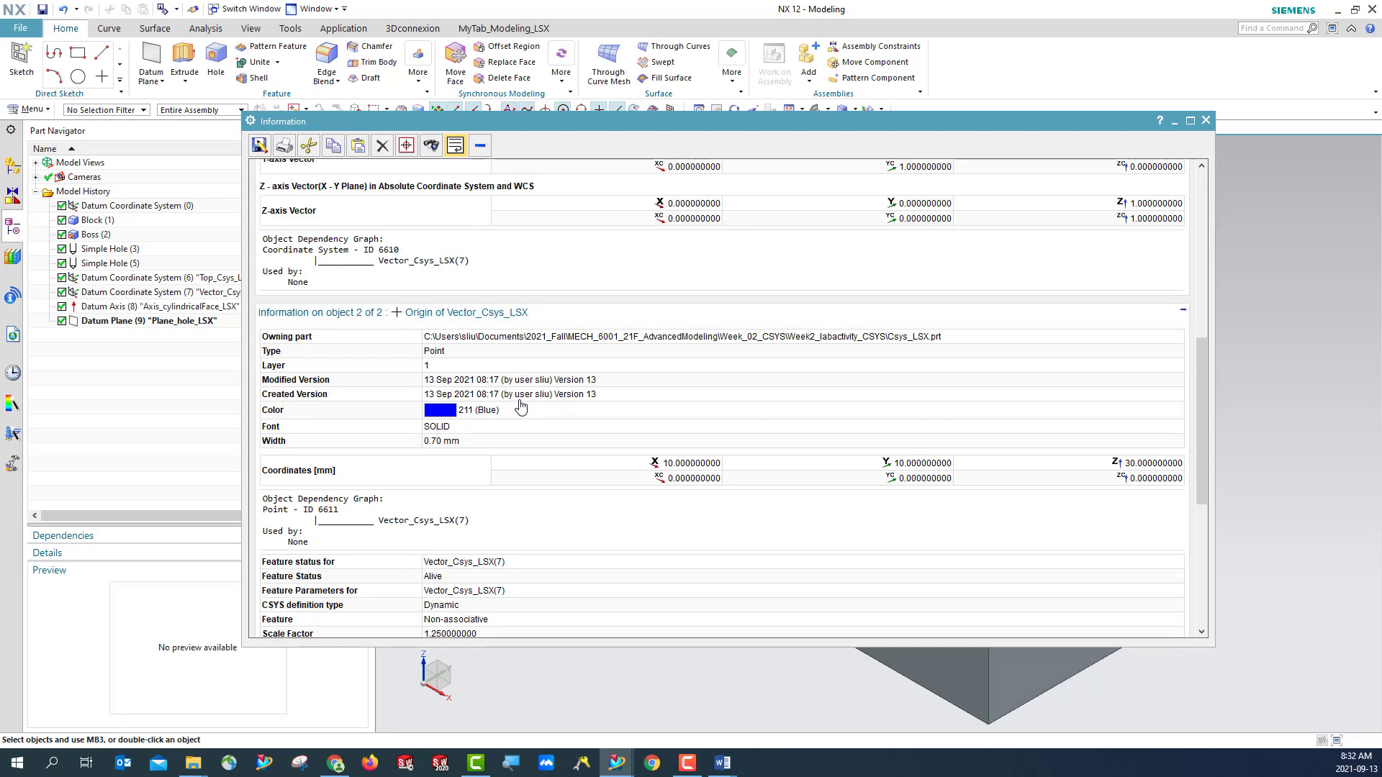
pyautogui.scroll(-2, 520, 401)
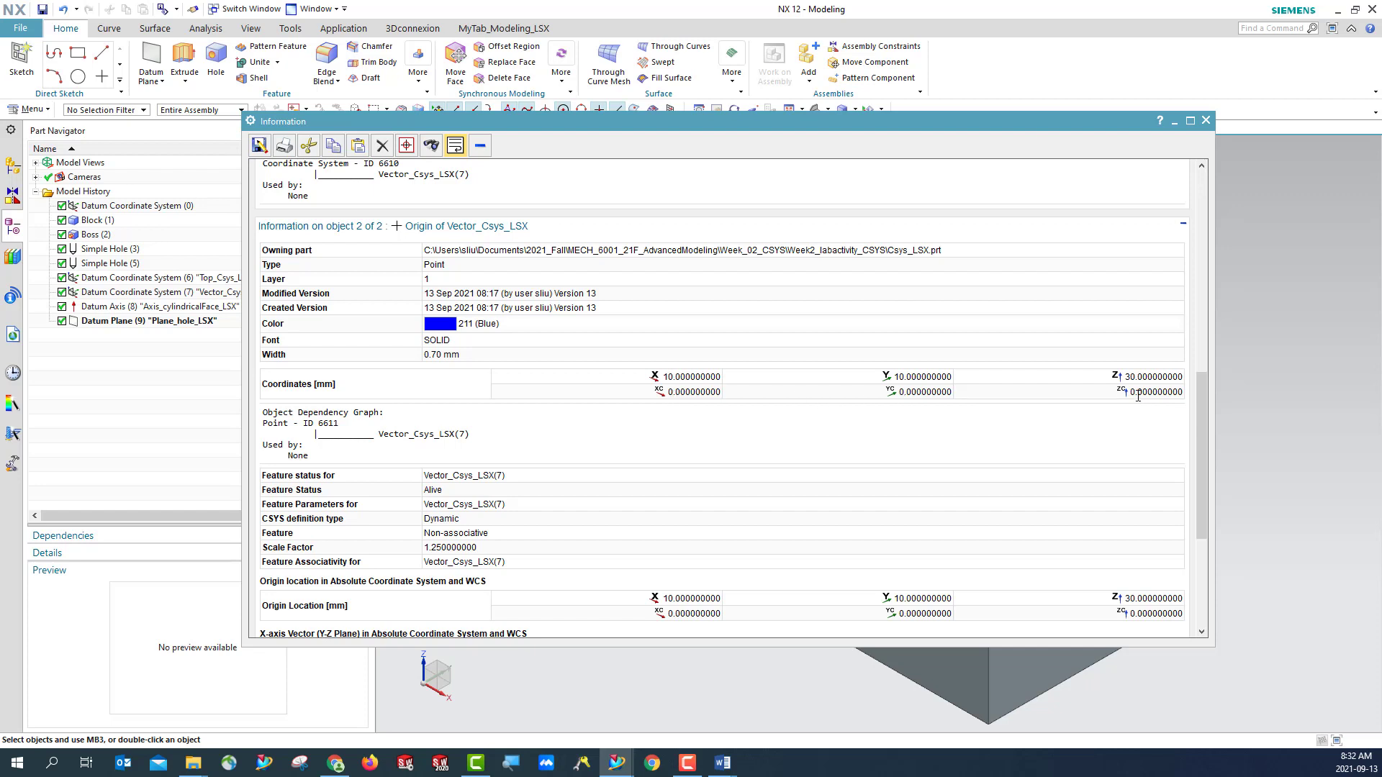
pyautogui.scroll(-5, 585, 441)
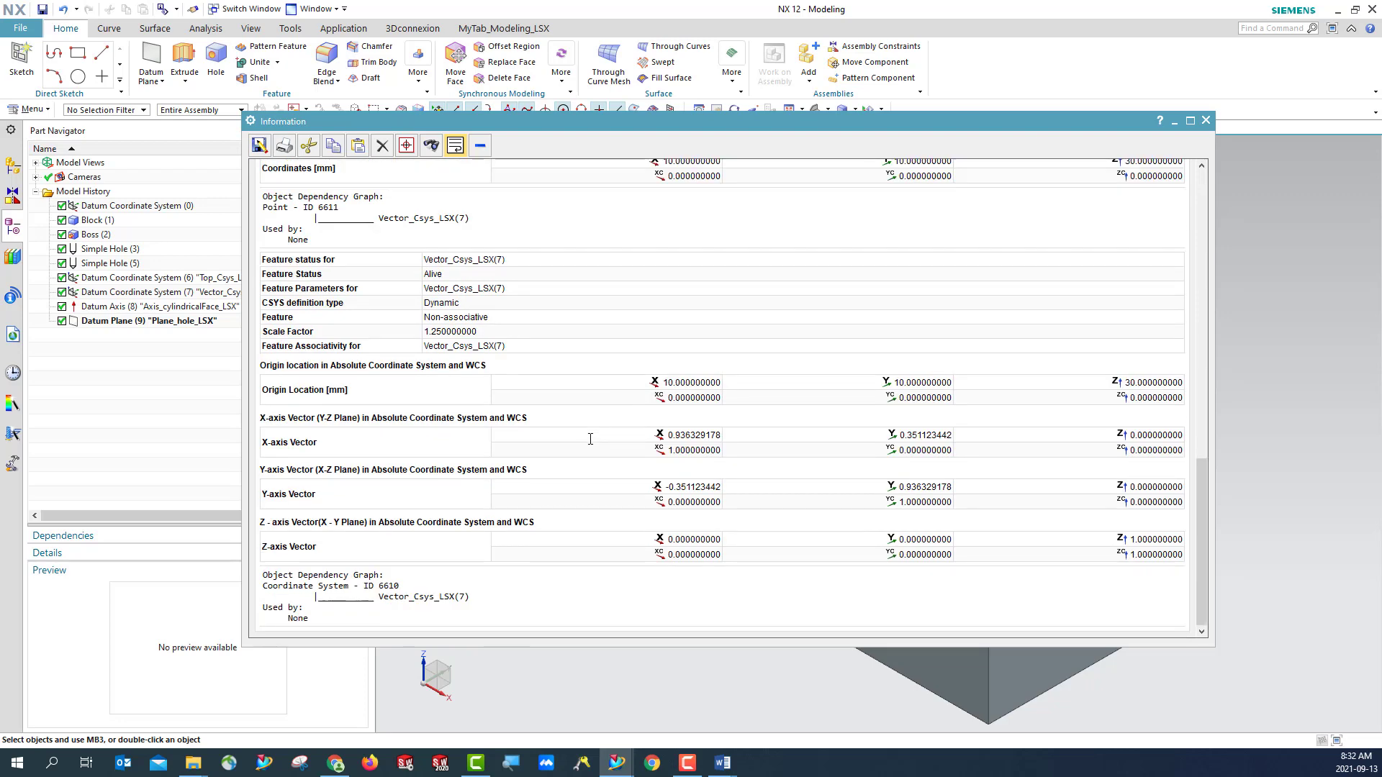
pyautogui.scroll(5, 590, 439)
pyautogui.scroll(-5, 590, 439)
pyautogui.scroll(4, 590, 439)
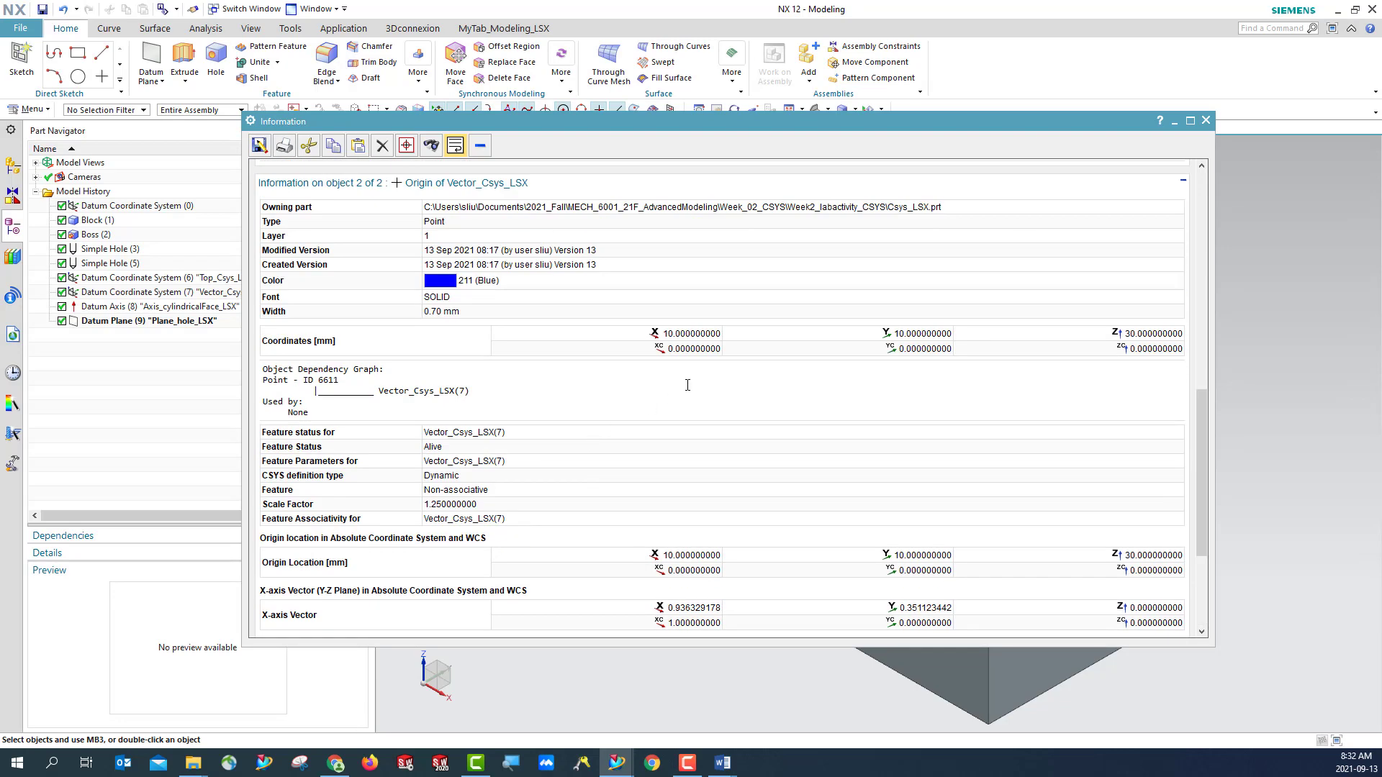
pyautogui.scroll(1, 687, 385)
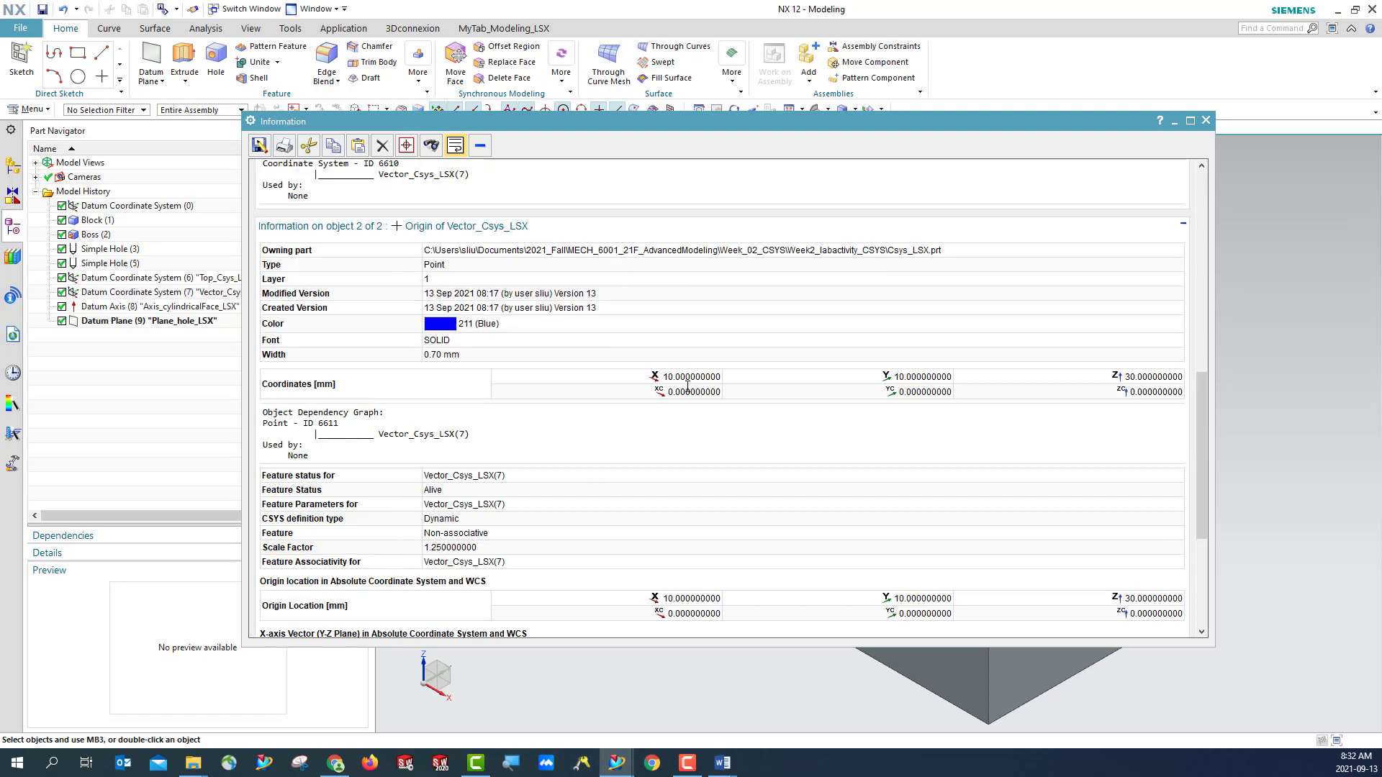
pyautogui.scroll(8, 698, 400)
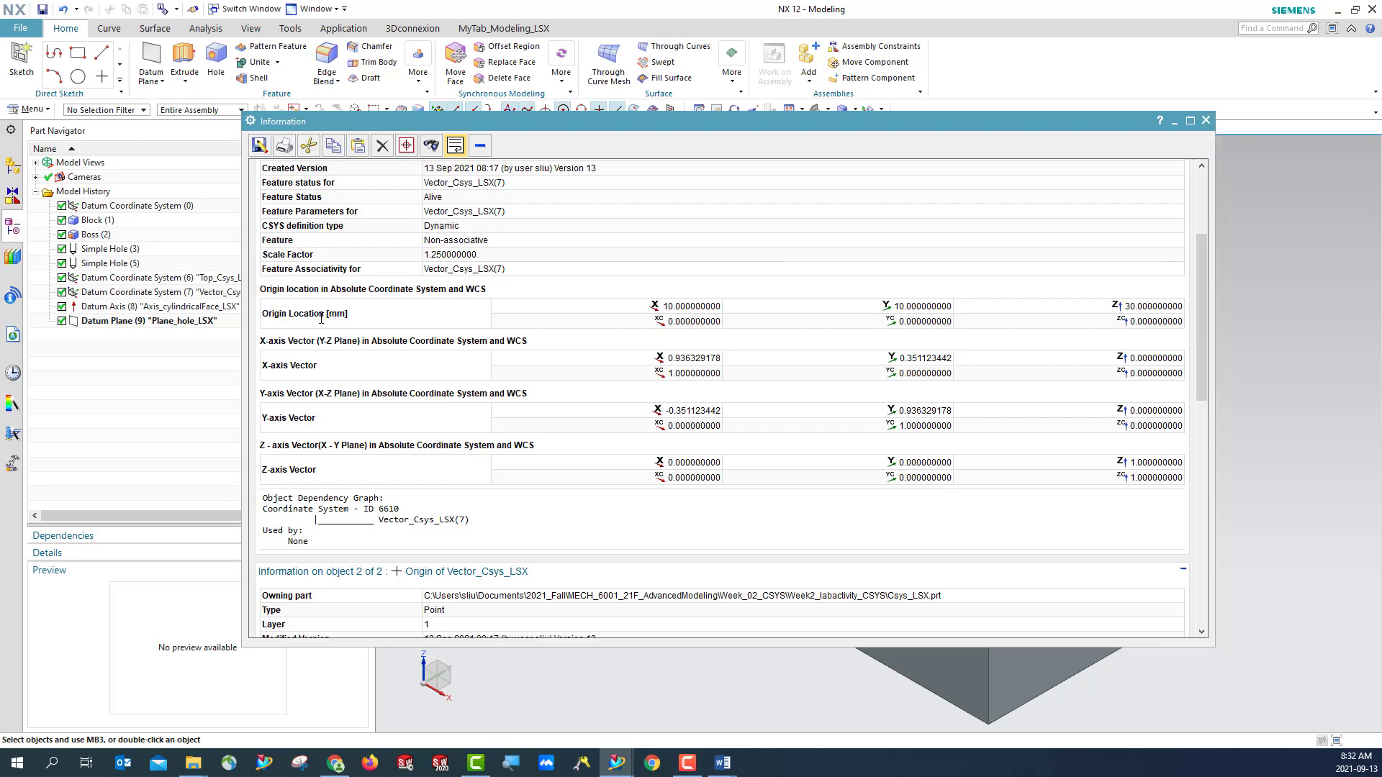
pyautogui.scroll(-1, 310, 356)
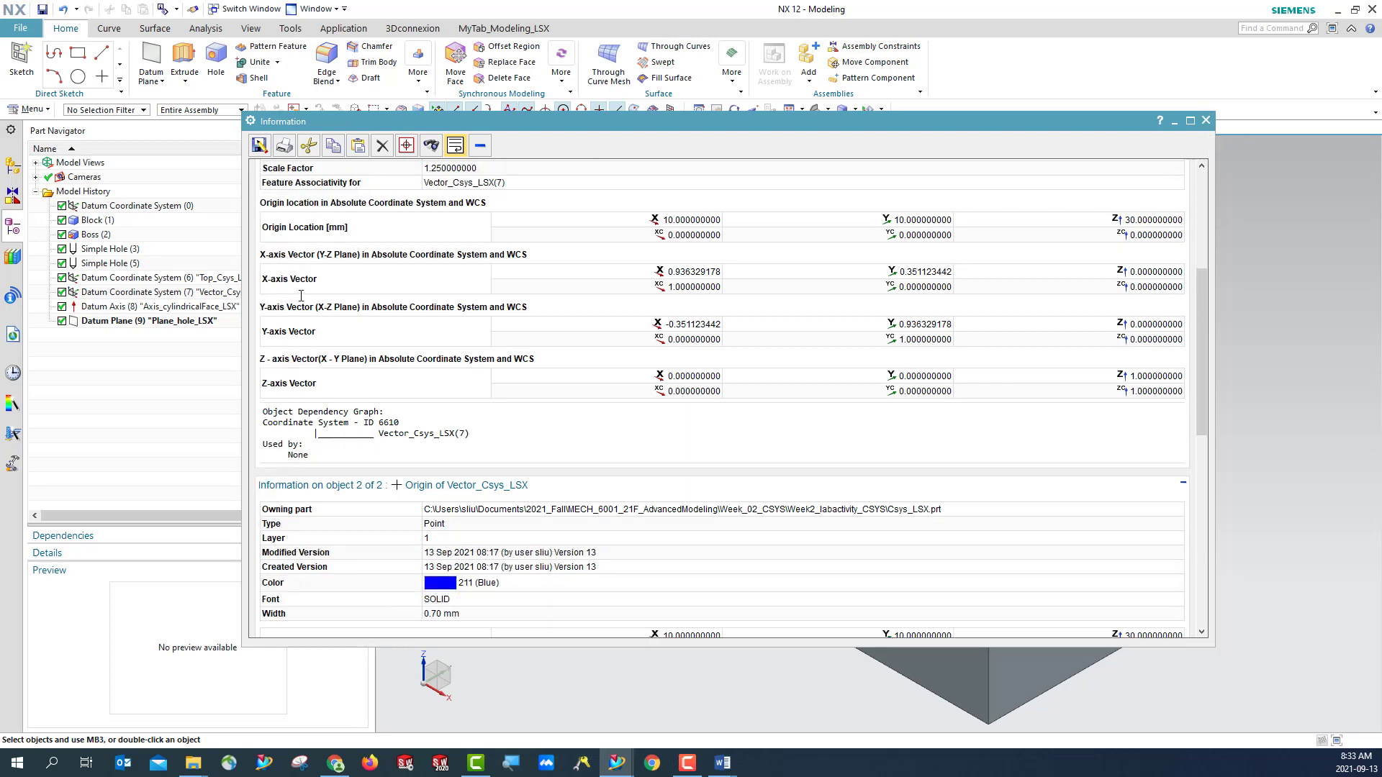
pyautogui.click(1205, 120)
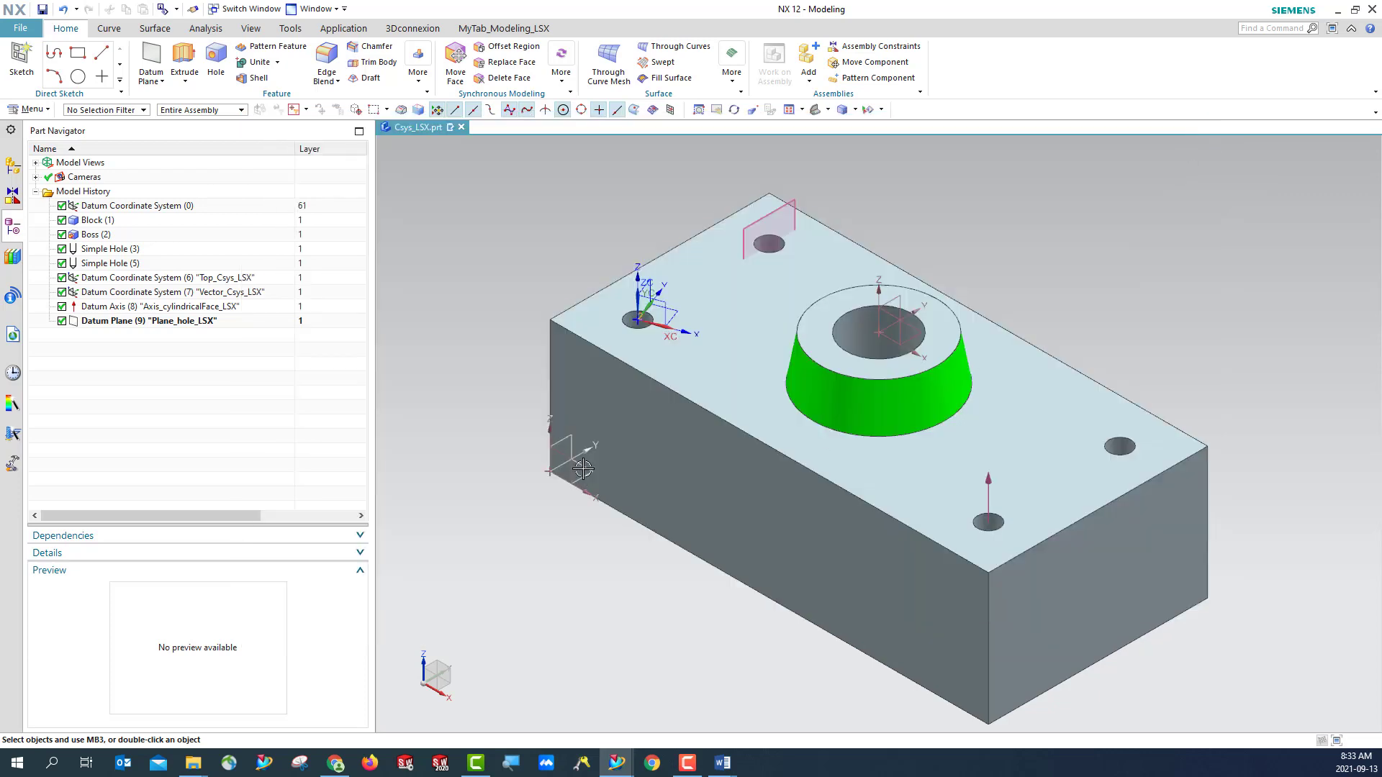
pyautogui.click(641, 321)
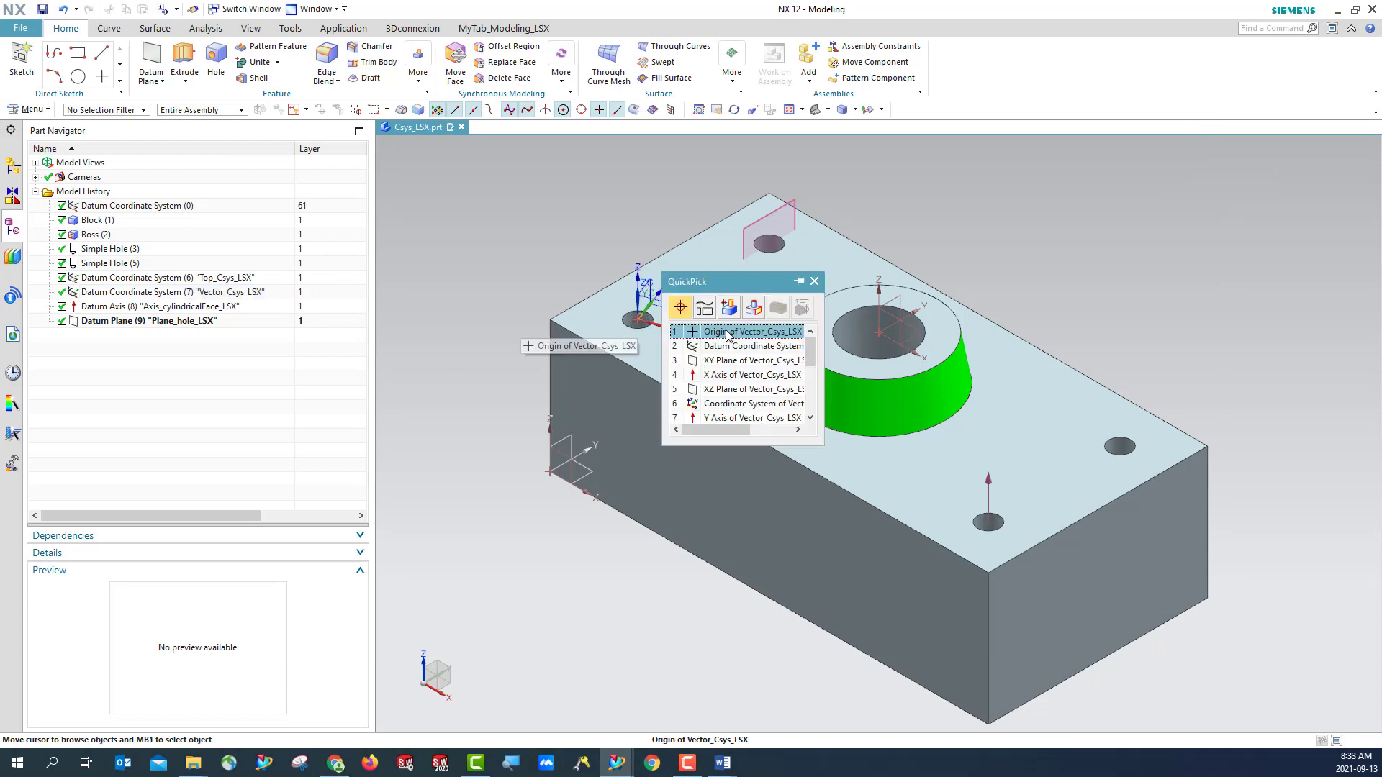
pyautogui.click(725, 333)
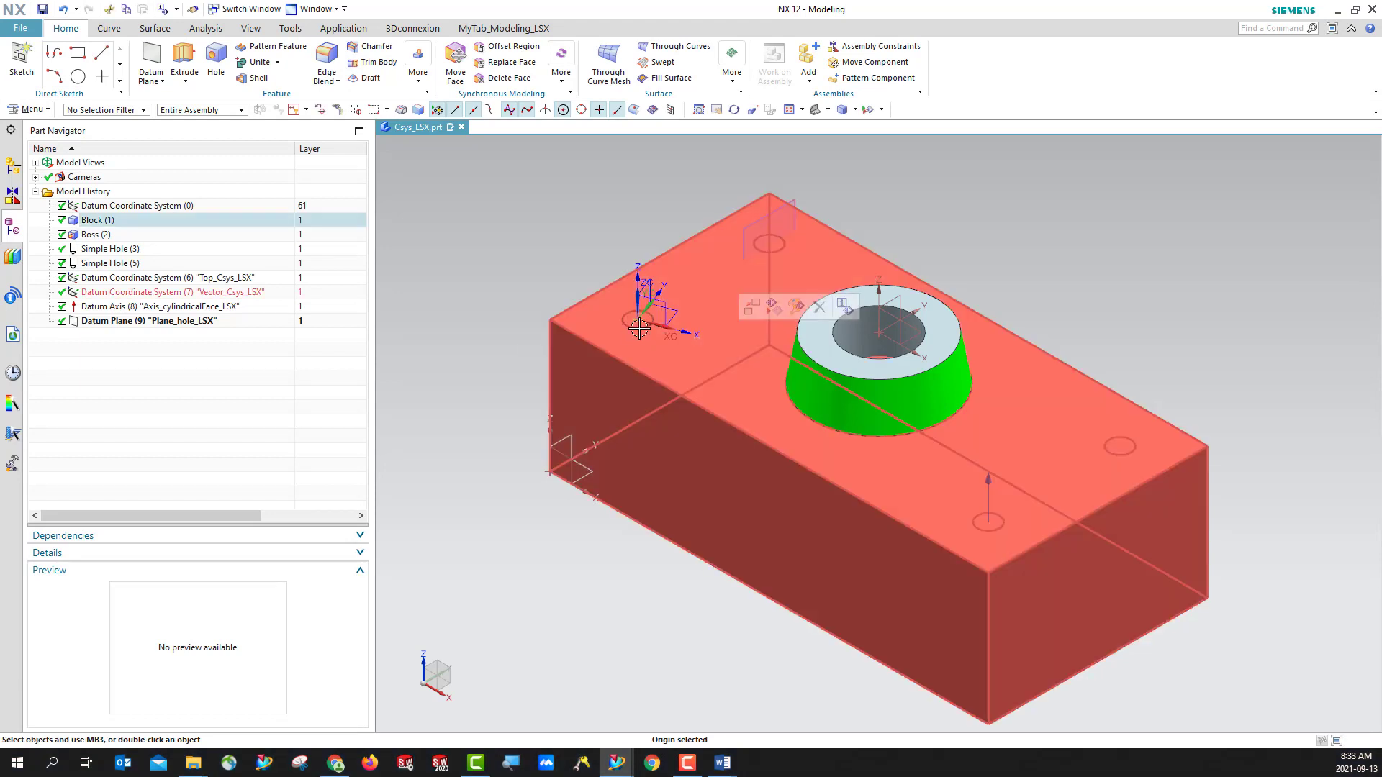
pyautogui.hotkey('ctrl', 'j')
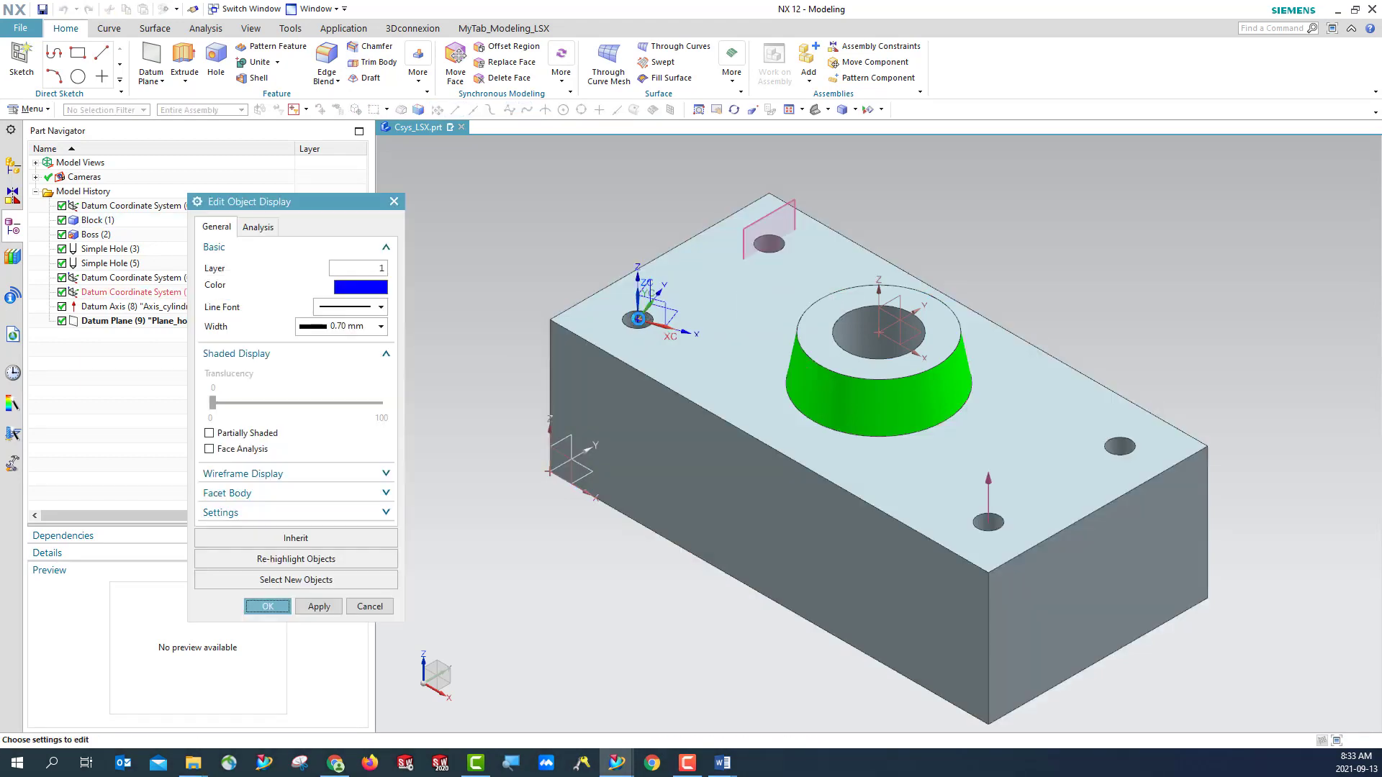
pyautogui.click(393, 202)
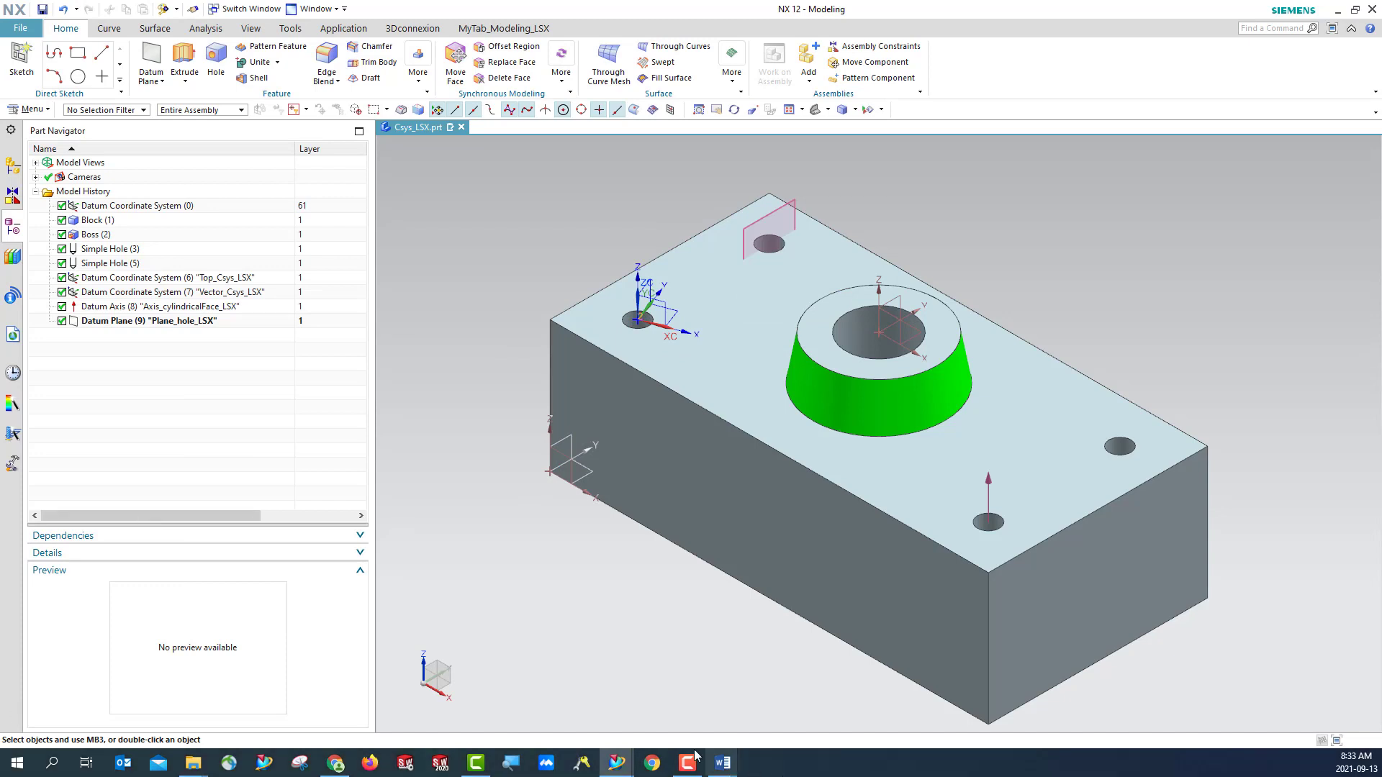
# - Switch to Answer_lab2.docx in Word, fill Table 1-1 with XC 0, YC 0 and ZC 0, and return to NX
pyautogui.moveTo(723, 770)
pyautogui.click(769, 711)
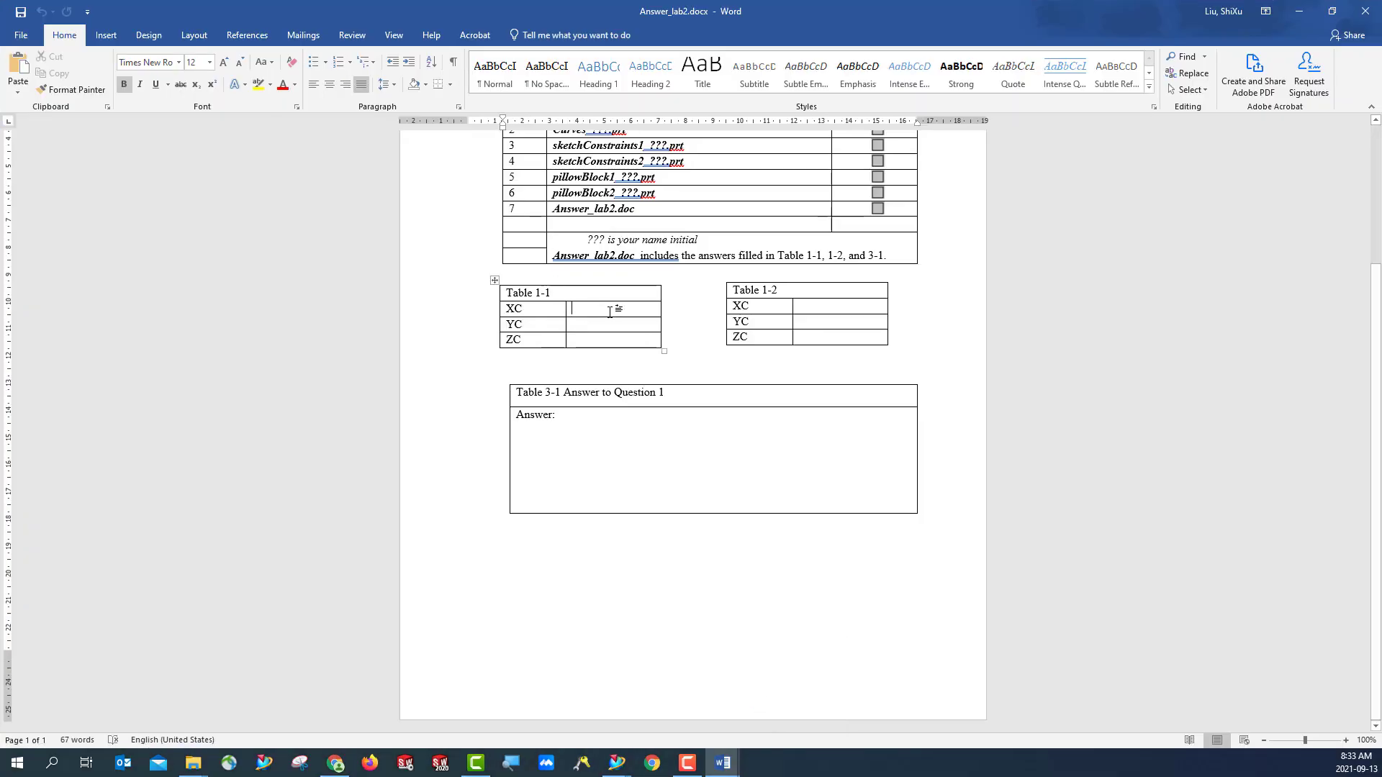
pyautogui.click(610, 311)
pyautogui.write('0')
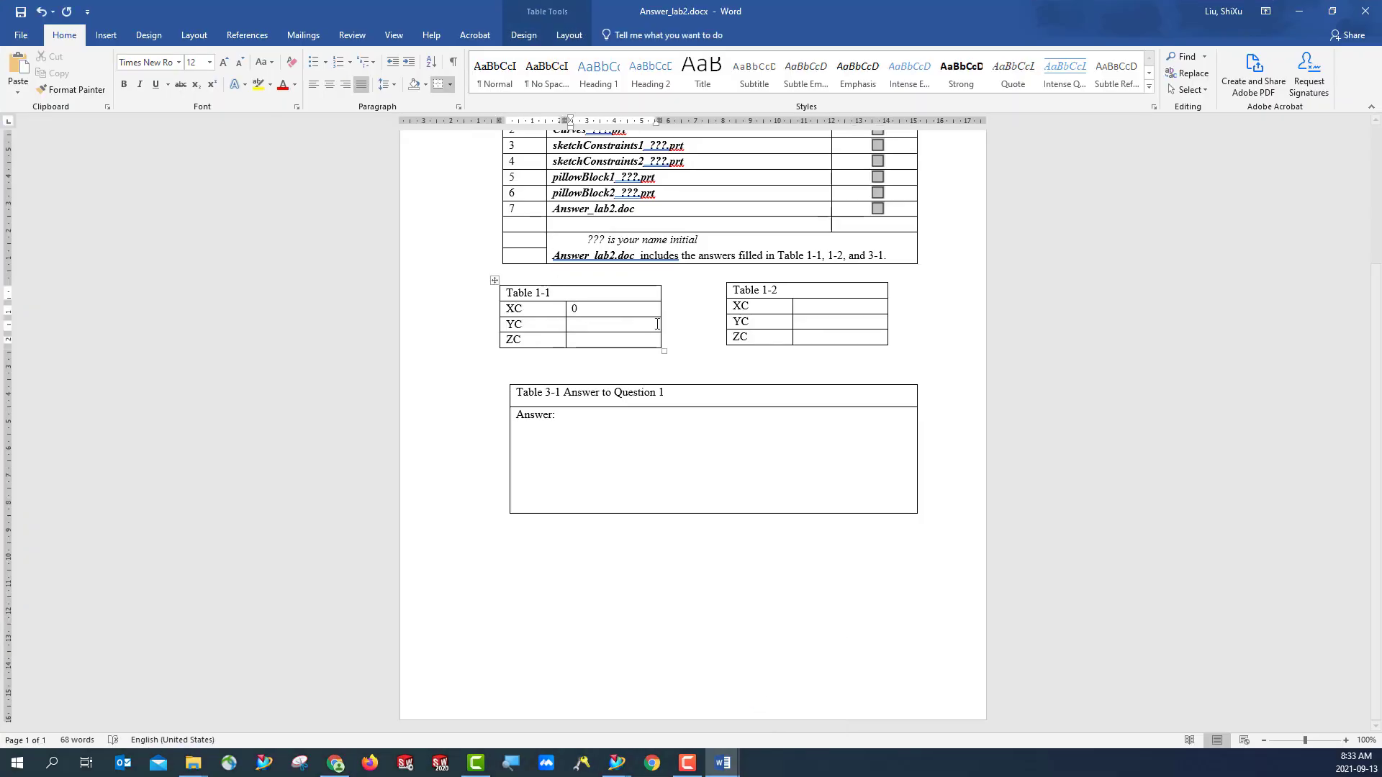
pyautogui.click(657, 324)
pyautogui.write('0')
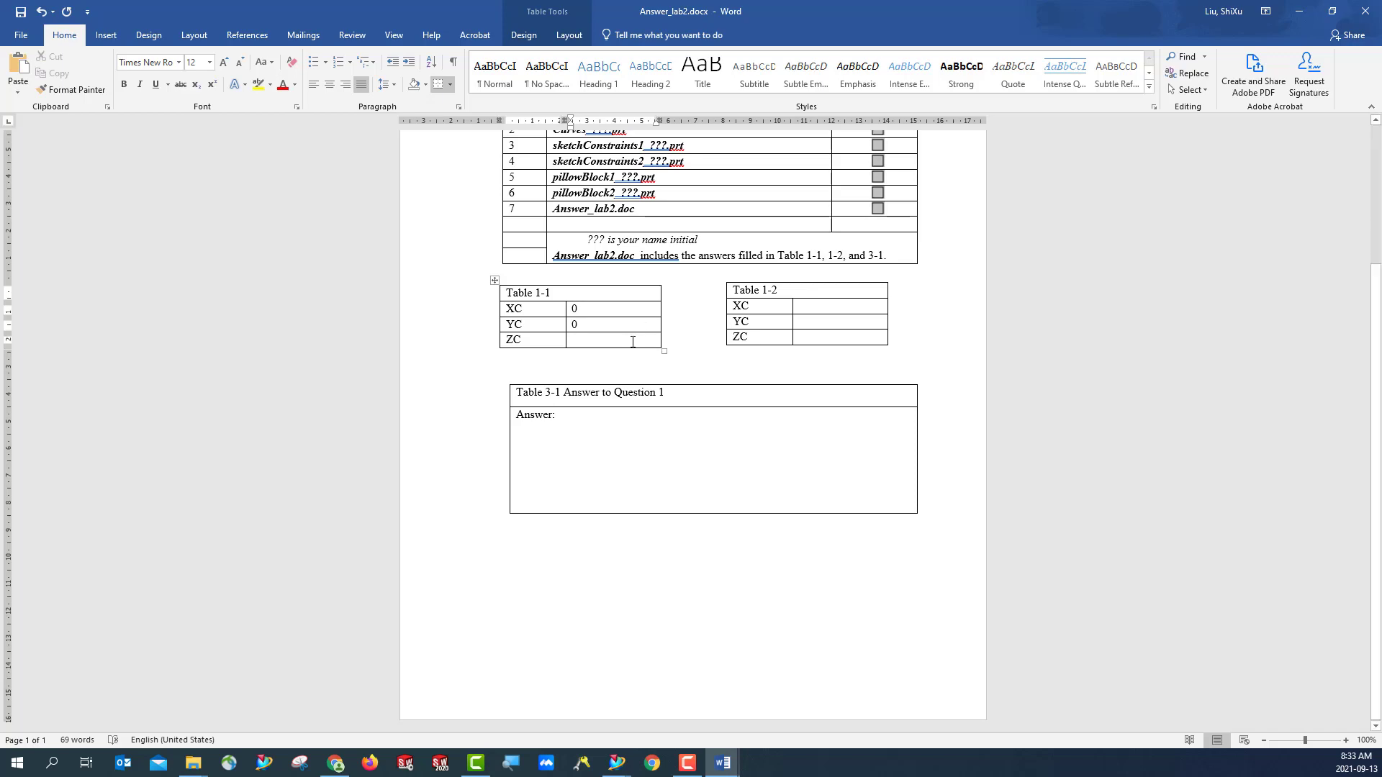
pyautogui.write('0')
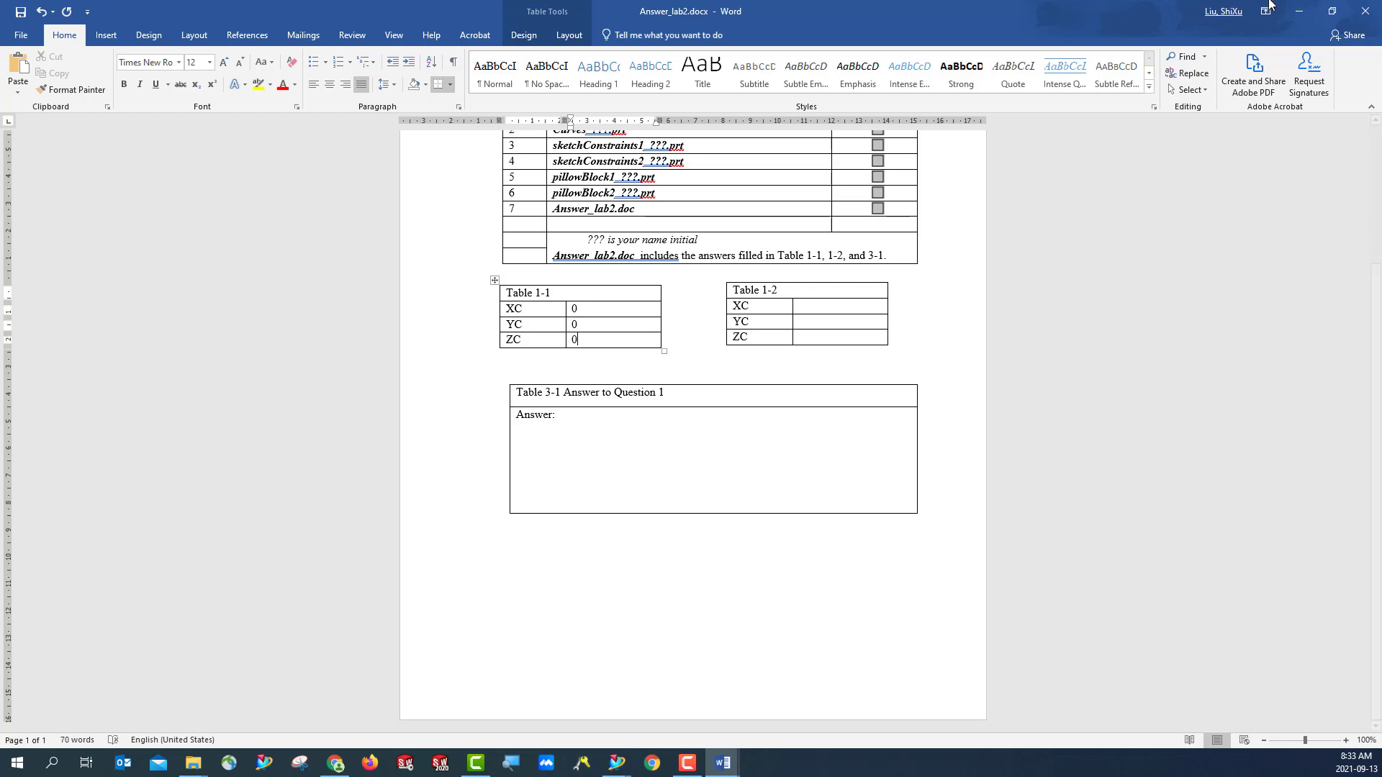
pyautogui.click(1299, 11)
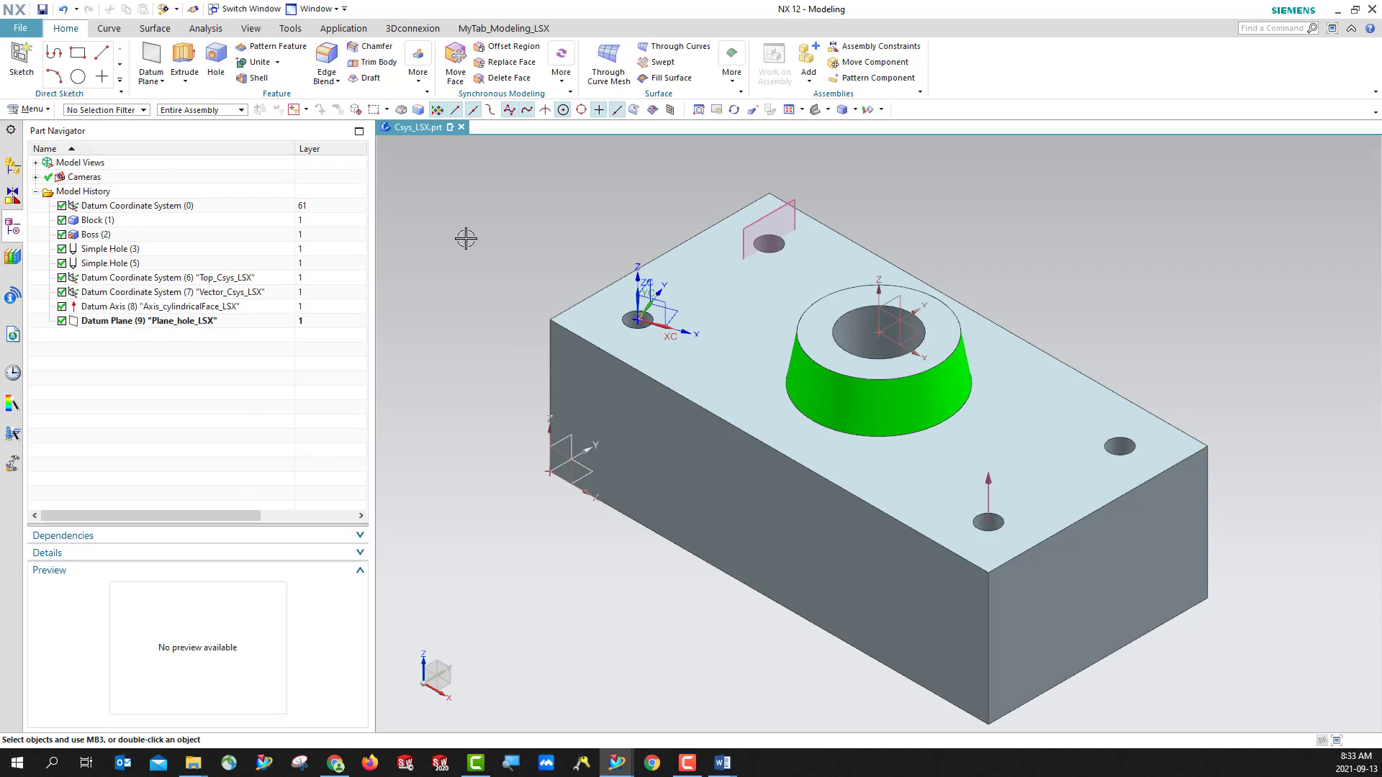
# - Set the WCS to the base Datum Coordinate System (0) at the block's lower corner
pyautogui.click(132, 208)
pyautogui.rightClick(133, 212)
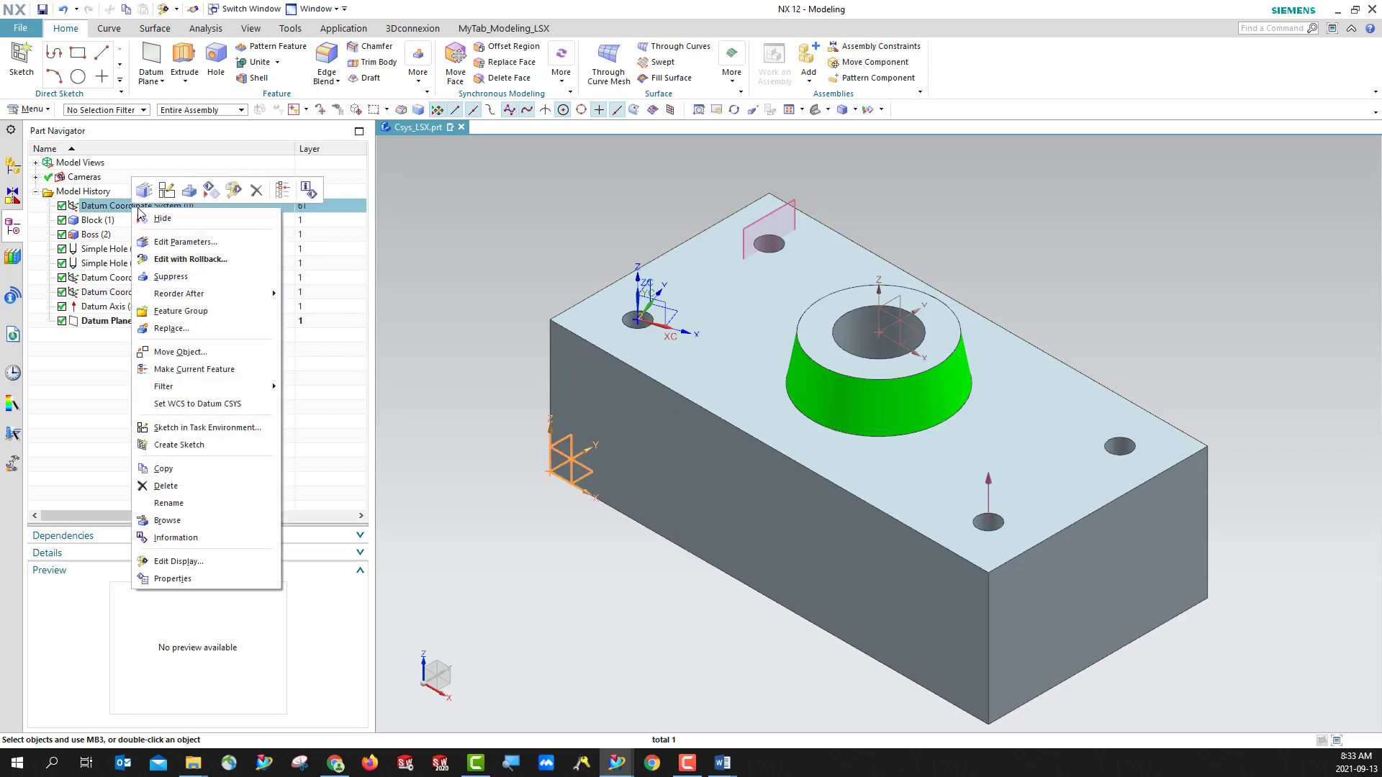
pyautogui.click(190, 407)
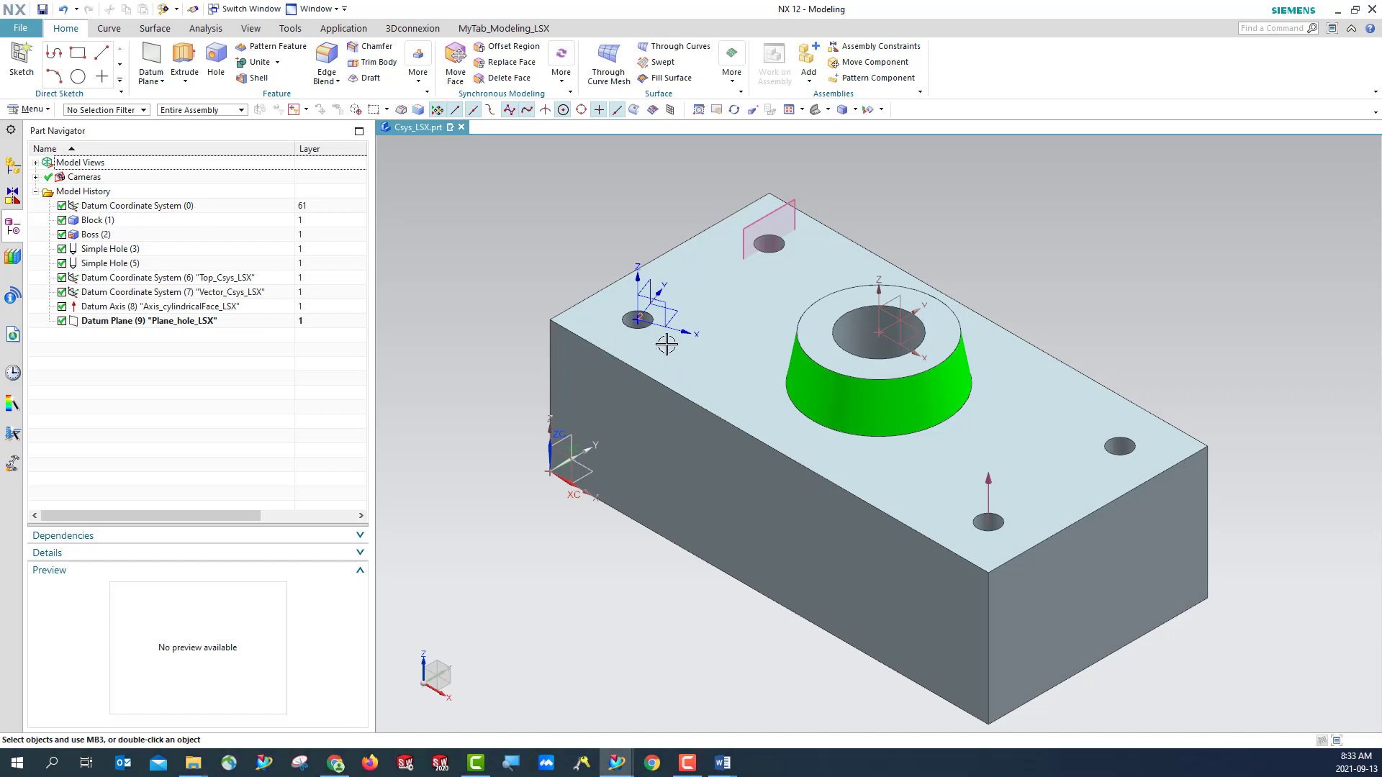
# - List the object information for the origin point of Vector_Csys_LSX and examine its XC, YC and ZC coordinates
pyautogui.click(638, 318)
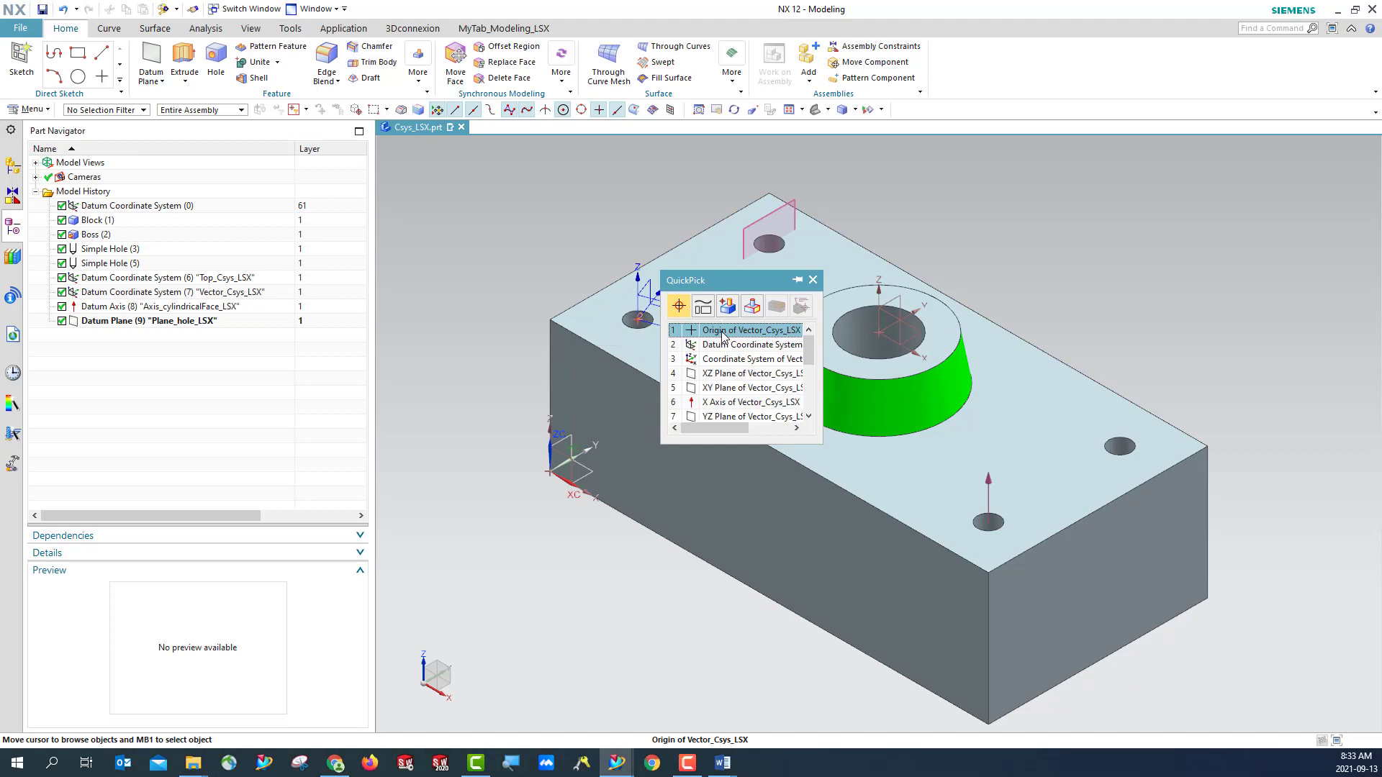
pyautogui.click(722, 332)
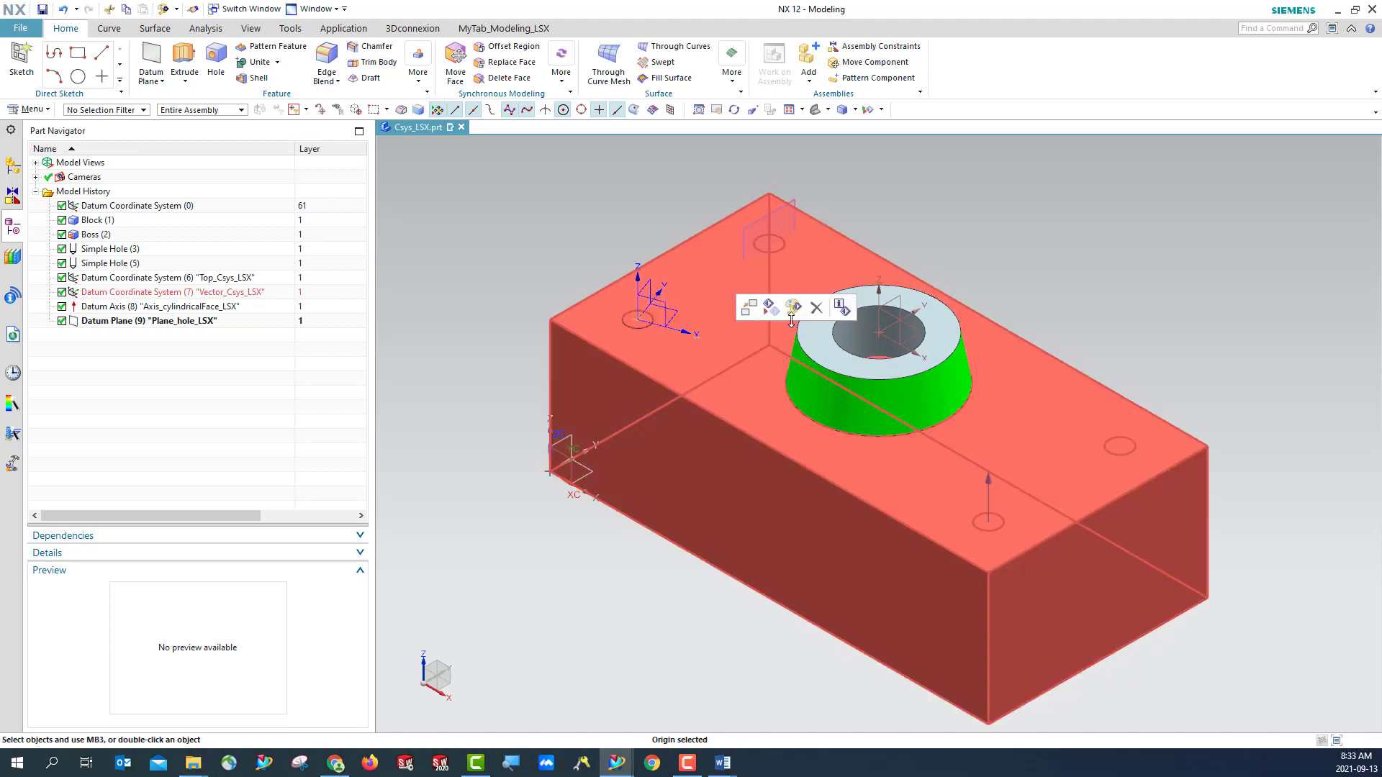
pyautogui.click(841, 309)
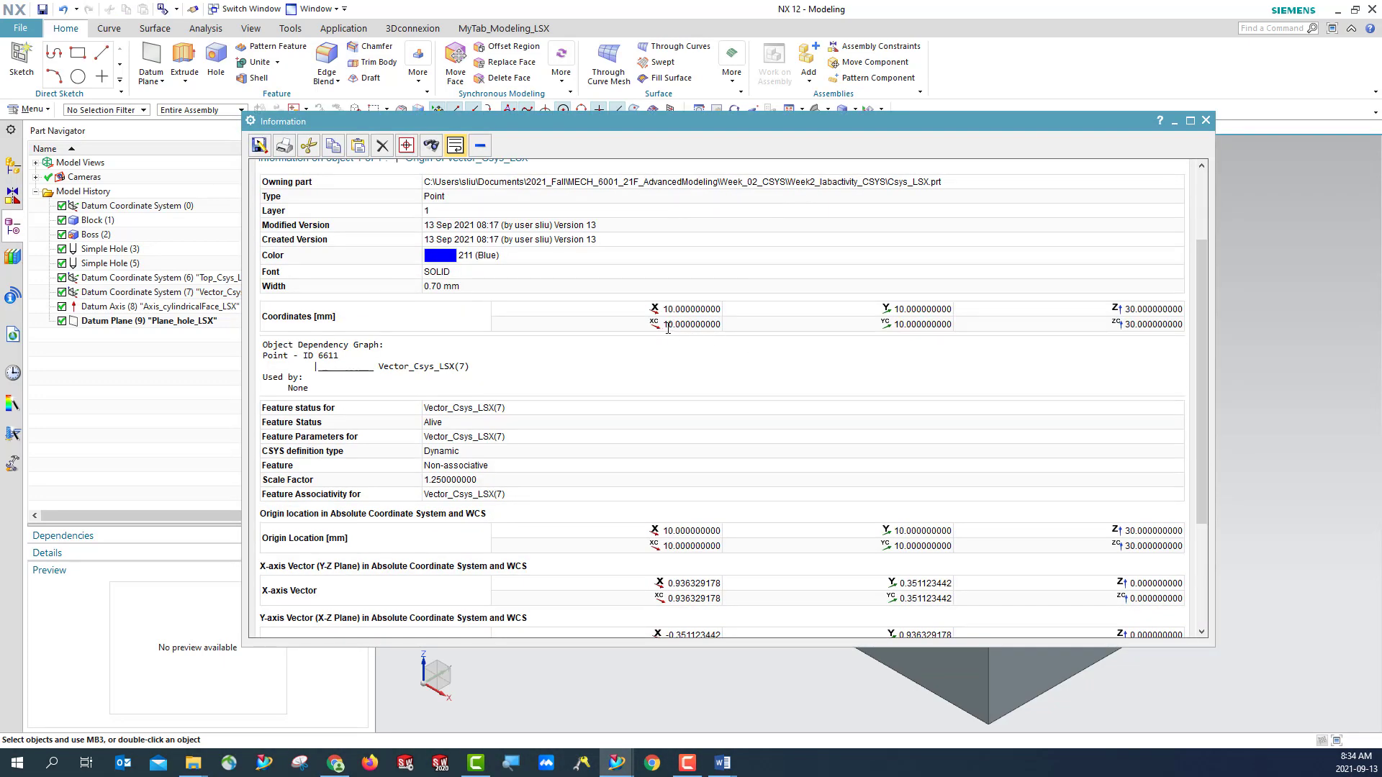
pyautogui.moveTo(664, 325); pyautogui.dragTo(704, 324)
pyautogui.moveTo(895, 325); pyautogui.dragTo(961, 323)
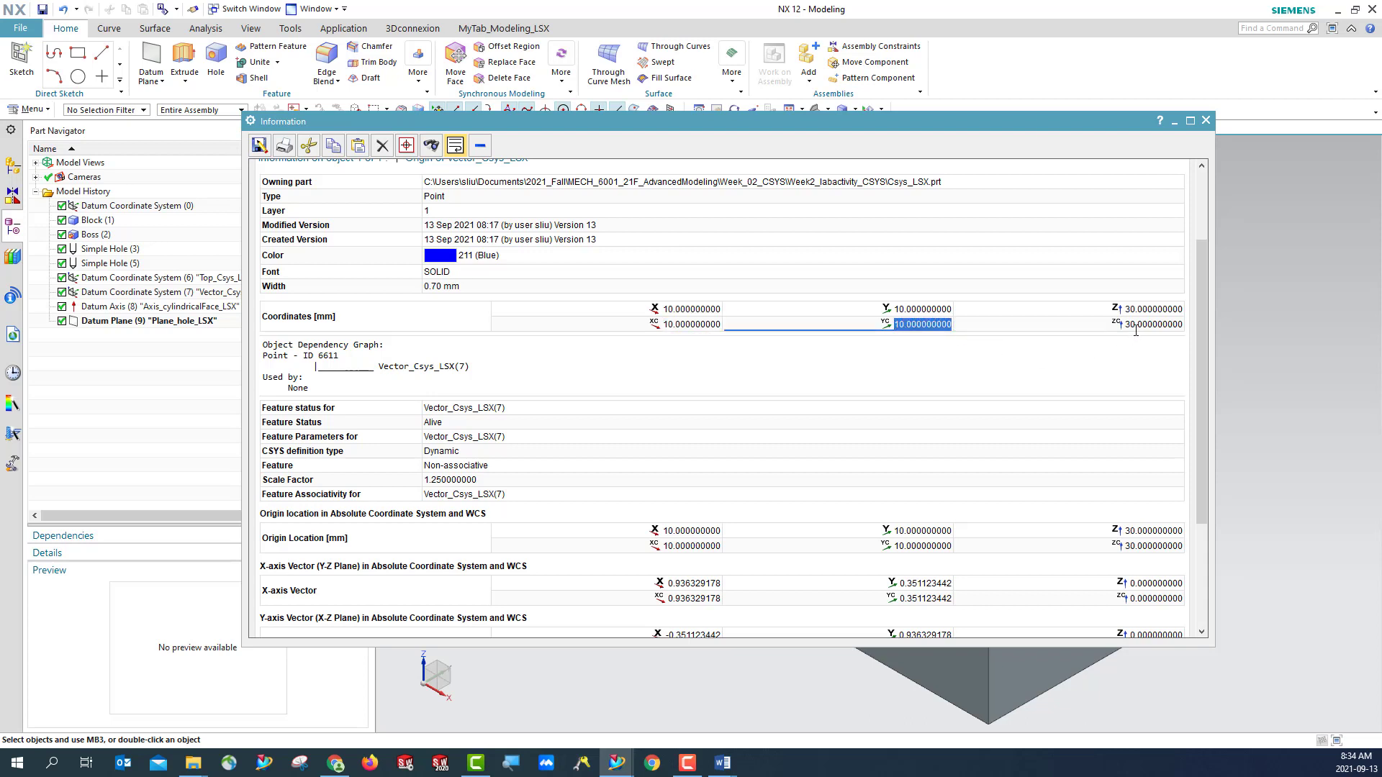
pyautogui.moveTo(1128, 325); pyautogui.dragTo(1186, 324)
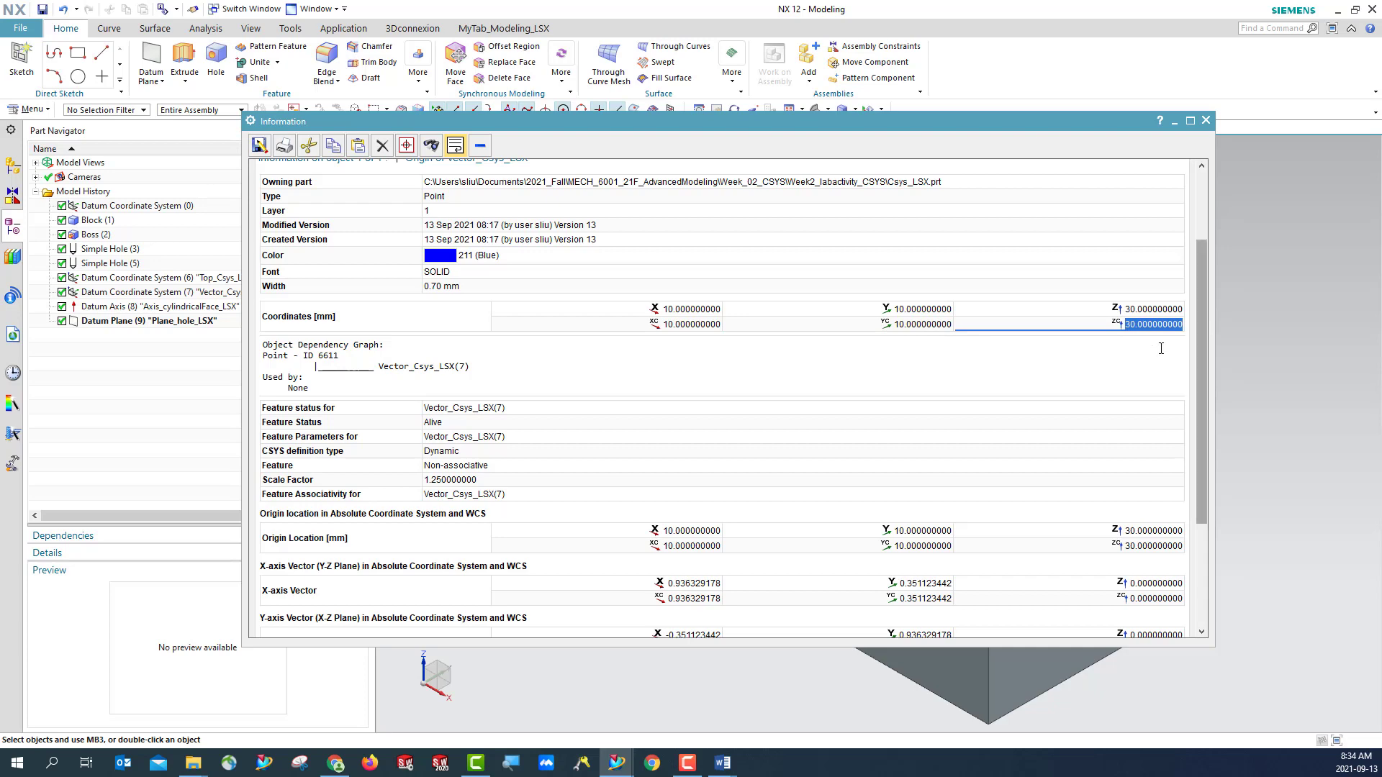
# - In Answer_lab2.docx, placed beside the listed coordinates, fill Table 1-2 with XC 10, YC 10 and ZC 30, and return to NX
pyautogui.moveTo(729, 767)
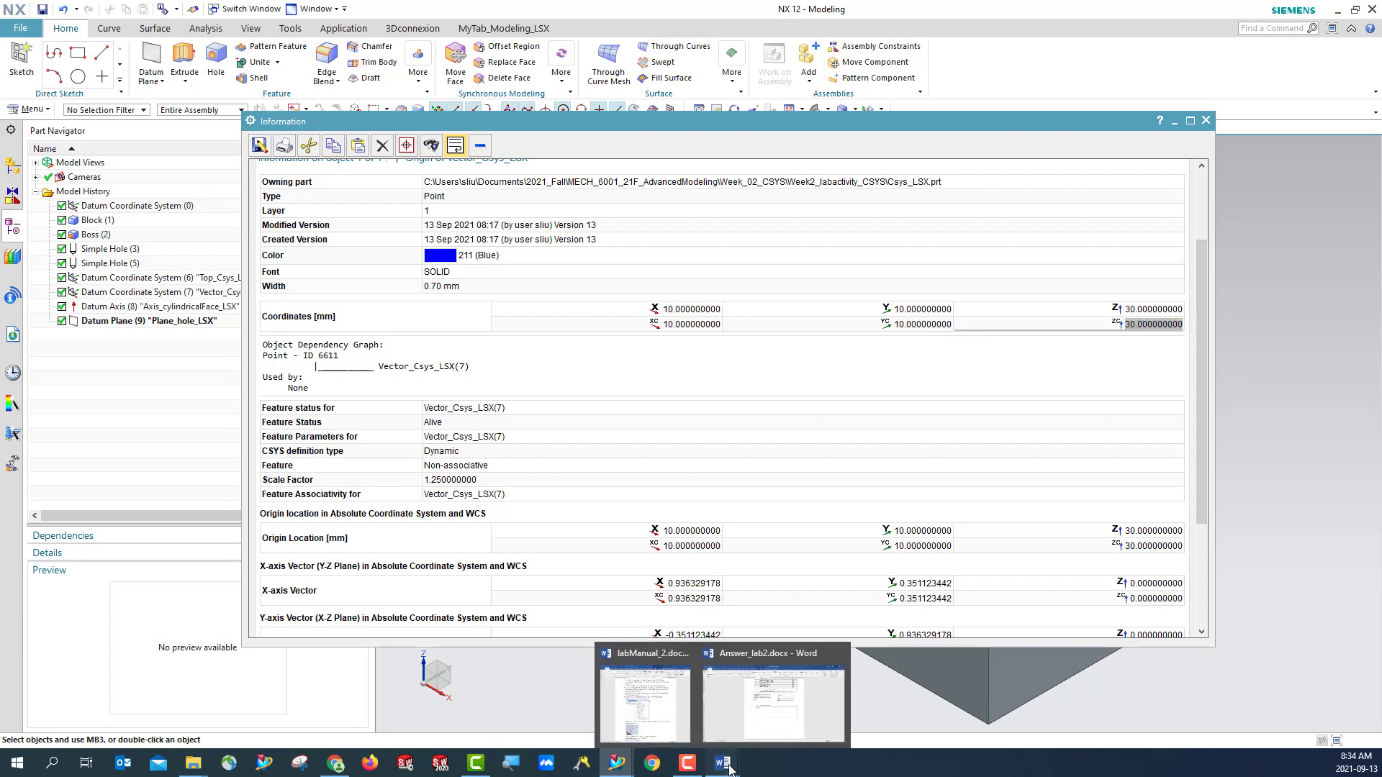
pyautogui.click(759, 731)
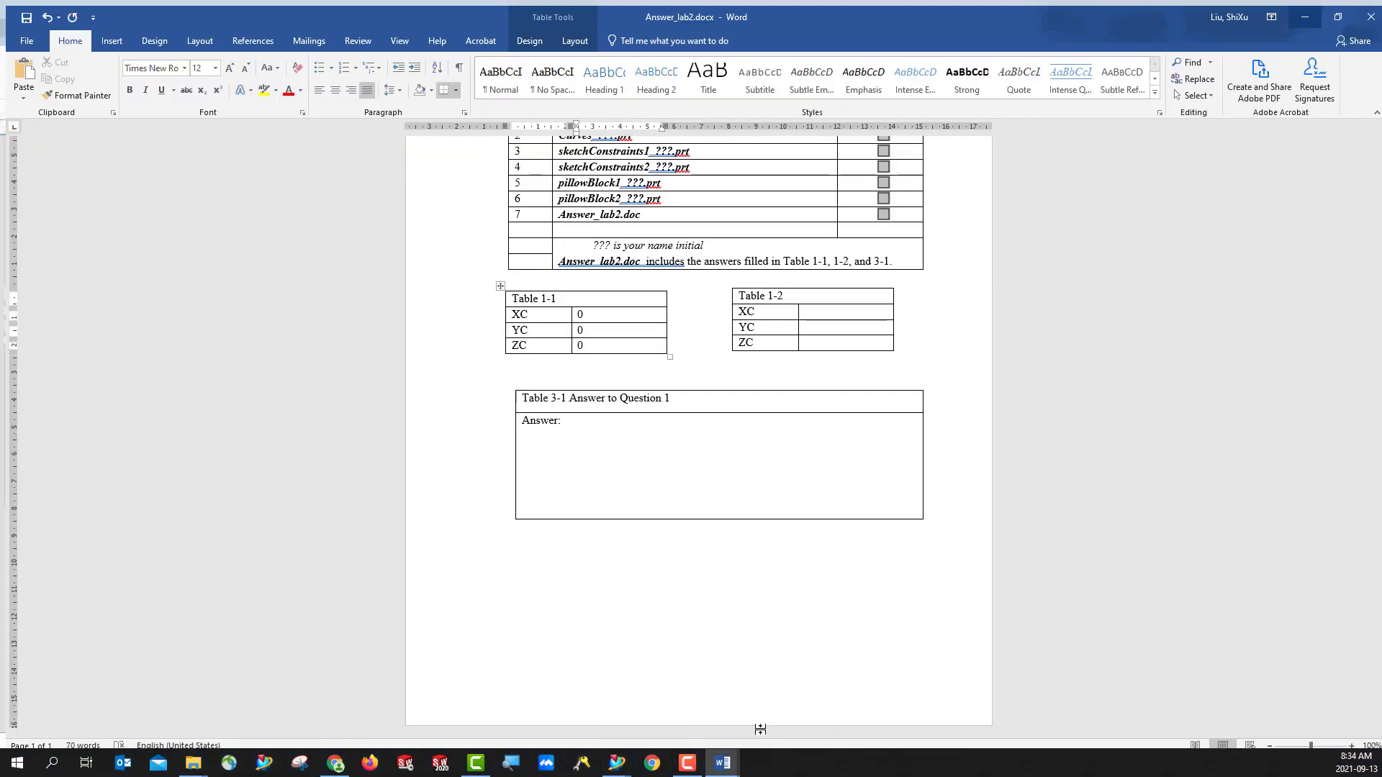
pyautogui.doubleClick(867, 12)
pyautogui.moveTo(835, 103); pyautogui.dragTo(596, 353)
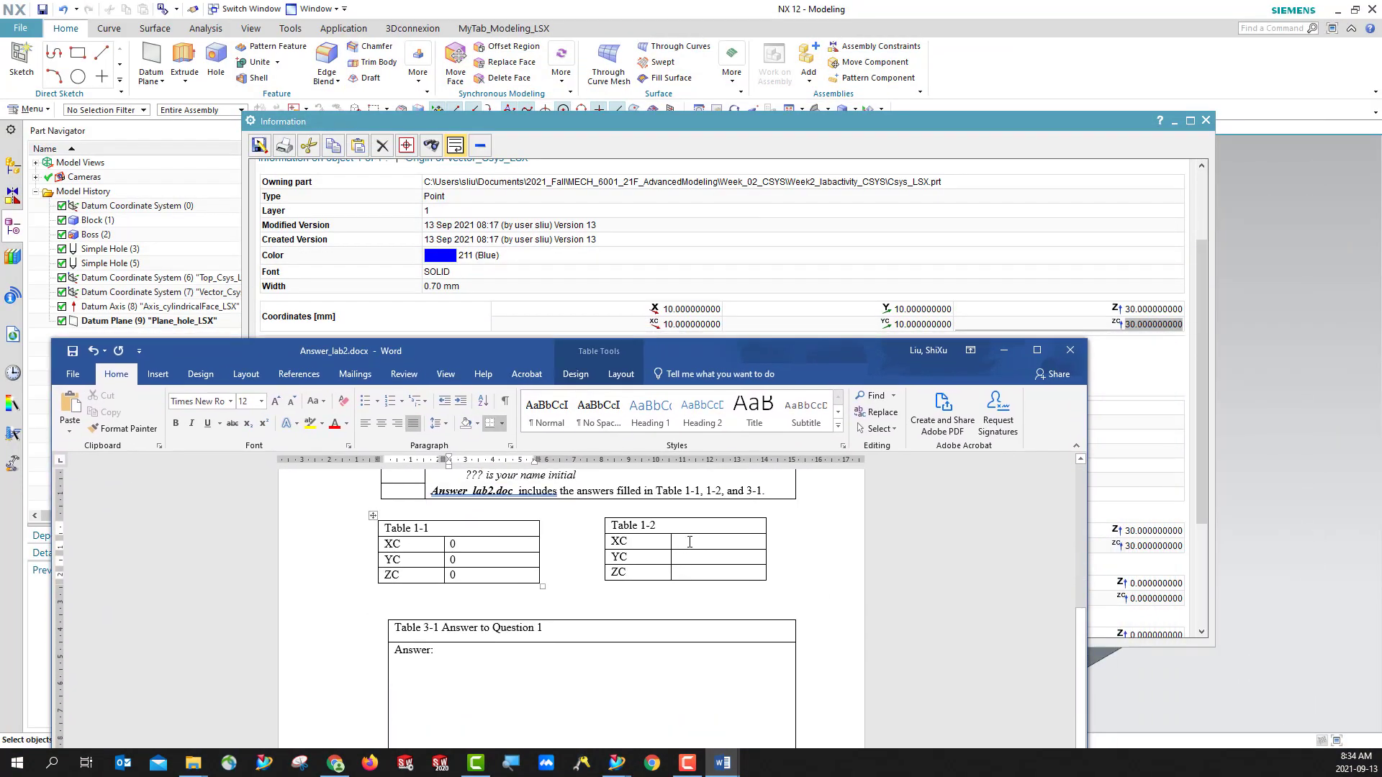
pyautogui.click(691, 542)
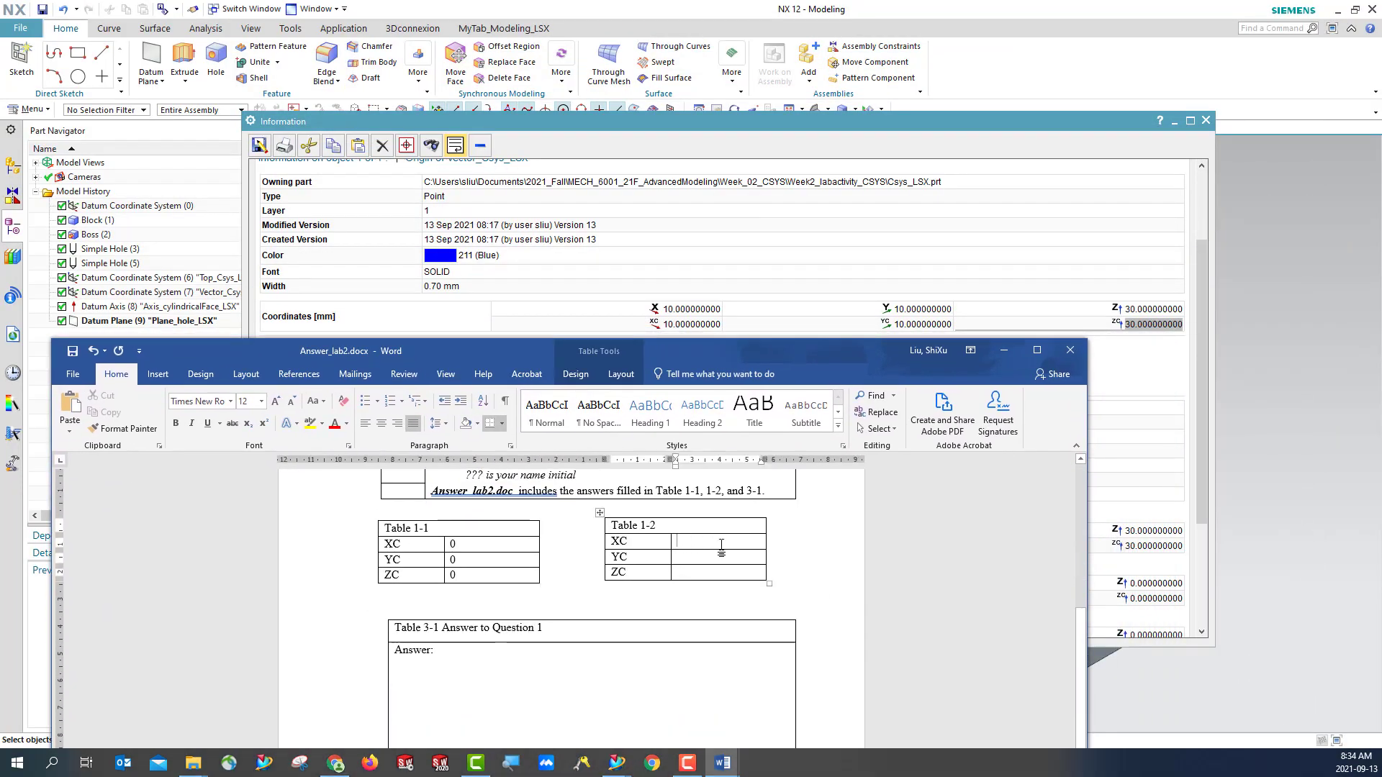
pyautogui.write('10')
pyautogui.write('10')
pyautogui.write('30')
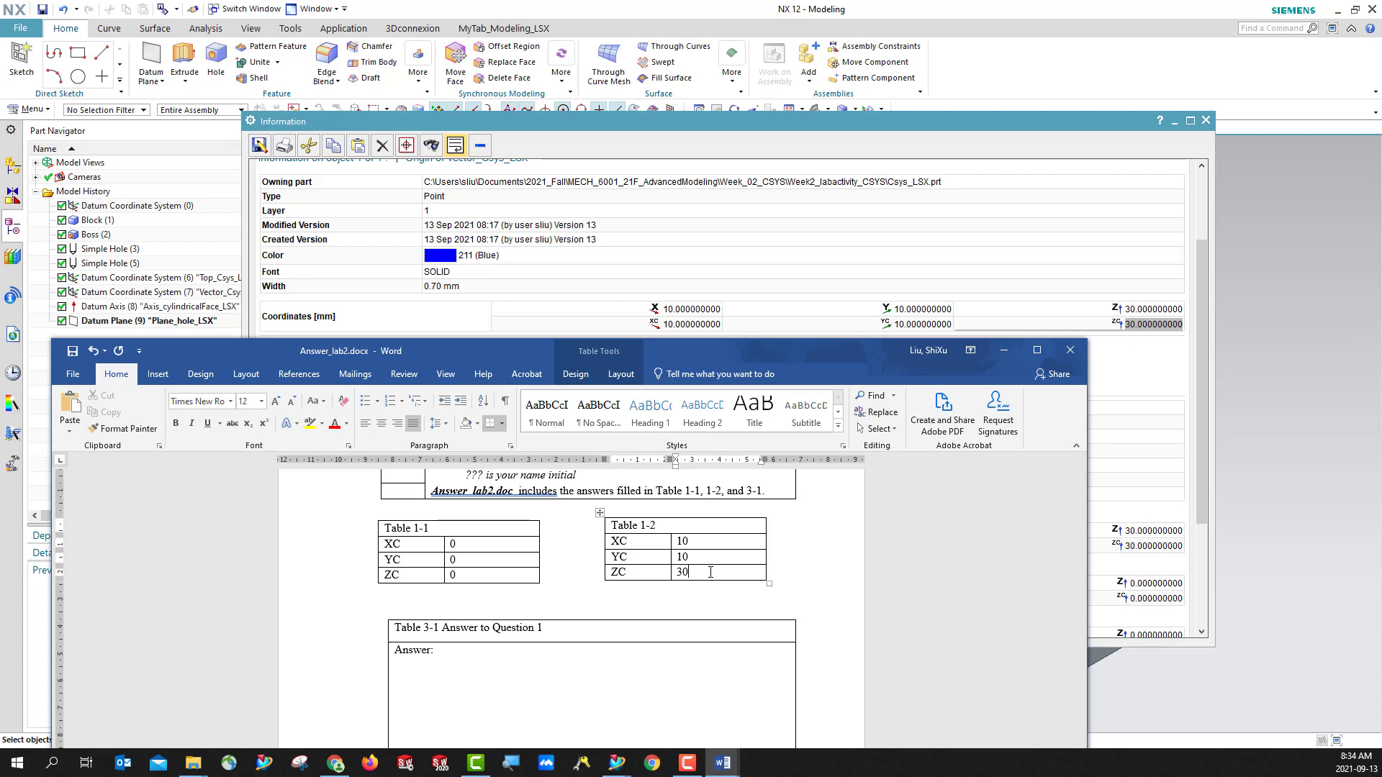
pyautogui.moveTo(807, 350); pyautogui.dragTo(830, 158)
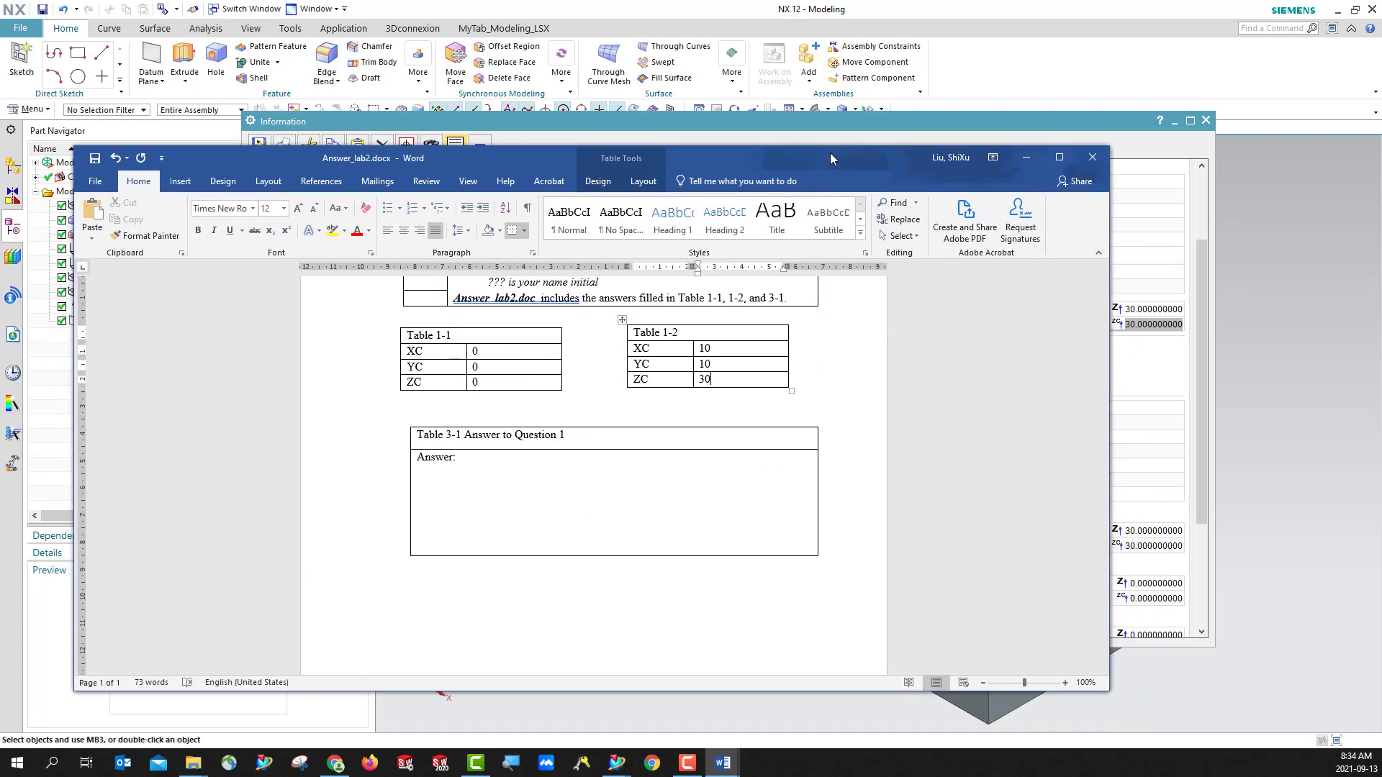
pyautogui.click(1025, 158)
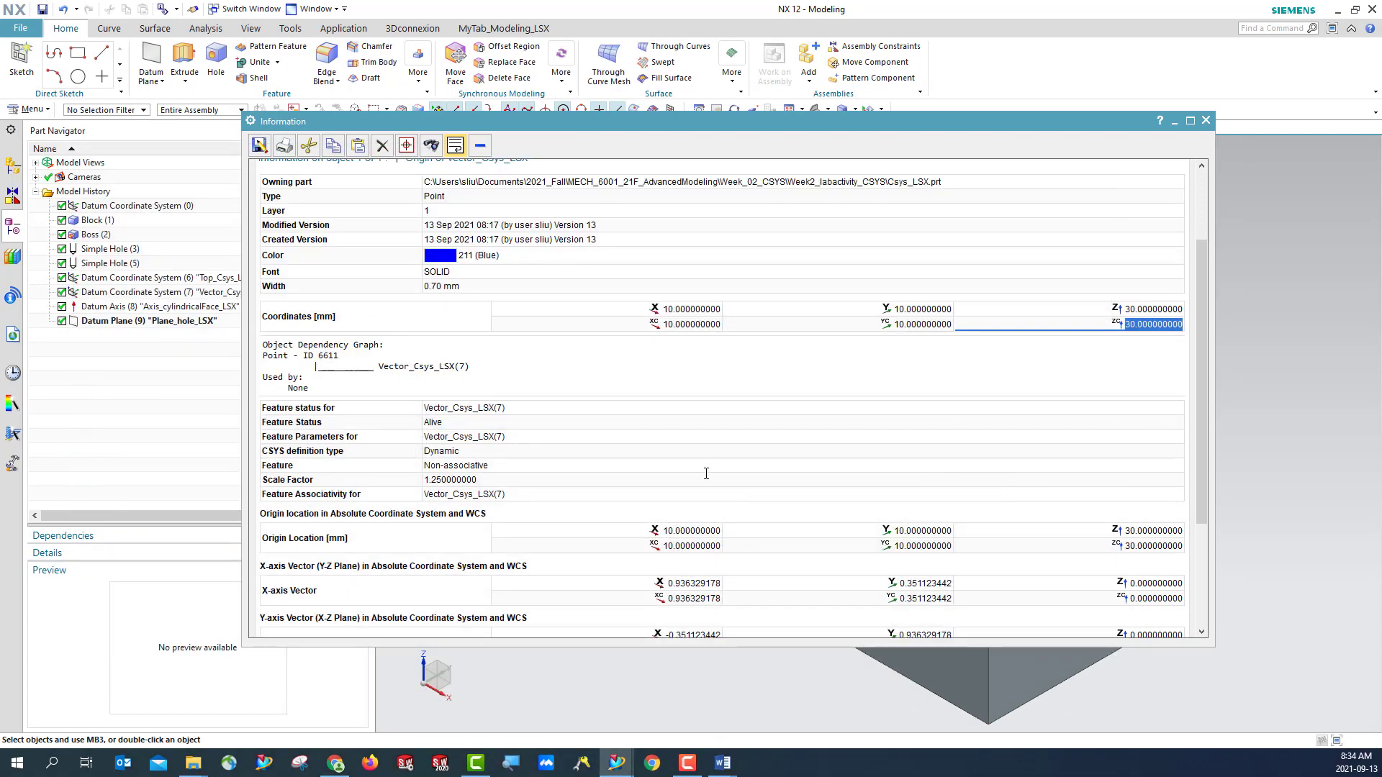
# - Review the remaining origin and axis vector information for Vector_Csys_LSX and close the listing
pyautogui.scroll(-3, 742, 390)
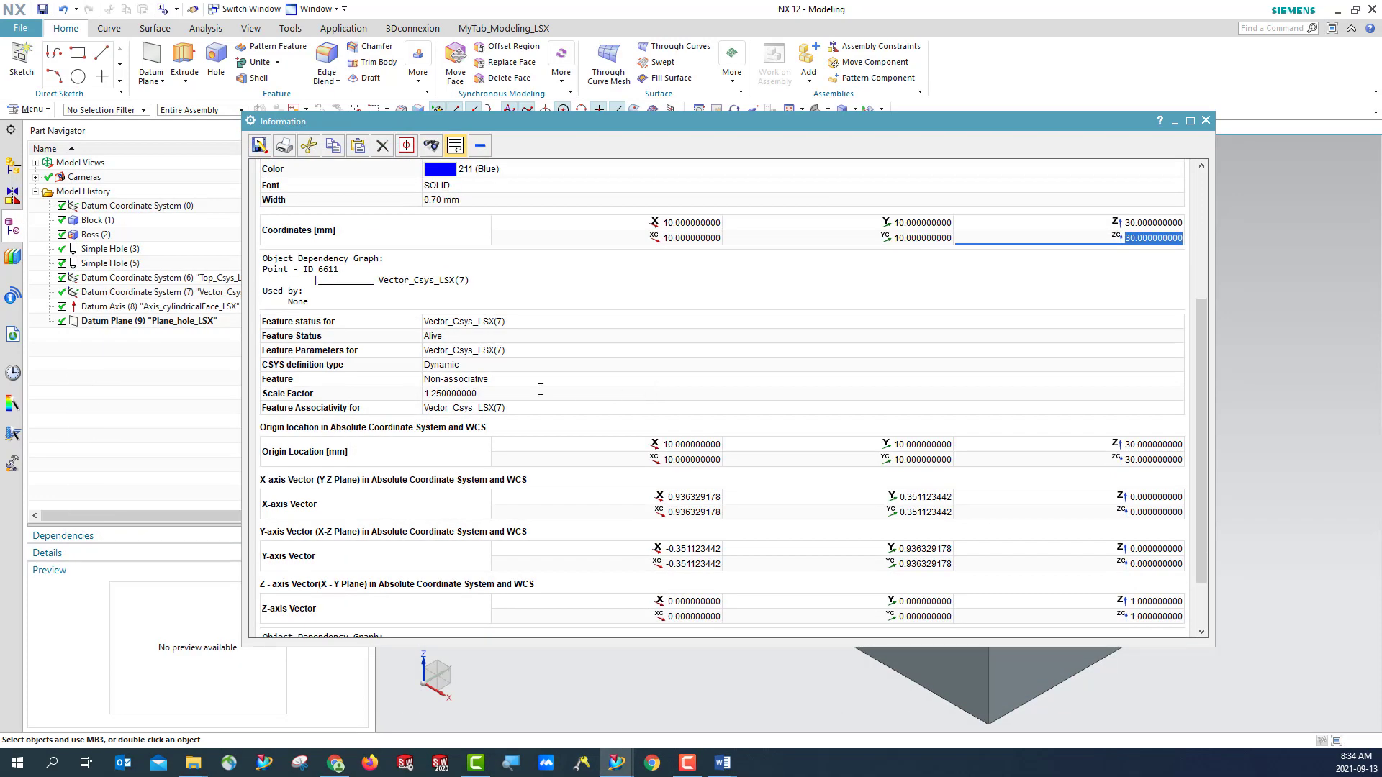
pyautogui.scroll(3, 540, 388)
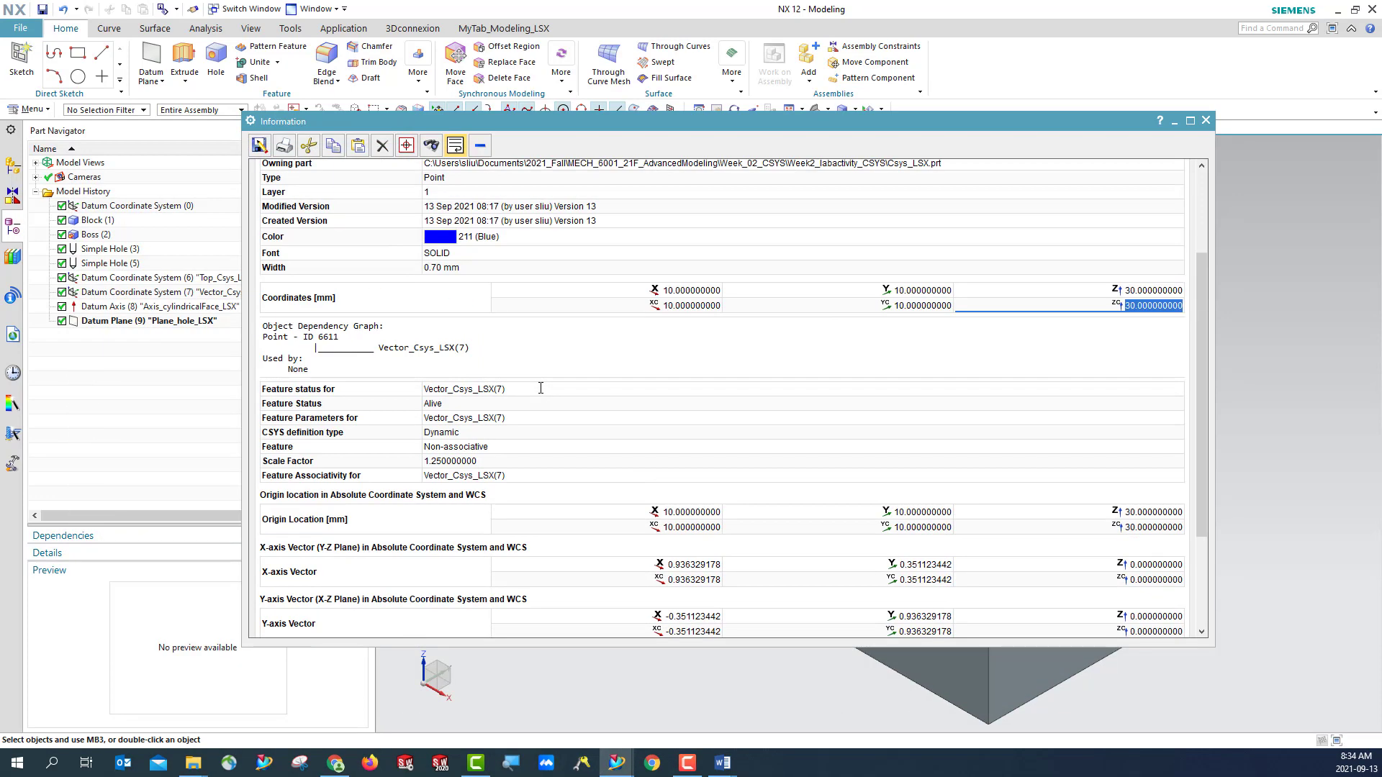
pyautogui.click(1205, 120)
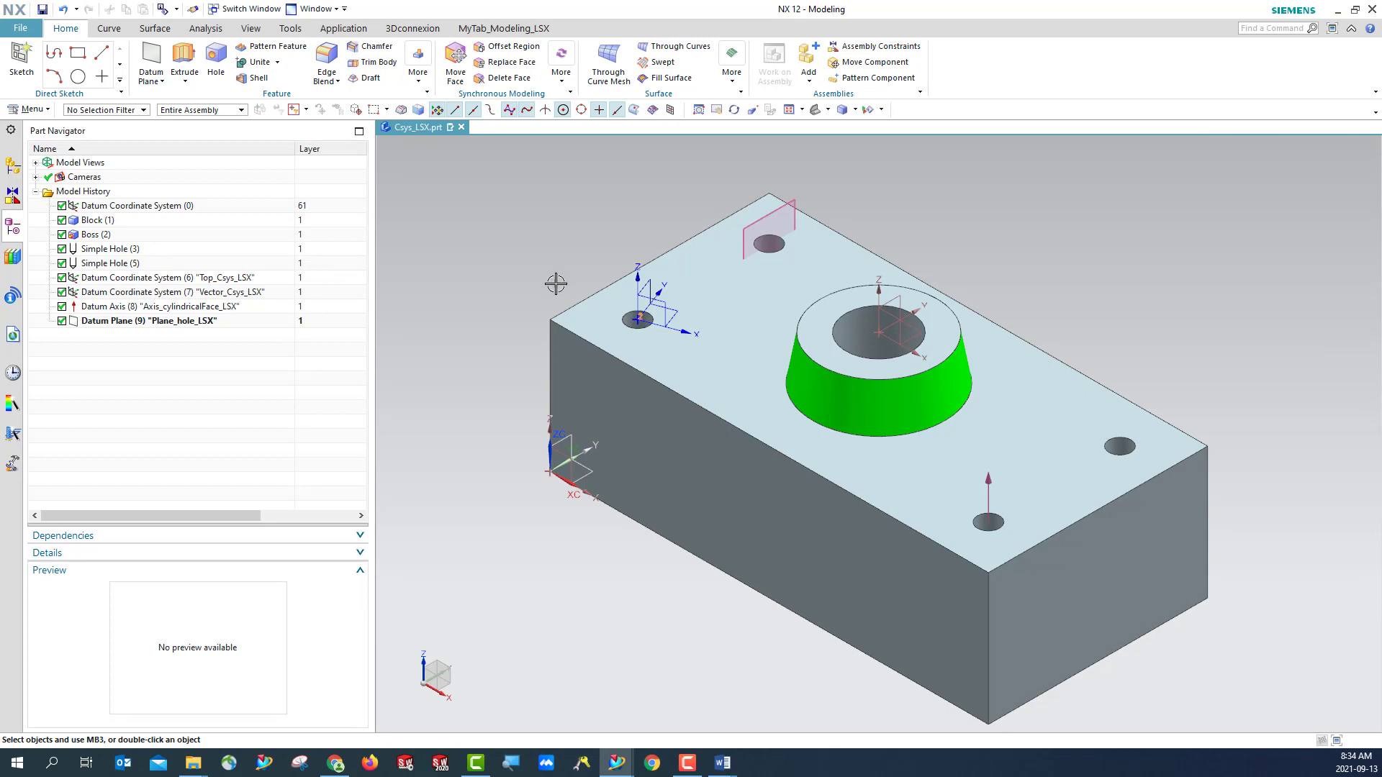
pyautogui.click(828, 109)
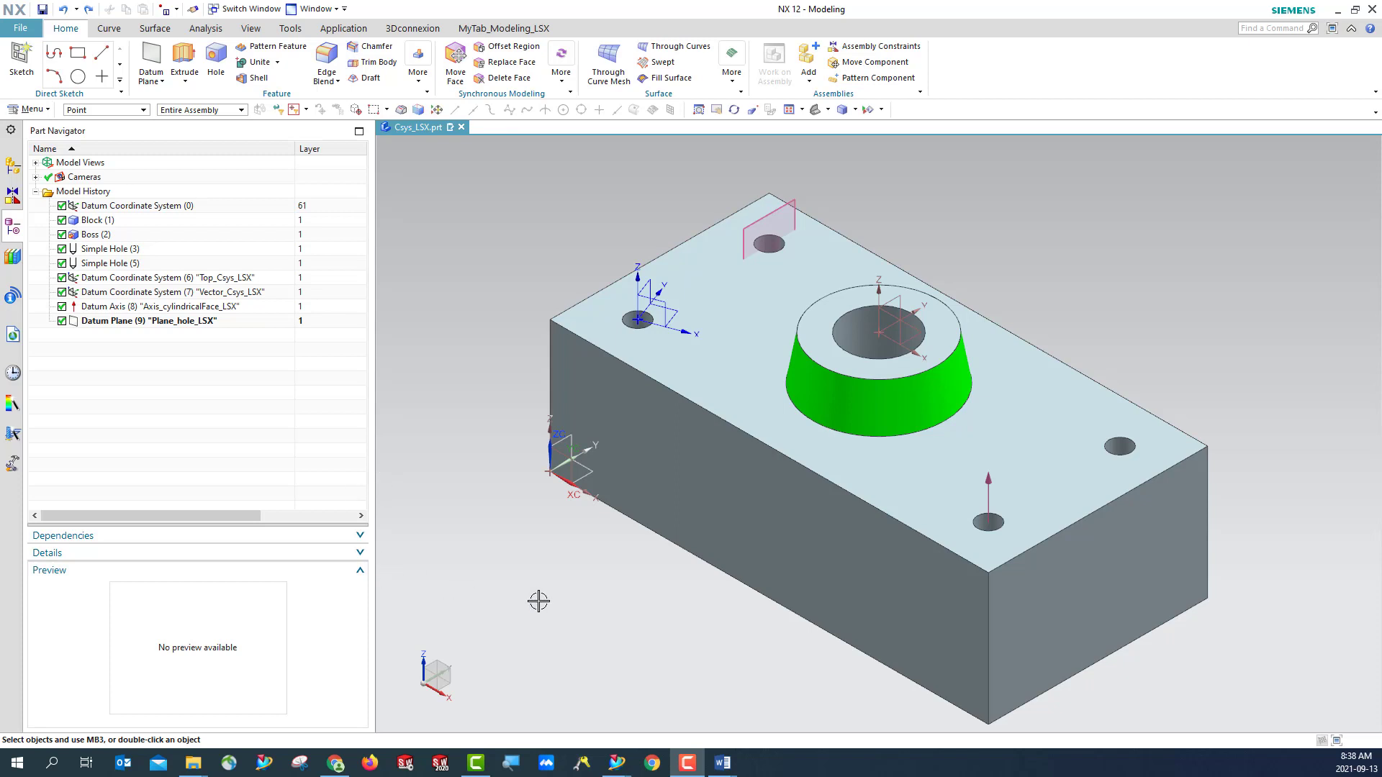
pyautogui.click(46, 111)
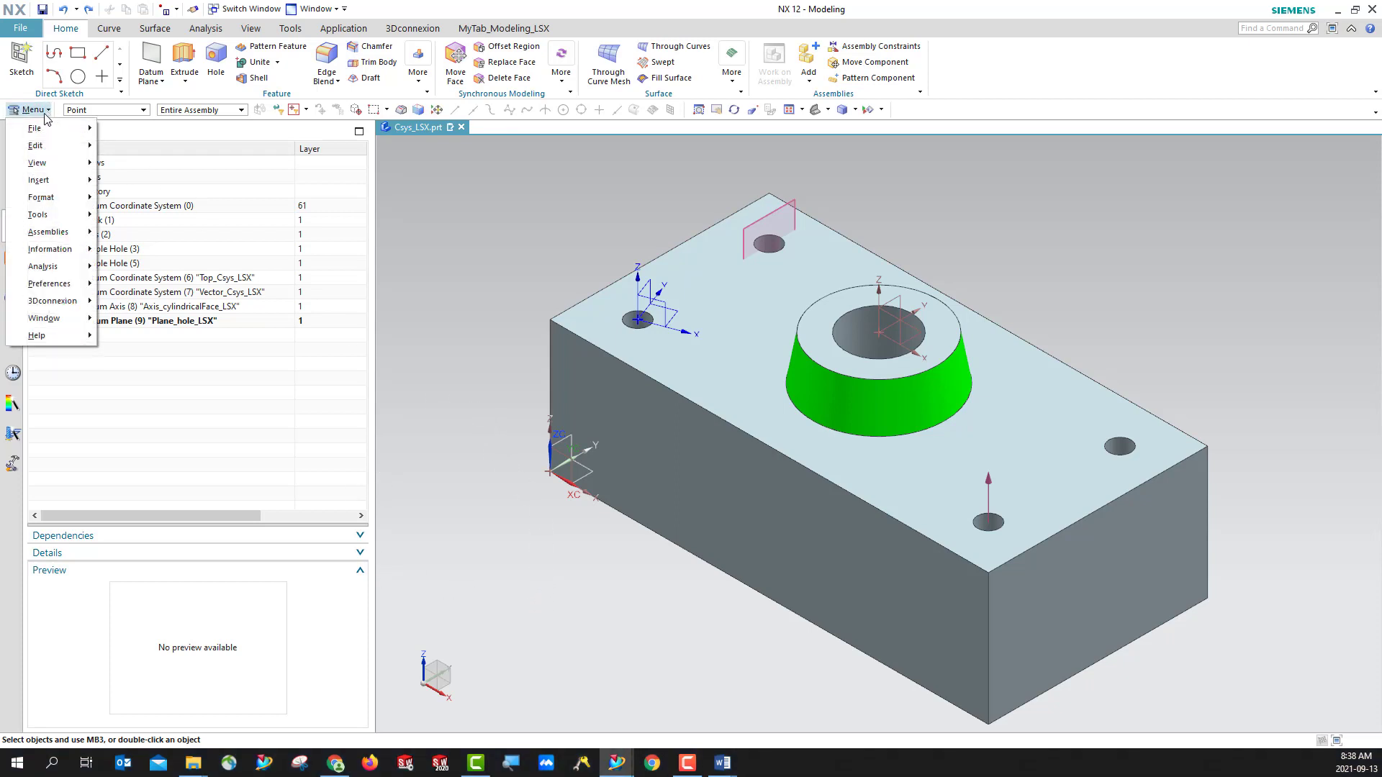
pyautogui.moveTo(47, 220)
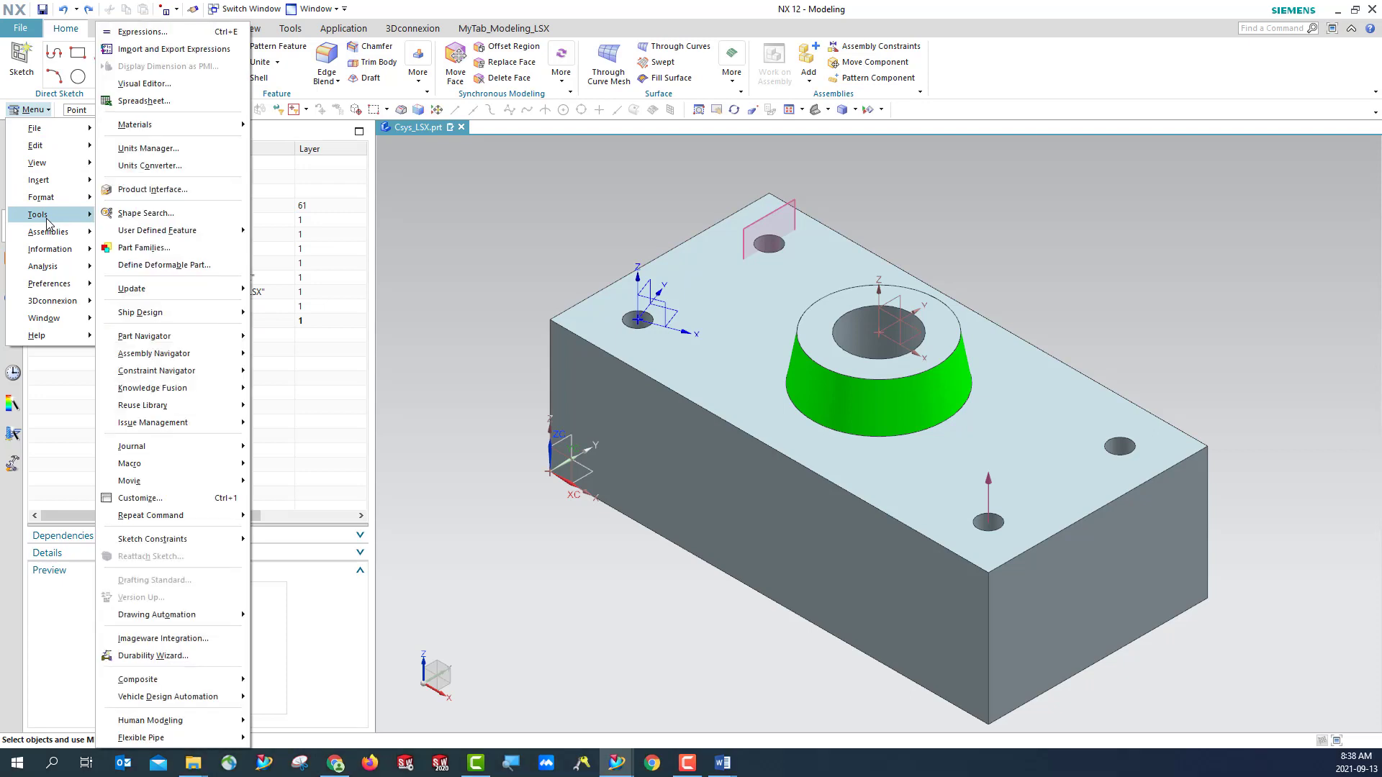
pyautogui.press('Escape')
pyautogui.press('Escape')
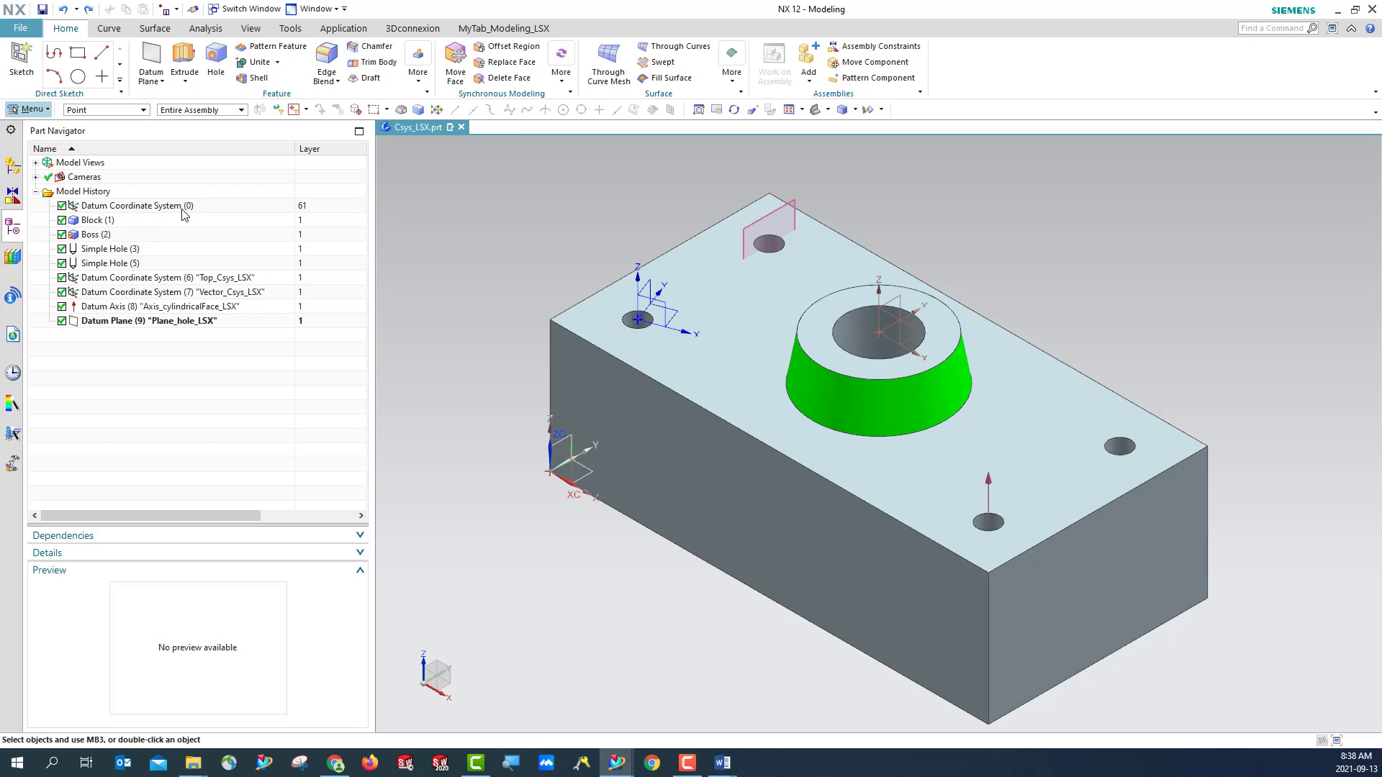
# - With the selection filter set to Point, list the point information for the Vector_Csys_LSX origin, examine it and close the listing
pyautogui.click(36, 110)
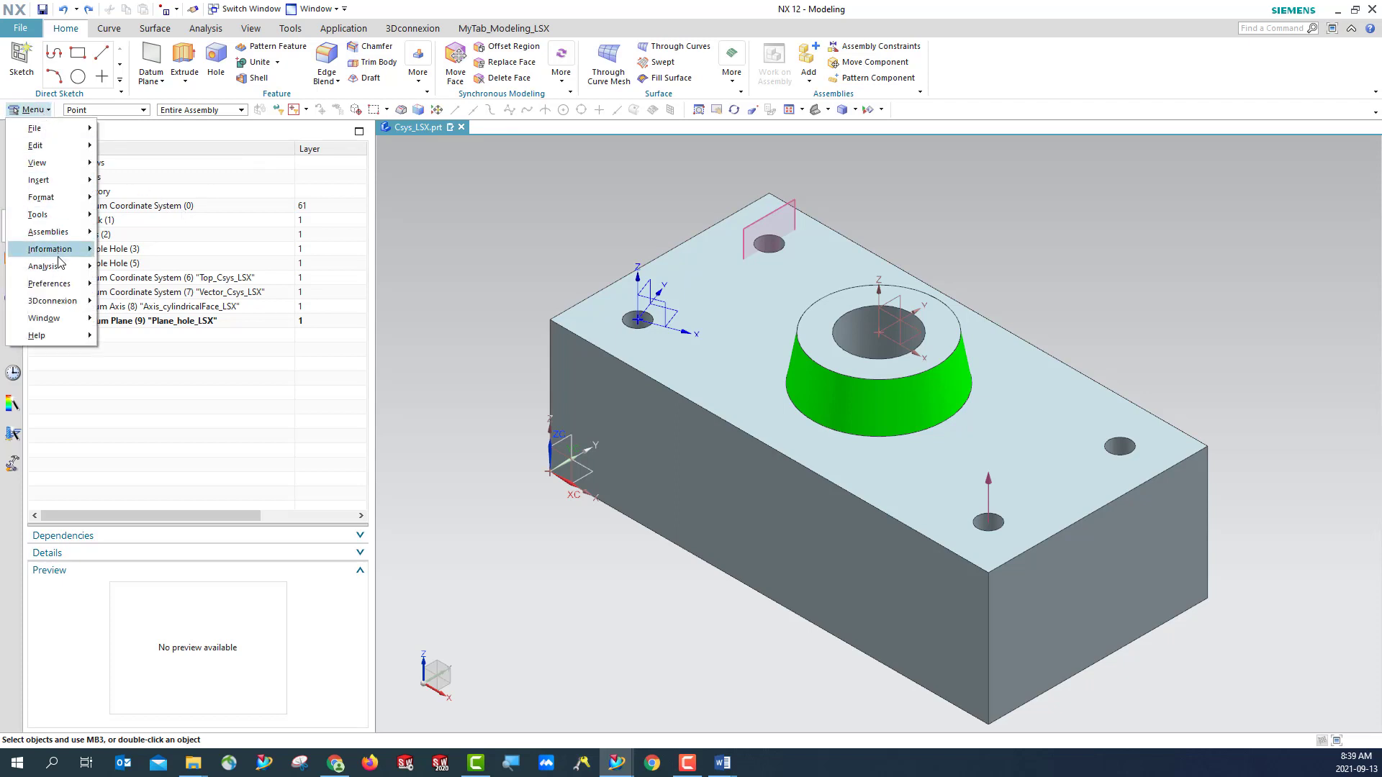
pyautogui.moveTo(58, 252)
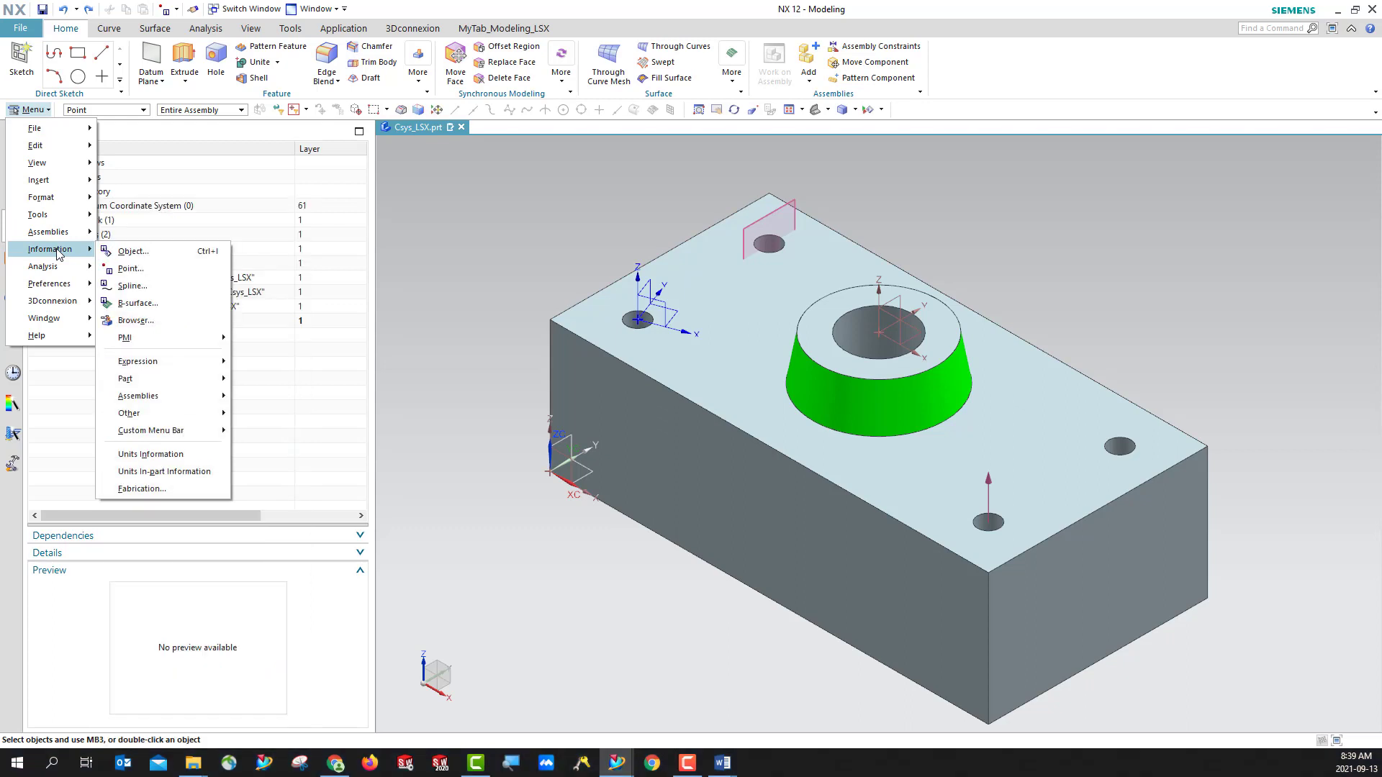
pyautogui.click(129, 268)
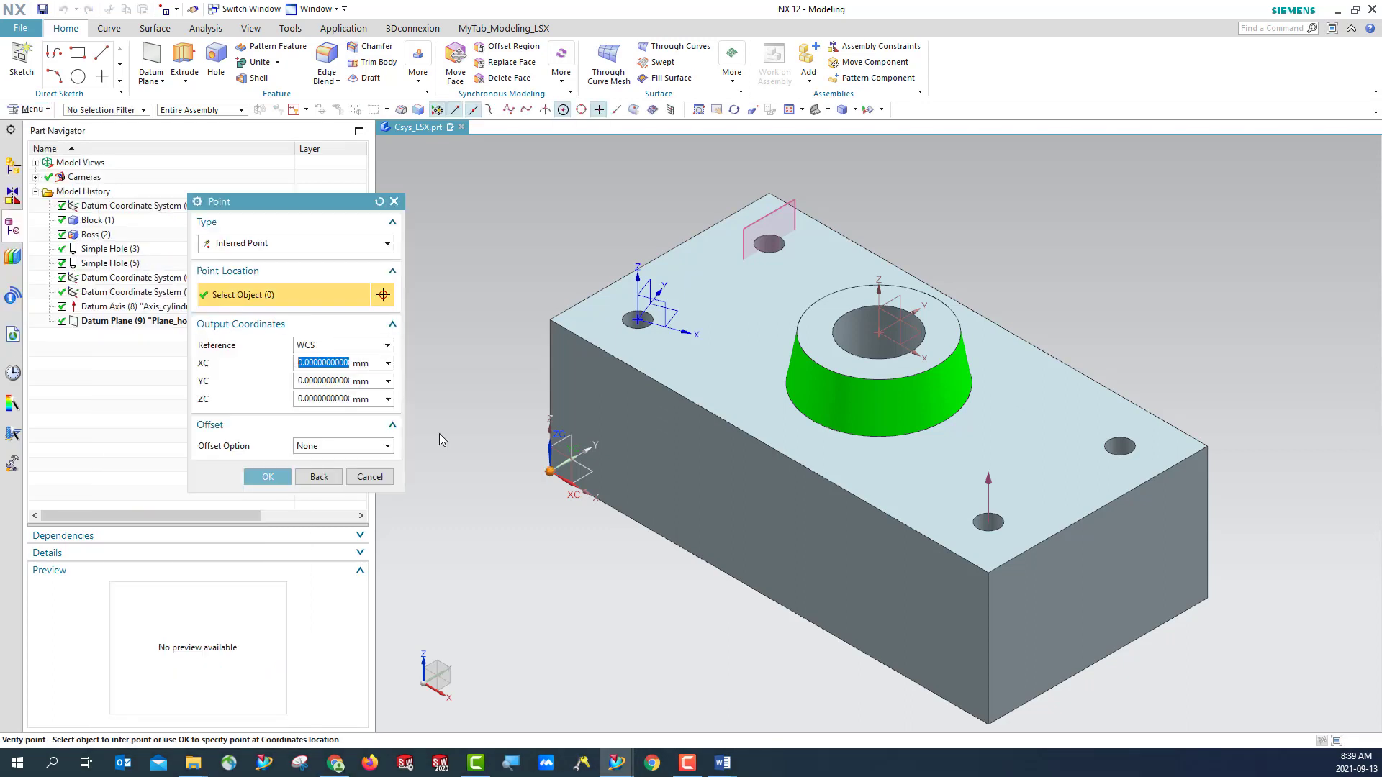
pyautogui.click(276, 245)
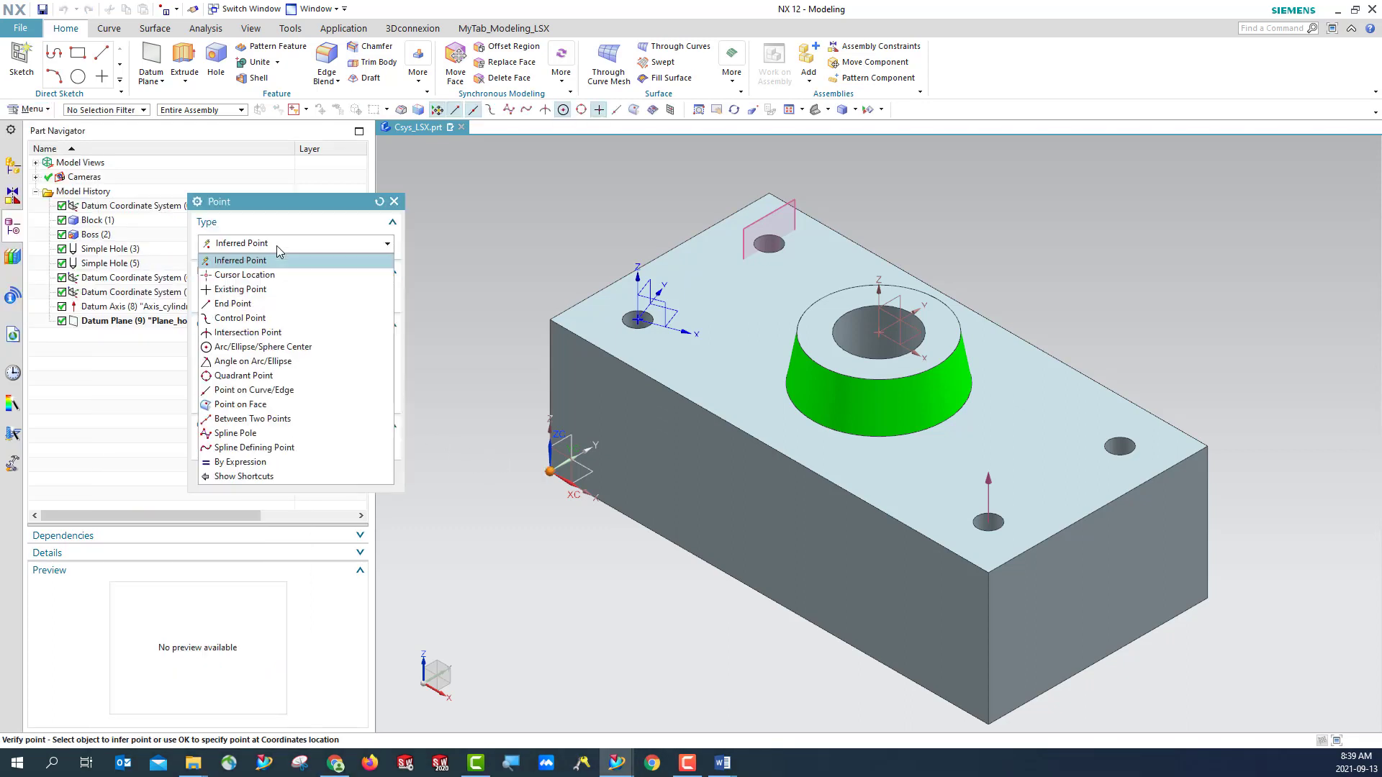
pyautogui.click(279, 250)
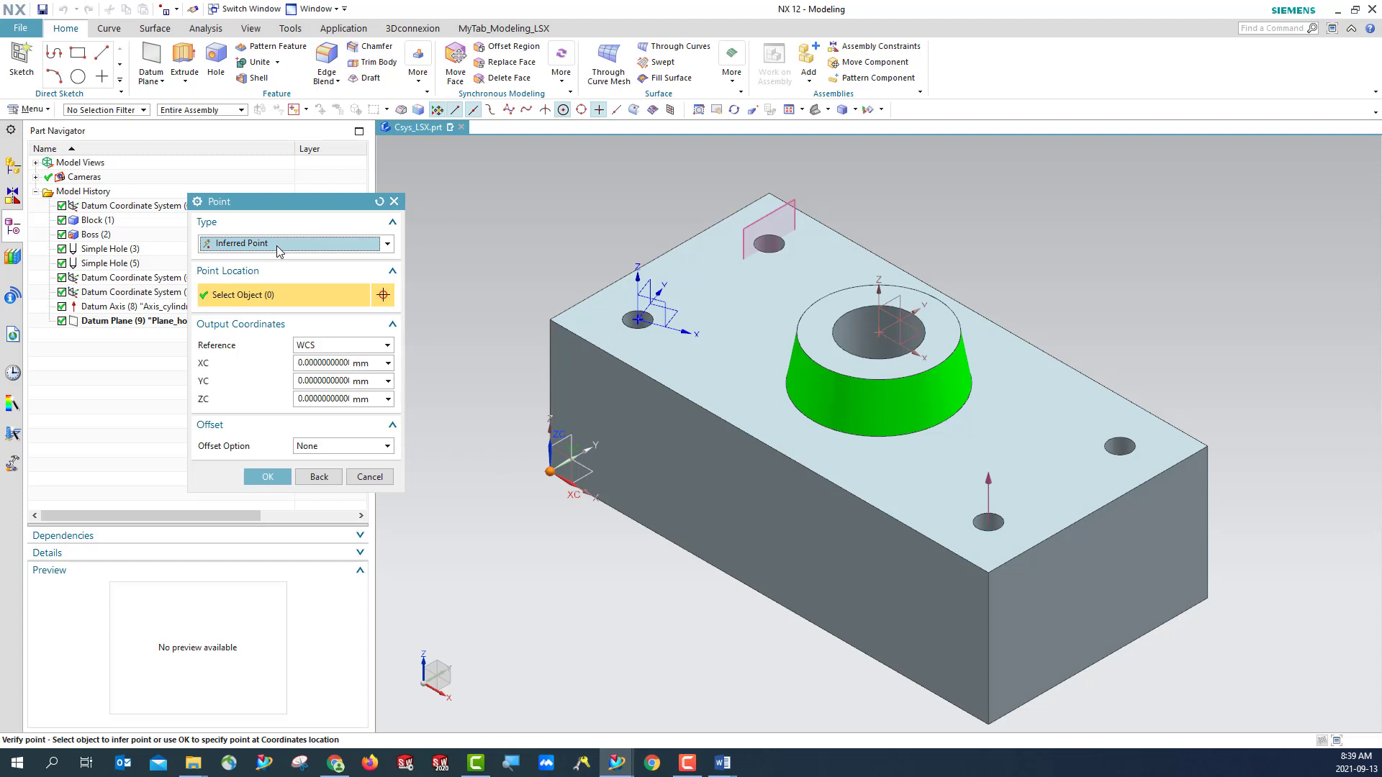
pyautogui.click(113, 110)
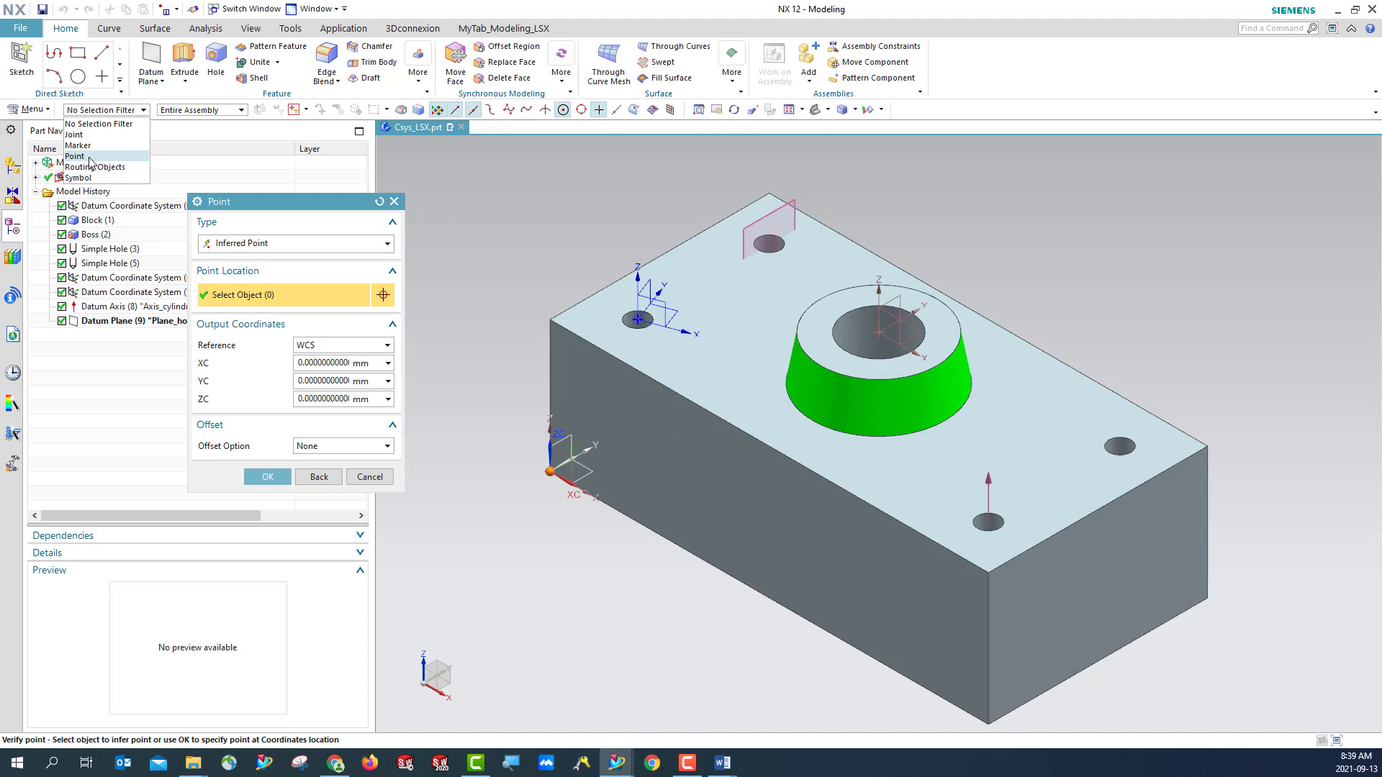
pyautogui.click(90, 157)
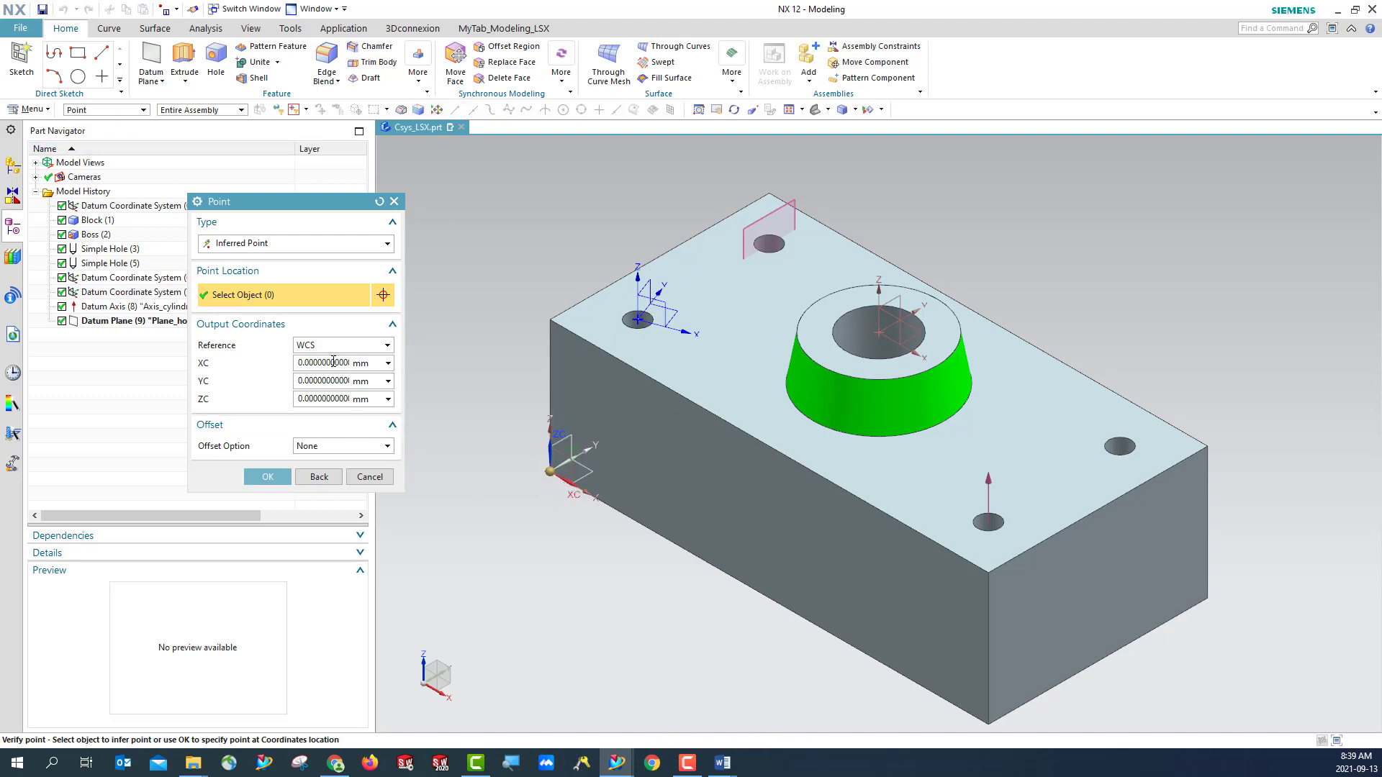
pyautogui.click(637, 319)
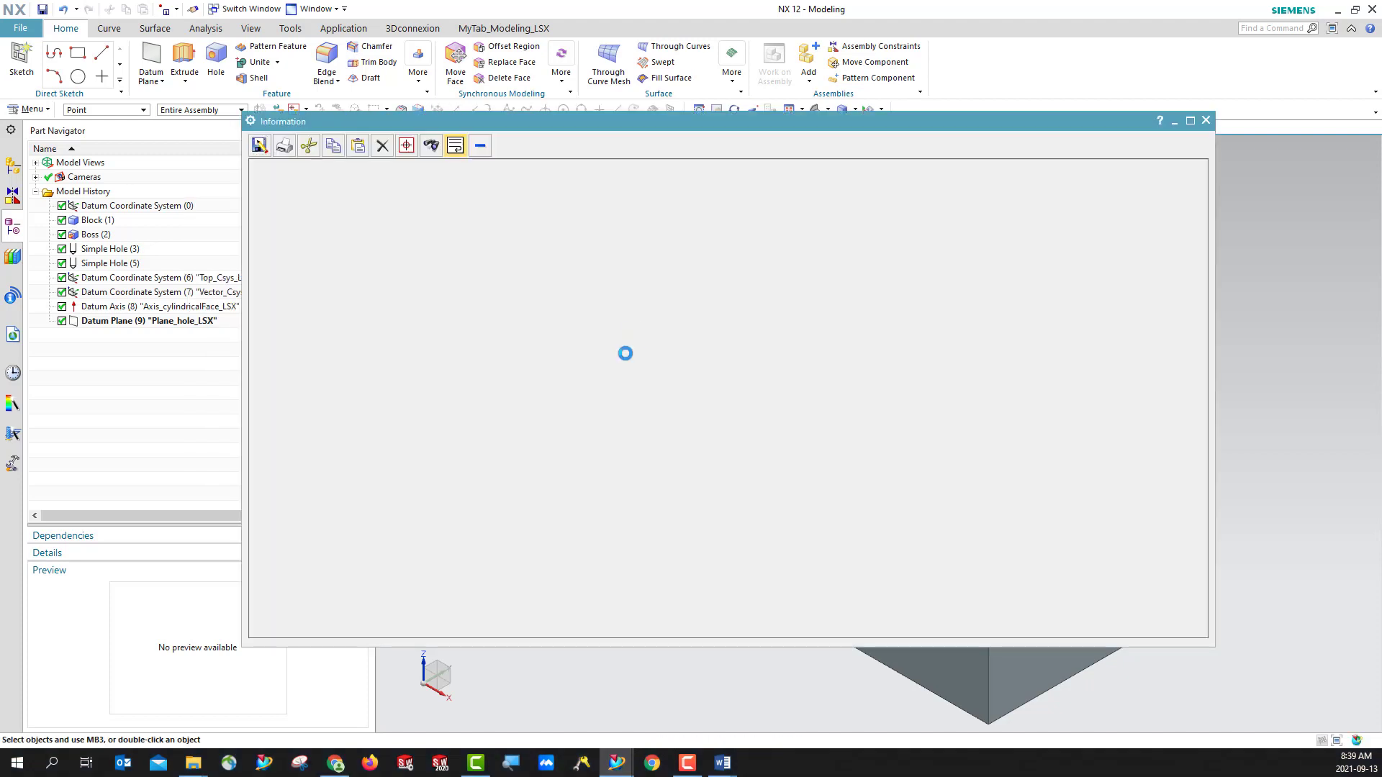
pyautogui.click(1204, 121)
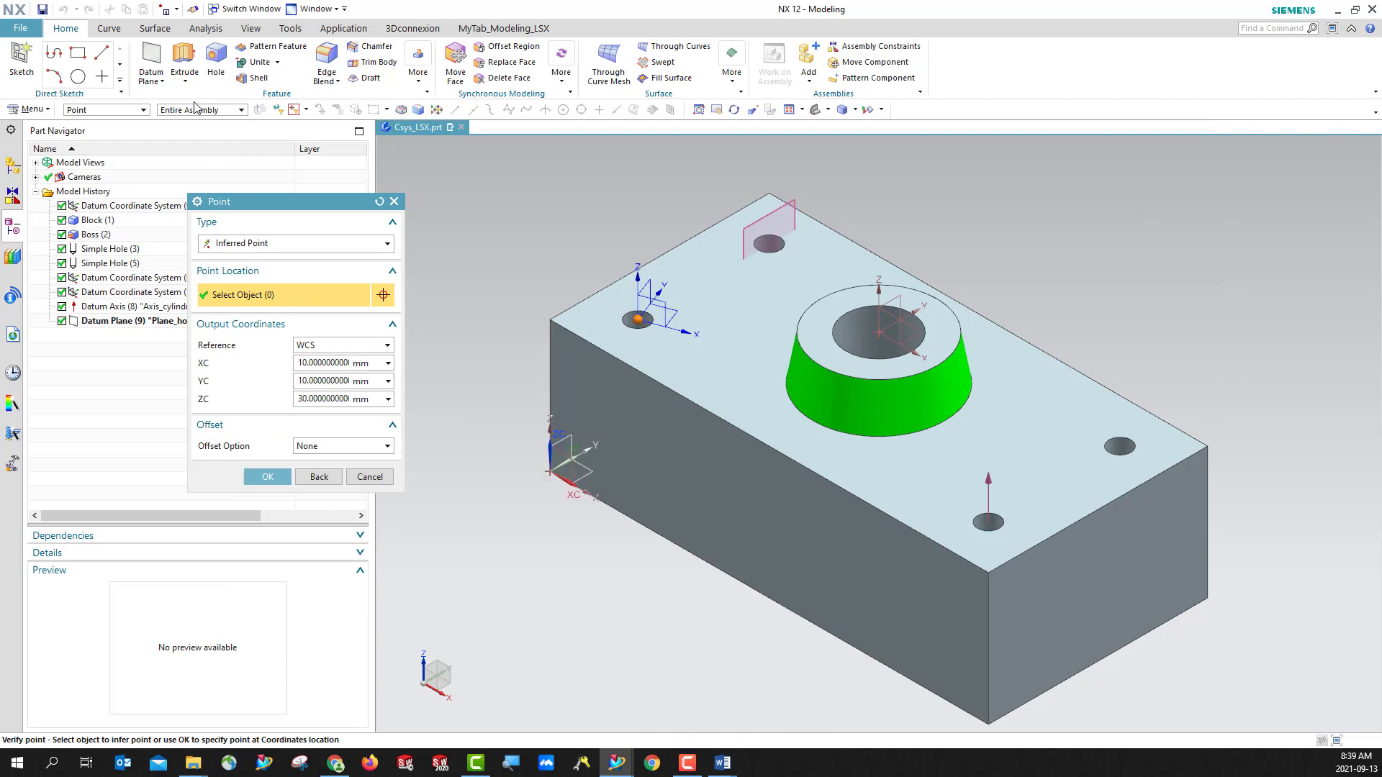
# - List the point information for the base coordinate system's origin at the block's lower corner, and close the listing
pyautogui.click(548, 468)
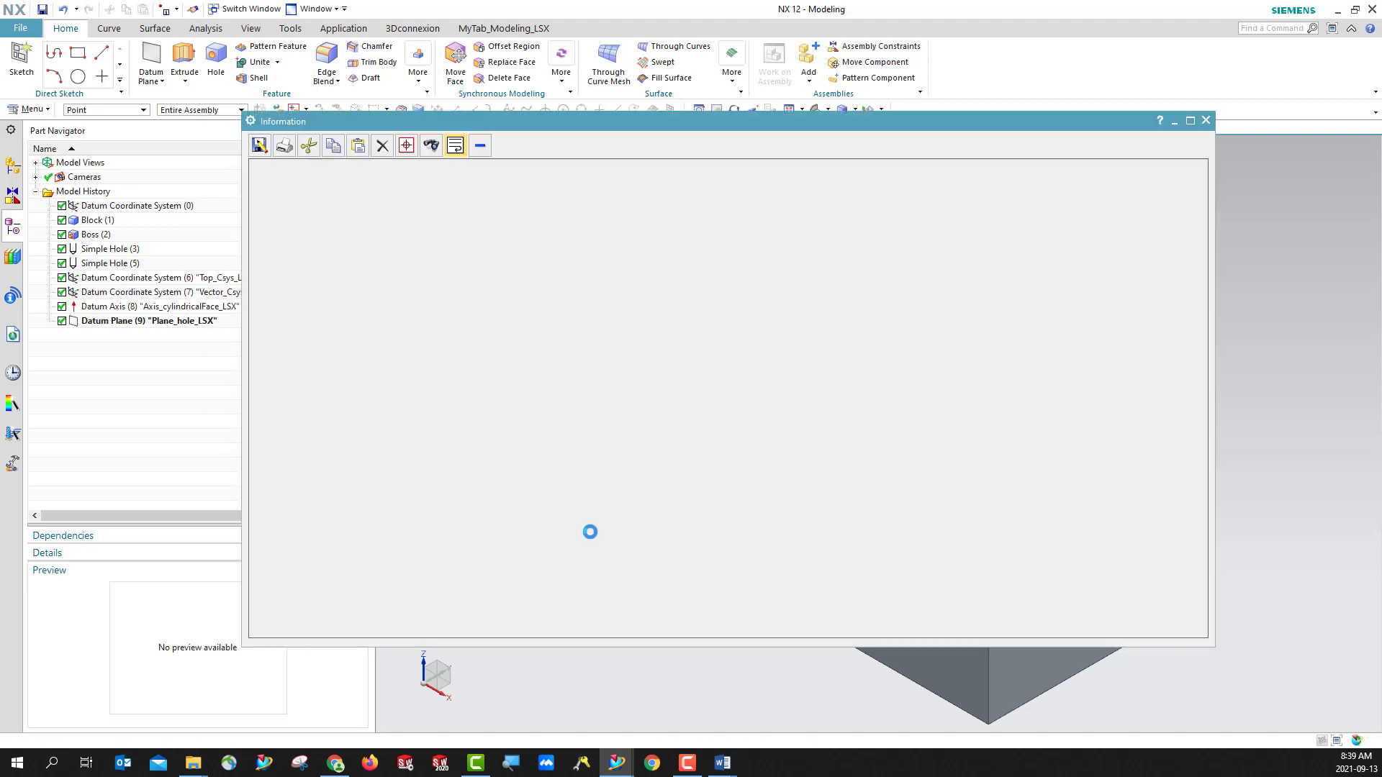
pyautogui.click(1205, 120)
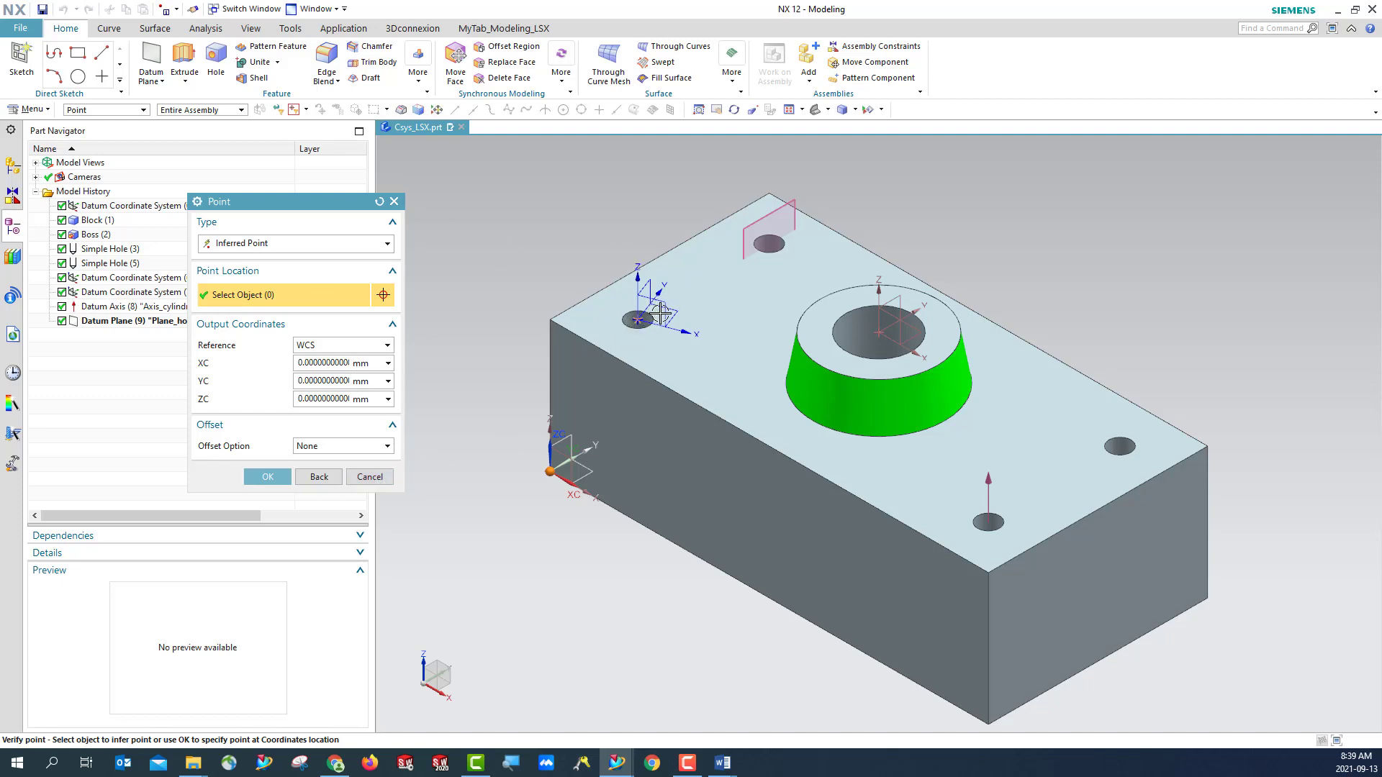
pyautogui.moveTo(297, 206); pyautogui.dragTo(273, 332)
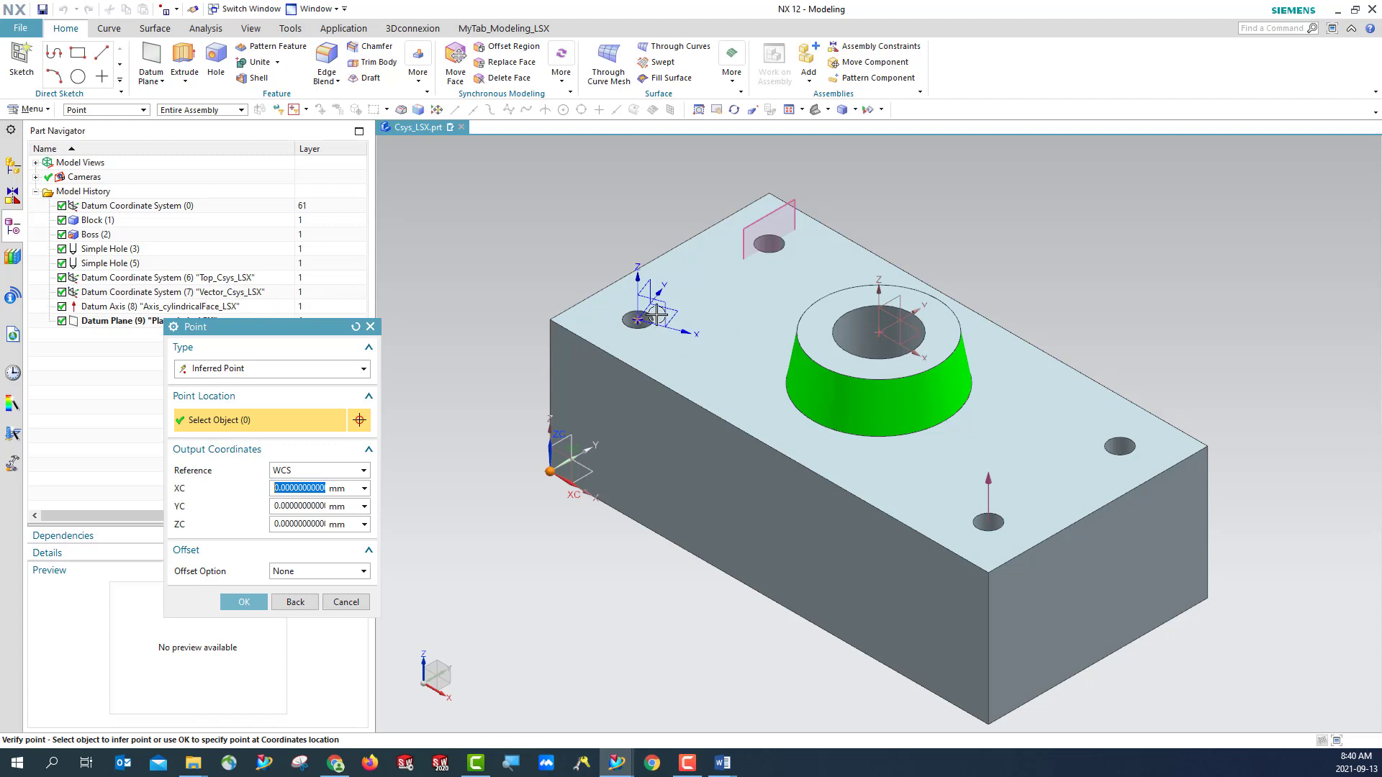
# - Review the coordinates in Tables 1-1 and 1-2 of Answer_lab2.docx, return to NX and close the point query
pyautogui.click(728, 764)
pyautogui.click(774, 703)
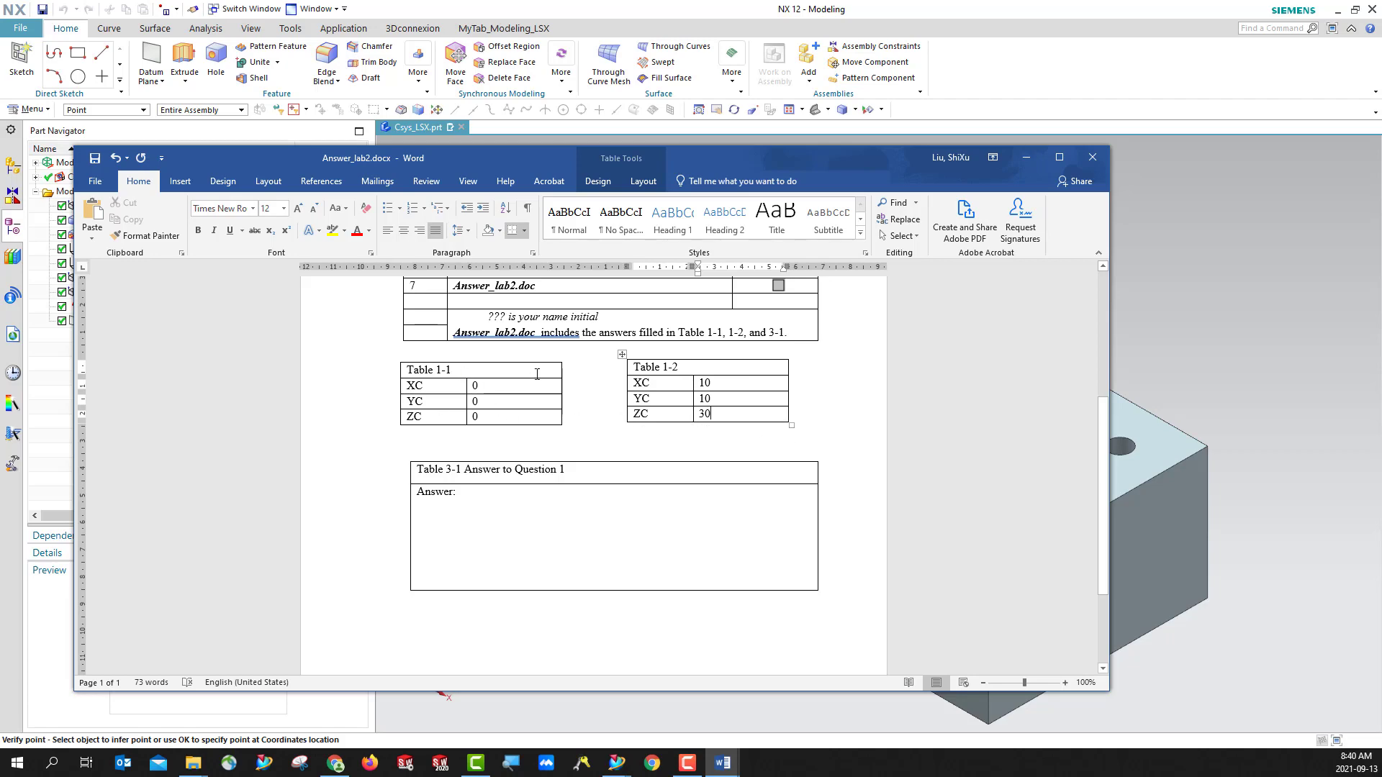
pyautogui.click(1026, 157)
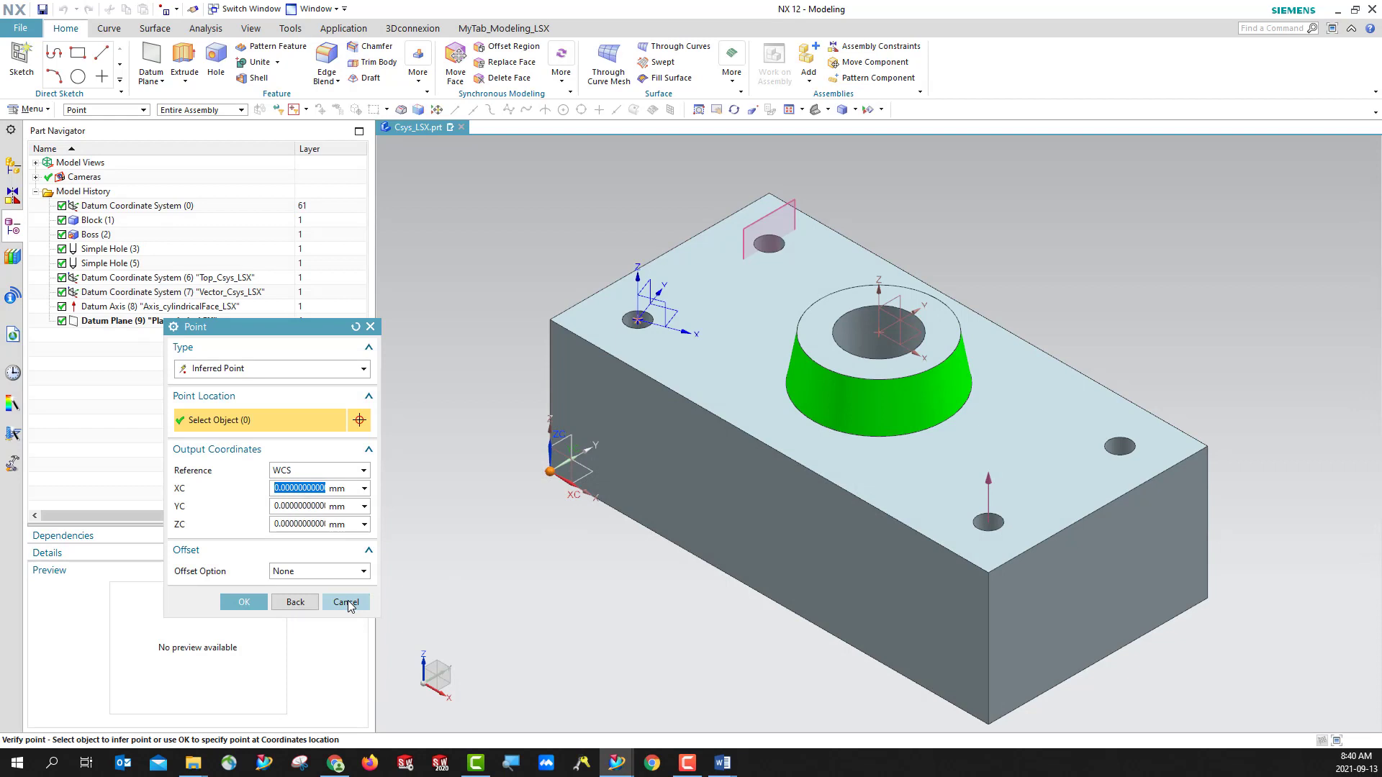
pyautogui.click(722, 763)
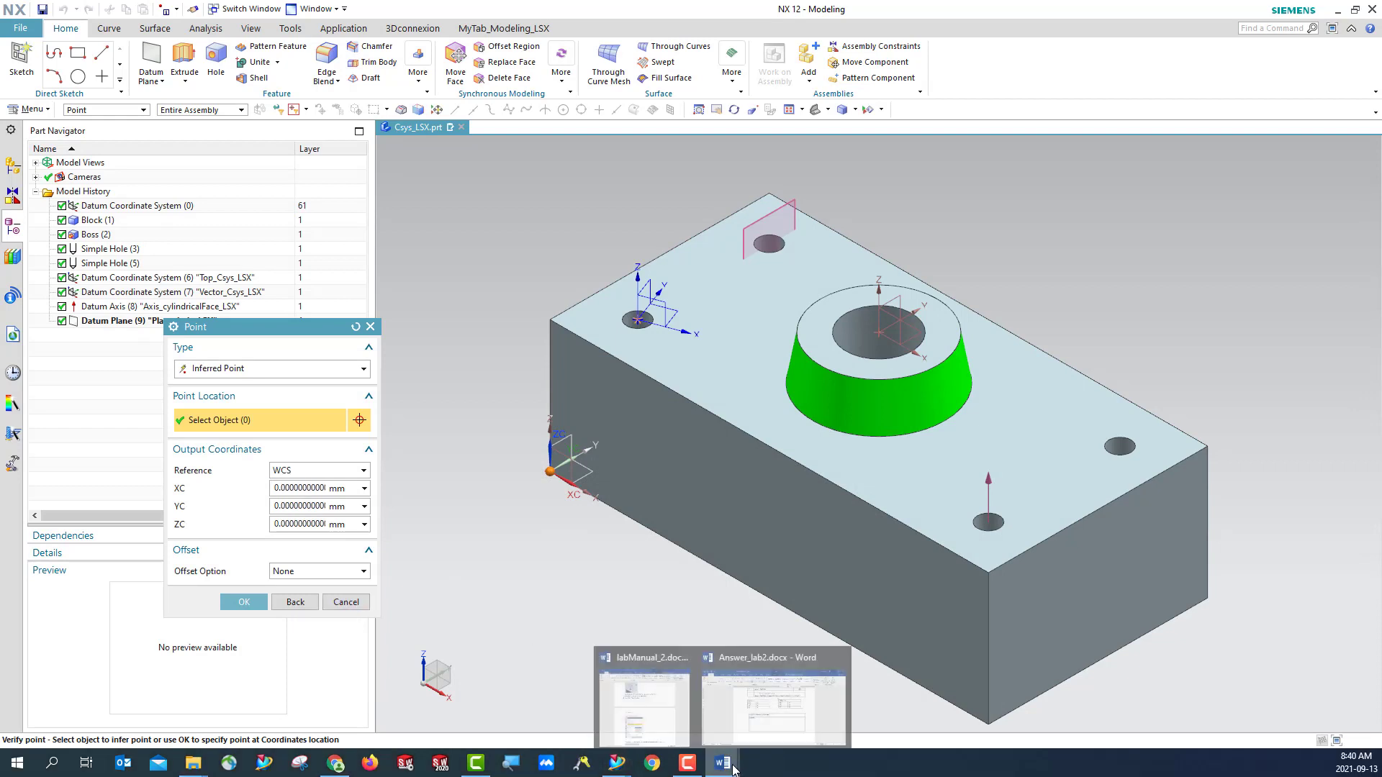
pyautogui.click(783, 730)
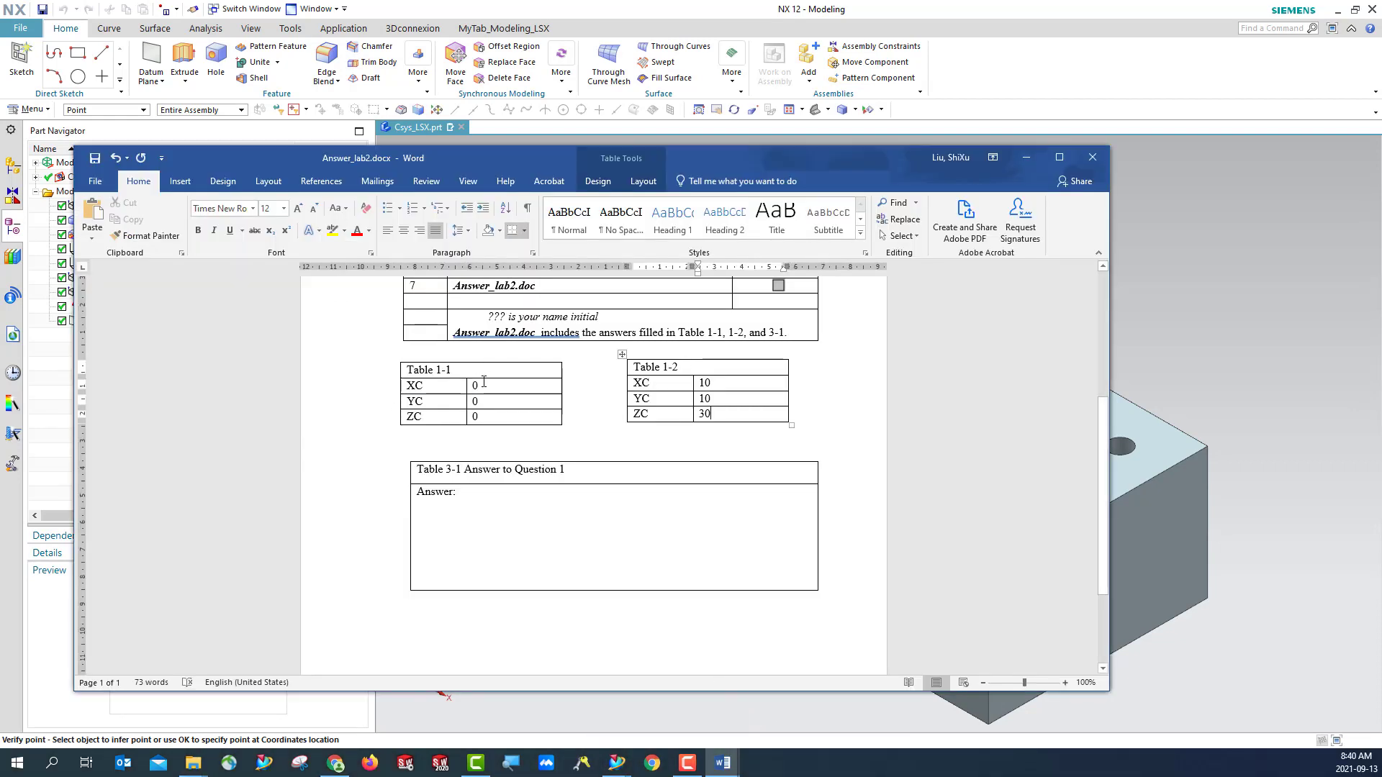
pyautogui.click(1026, 157)
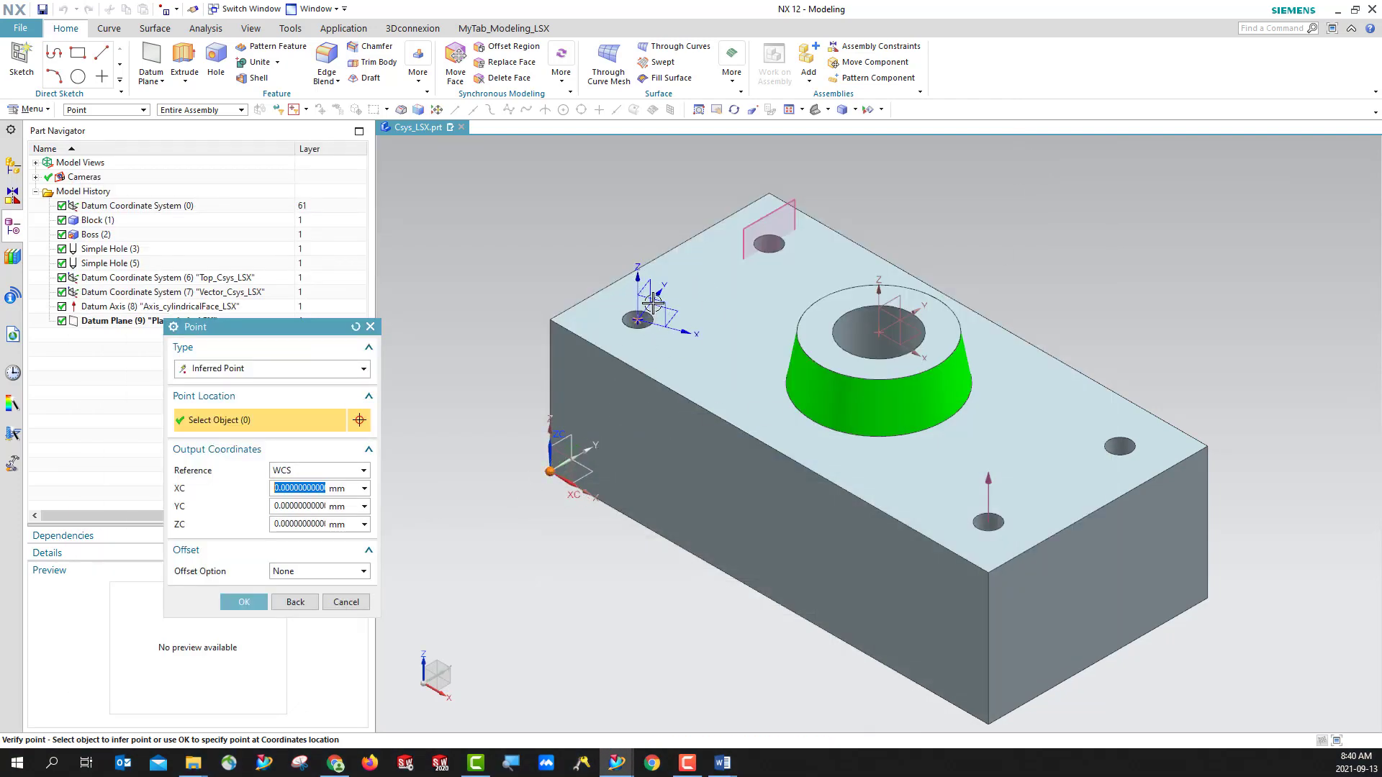
pyautogui.click(344, 603)
pyautogui.moveTo(719, 769)
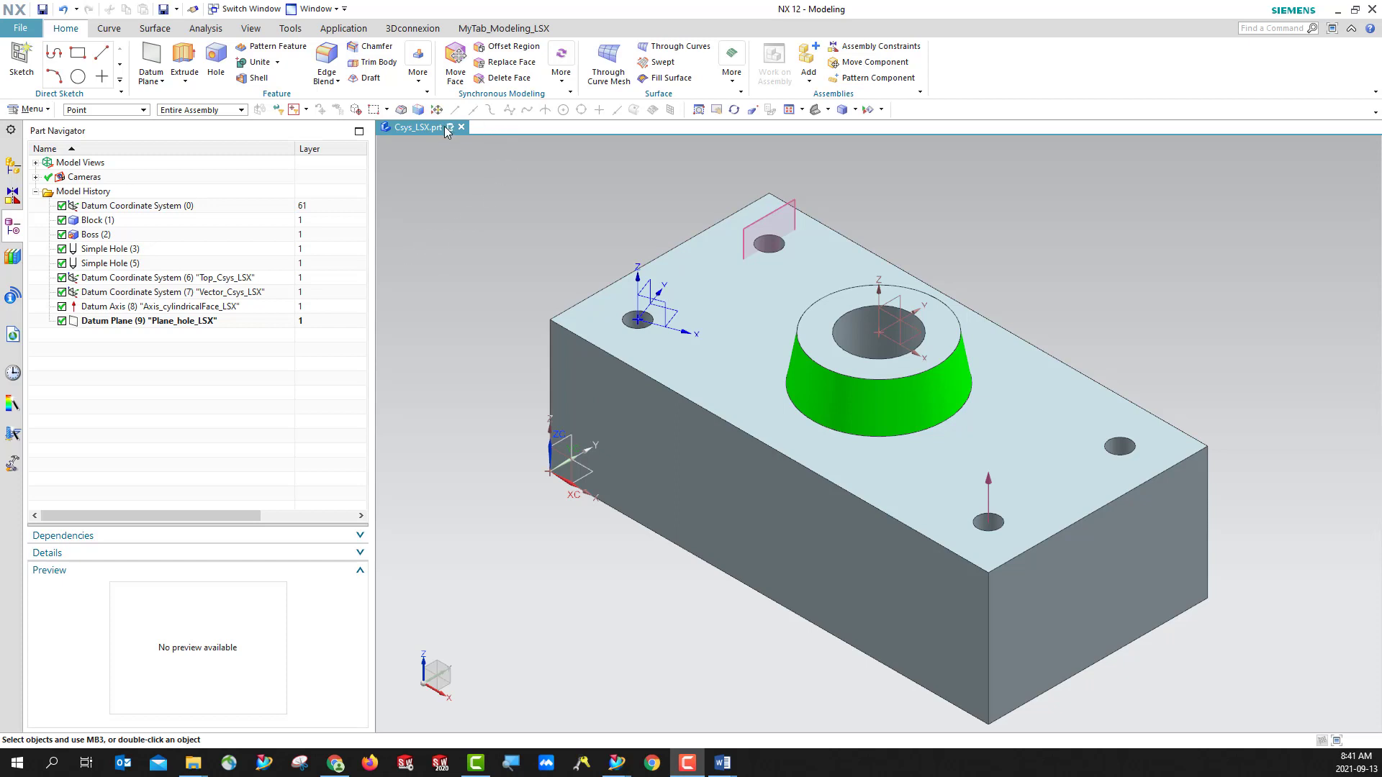
# - Save Csys_LSX.prt and check the part file in the Lab_02_CSYS folder before returning to NX
pyautogui.click(42, 9)
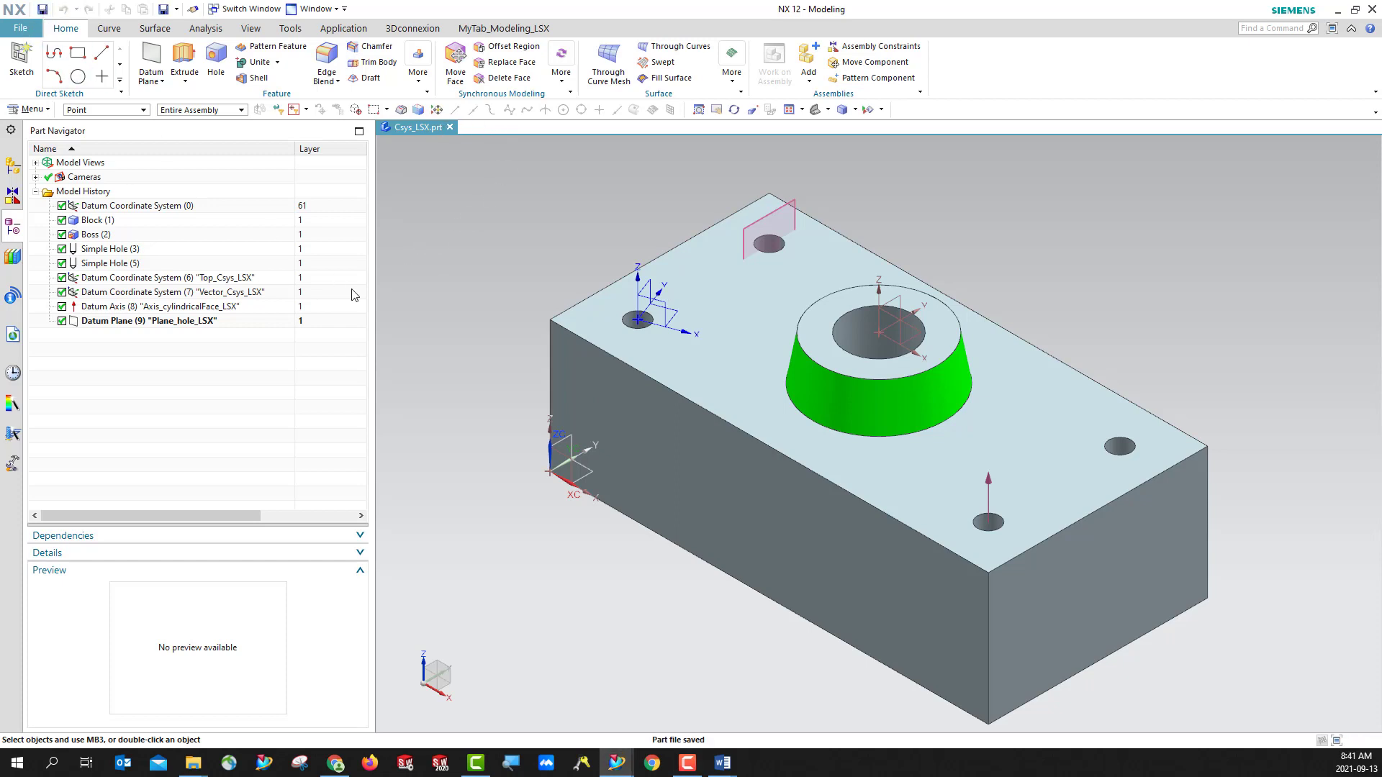
pyautogui.moveTo(193, 761)
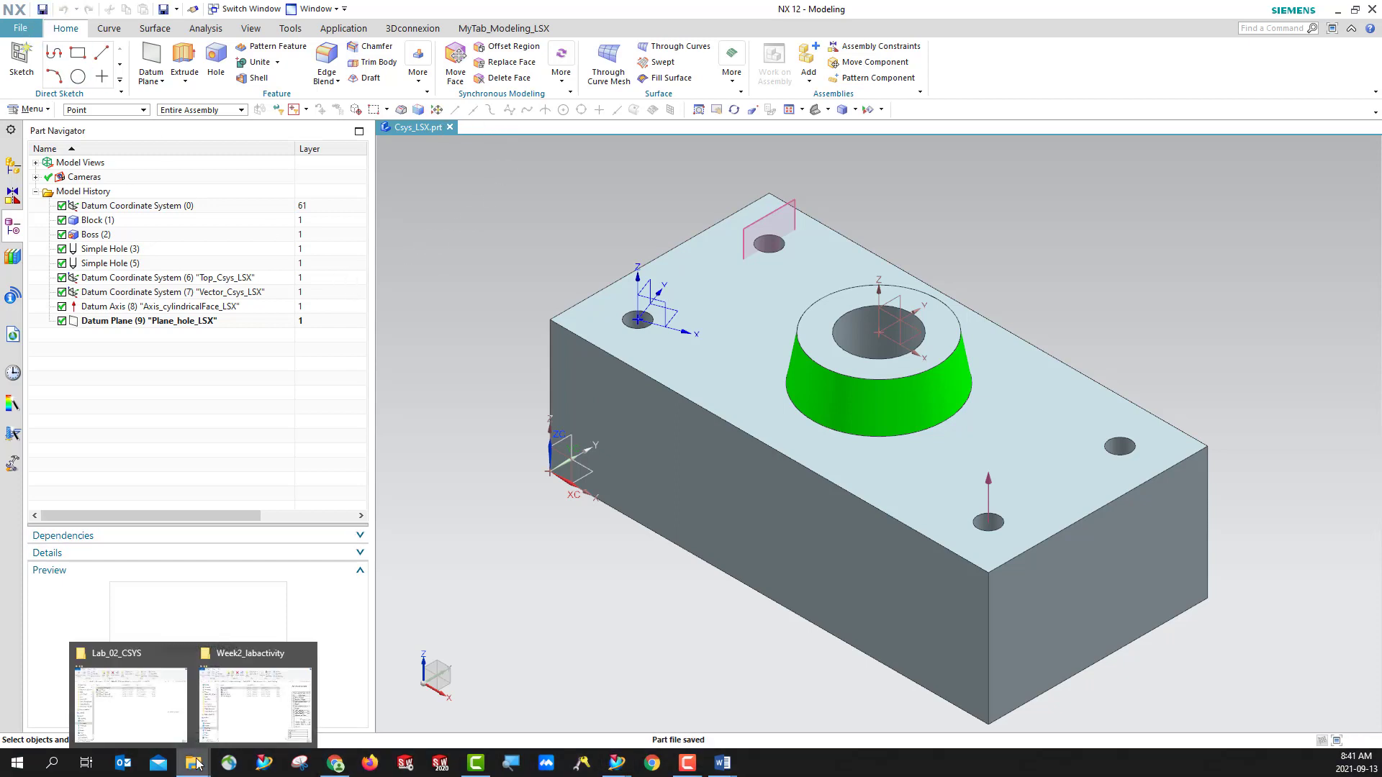
pyautogui.moveTo(252, 722)
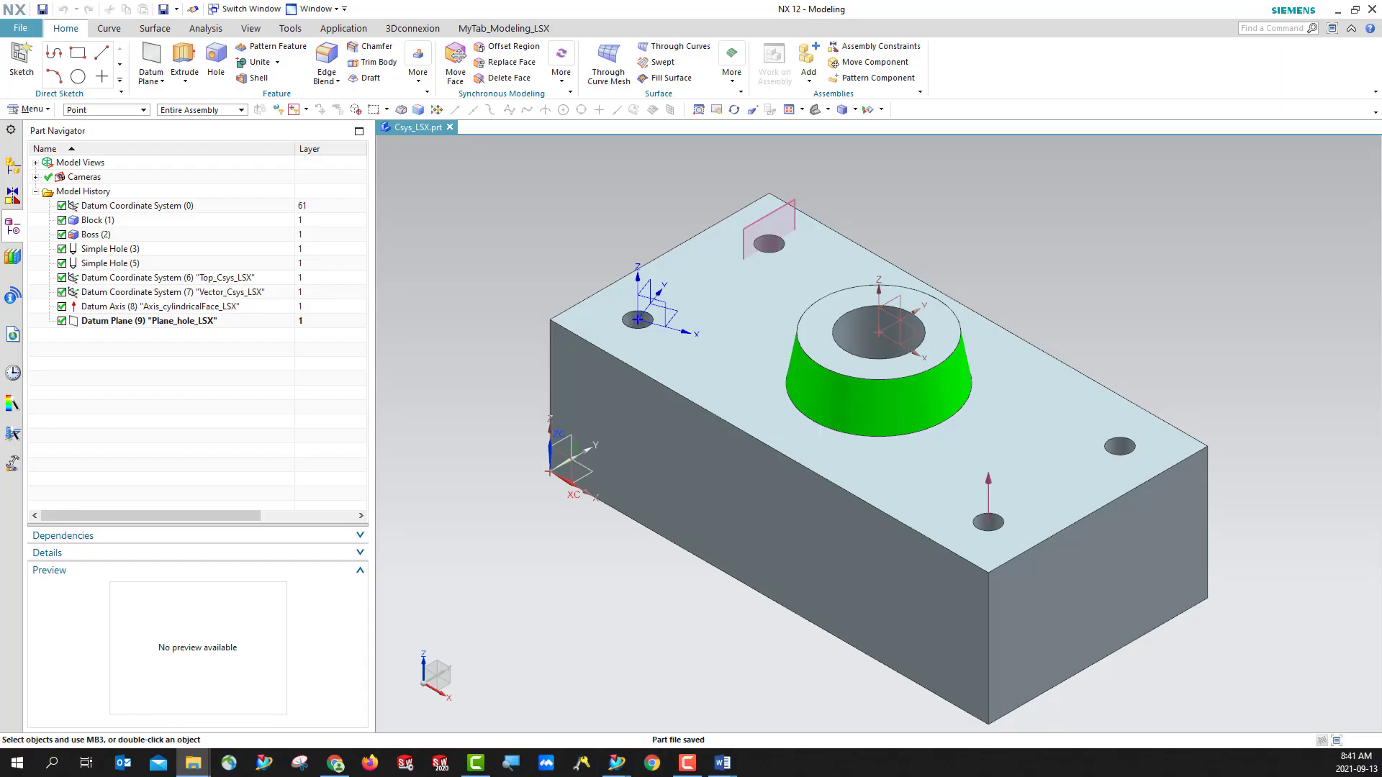
pyautogui.moveTo(535, 113); pyautogui.dragTo(588, 64)
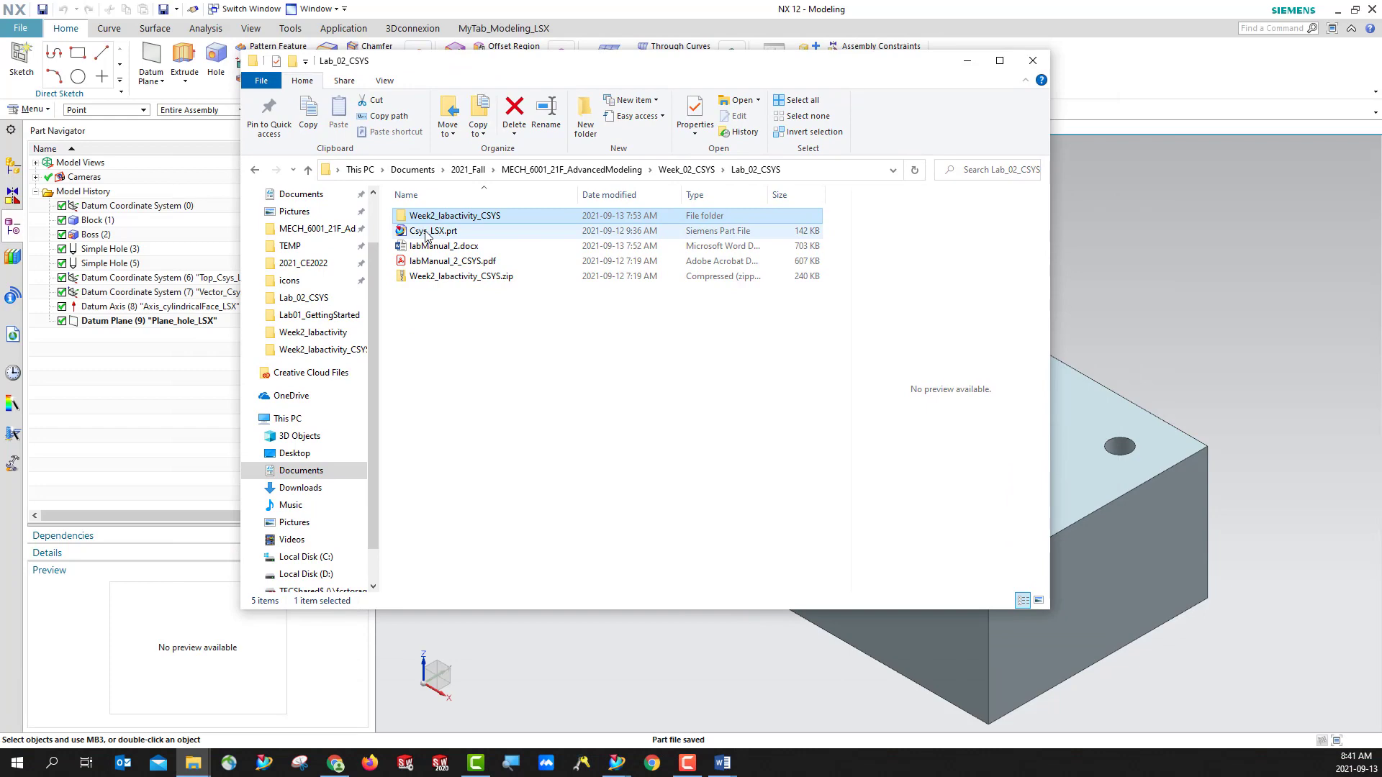
pyautogui.click(967, 62)
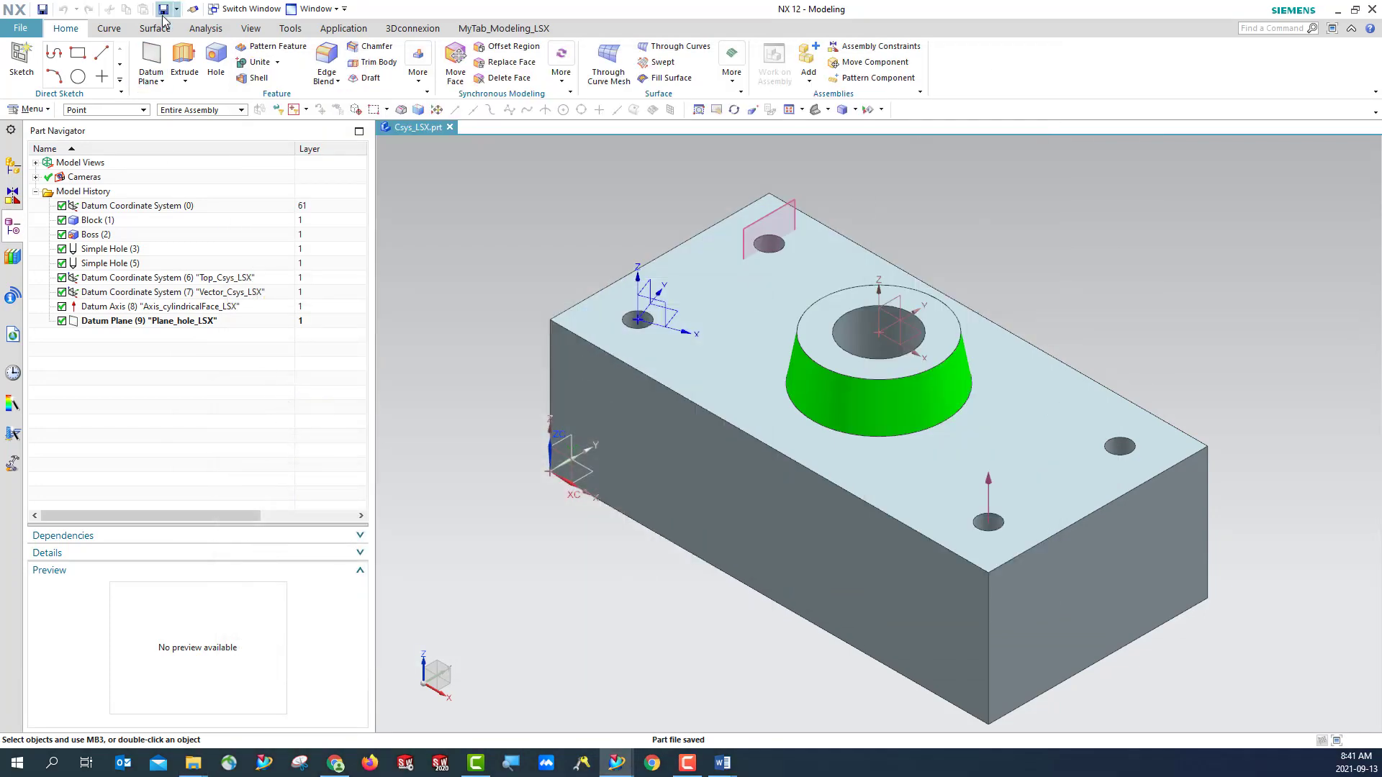